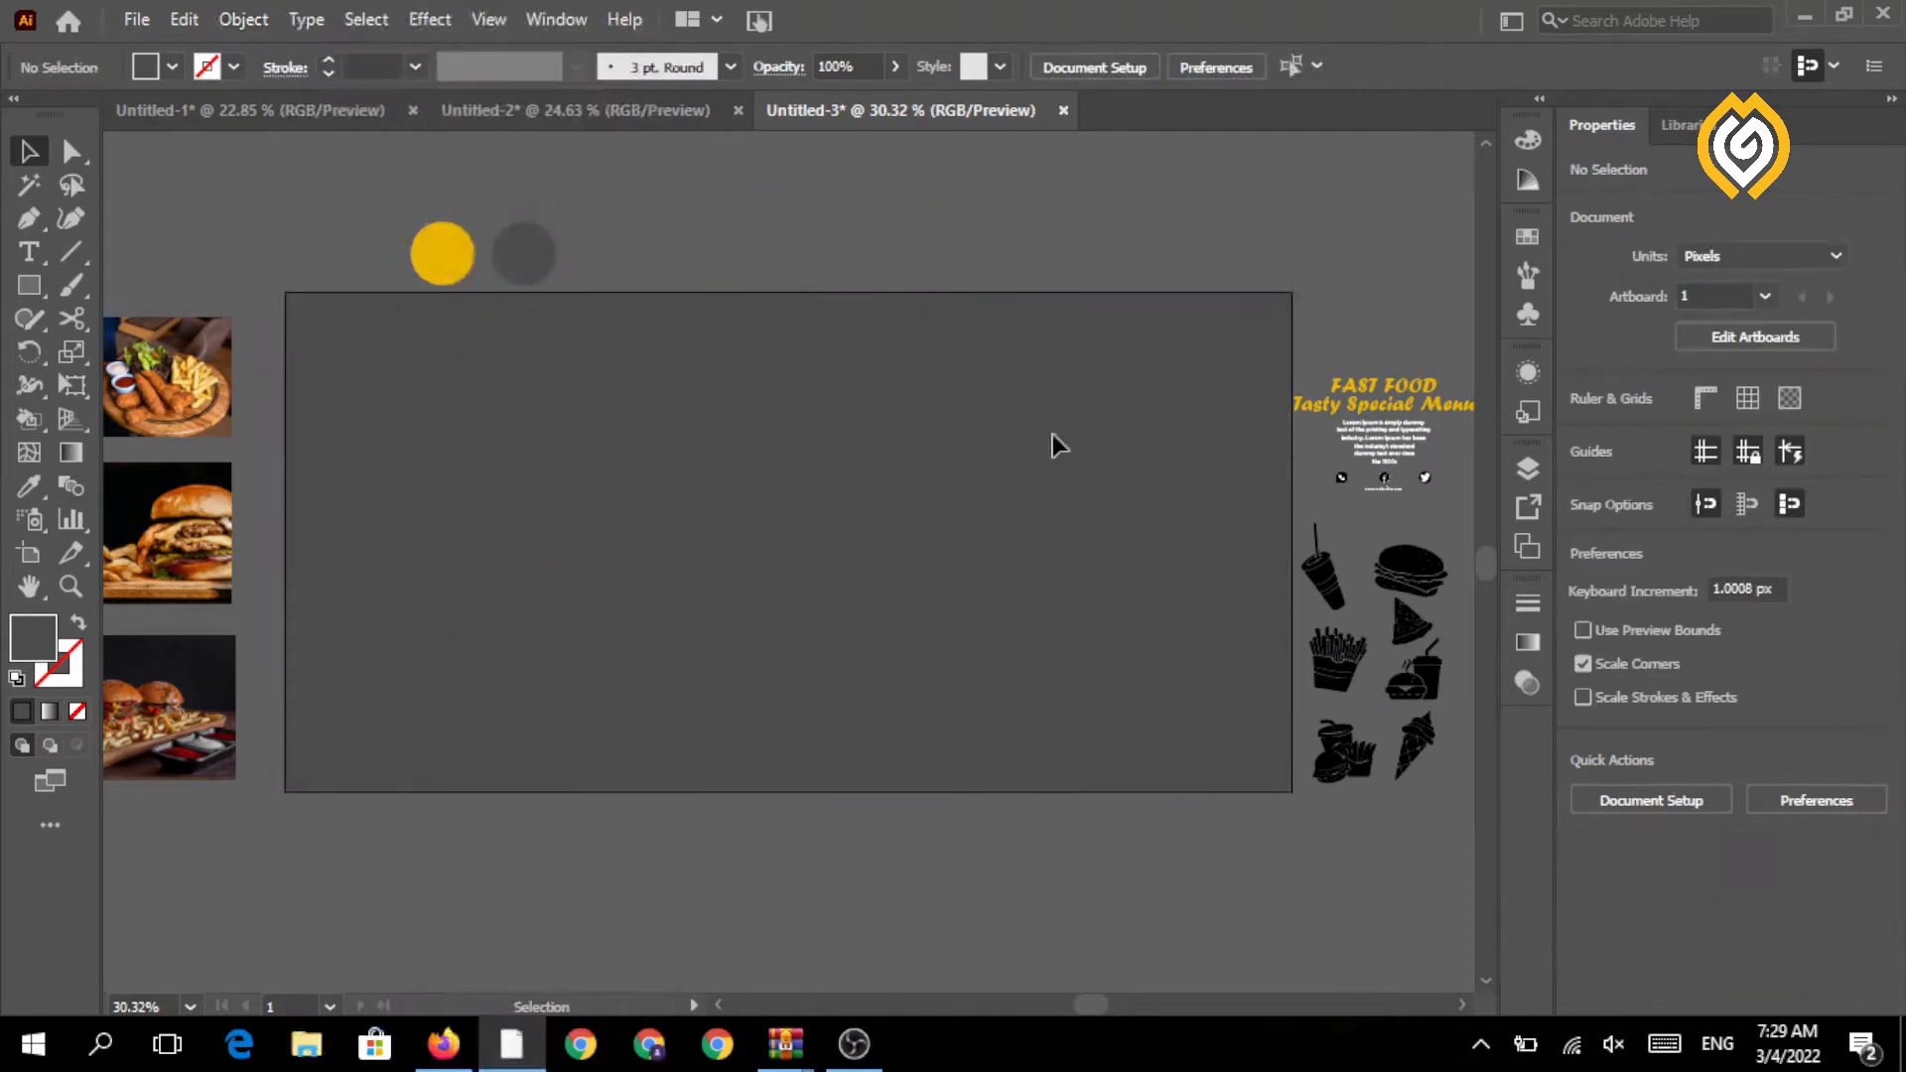
- Bring the black food icons beside the artboard to the front
left_click_drag(1338, 574, 1352, 573)
left_click(1375, 682)
left_click(1414, 750)
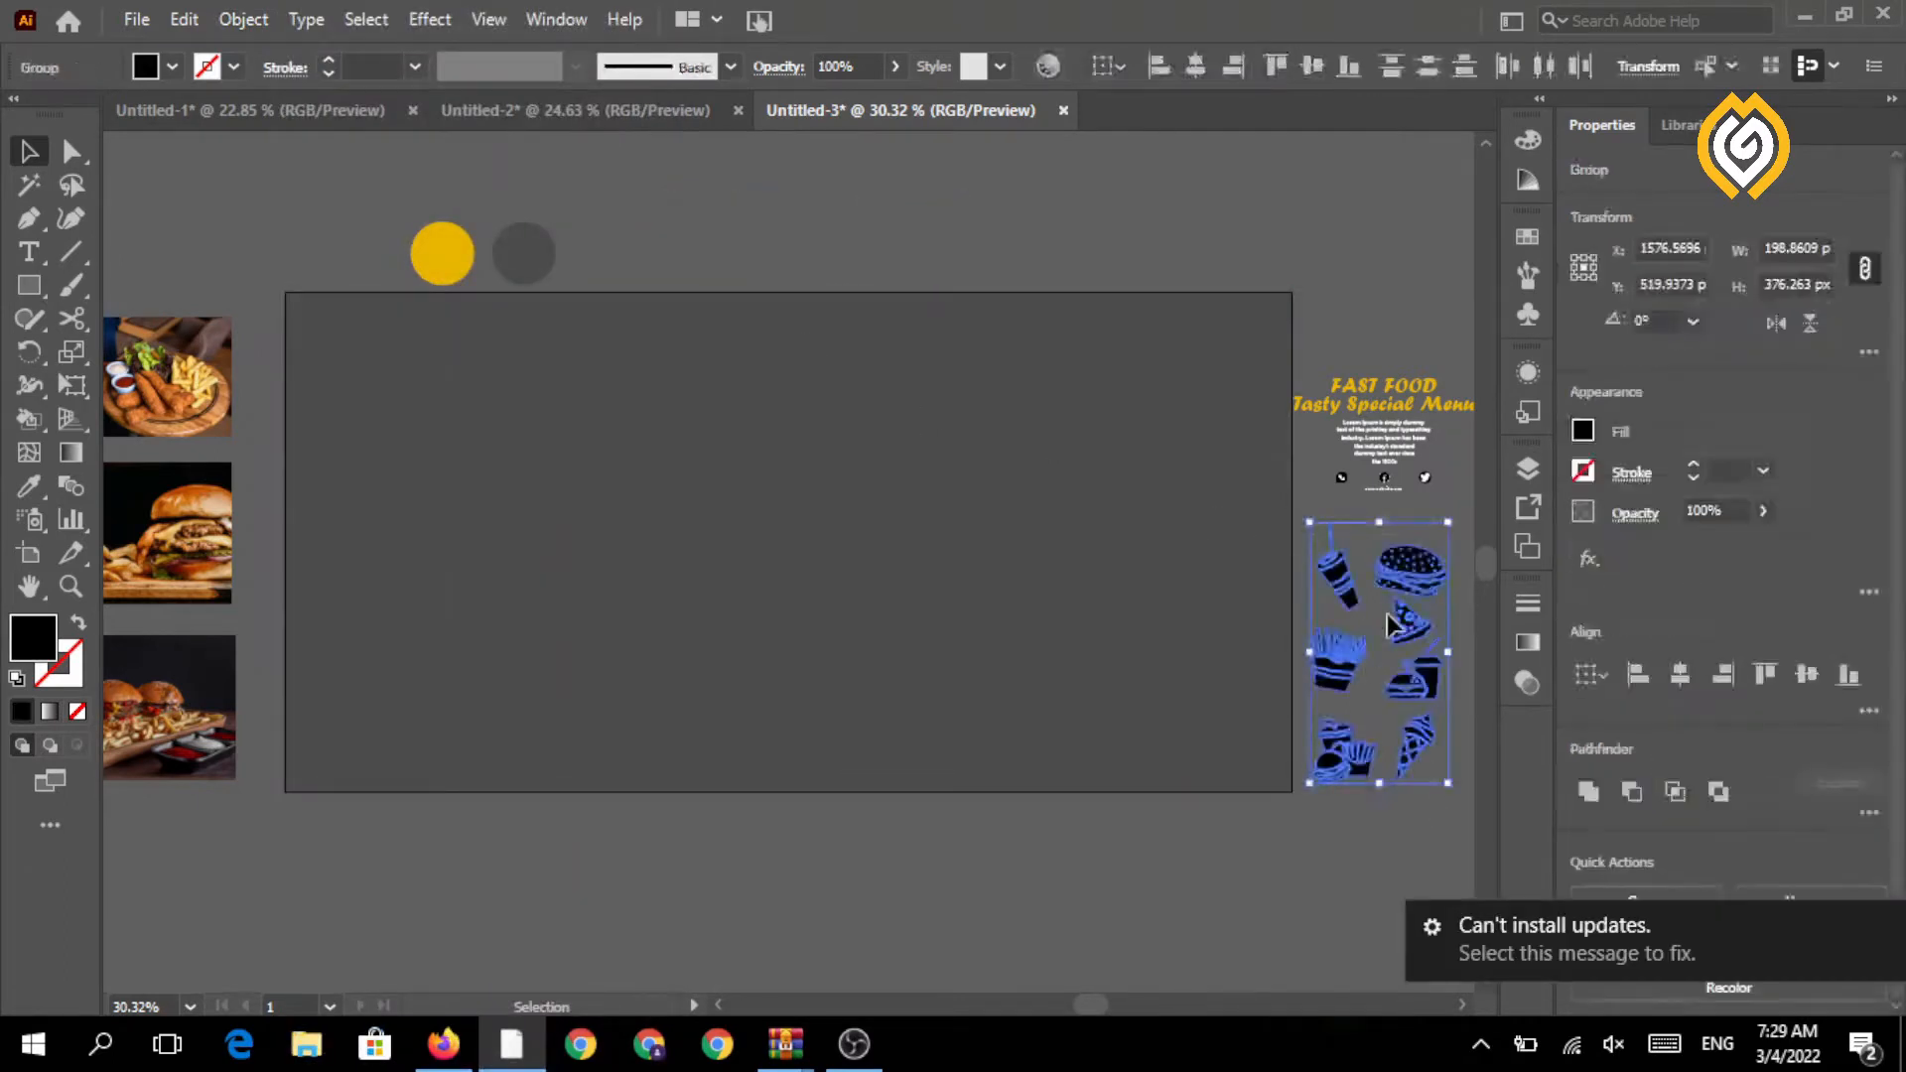
right_click(1421, 619)
mouse_move(1499, 478)
left_click(1200, 478)
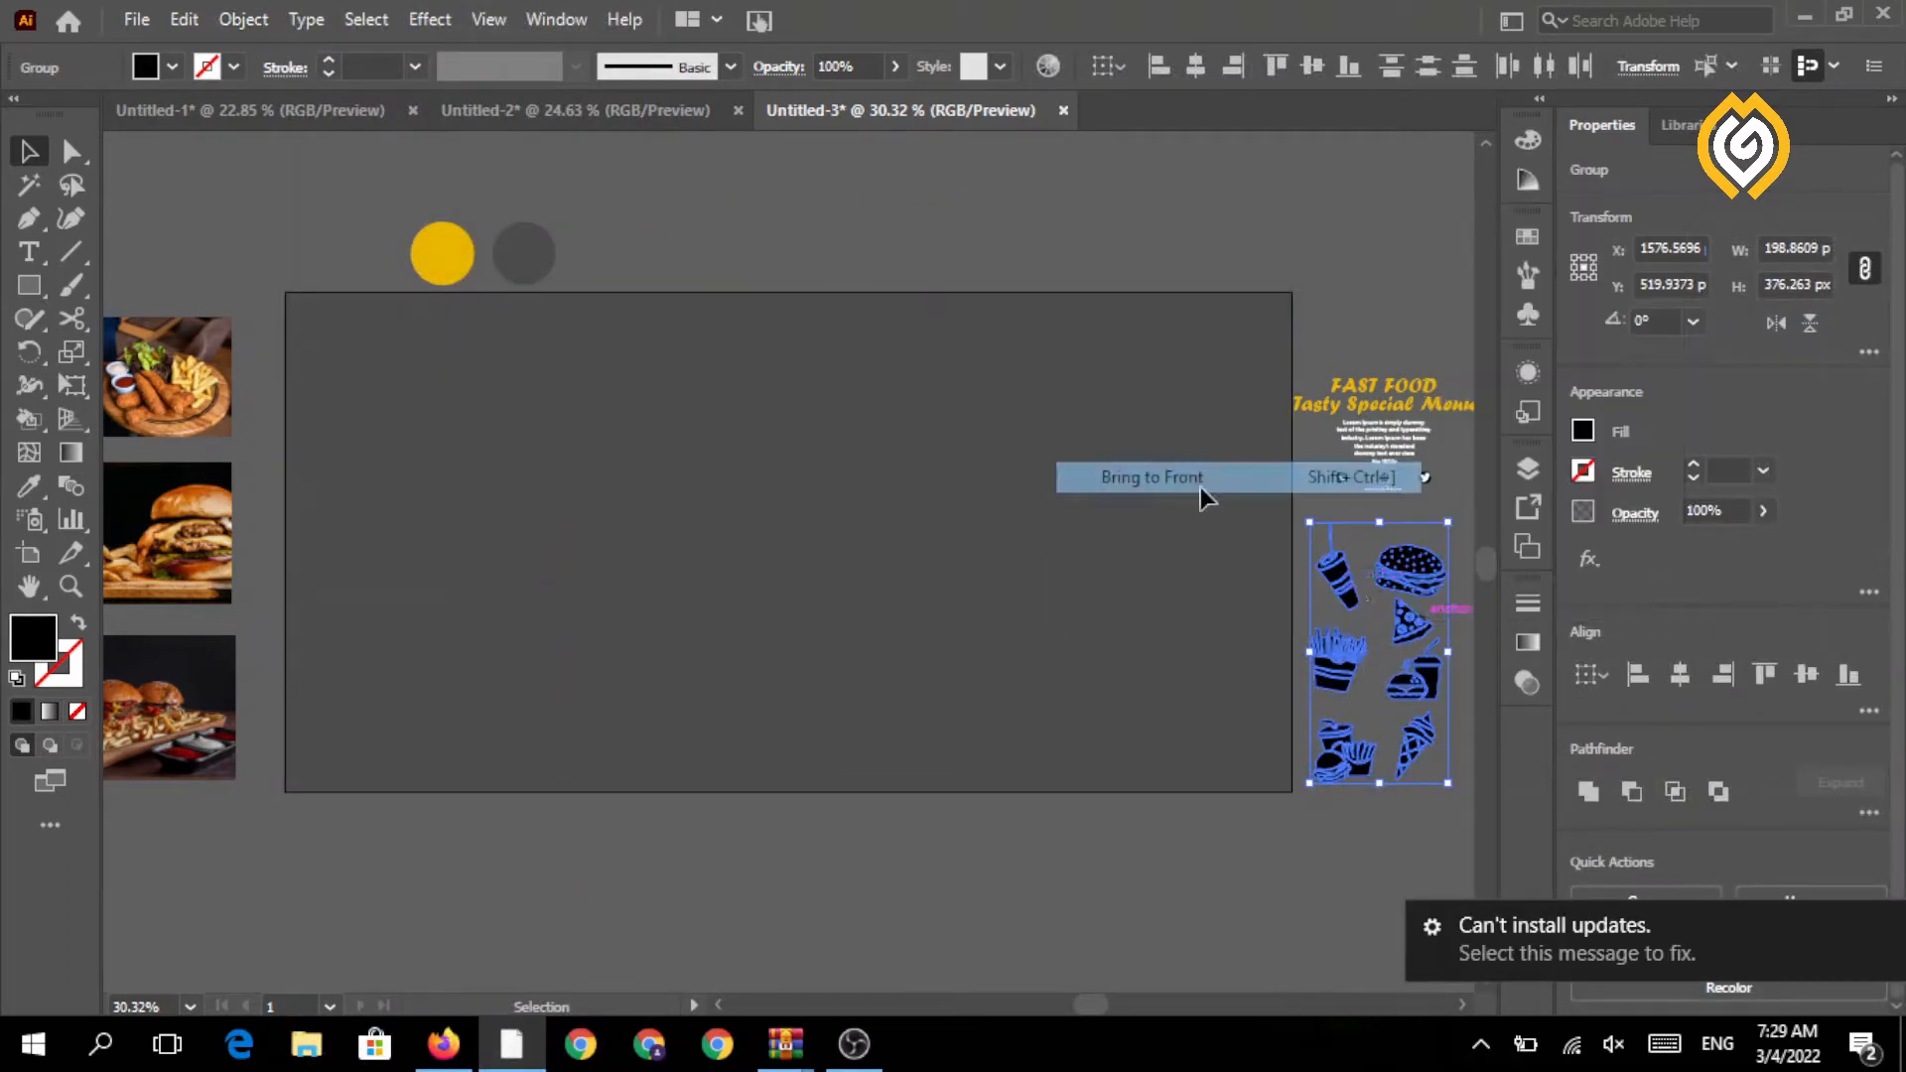
- Move the food icons to the artboard's middle and spread copies of the burger, pizza slice, burger-with-drink and ice-cream cone around them
left_click_drag(1374, 605, 1150, 423)
left_click(919, 464)
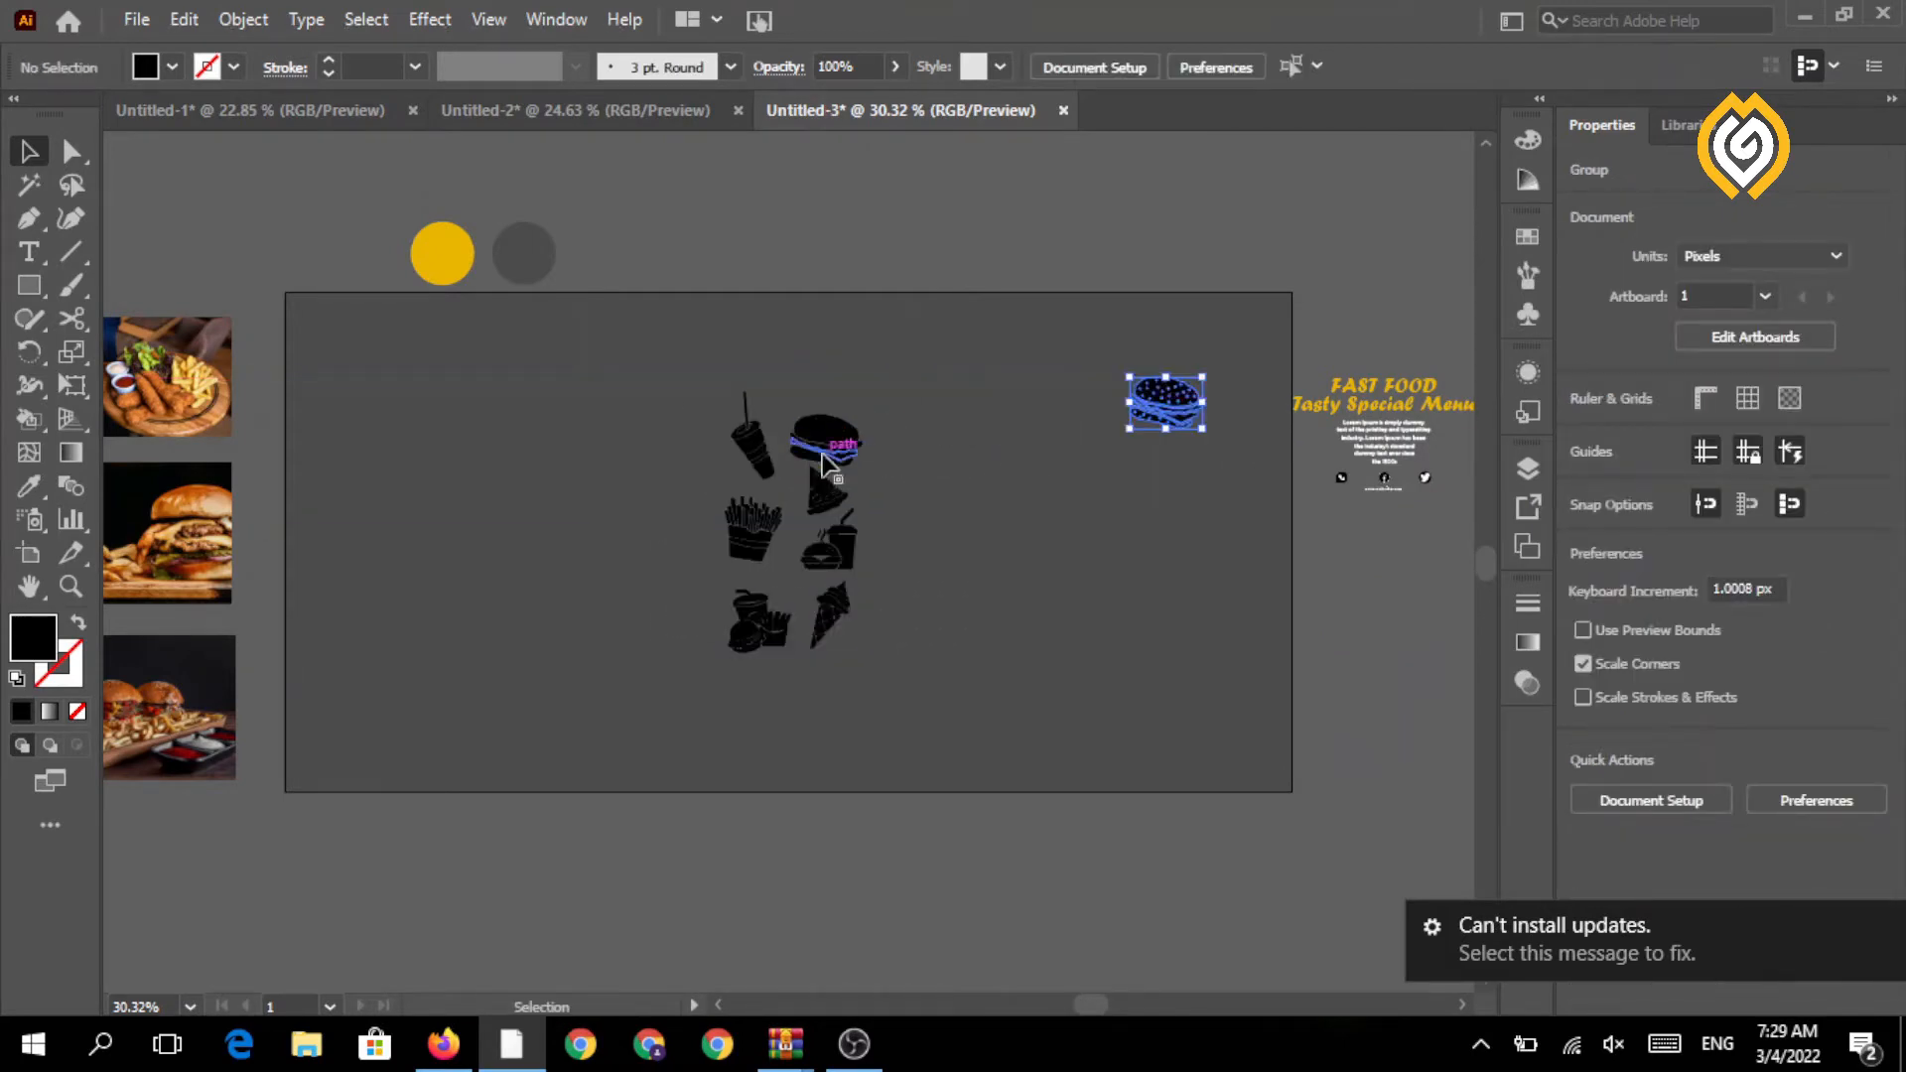
left_click(842, 513)
left_click(824, 504)
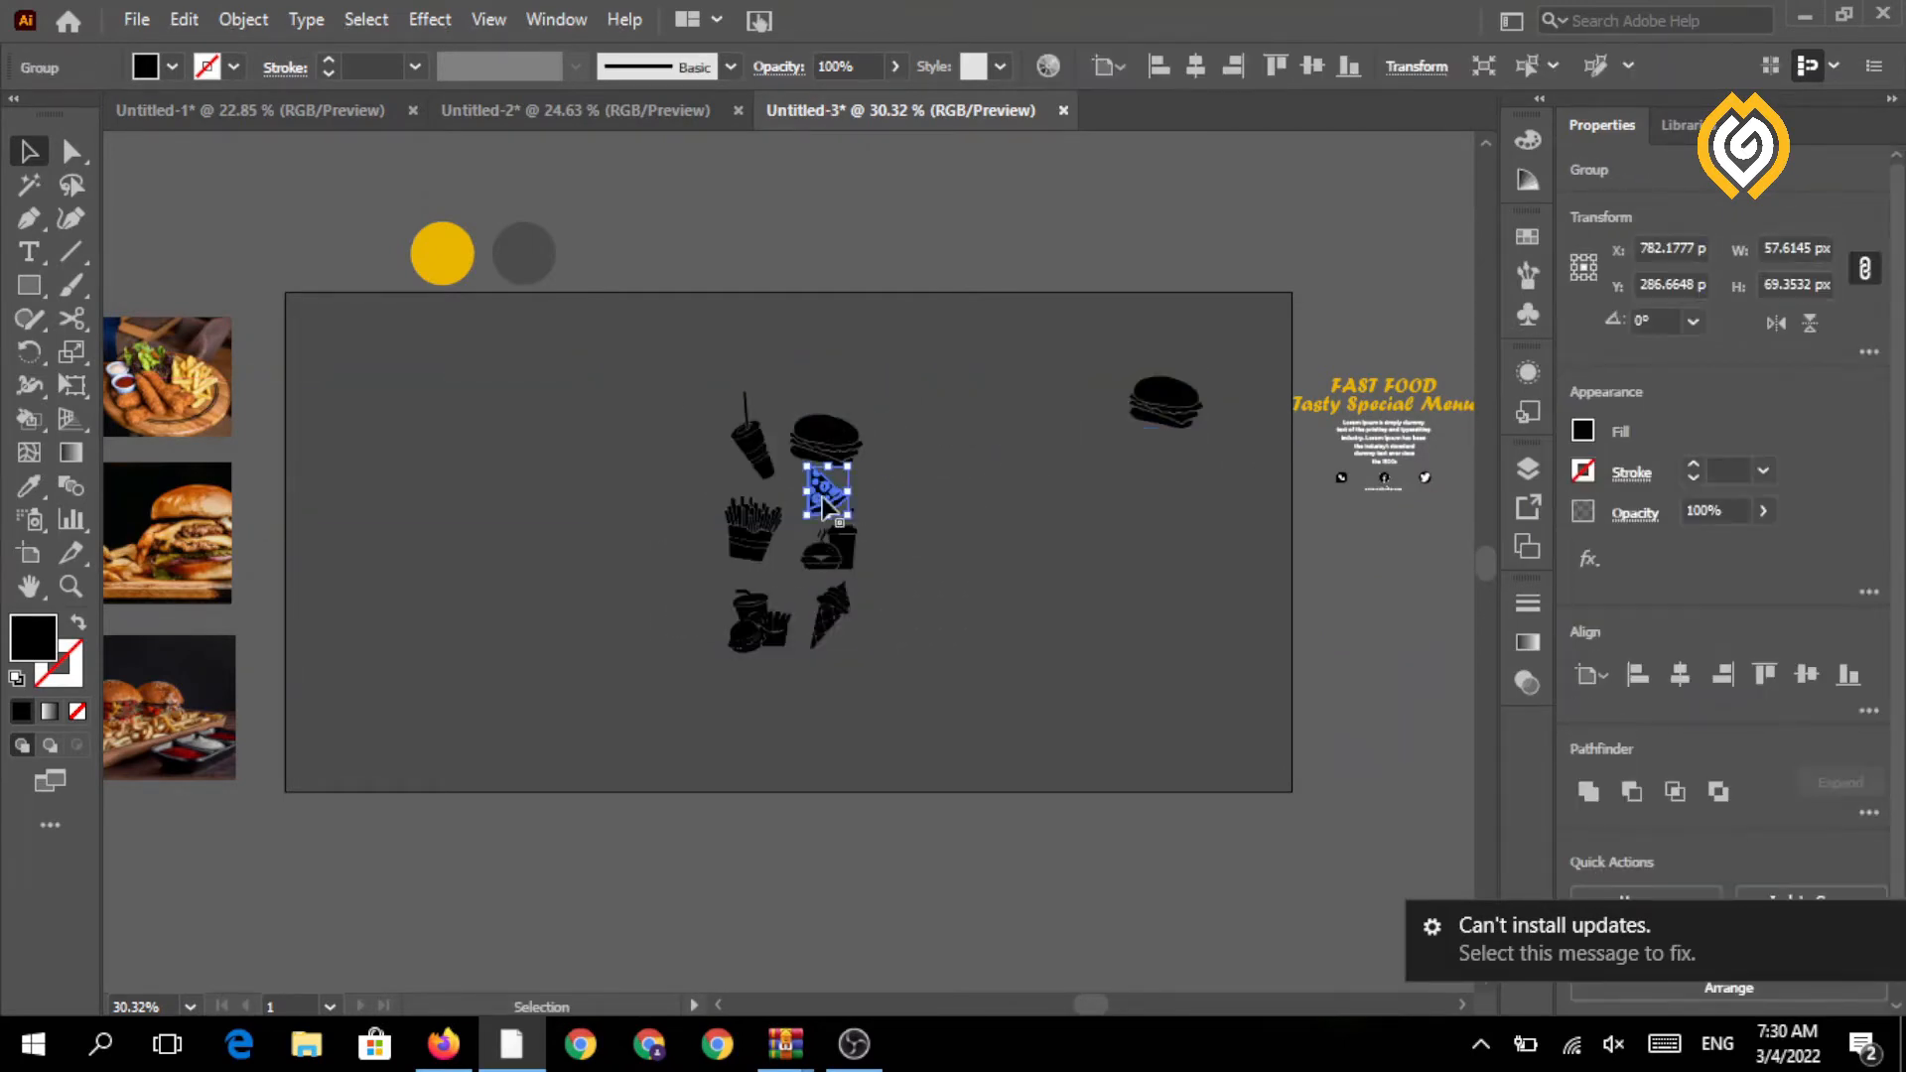
left_click_drag(824, 505, 1126, 625)
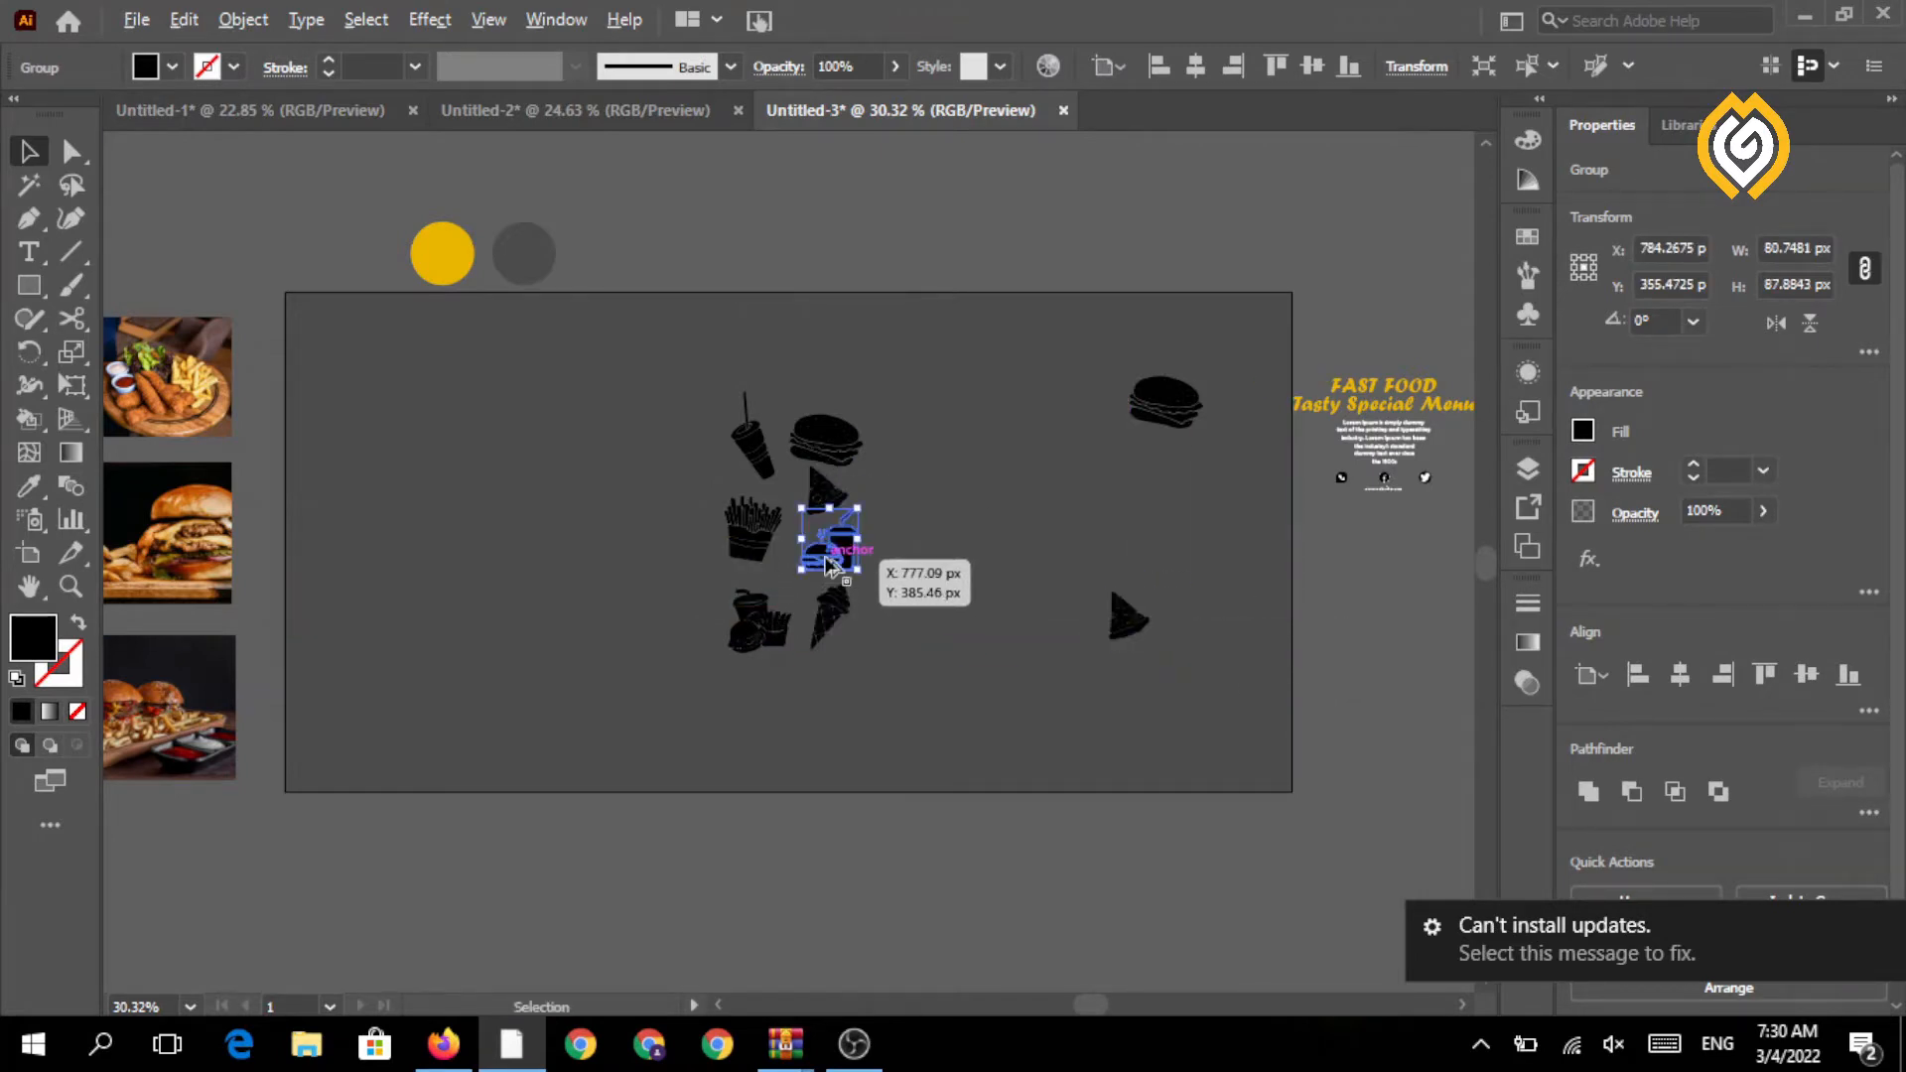
left_click_drag(829, 563, 443, 672)
left_click_drag(838, 612, 932, 701)
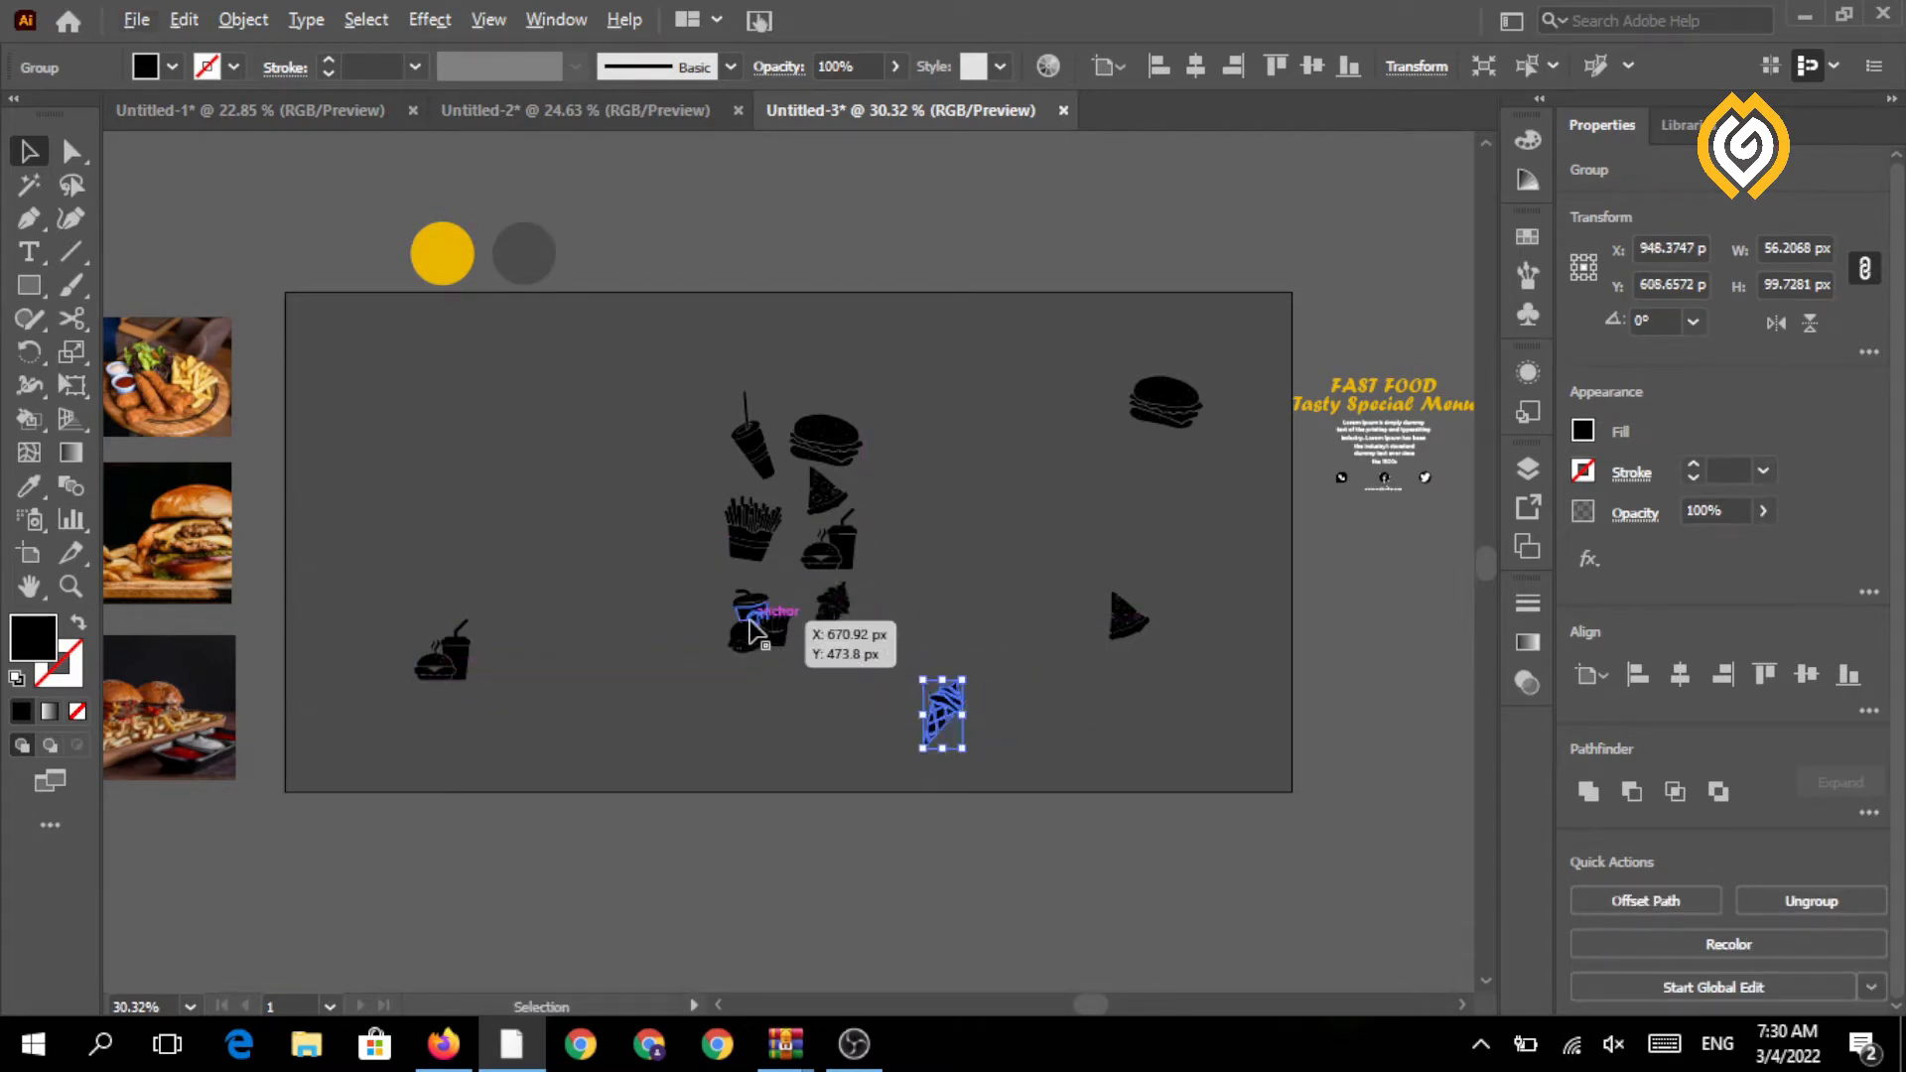
- Place copies of the combo meal and fries on the artboard's left side and a drink cup copy near its top edge
left_click_drag(752, 628, 463, 404)
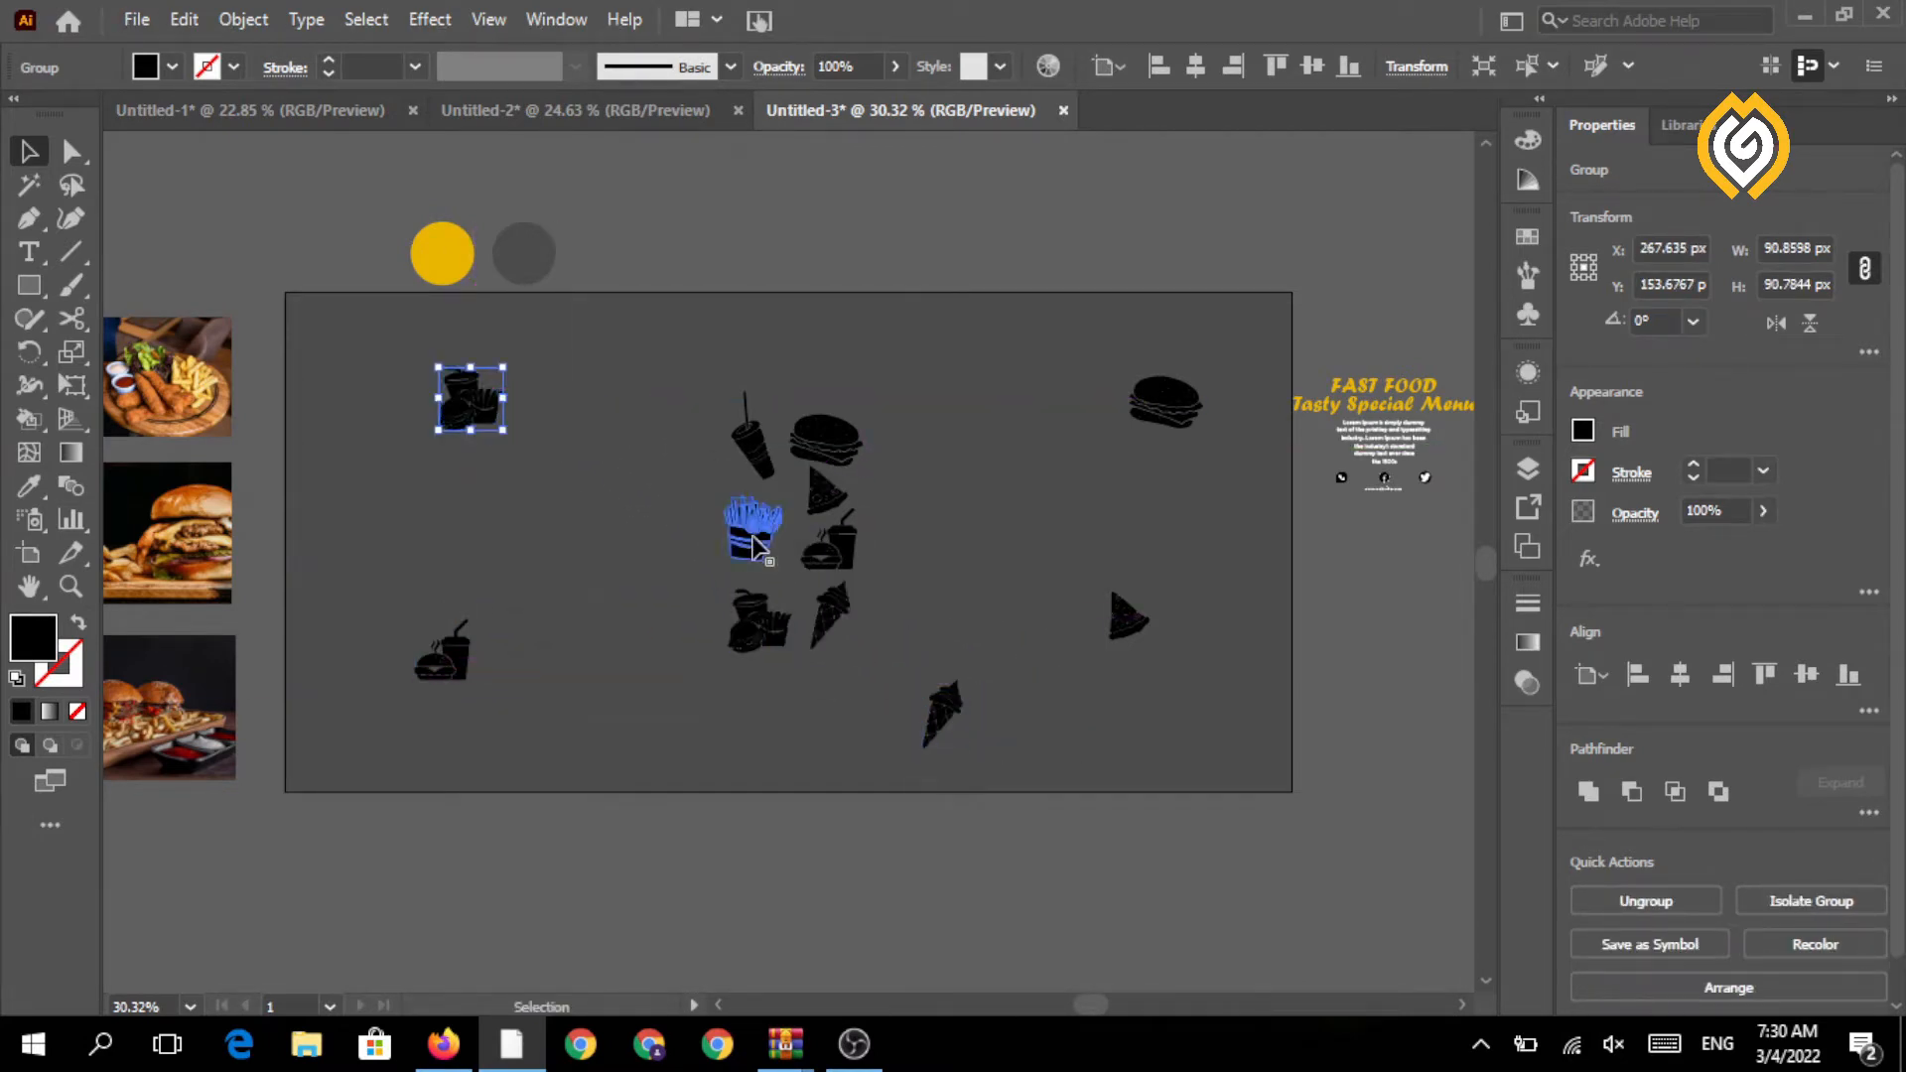
left_click_drag(759, 546, 538, 538)
left_click_drag(768, 462, 1022, 402)
key("Delete")
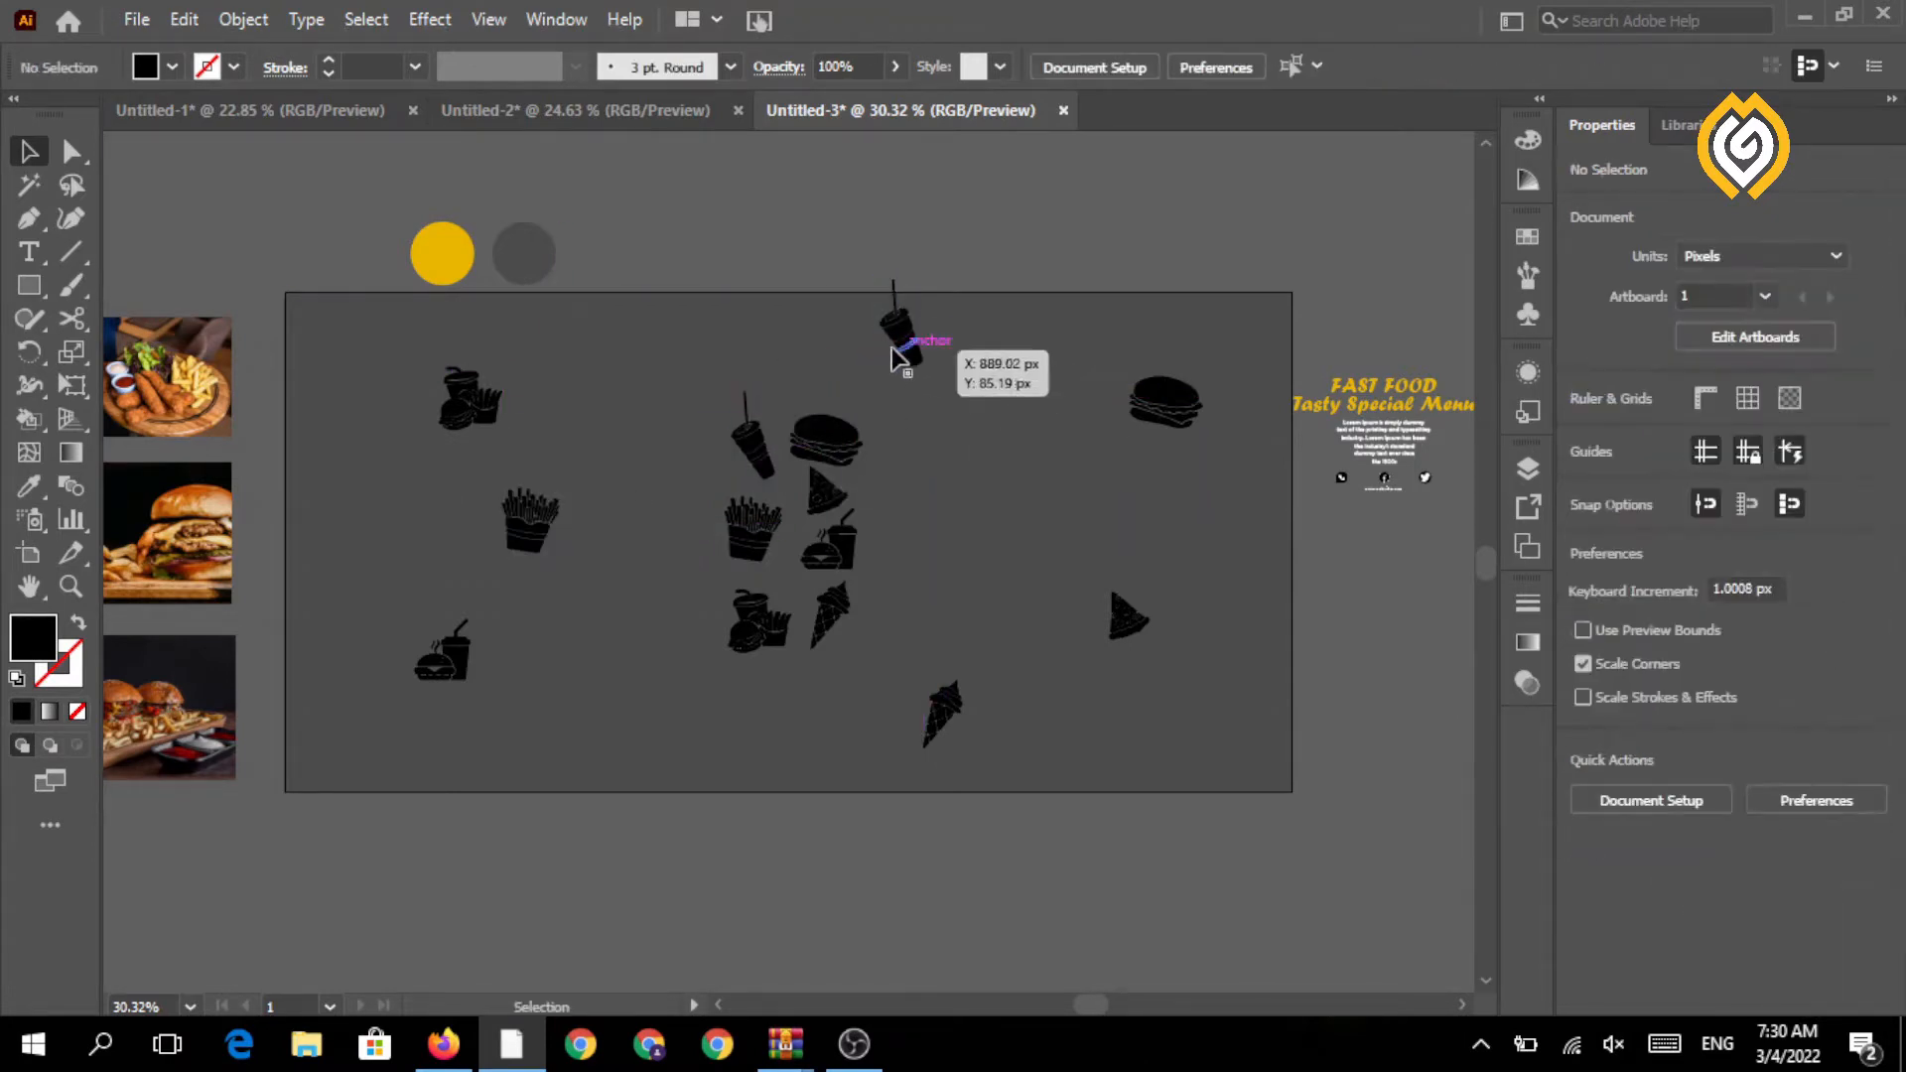
left_click(901, 341)
left_click_drag(902, 342, 915, 367)
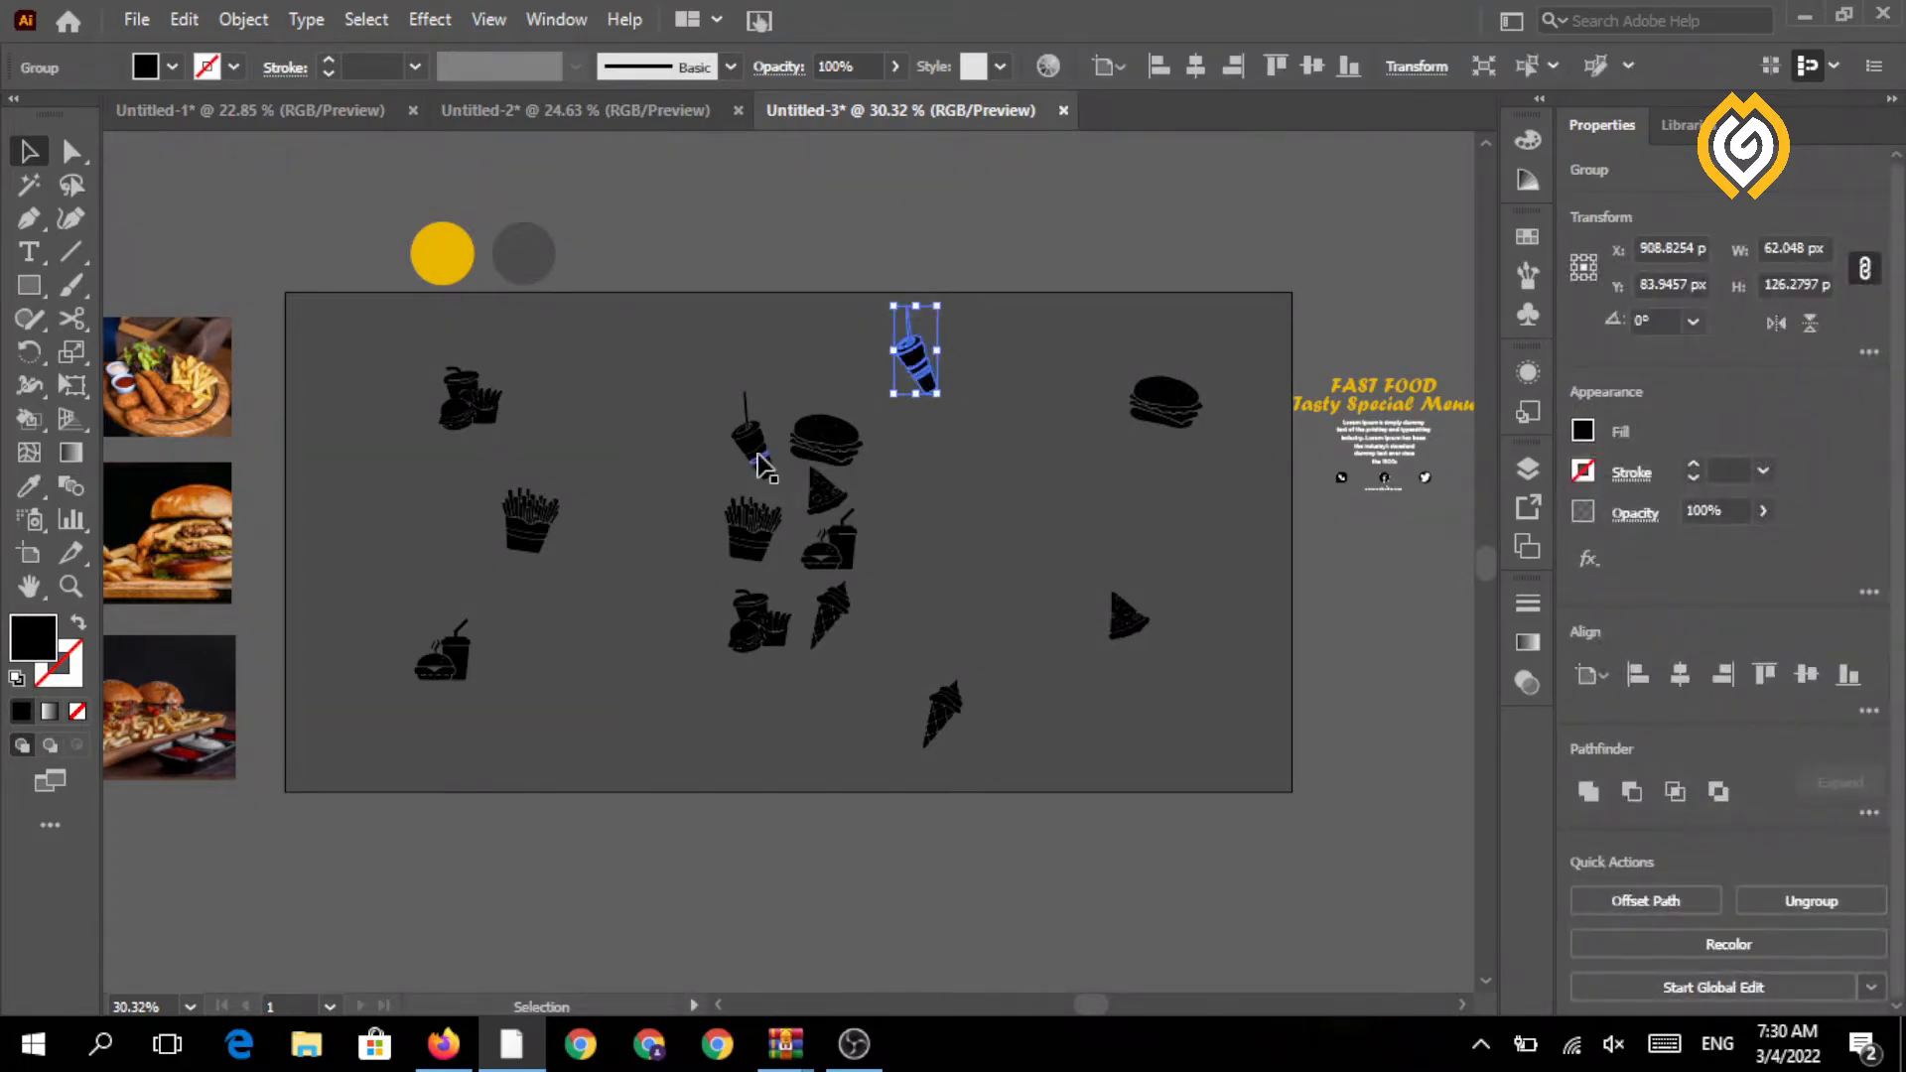
- Spread the central cluster of original food icons outward into the empty areas of the artboard
left_click_drag(763, 465, 619, 390)
left_click_drag(735, 541, 603, 715)
left_click_drag(763, 636, 1216, 556)
left_click_drag(830, 556, 798, 771)
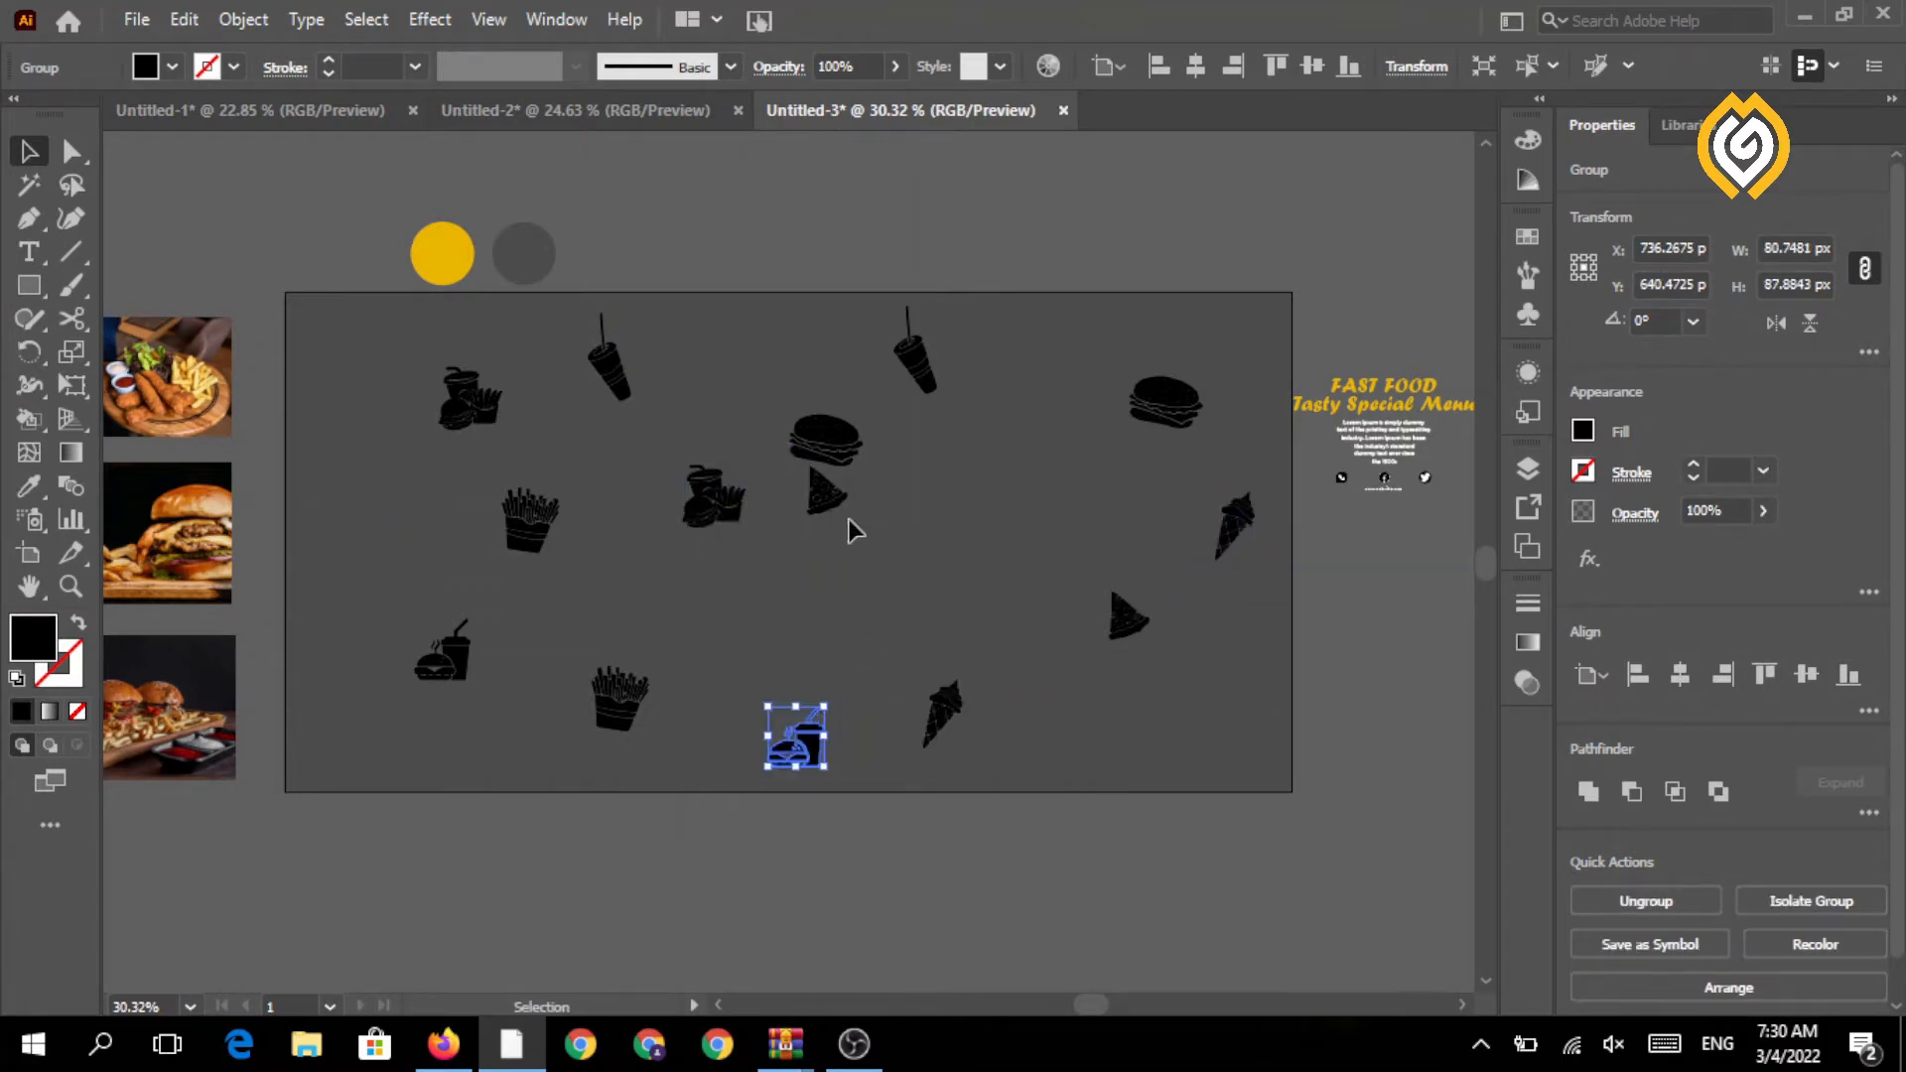
left_click_drag(839, 502, 808, 600)
left_click_drag(849, 467, 804, 374)
- Rearrange the pizza slices and lower ice-cream cone on the right half, and the fries, combo meal and drink cup on the left half
left_click_drag(1129, 616, 946, 508)
left_click_drag(947, 712, 1116, 622)
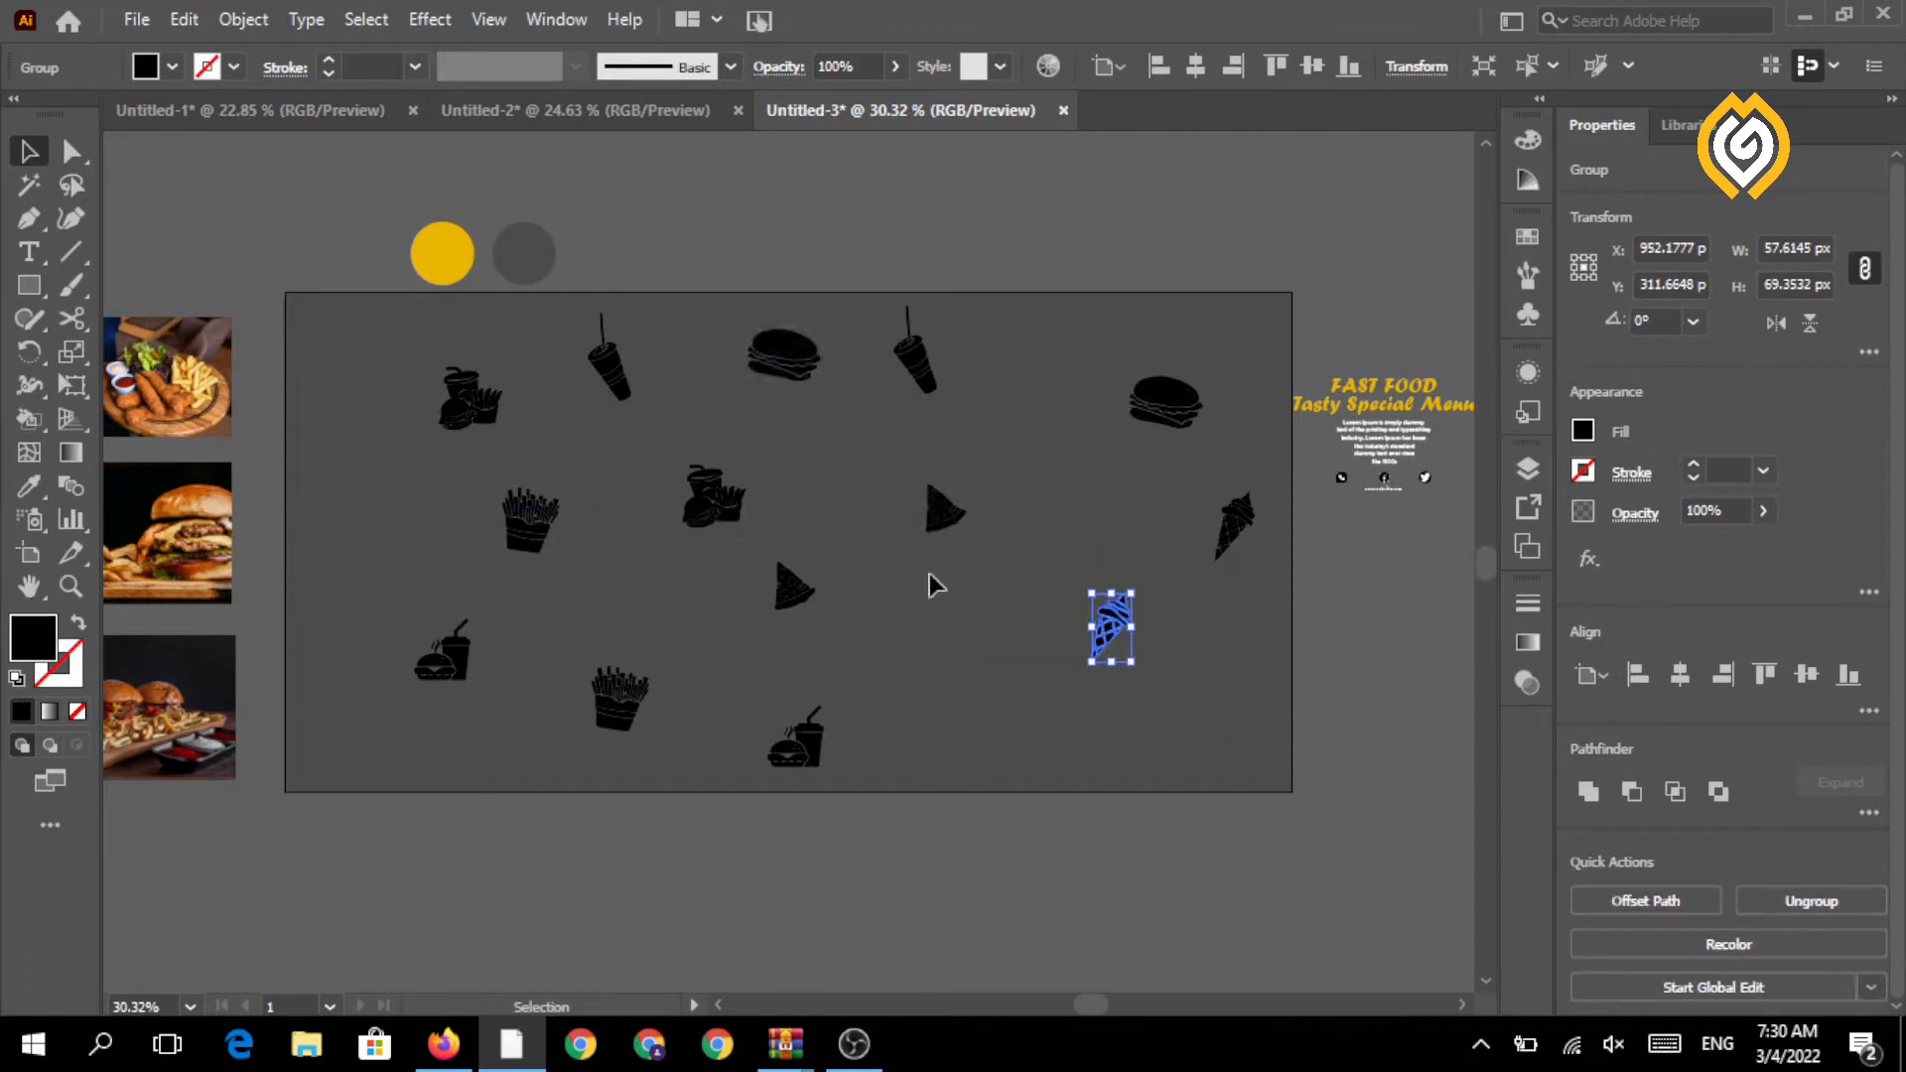
left_click_drag(795, 599, 943, 681)
left_click_drag(558, 531, 474, 546)
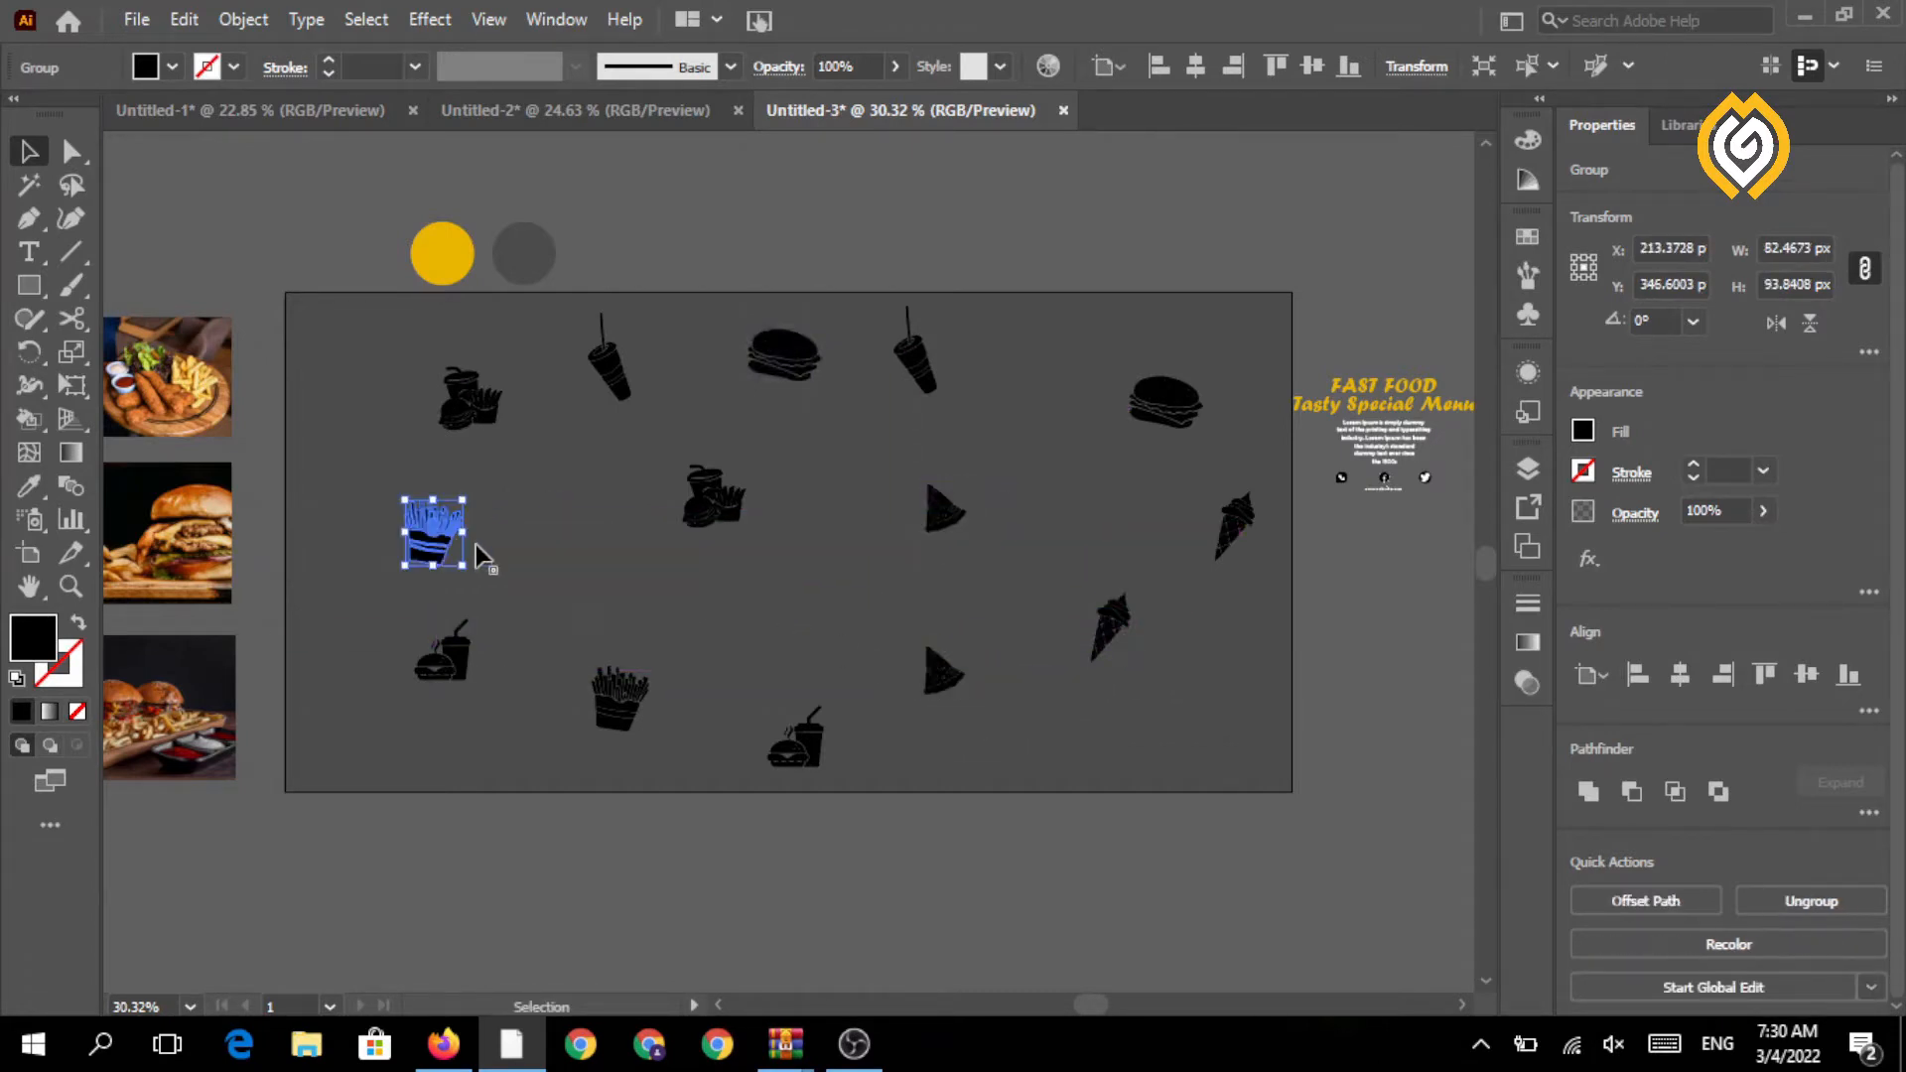
left_click_drag(700, 511, 615, 567)
left_click_drag(610, 384, 698, 437)
- Even out the icon spacing by moving the top burger, right drink cup, both pizza slices and the lower burger-with-drink
left_click_drag(792, 369, 709, 356)
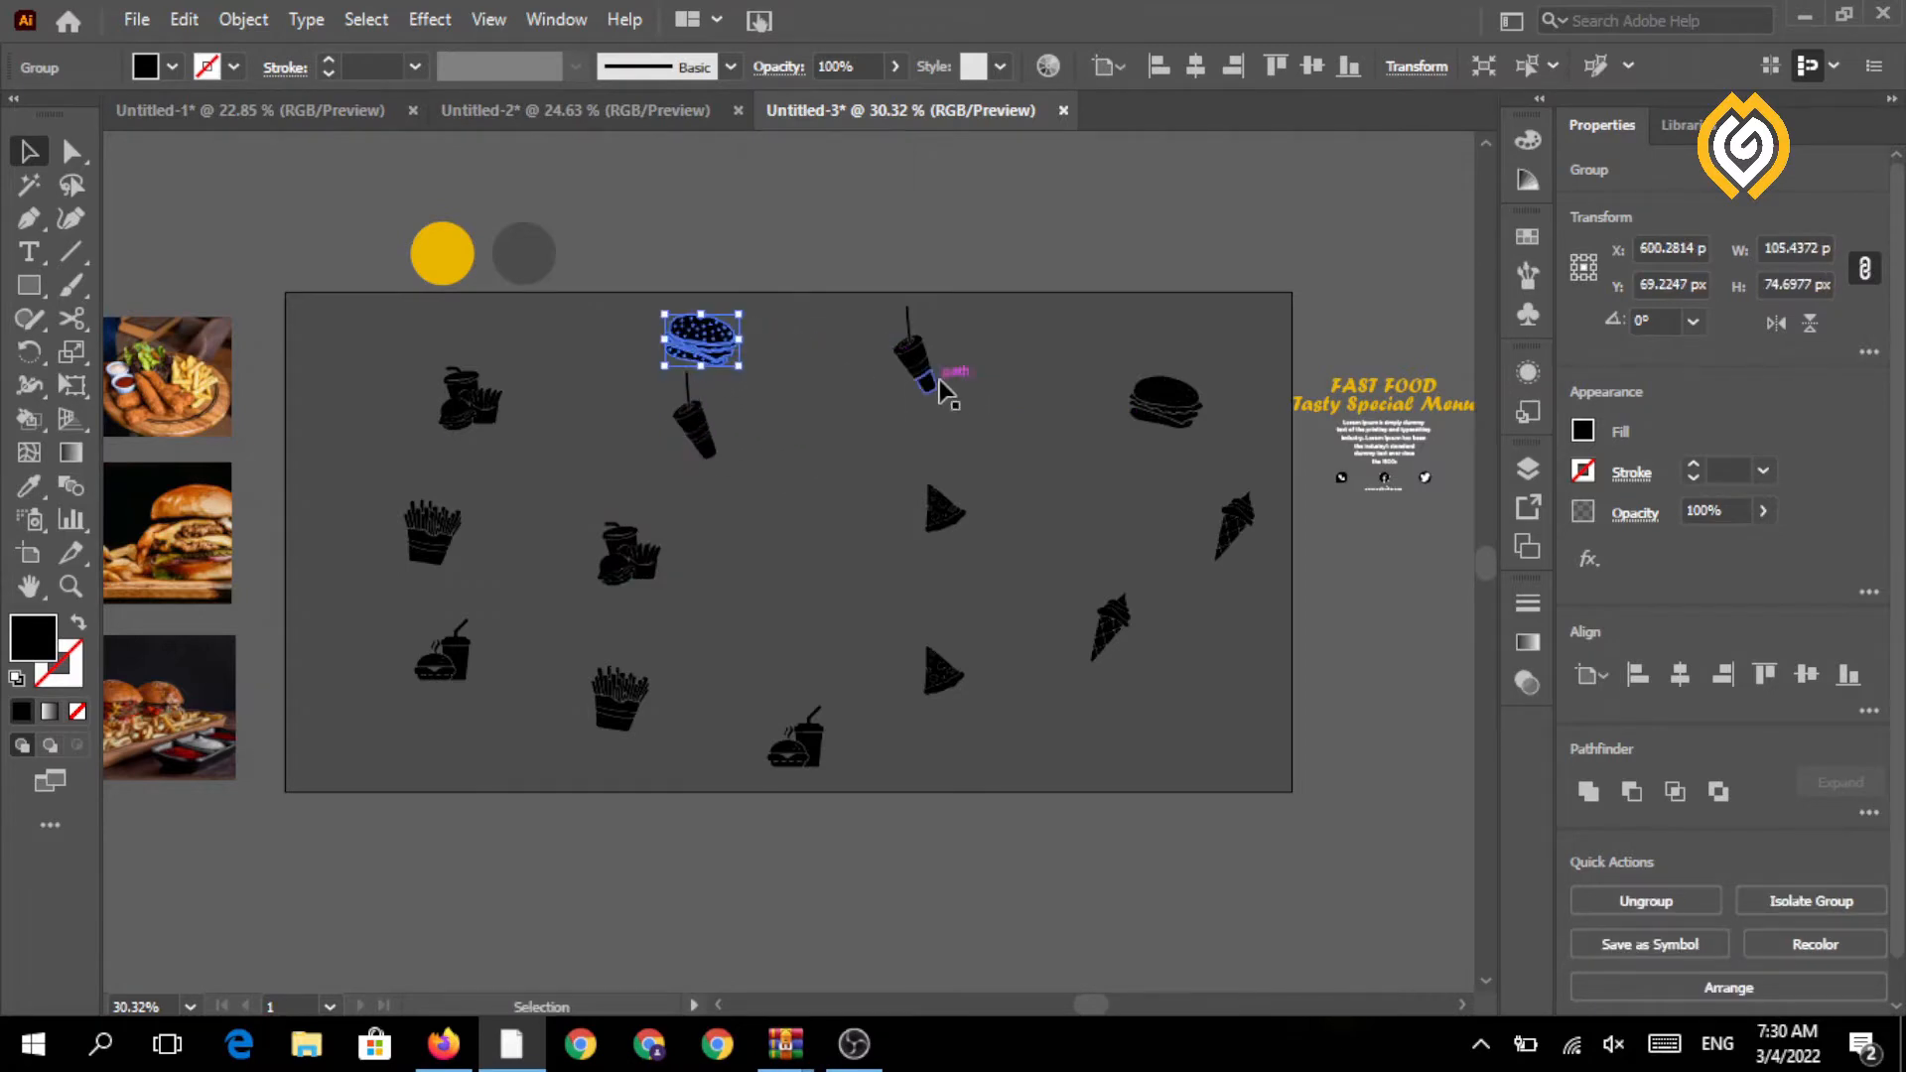
left_click_drag(939, 379, 1027, 369)
left_click_drag(959, 484, 906, 440)
left_click_drag(968, 693, 1030, 583)
left_click_drag(797, 743, 874, 662)
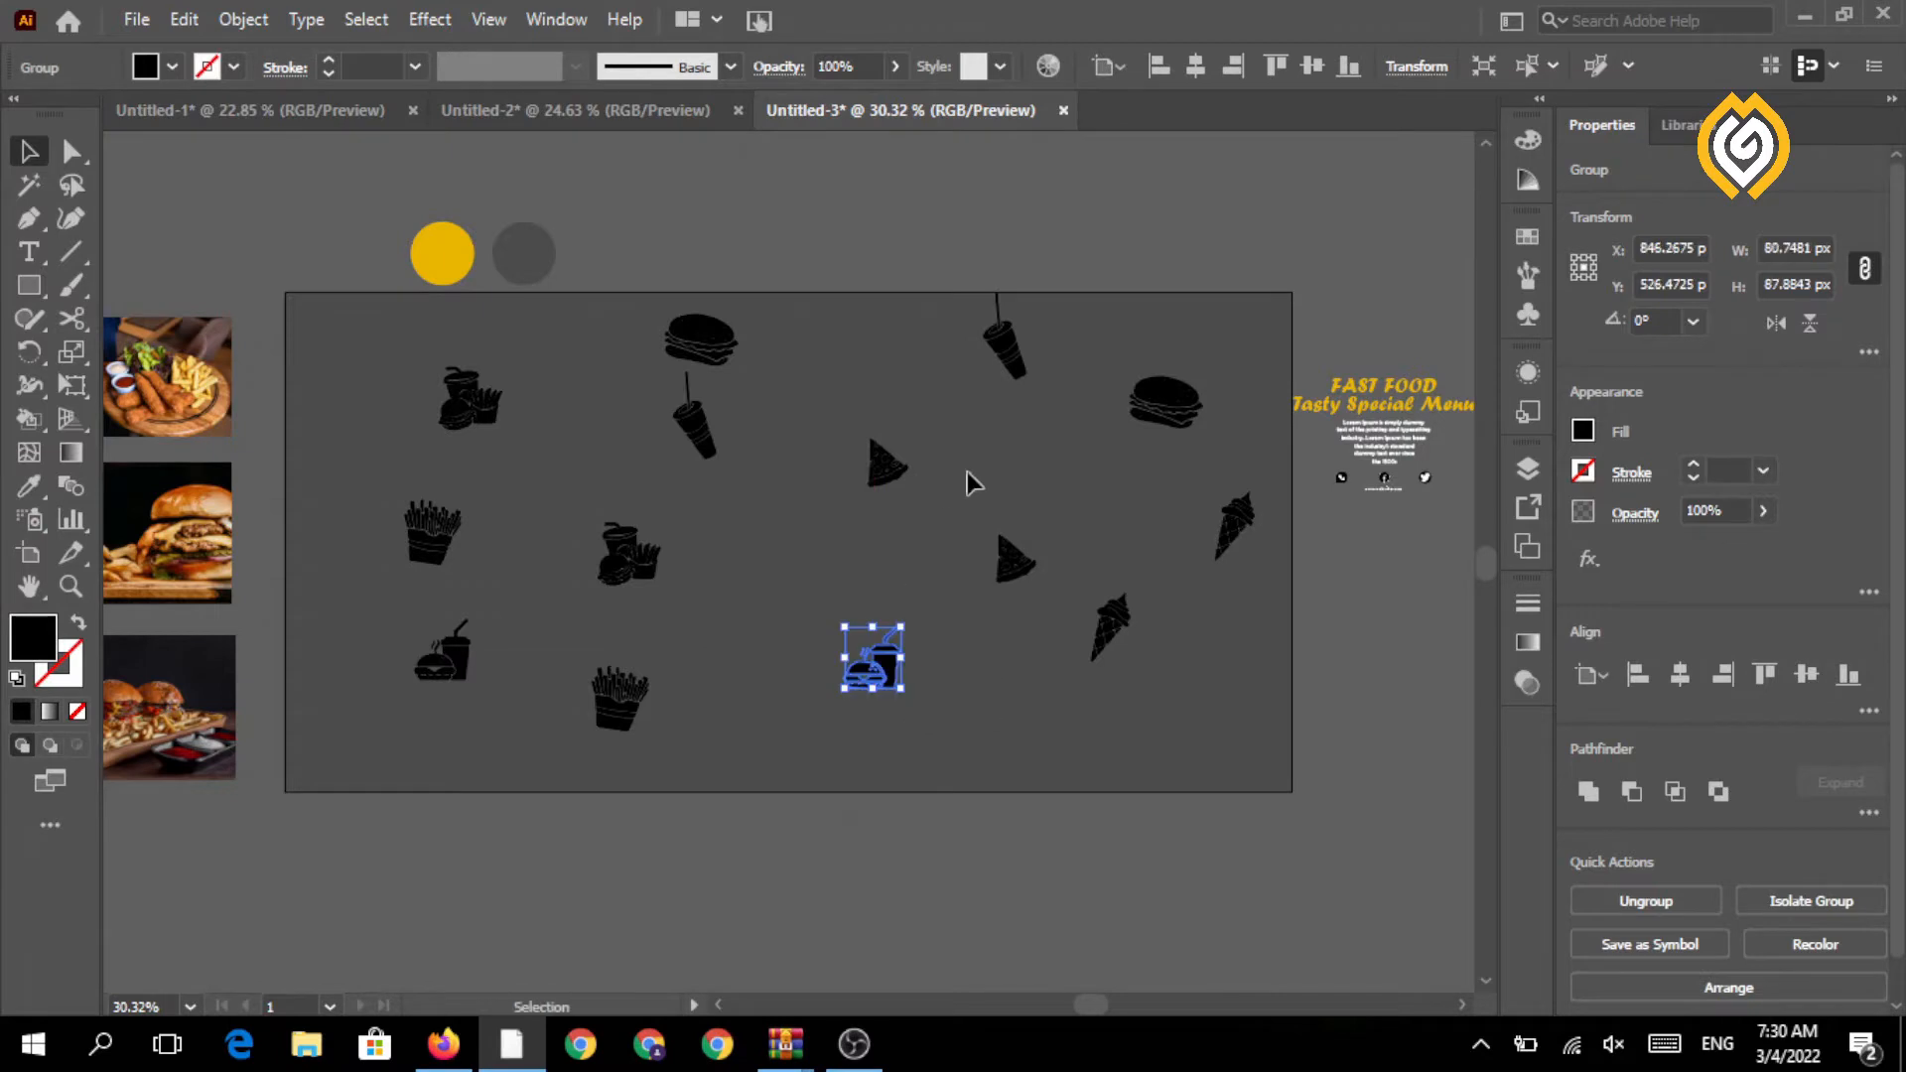
left_click(1085, 177)
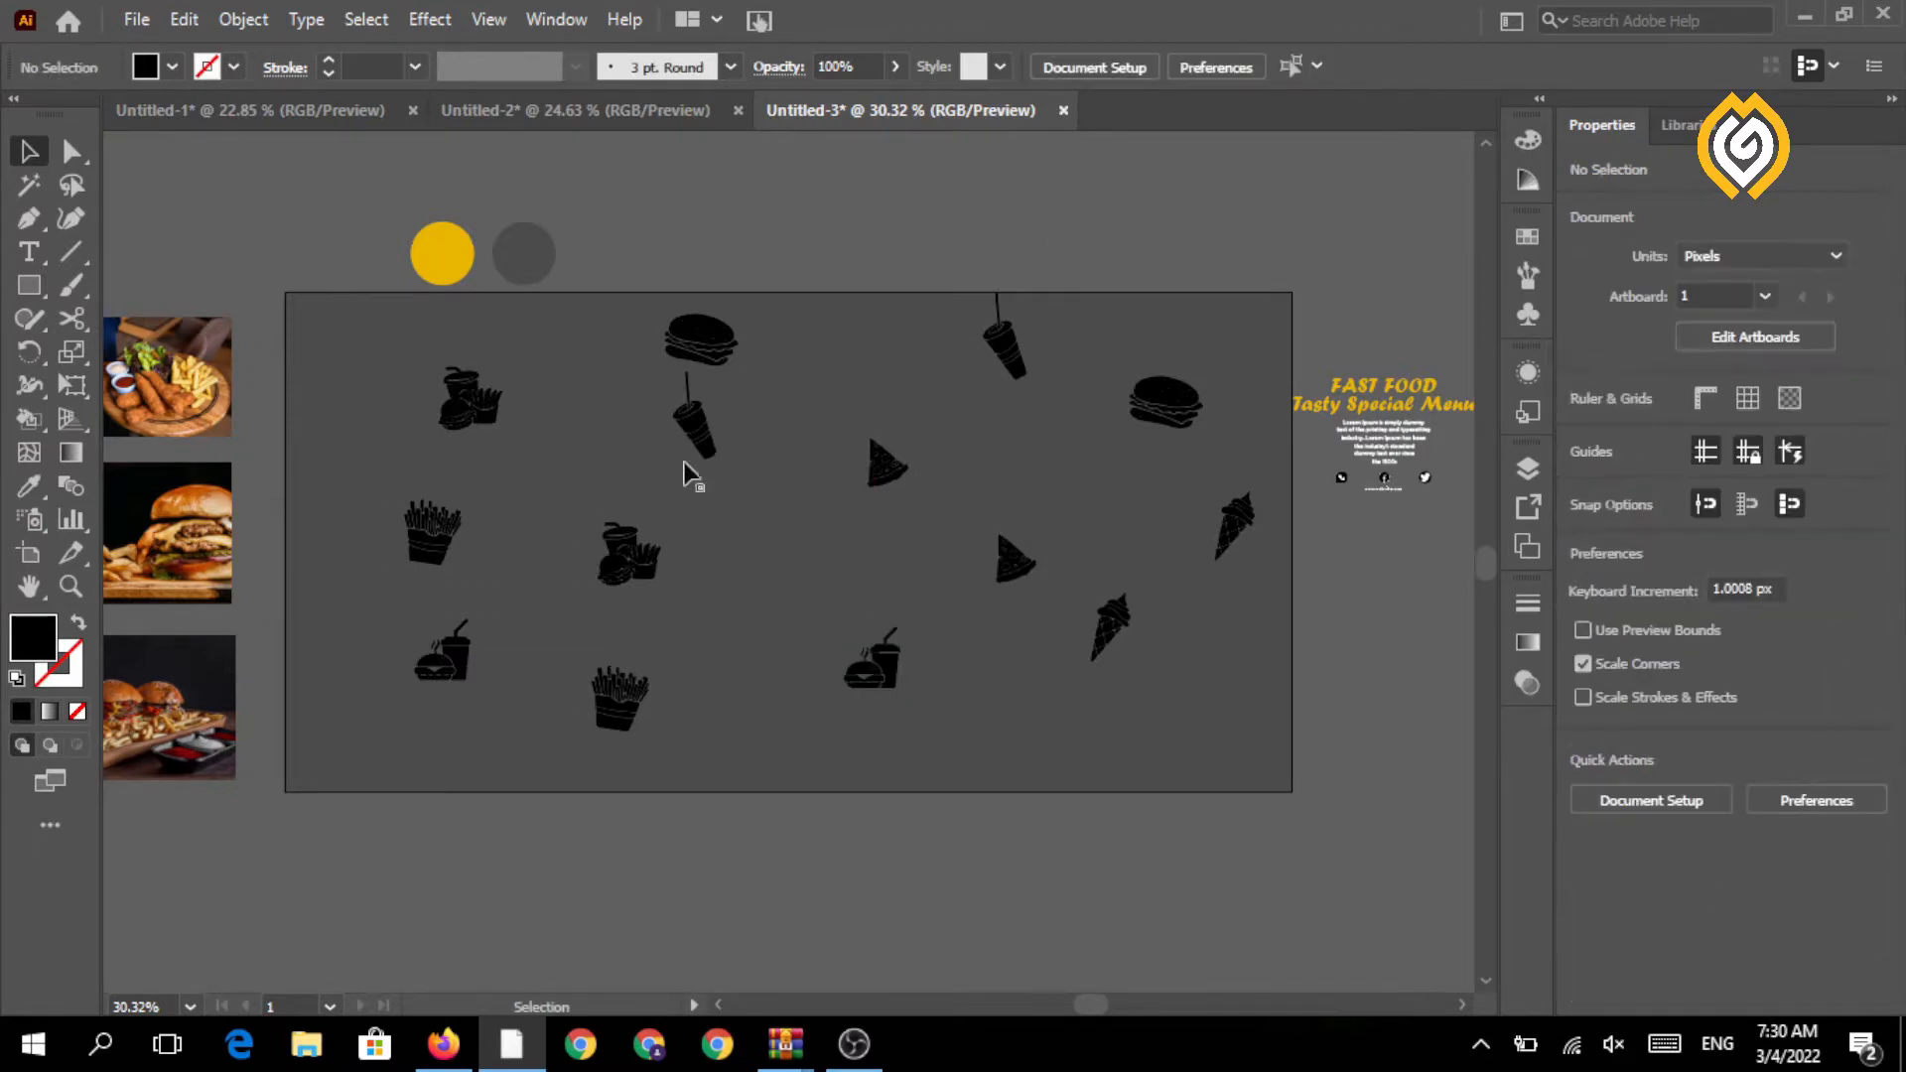
- Set the opacity of all the food icons on the artboard to 32%
left_click(452, 407)
left_click(700, 337, "shift")
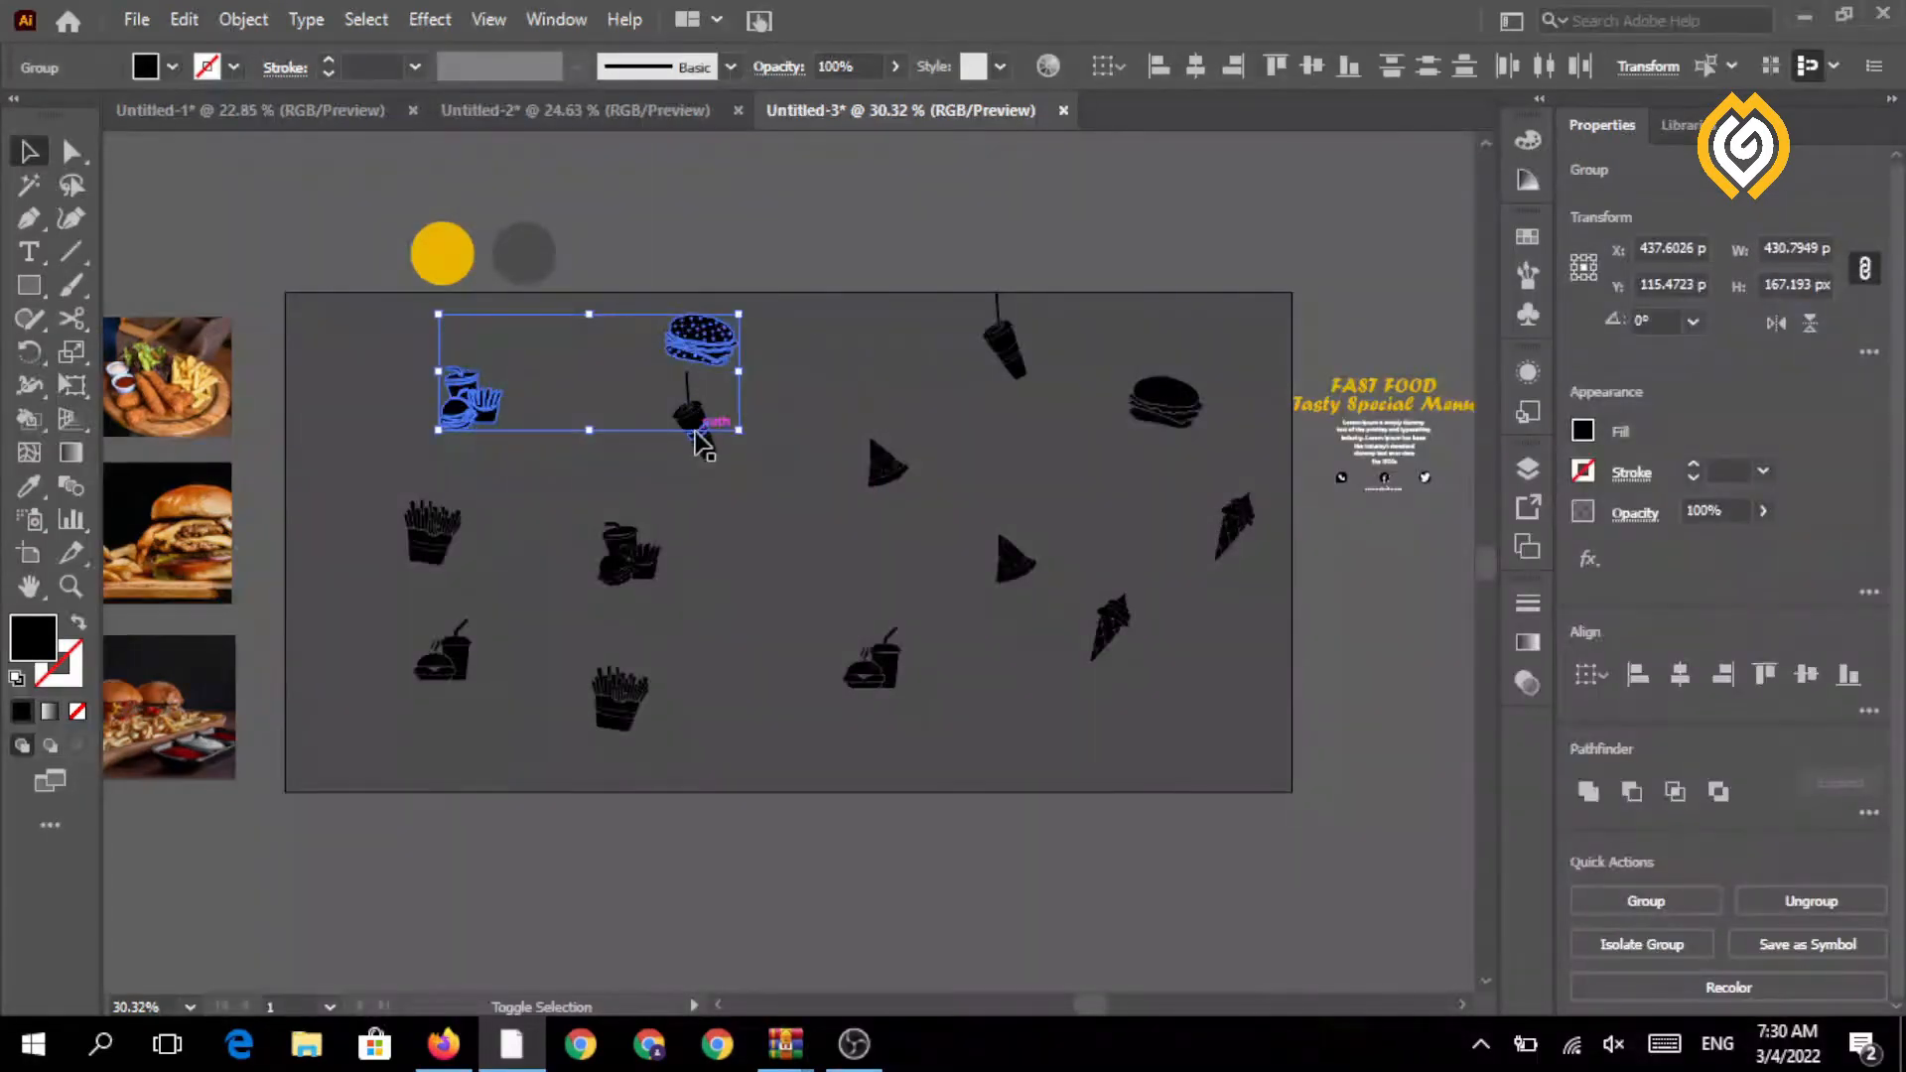
left_click(698, 436, "shift")
left_click(436, 548, "shift")
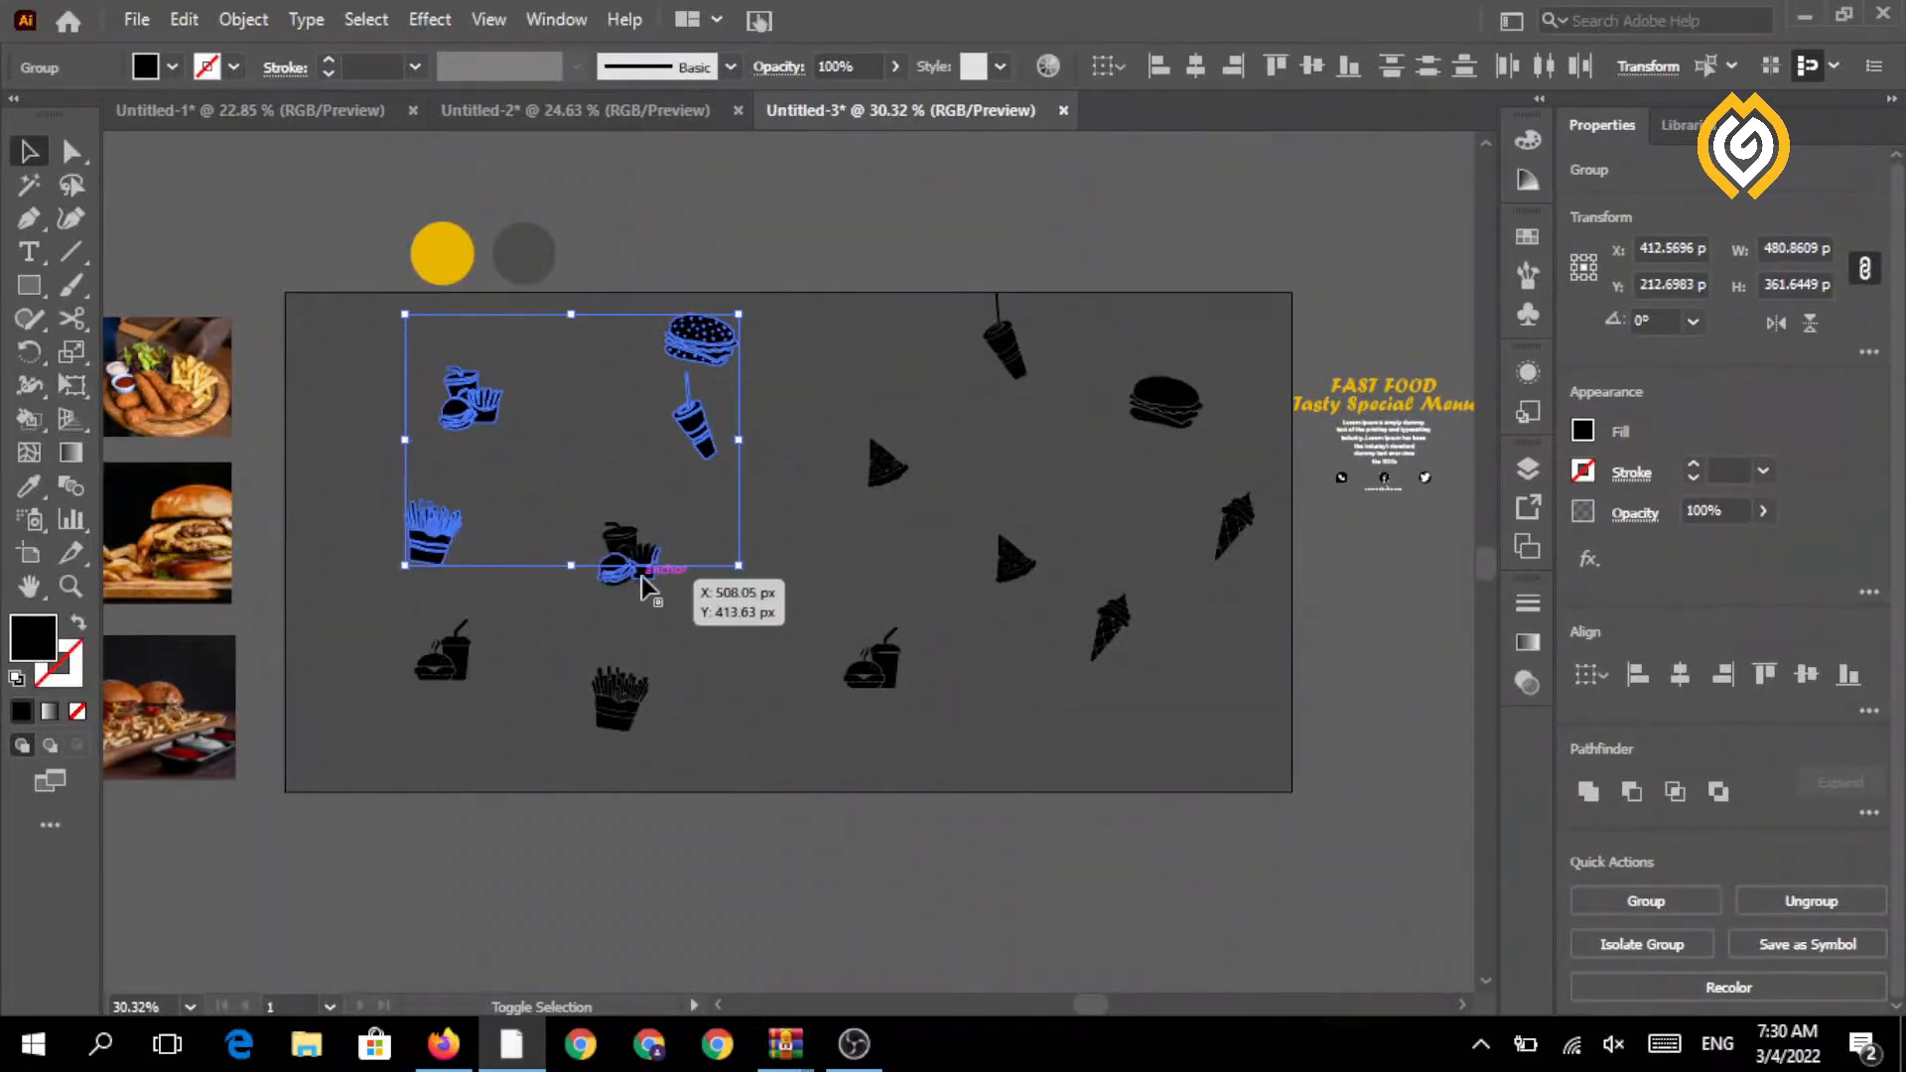
left_click(641, 571, "shift")
left_click(450, 667, "shift")
left_click(632, 716, "shift")
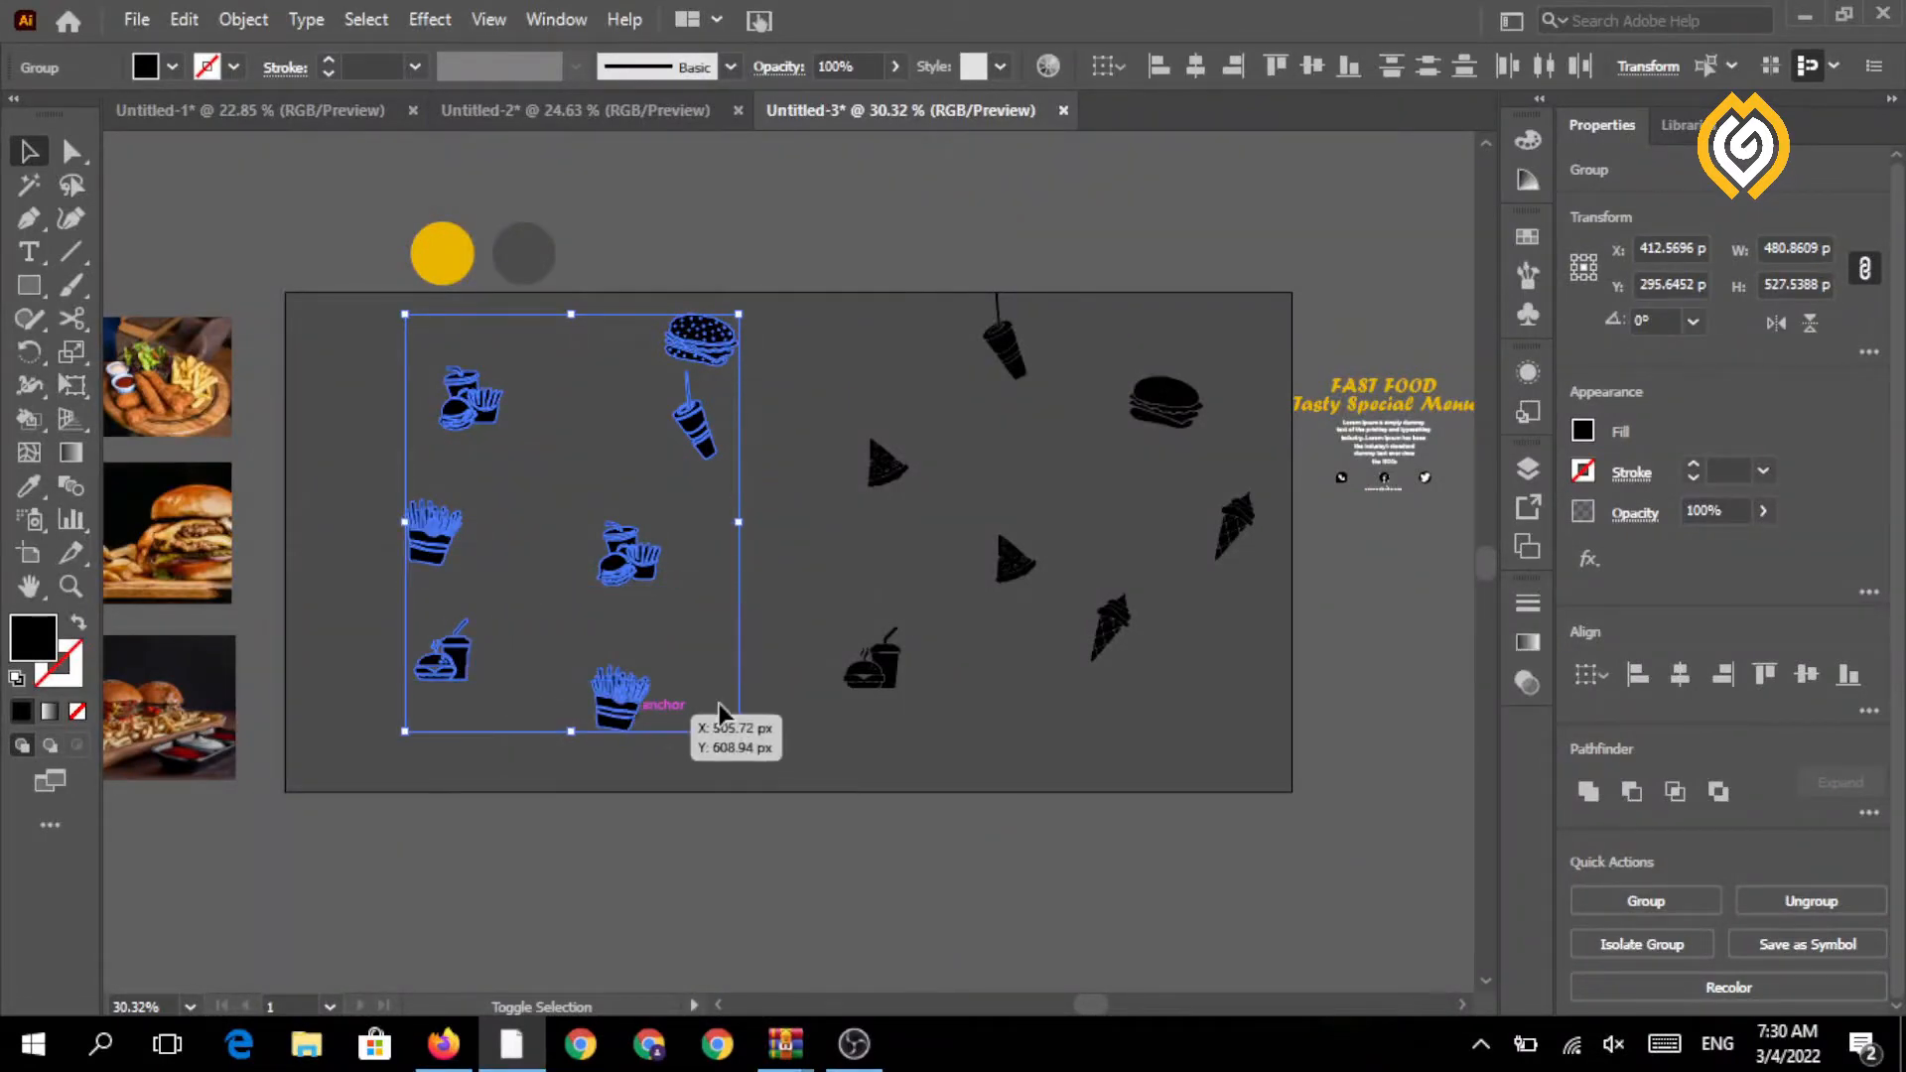
left_click(873, 659, "shift")
left_click(1129, 613, "shift")
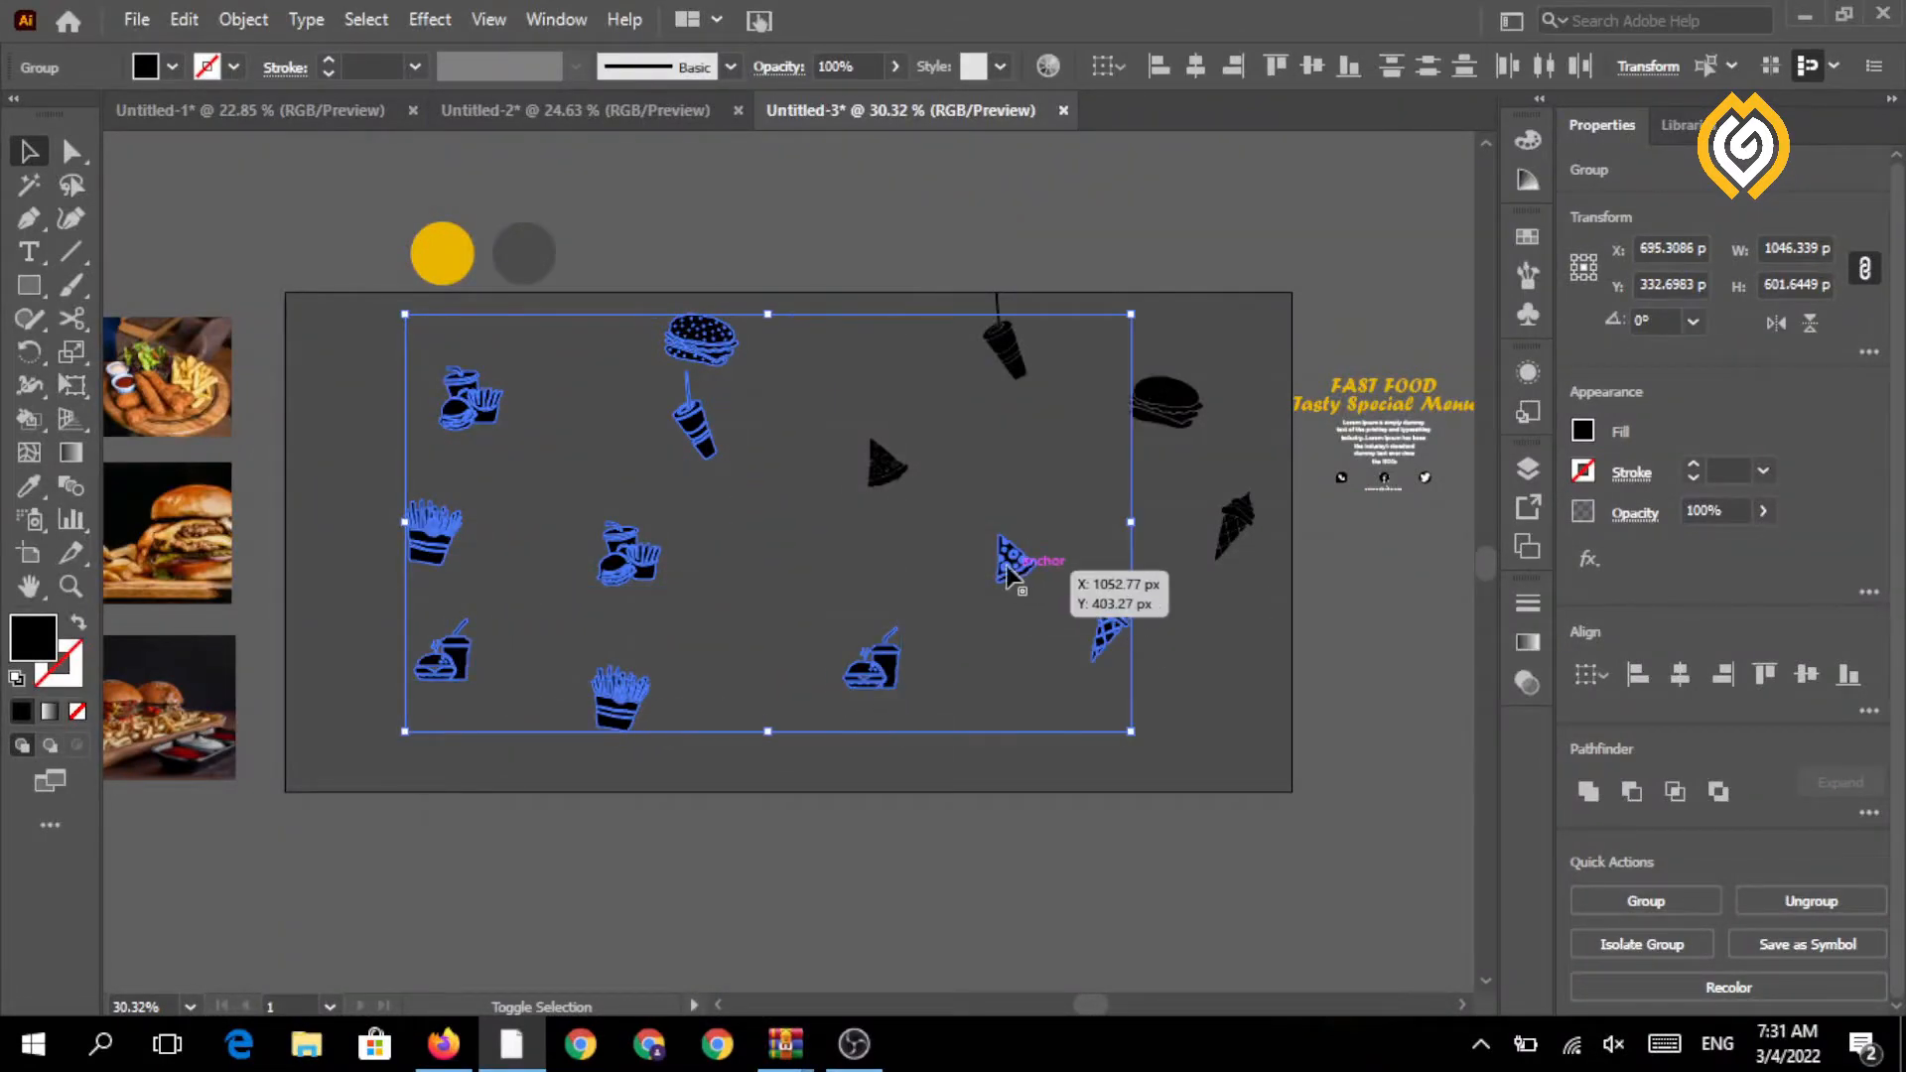
left_click(888, 471, "shift")
left_click(1010, 355, "shift")
left_click(1163, 399, "shift")
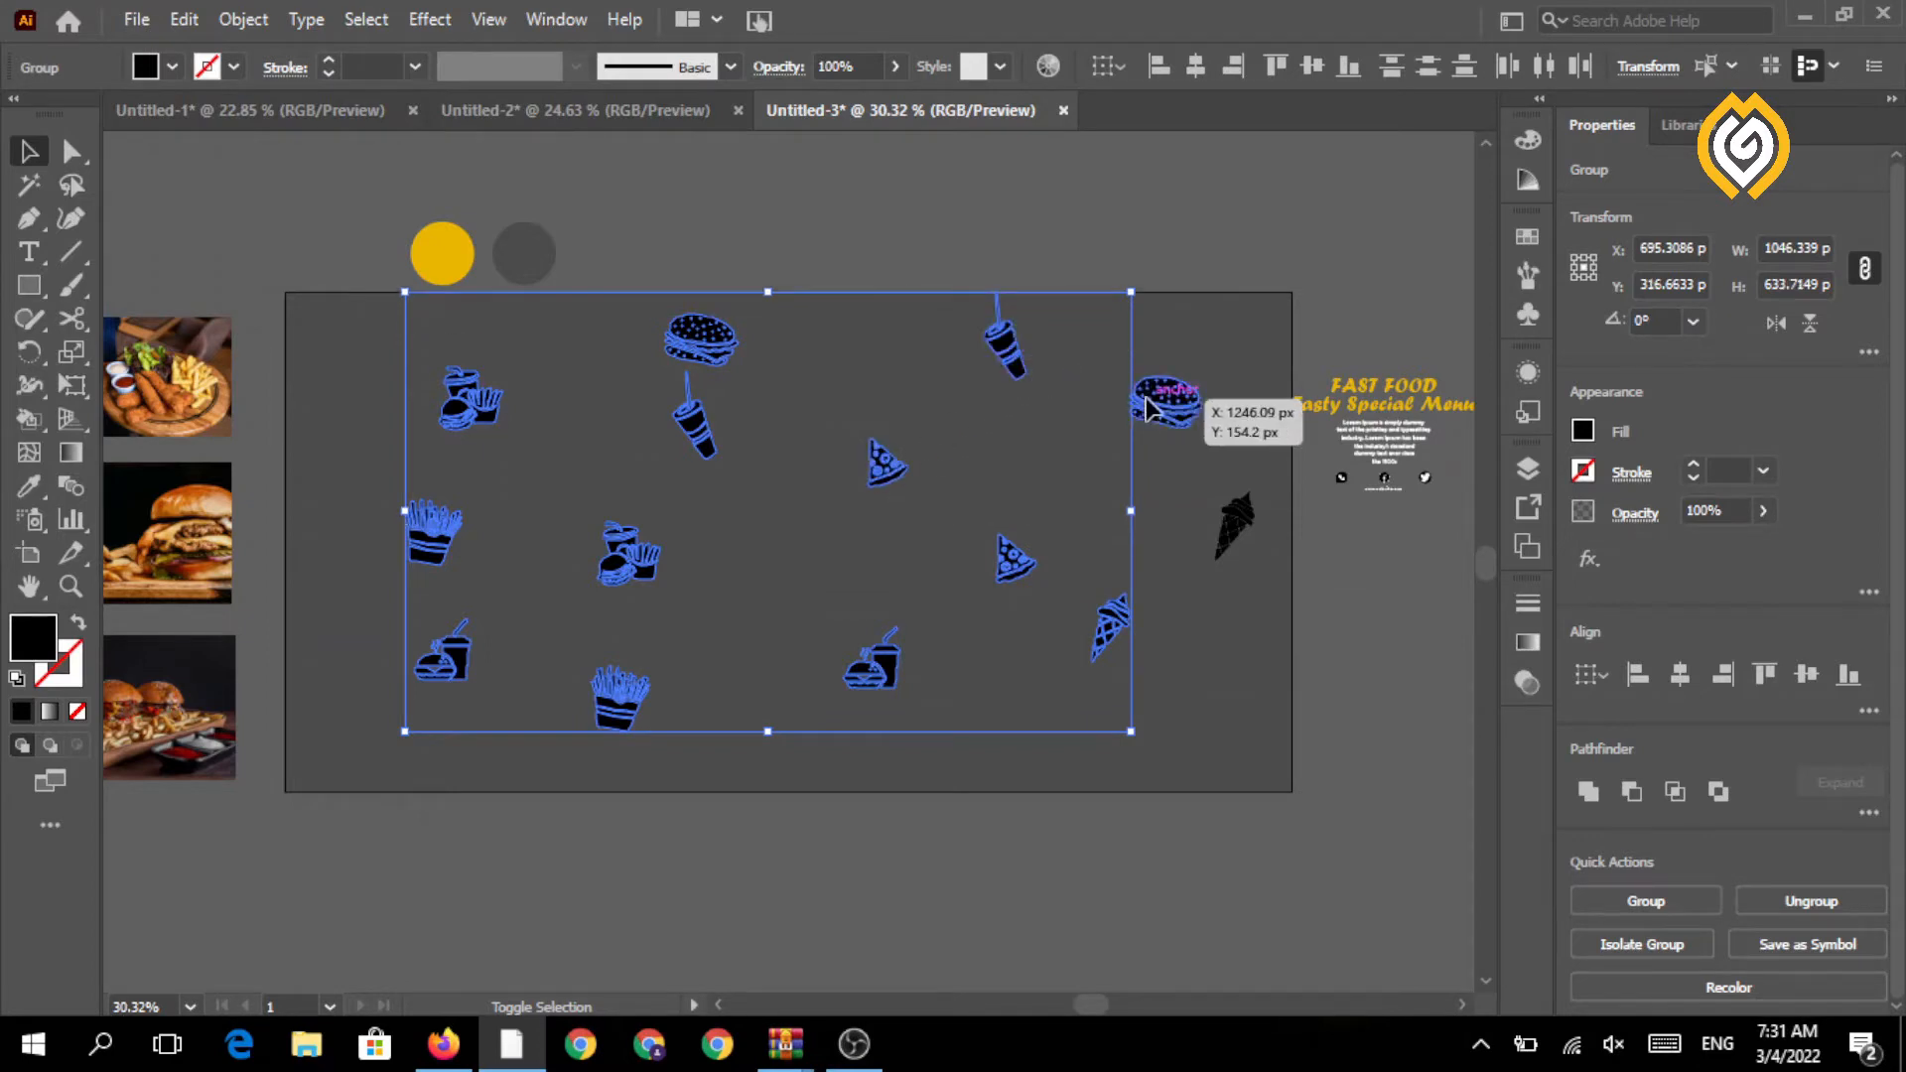
left_click(1234, 524, "shift")
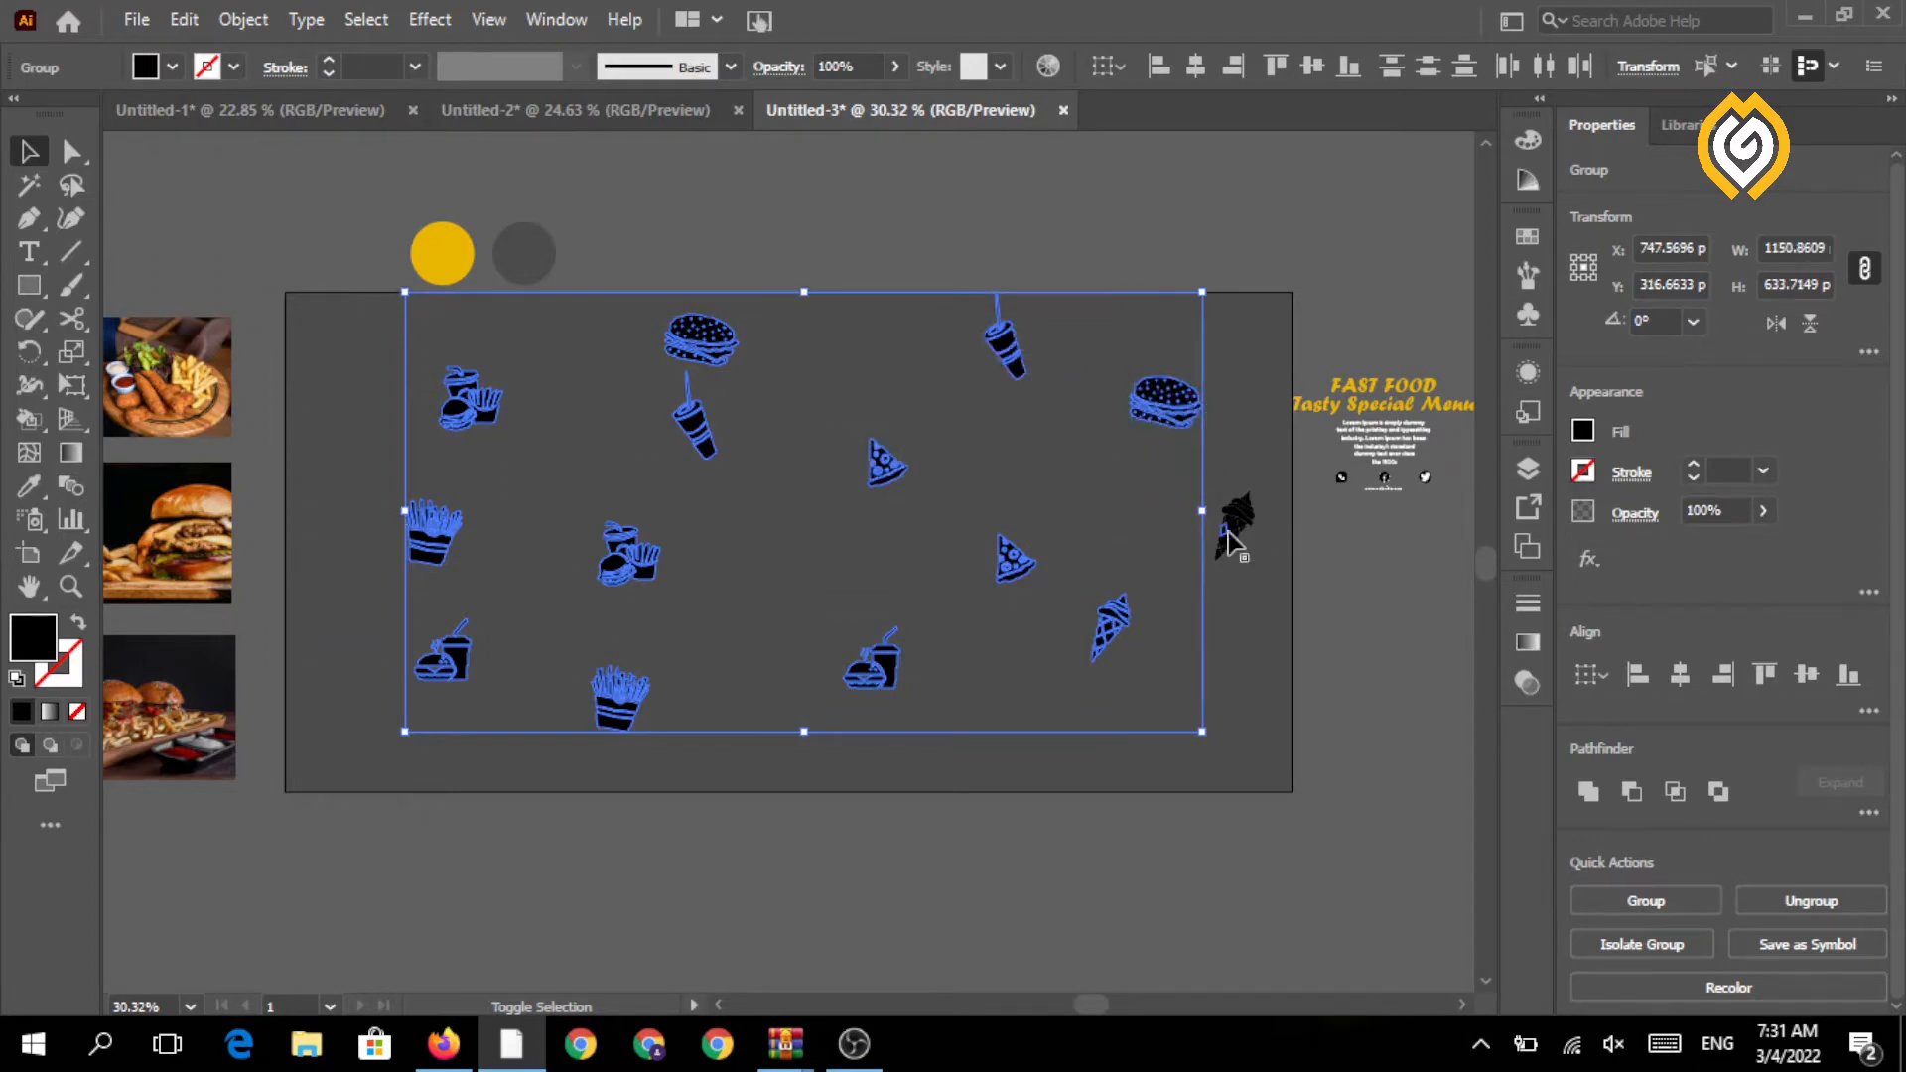
left_click(857, 67)
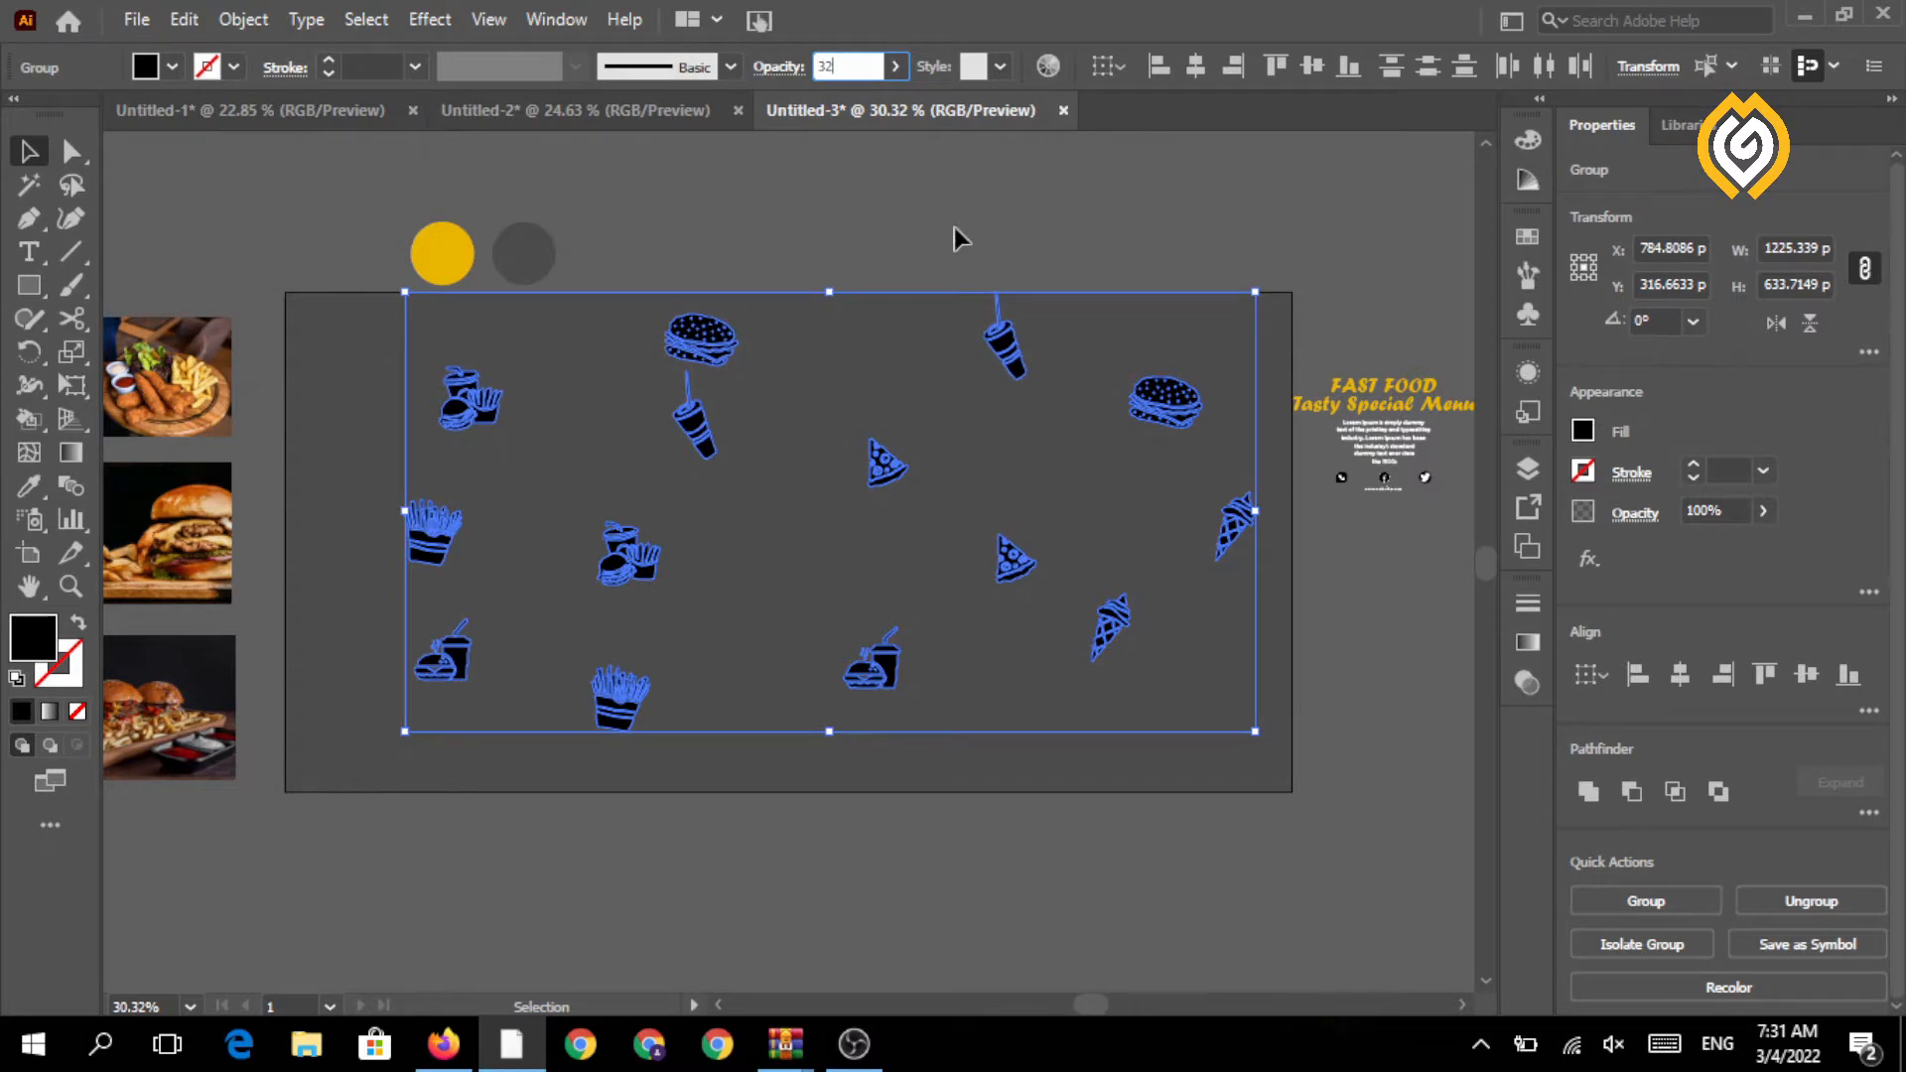
type("32")
key("Return")
left_click(909, 229)
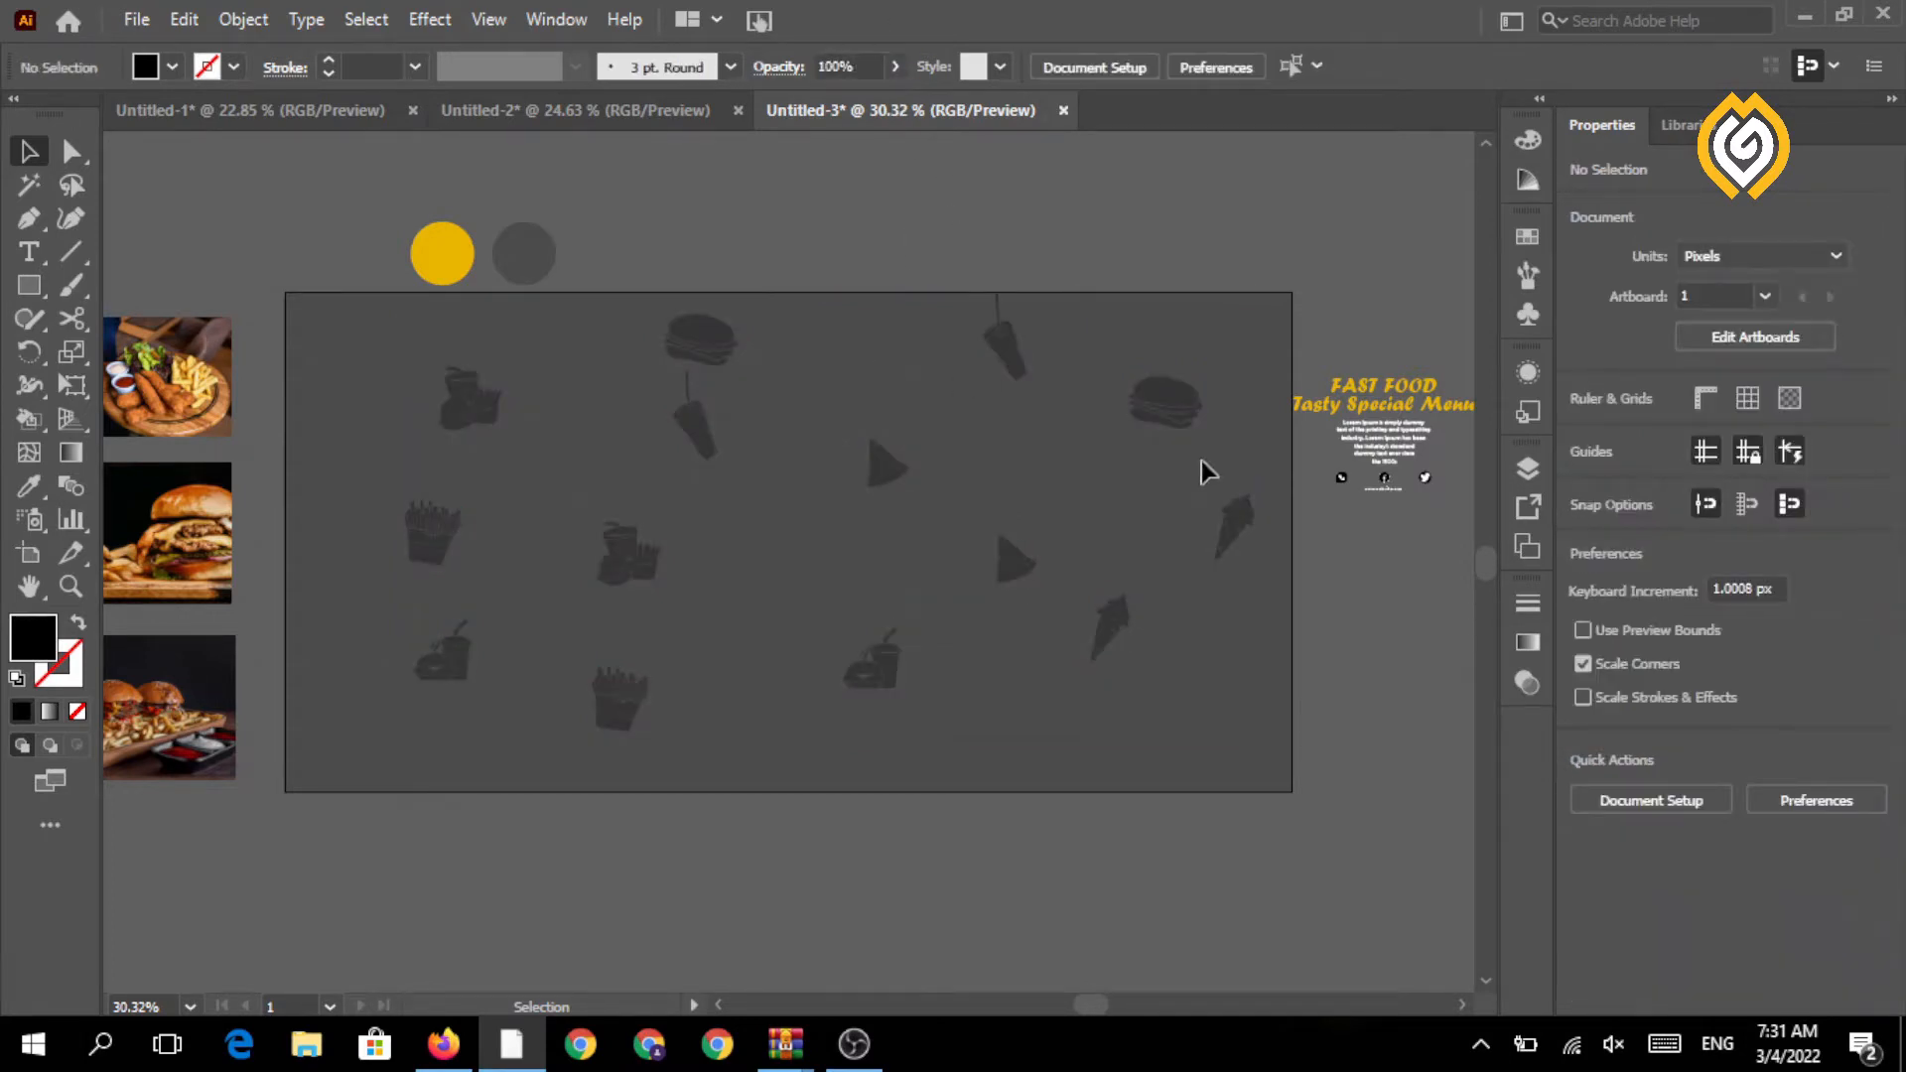
- Draw a black rectangle about 683 × 336 px rotated to 315° and copy it toward the artboard's lower-left corner
left_click_drag(411, 360, 886, 594)
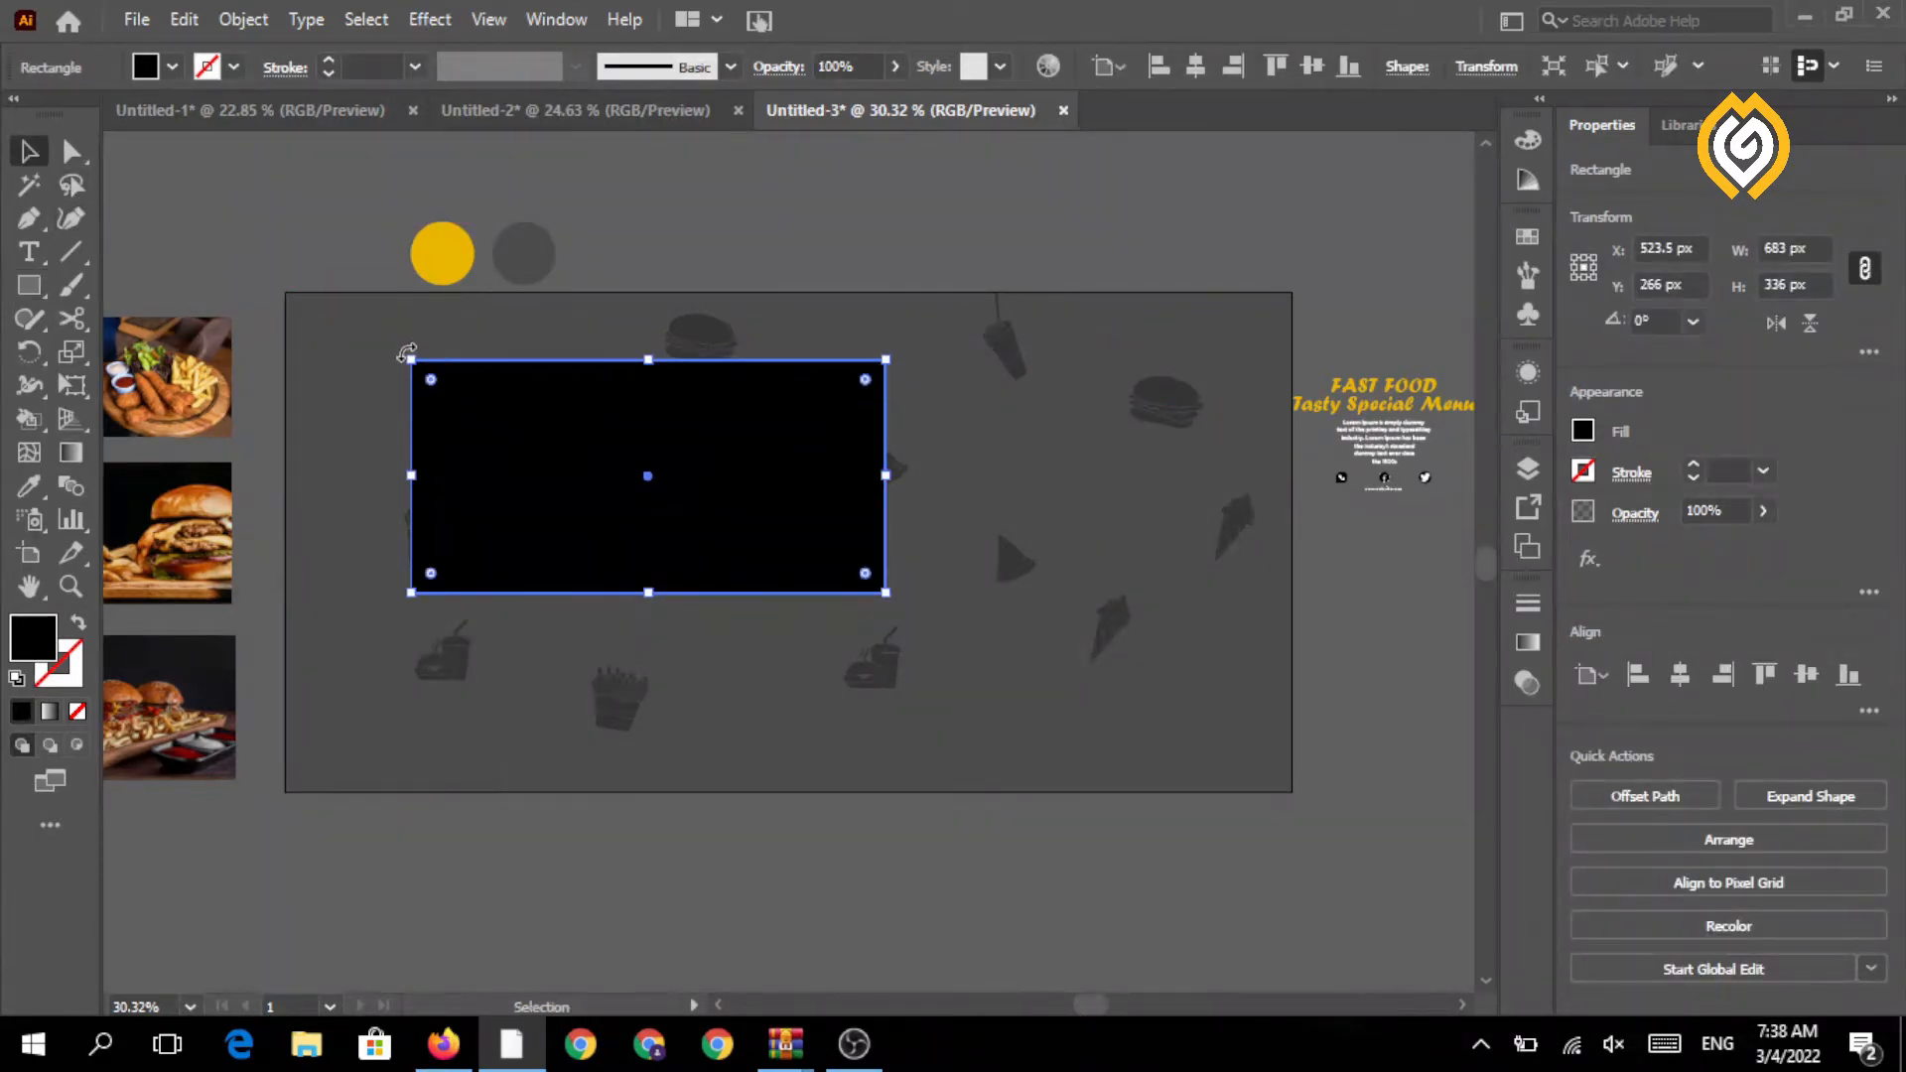
left_click_drag(407, 352, 511, 278)
left_click_drag(638, 490, 438, 772)
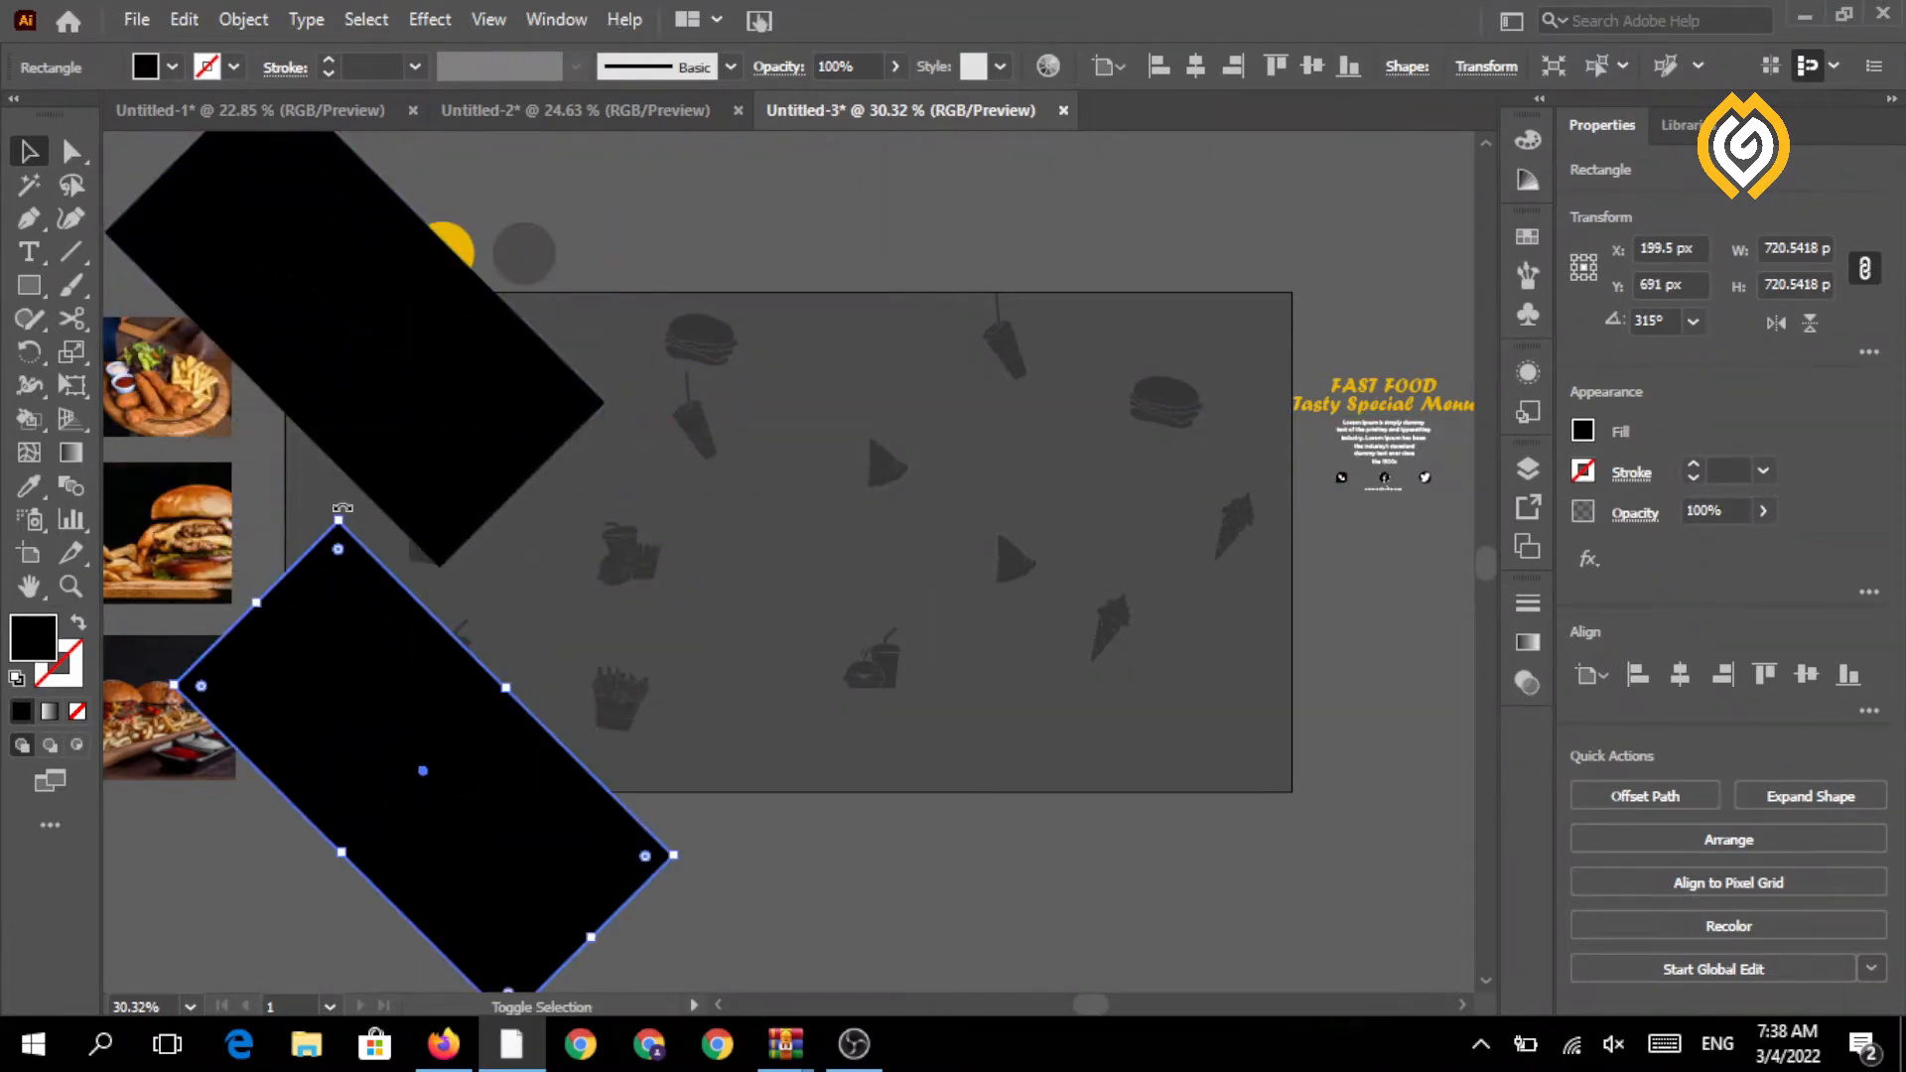
- Rotate the lower-left rectangle to 45° and shift both rectangles outward at the artboard's left side
left_click_drag(343, 508, 164, 854)
left_click_drag(359, 415, 318, 452)
left_click_drag(469, 668, 415, 717)
- Copy the upper-left rectangle to the upper right, rotate the copy to 225° and duplicate it toward the lower-right corner
left_click(344, 383)
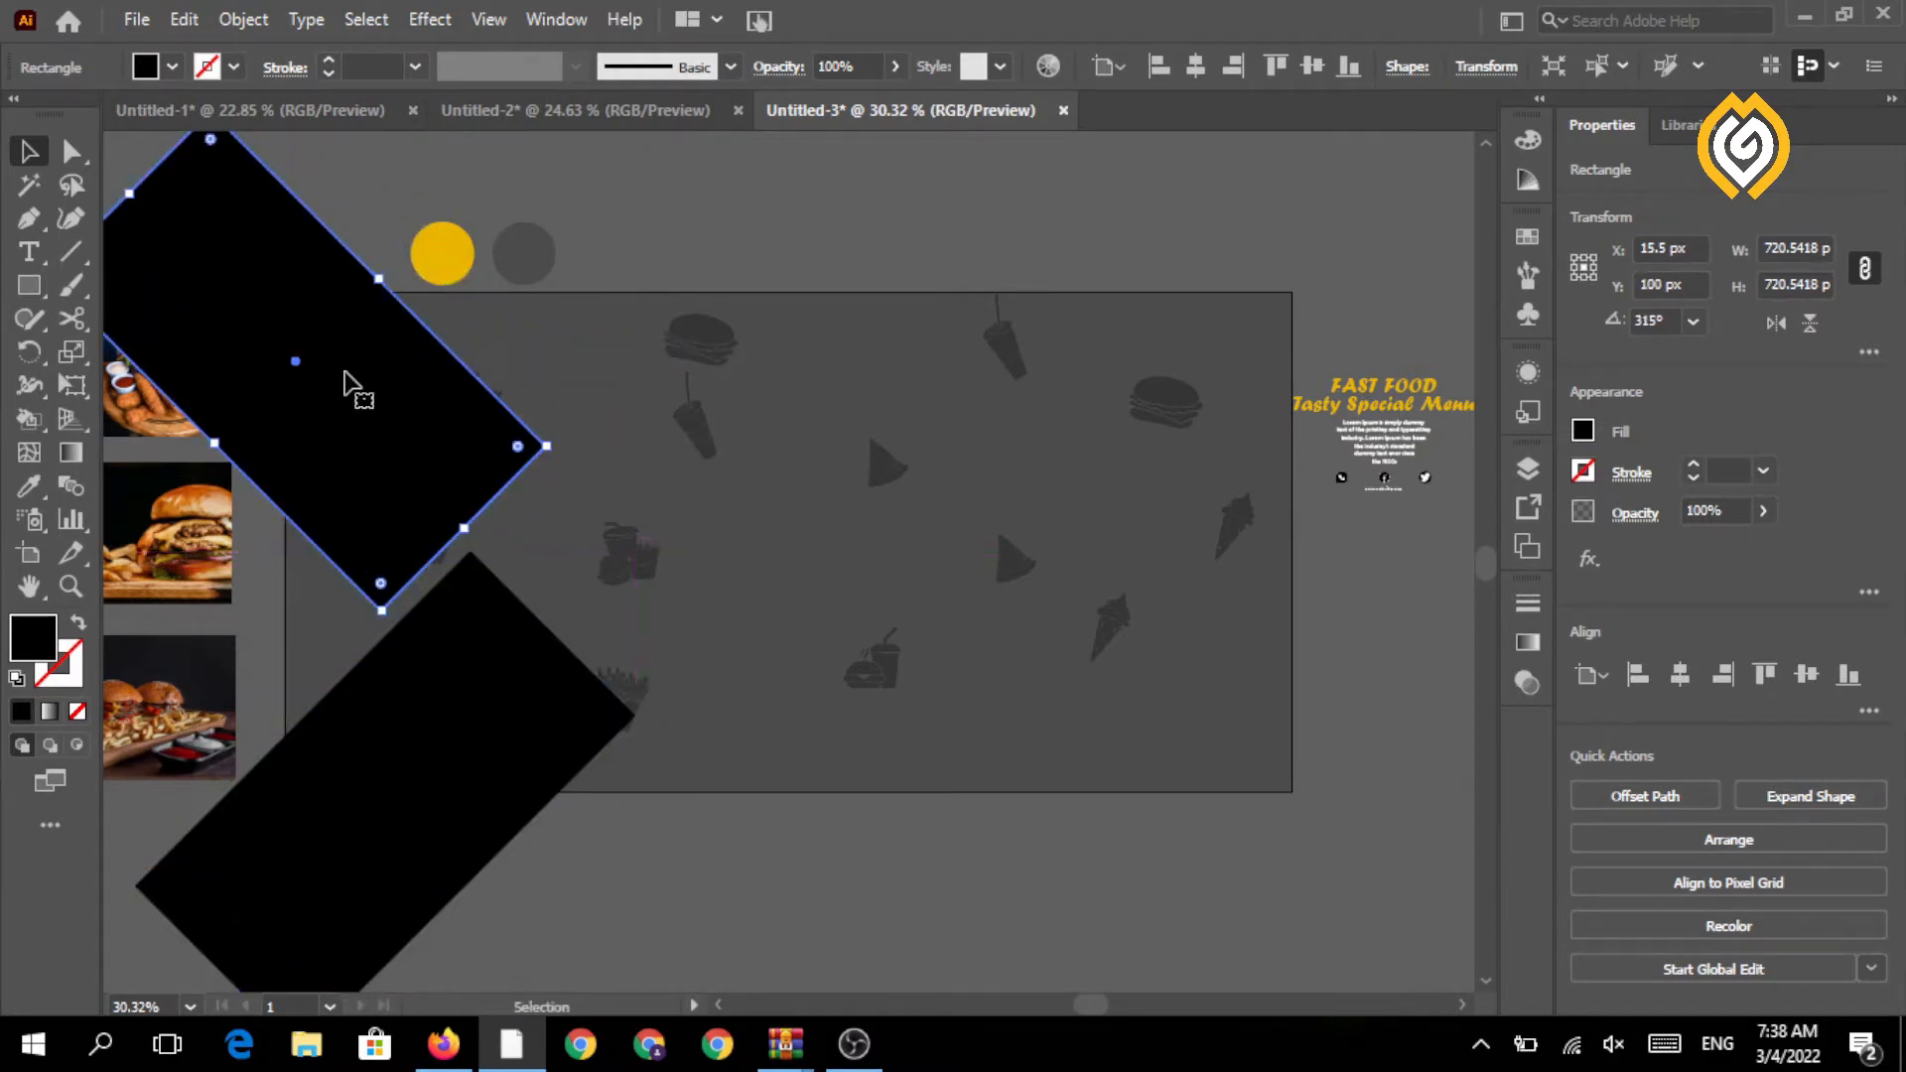
left_click_drag(344, 384, 863, 351)
left_click_drag(873, 156, 1254, 272)
left_click_drag(968, 417, 1287, 666)
- Fine-tune the positions of the two right rectangles so they overlap the artboard's right corners with a gap between them
left_click_drag(1194, 477, 1181, 430)
left_click_drag(1255, 603, 1221, 579)
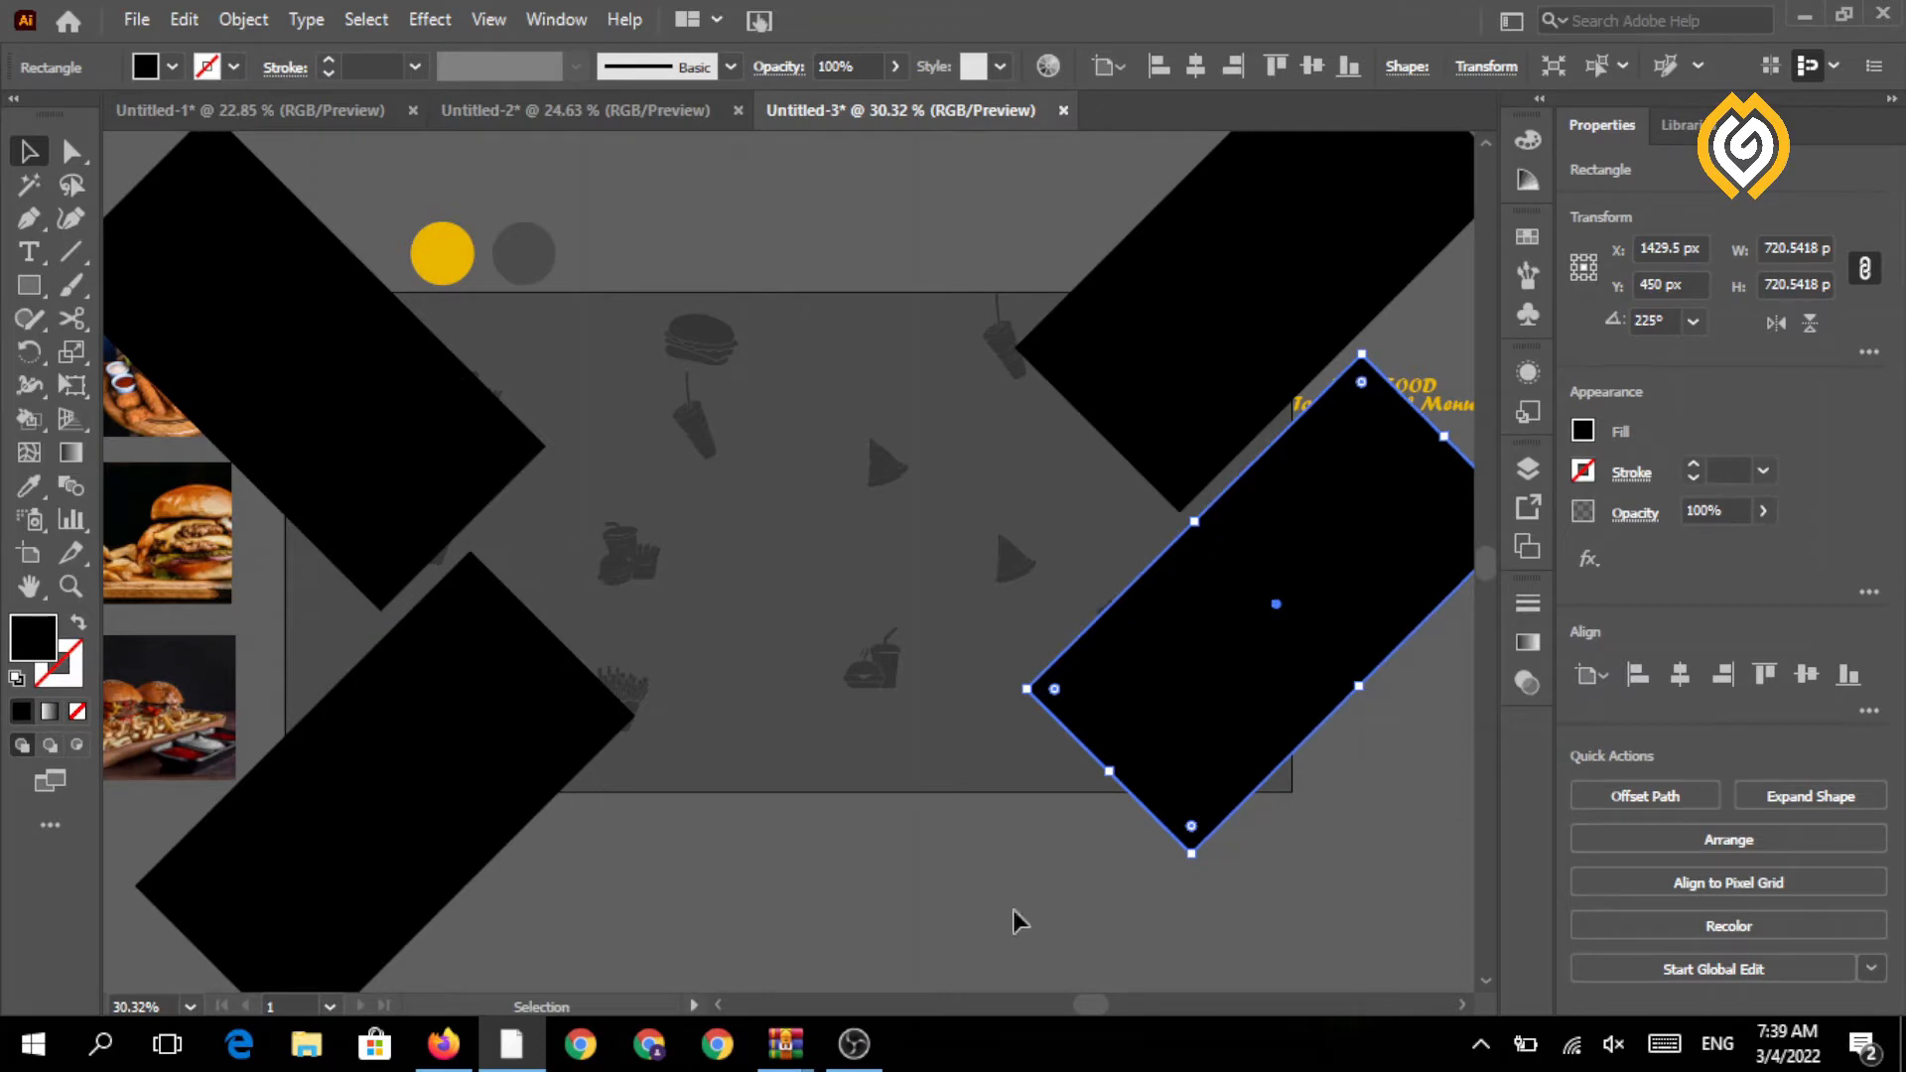
left_click_drag(1172, 703, 1206, 710)
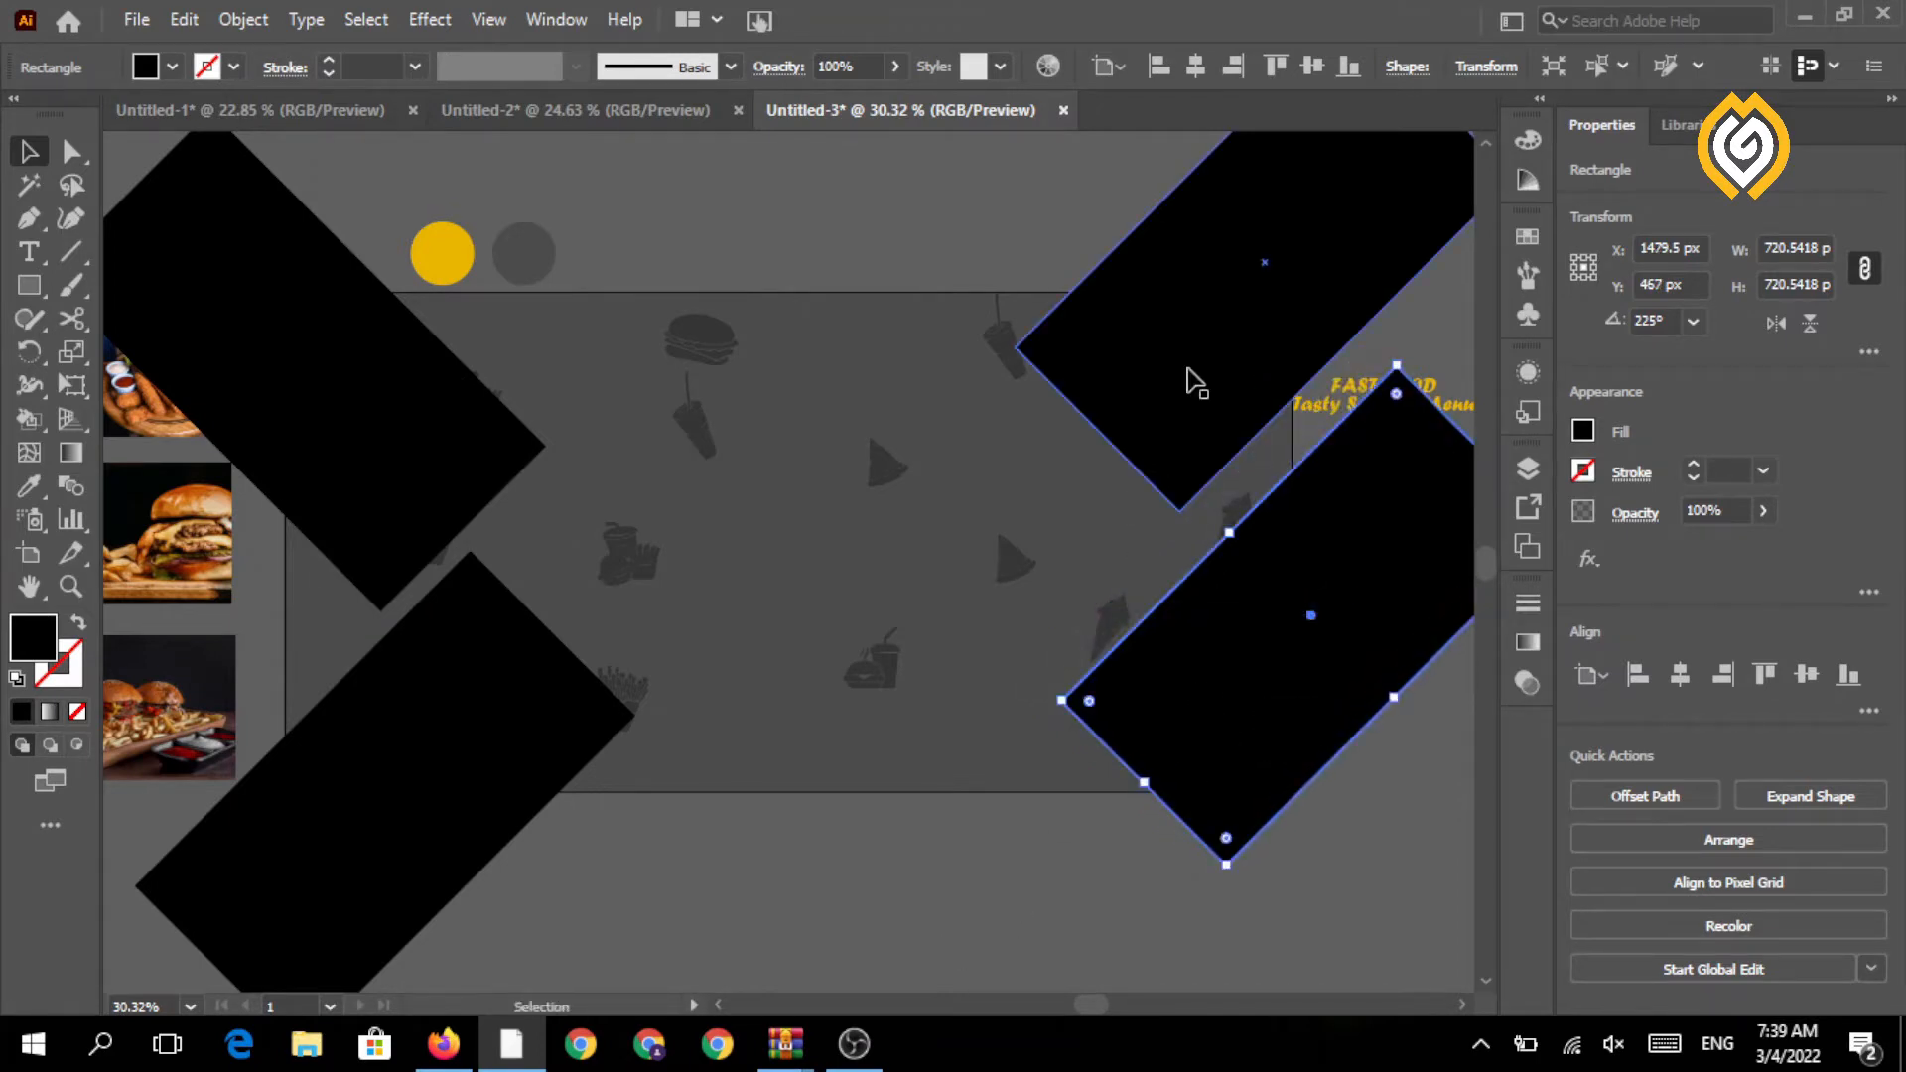
left_click_drag(1194, 382, 1196, 402)
left_click(920, 362)
- Round the inward-facing corners of the four black rectangles with the Direct Selection tool
key("a")
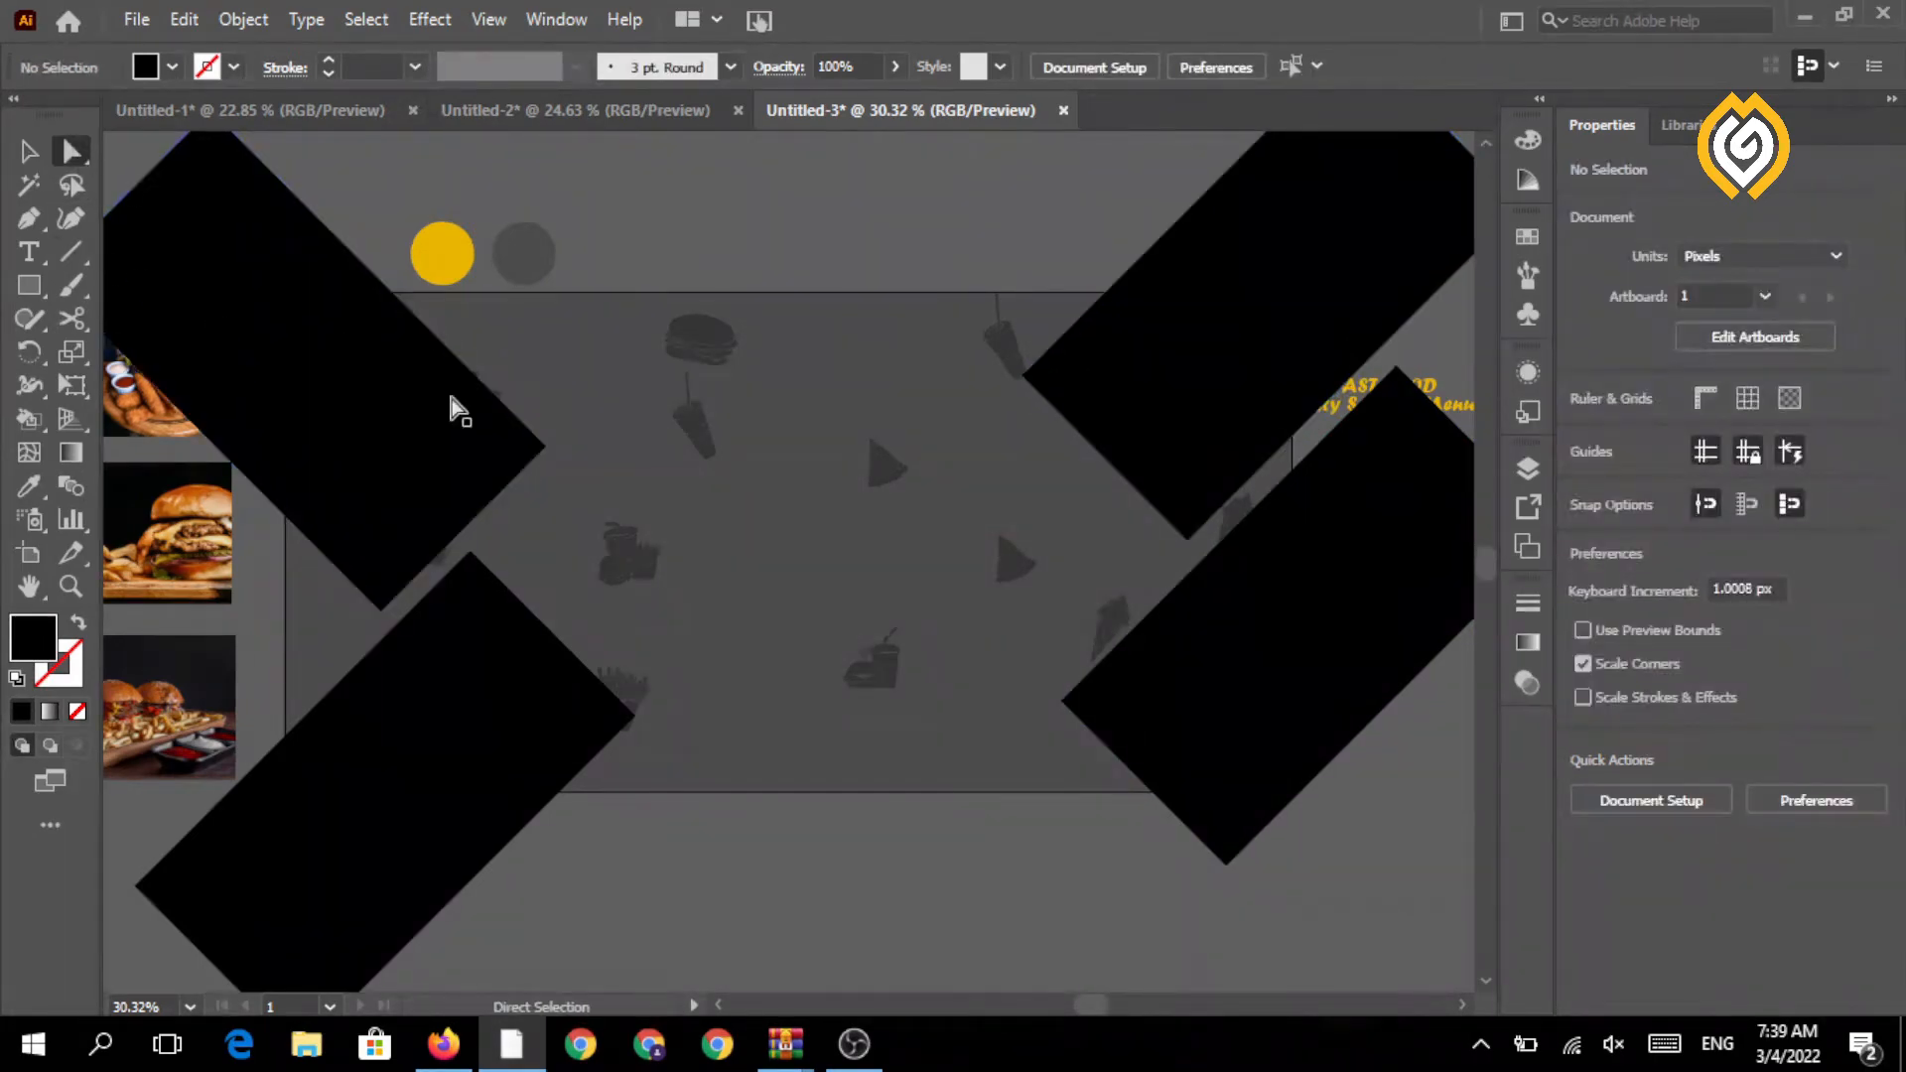
left_click(545, 447)
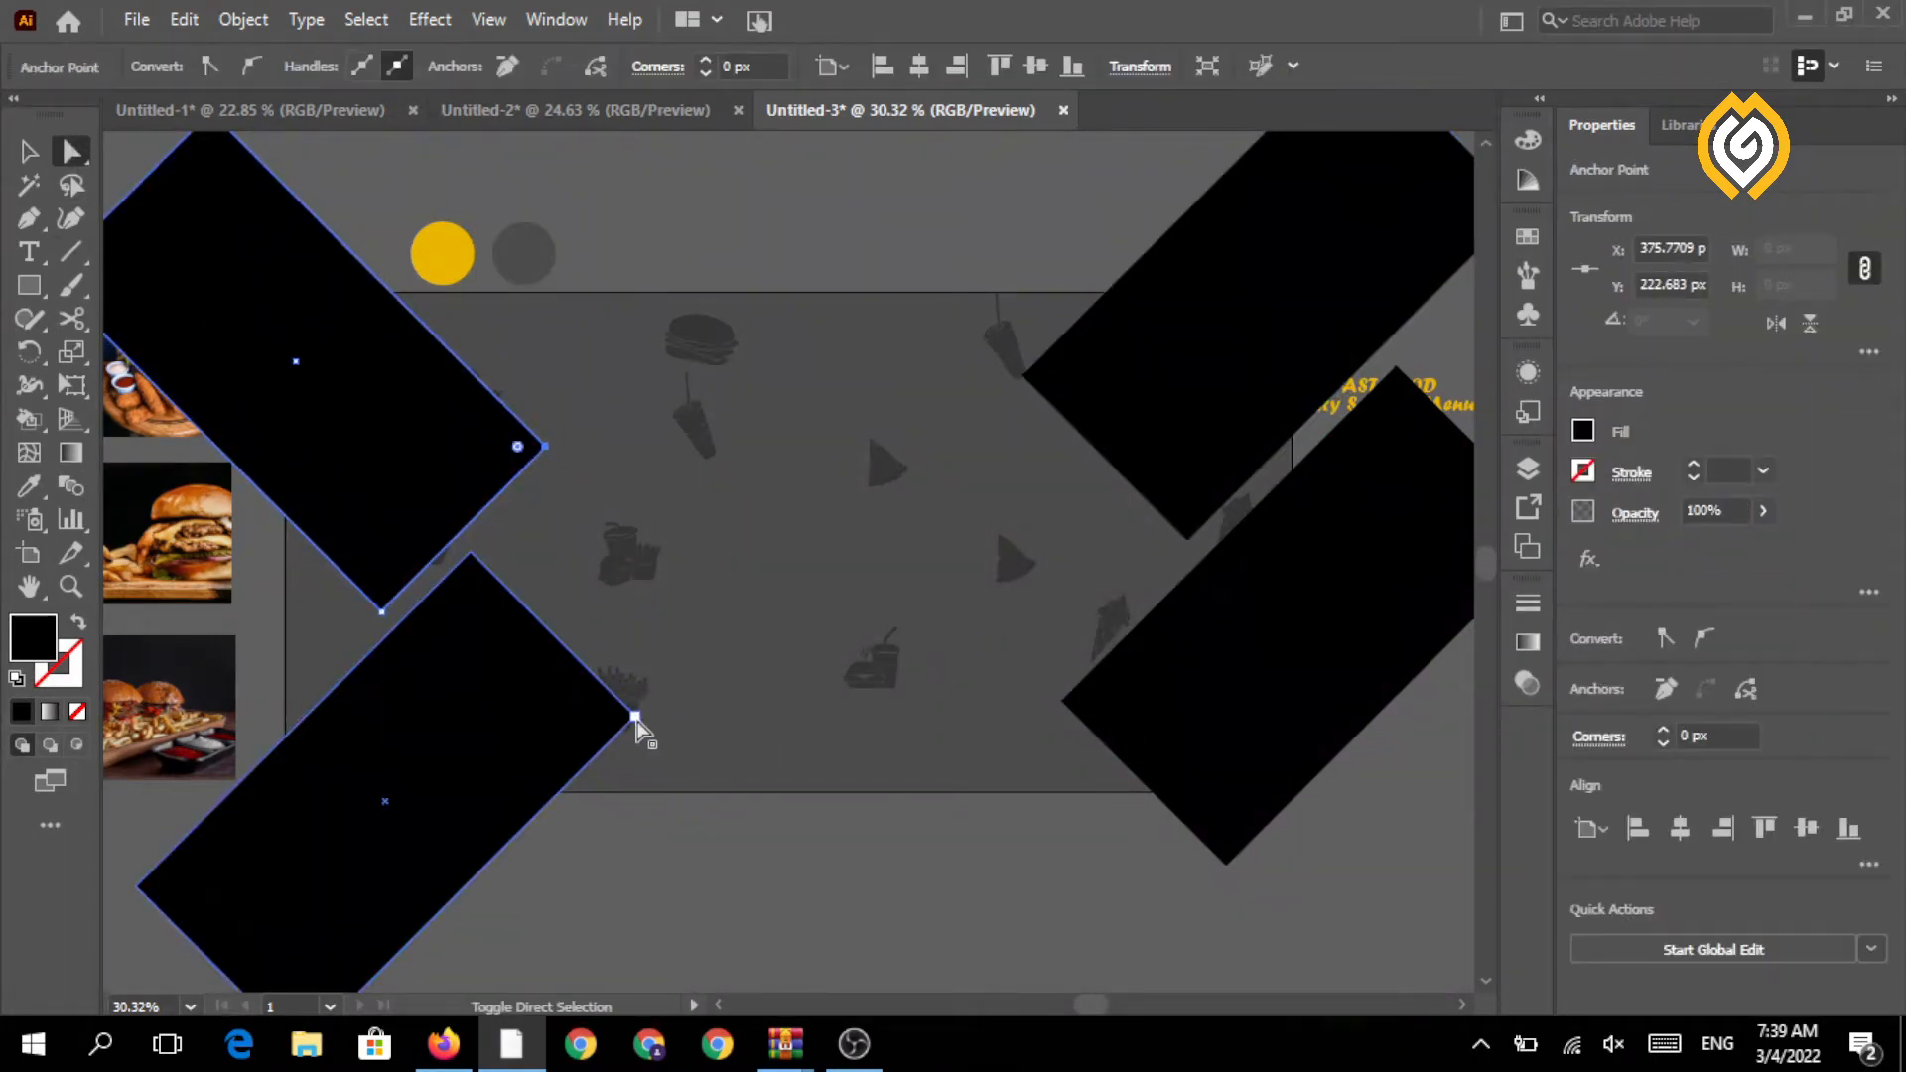
left_click(636, 717, "shift")
left_click(1023, 375, "shift")
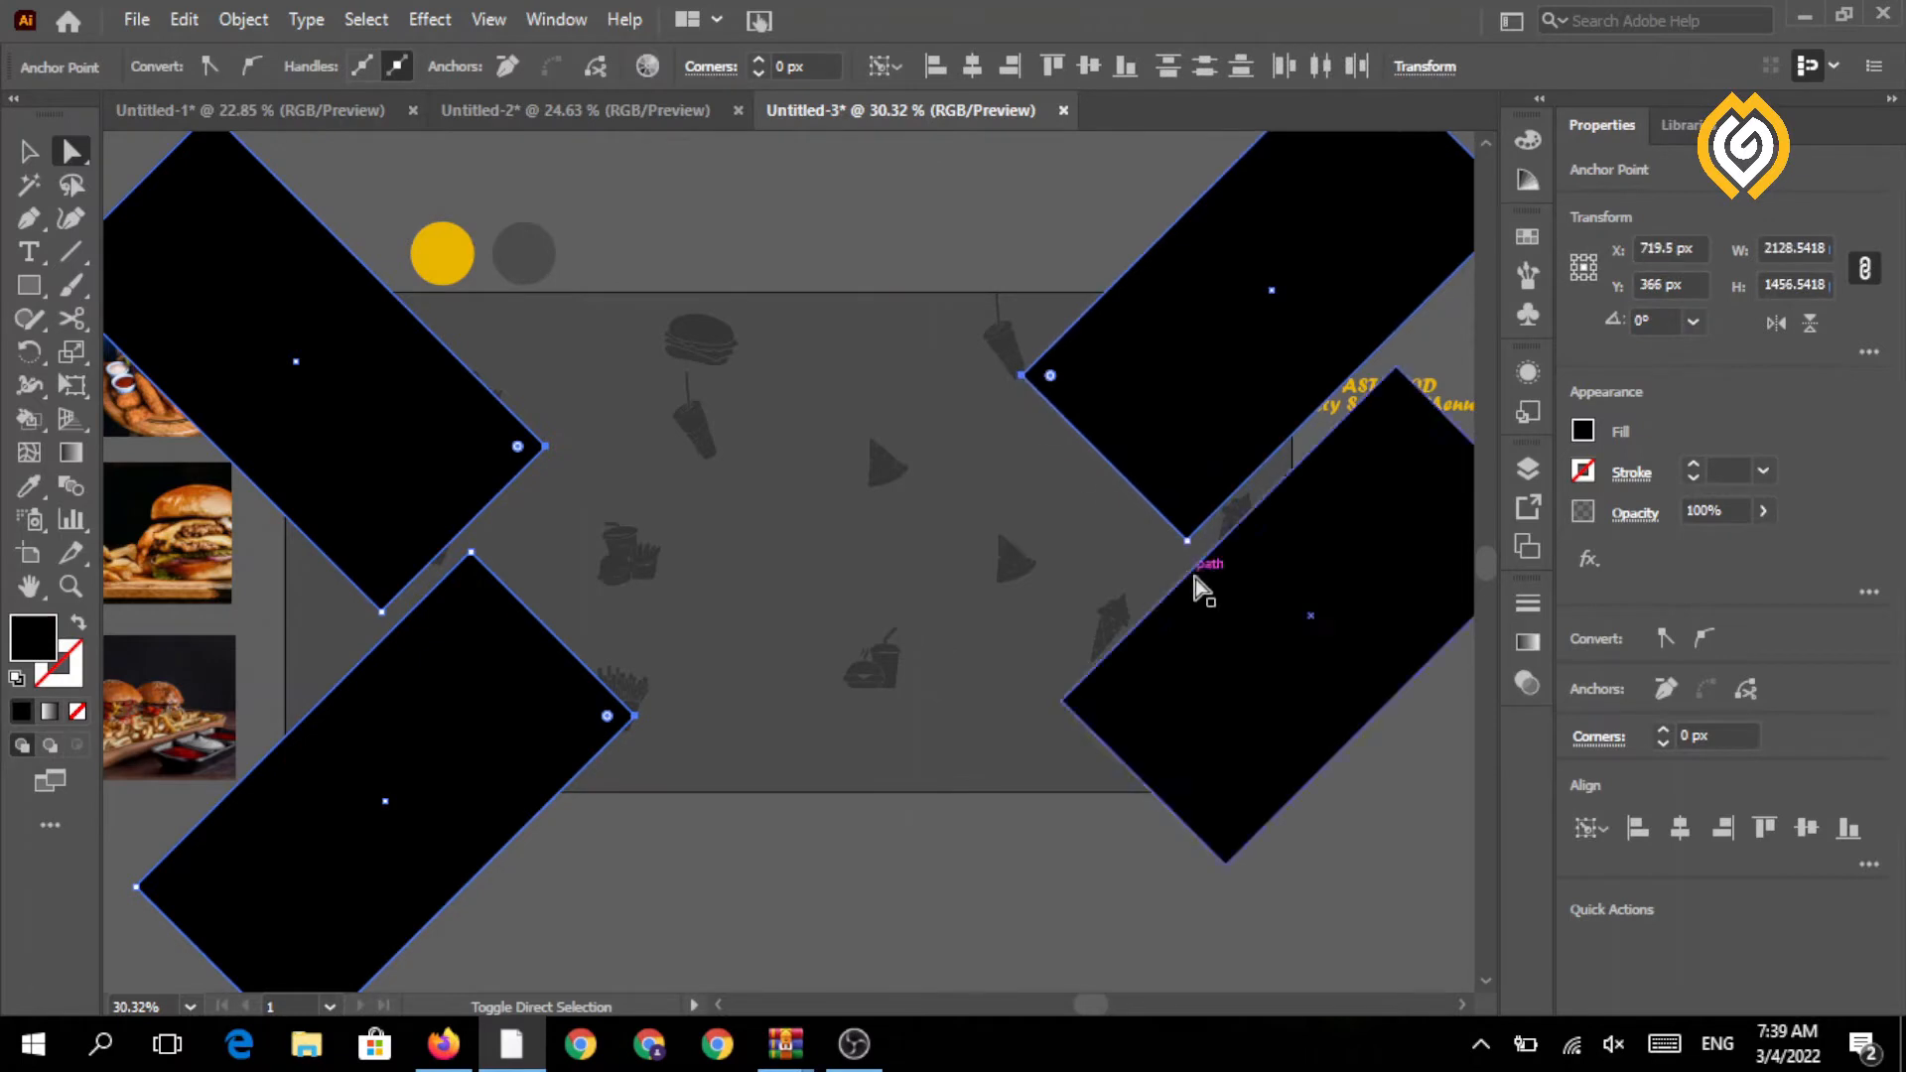
left_click(1187, 540, "shift")
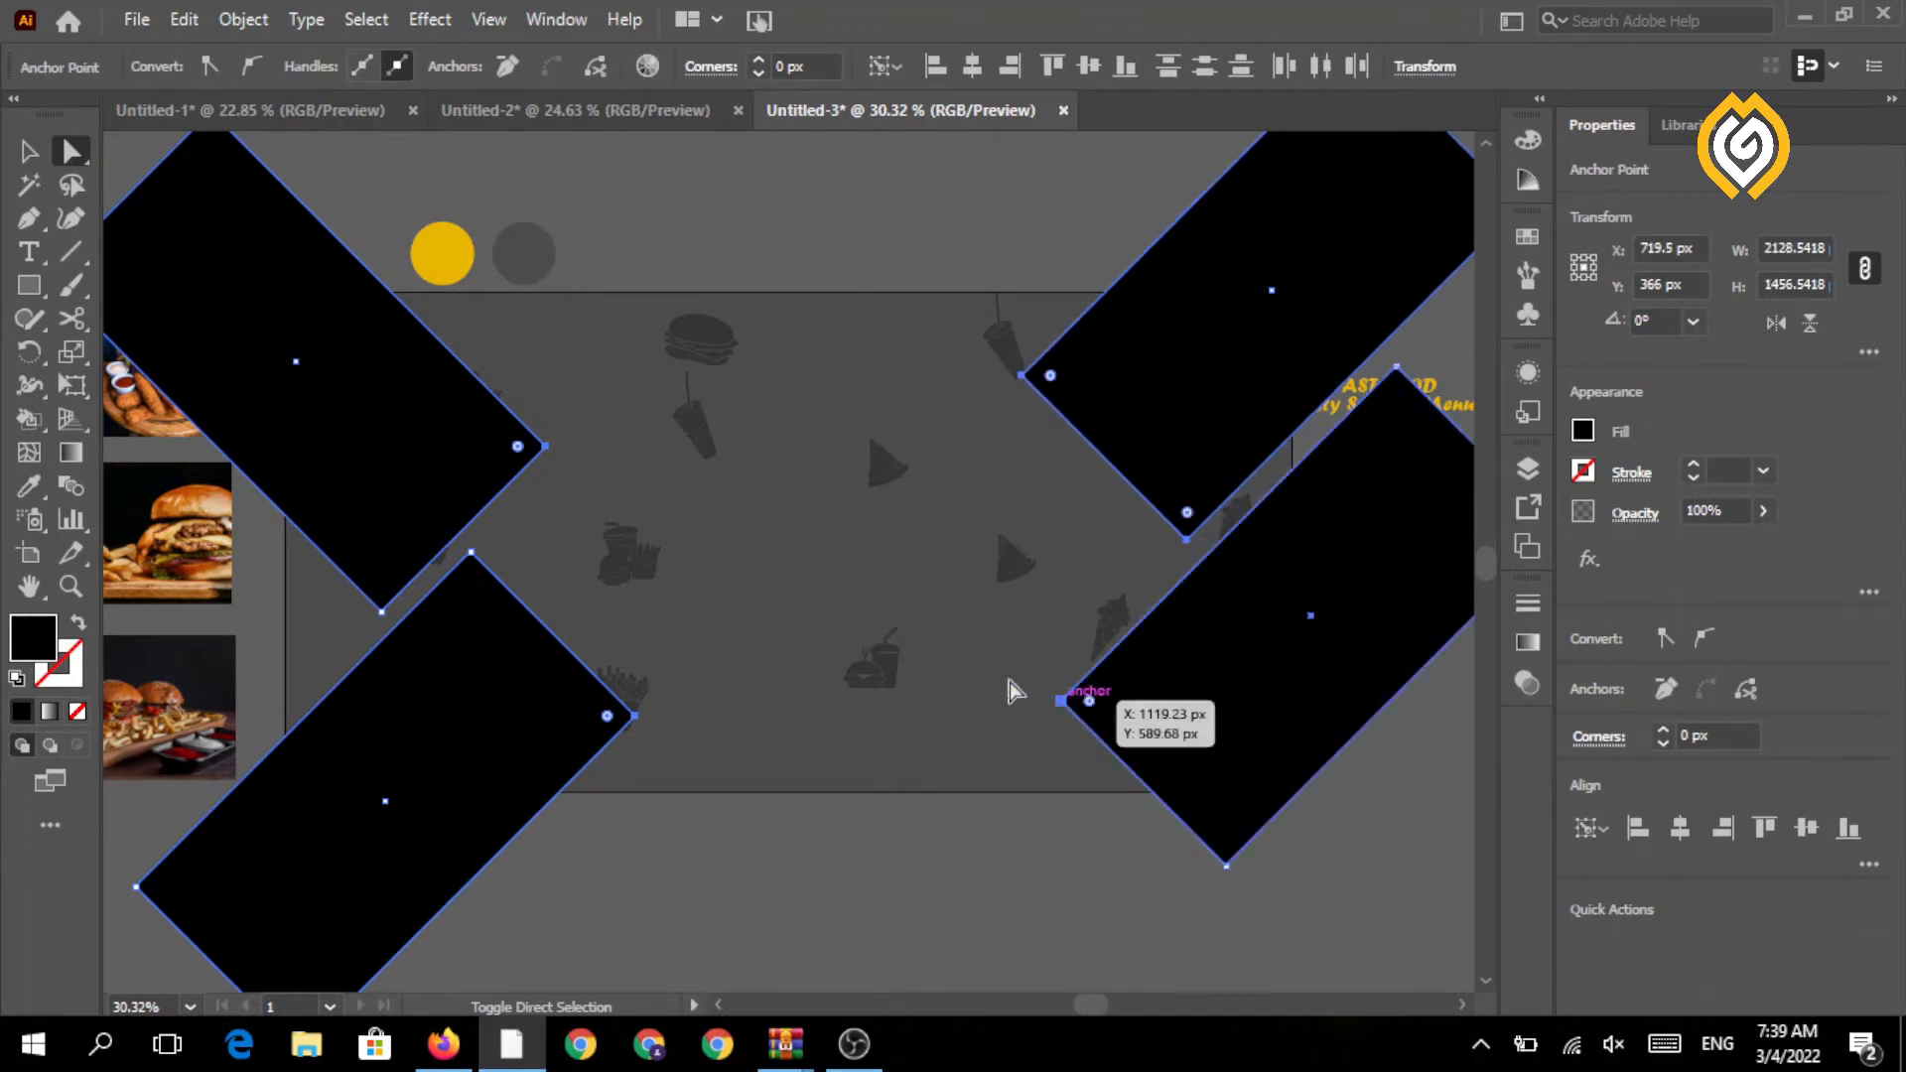
left_click(1061, 701, "shift")
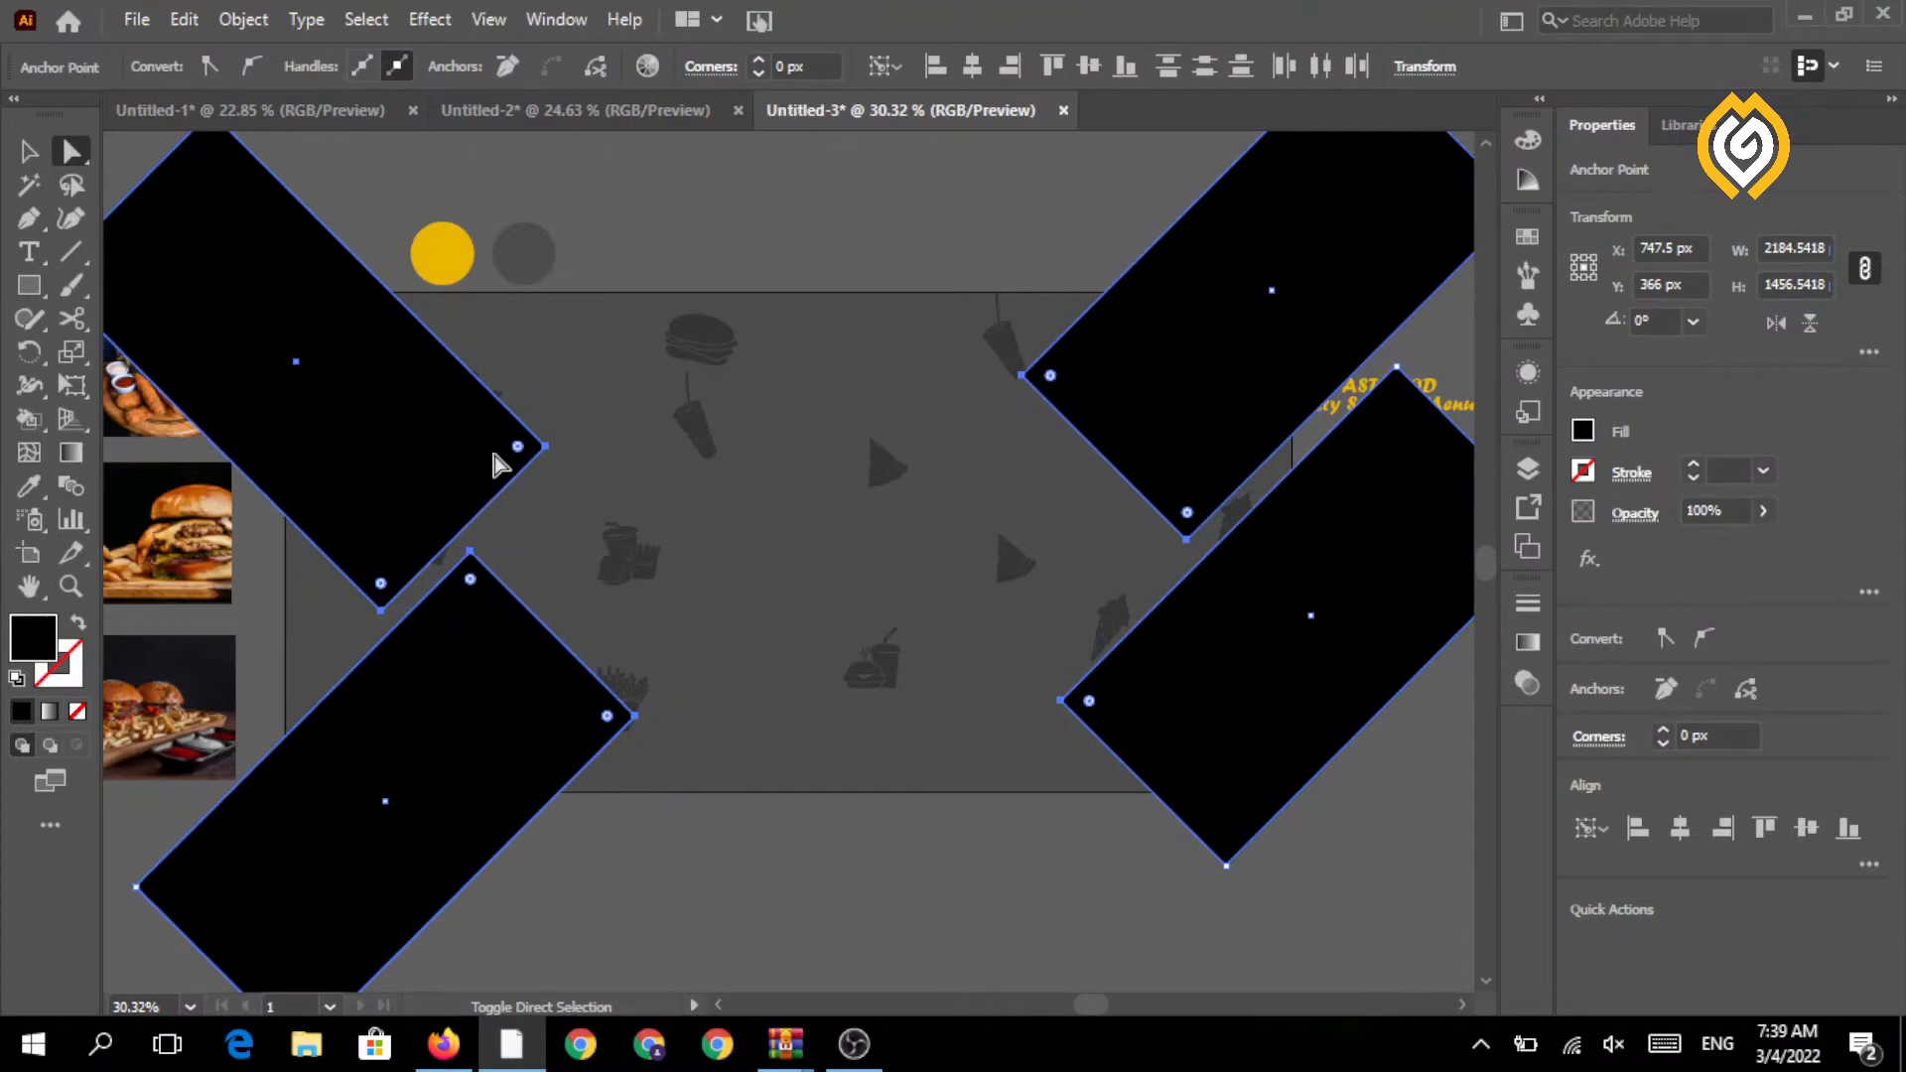
left_click_drag(517, 448, 470, 459)
left_click(722, 256)
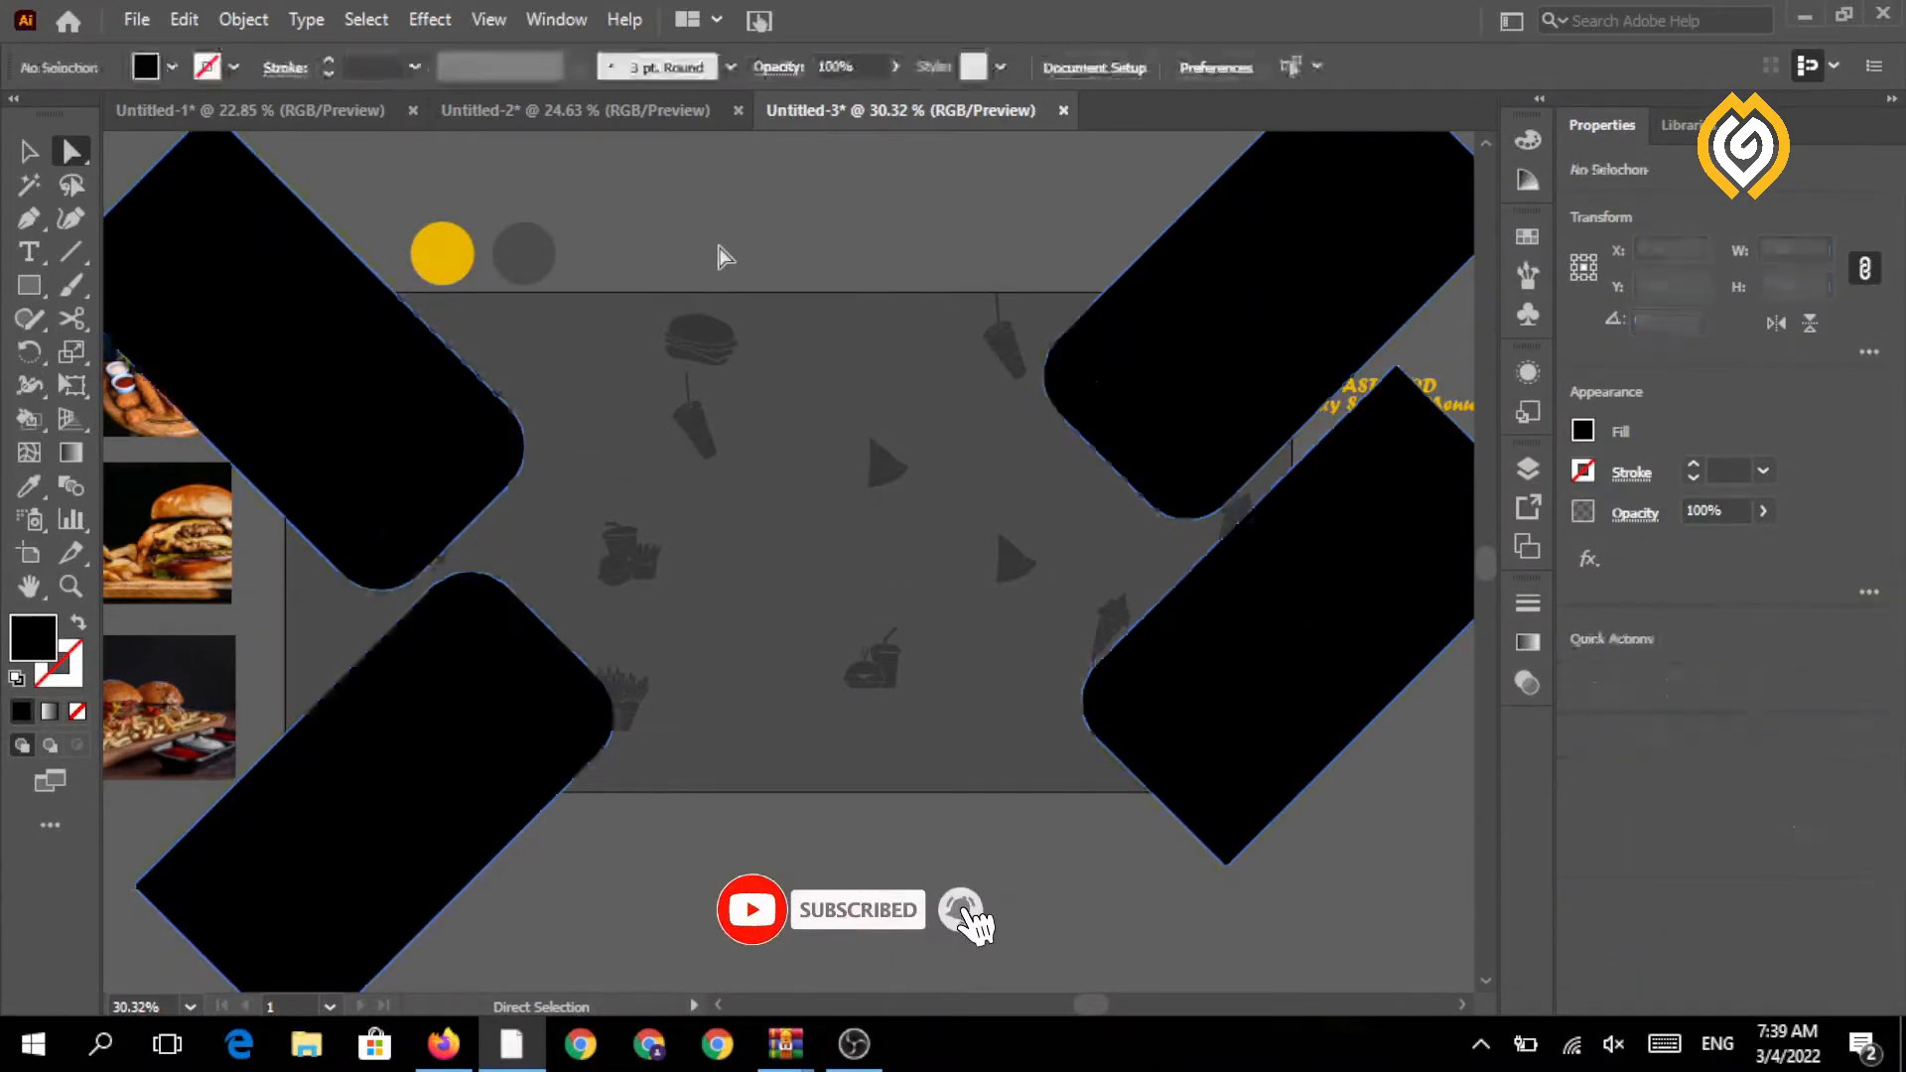
- Move the two left rounded rectangles slightly upward
left_click_drag(340, 426, 389, 455)
left_click_drag(464, 682, 463, 646)
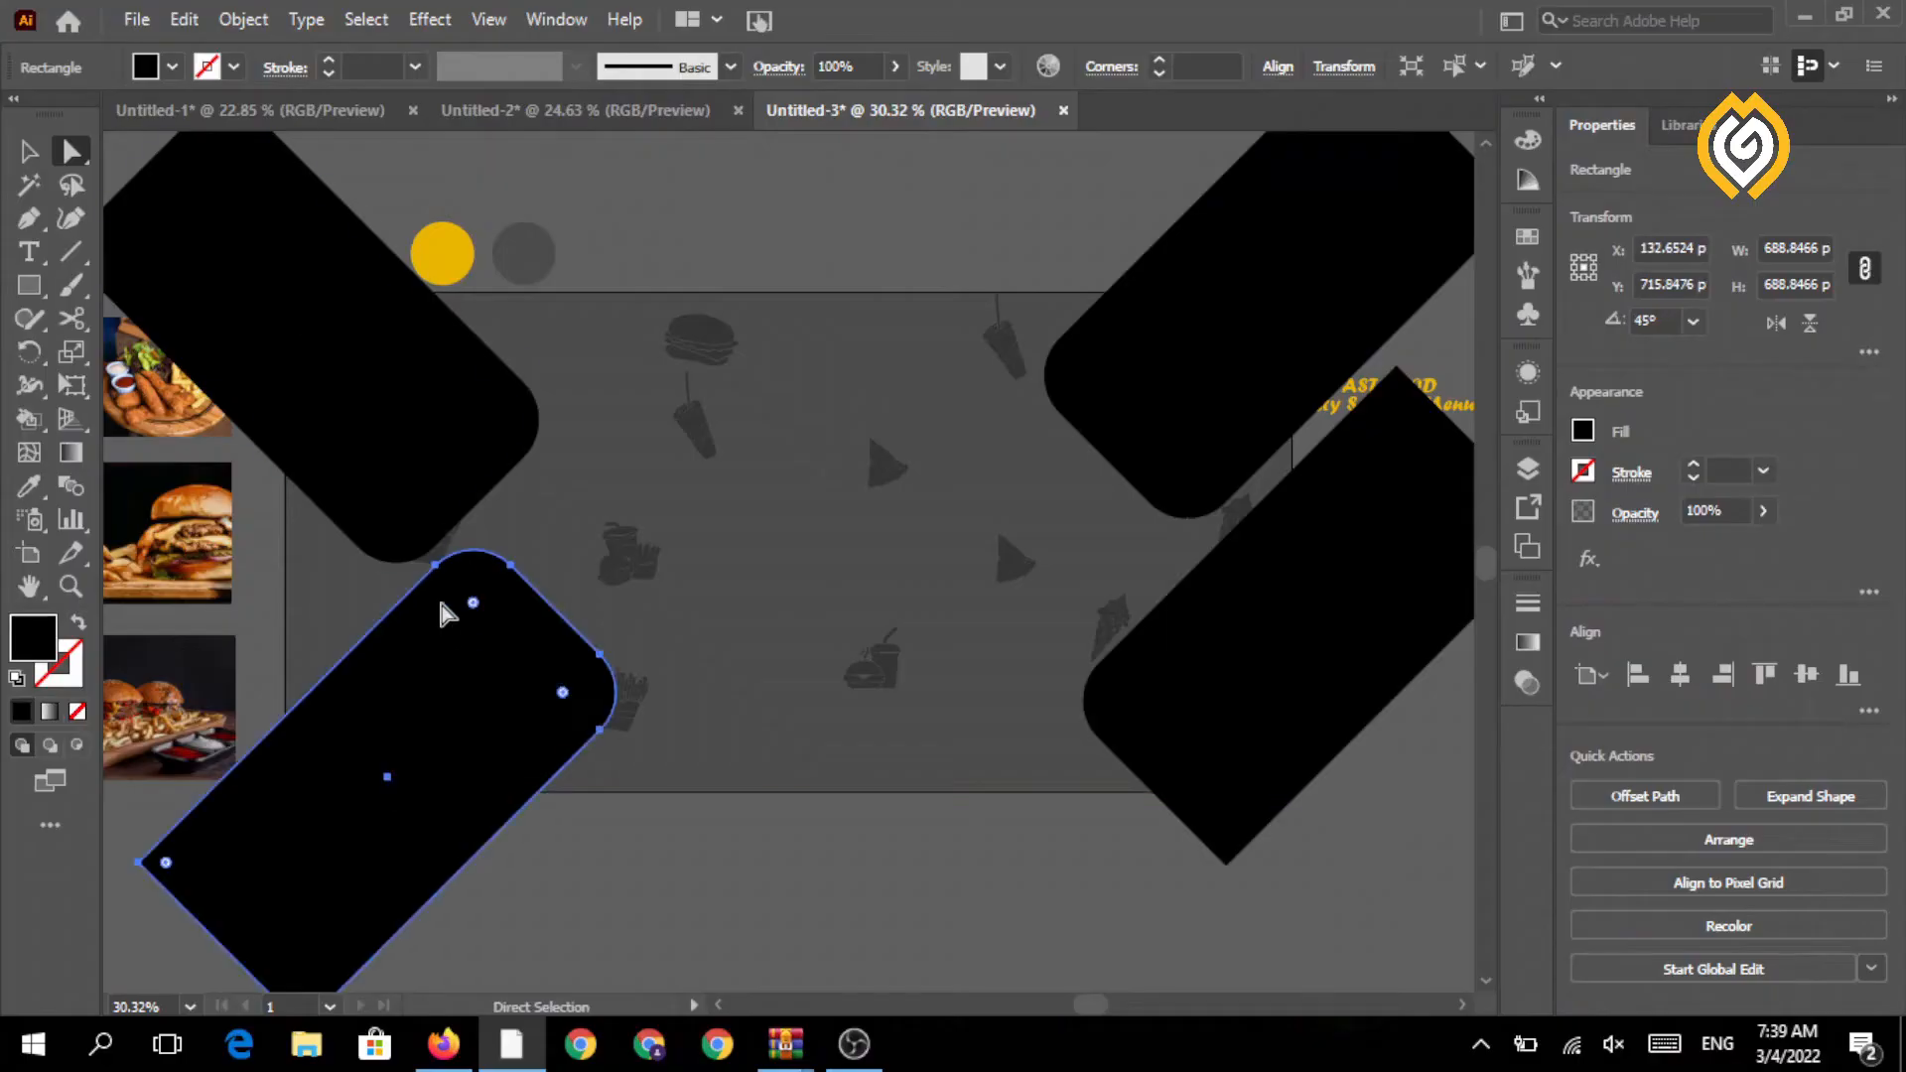
- Bring the fried chicken photo to the front, enlarge it to about 680 by 383 px and place it over the upper-left rectangle
left_click(683, 840)
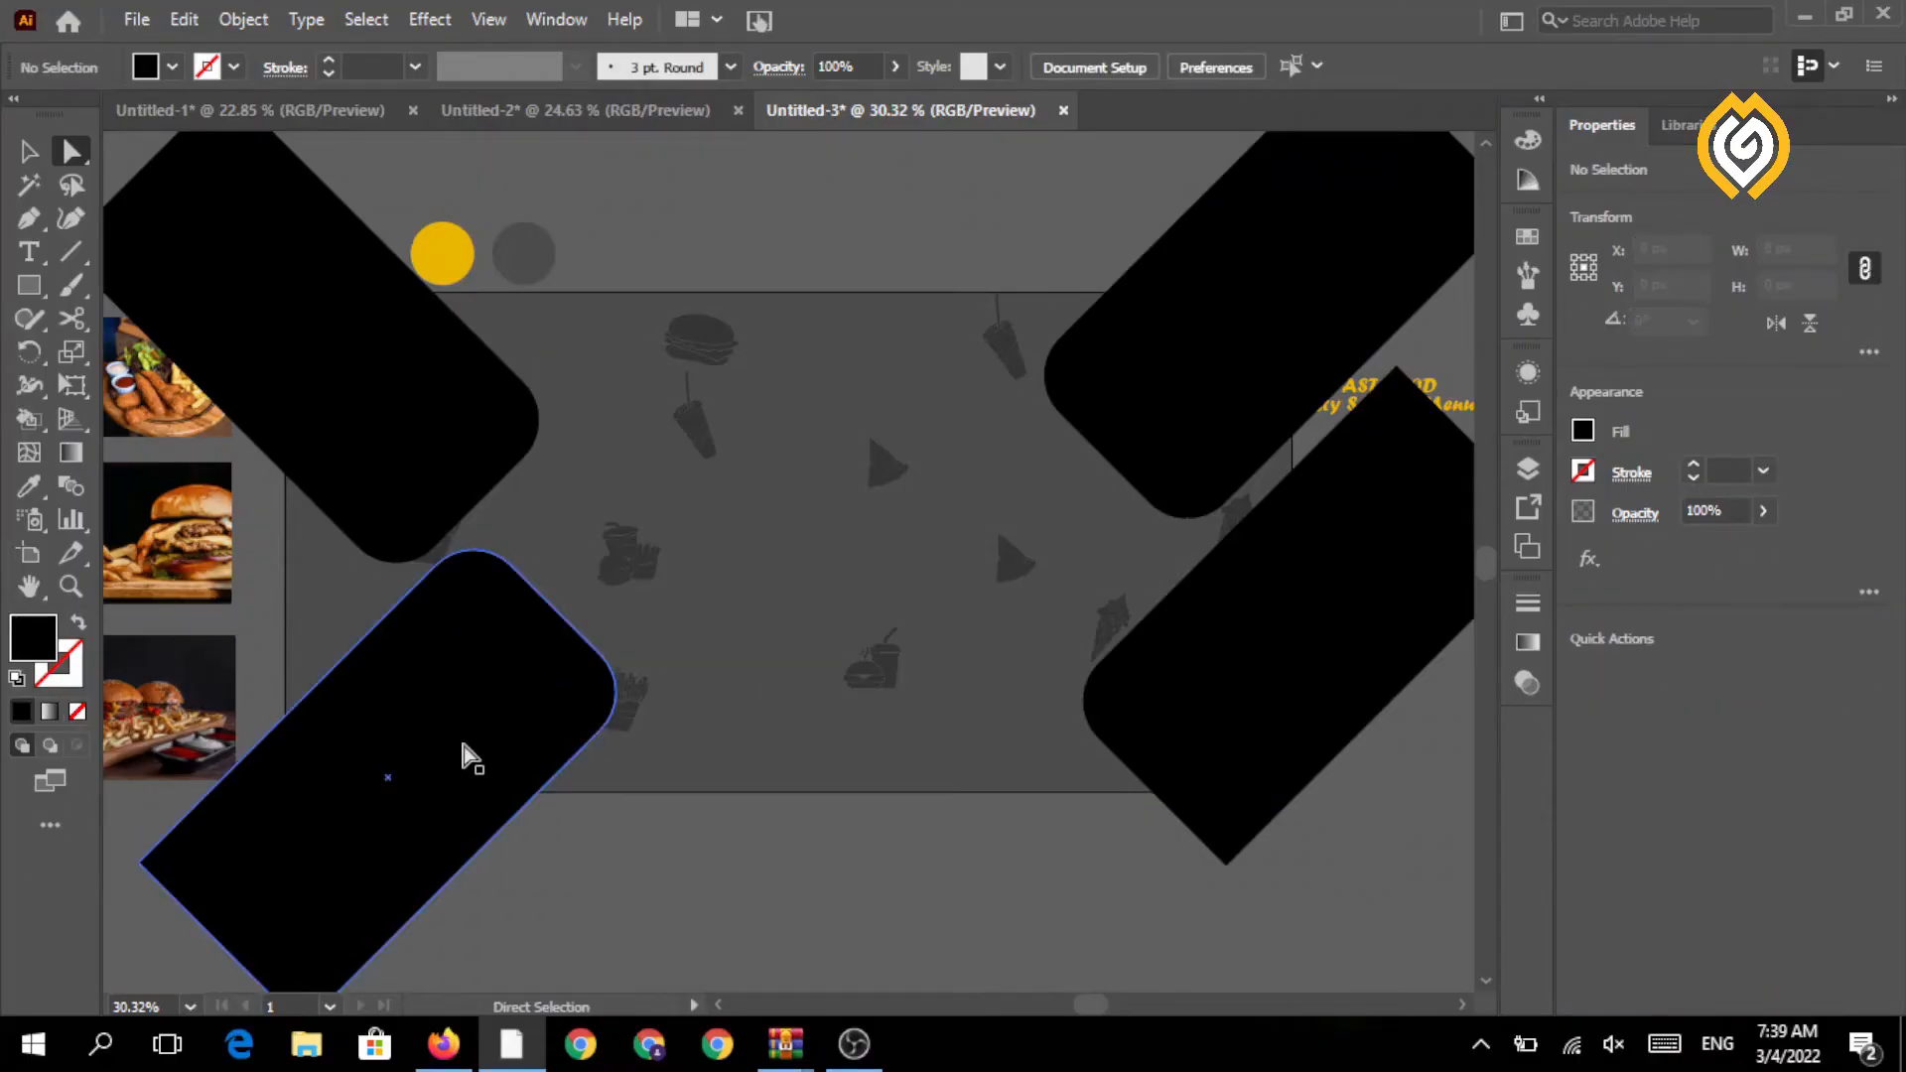
left_click_drag(505, 681, 403, 656)
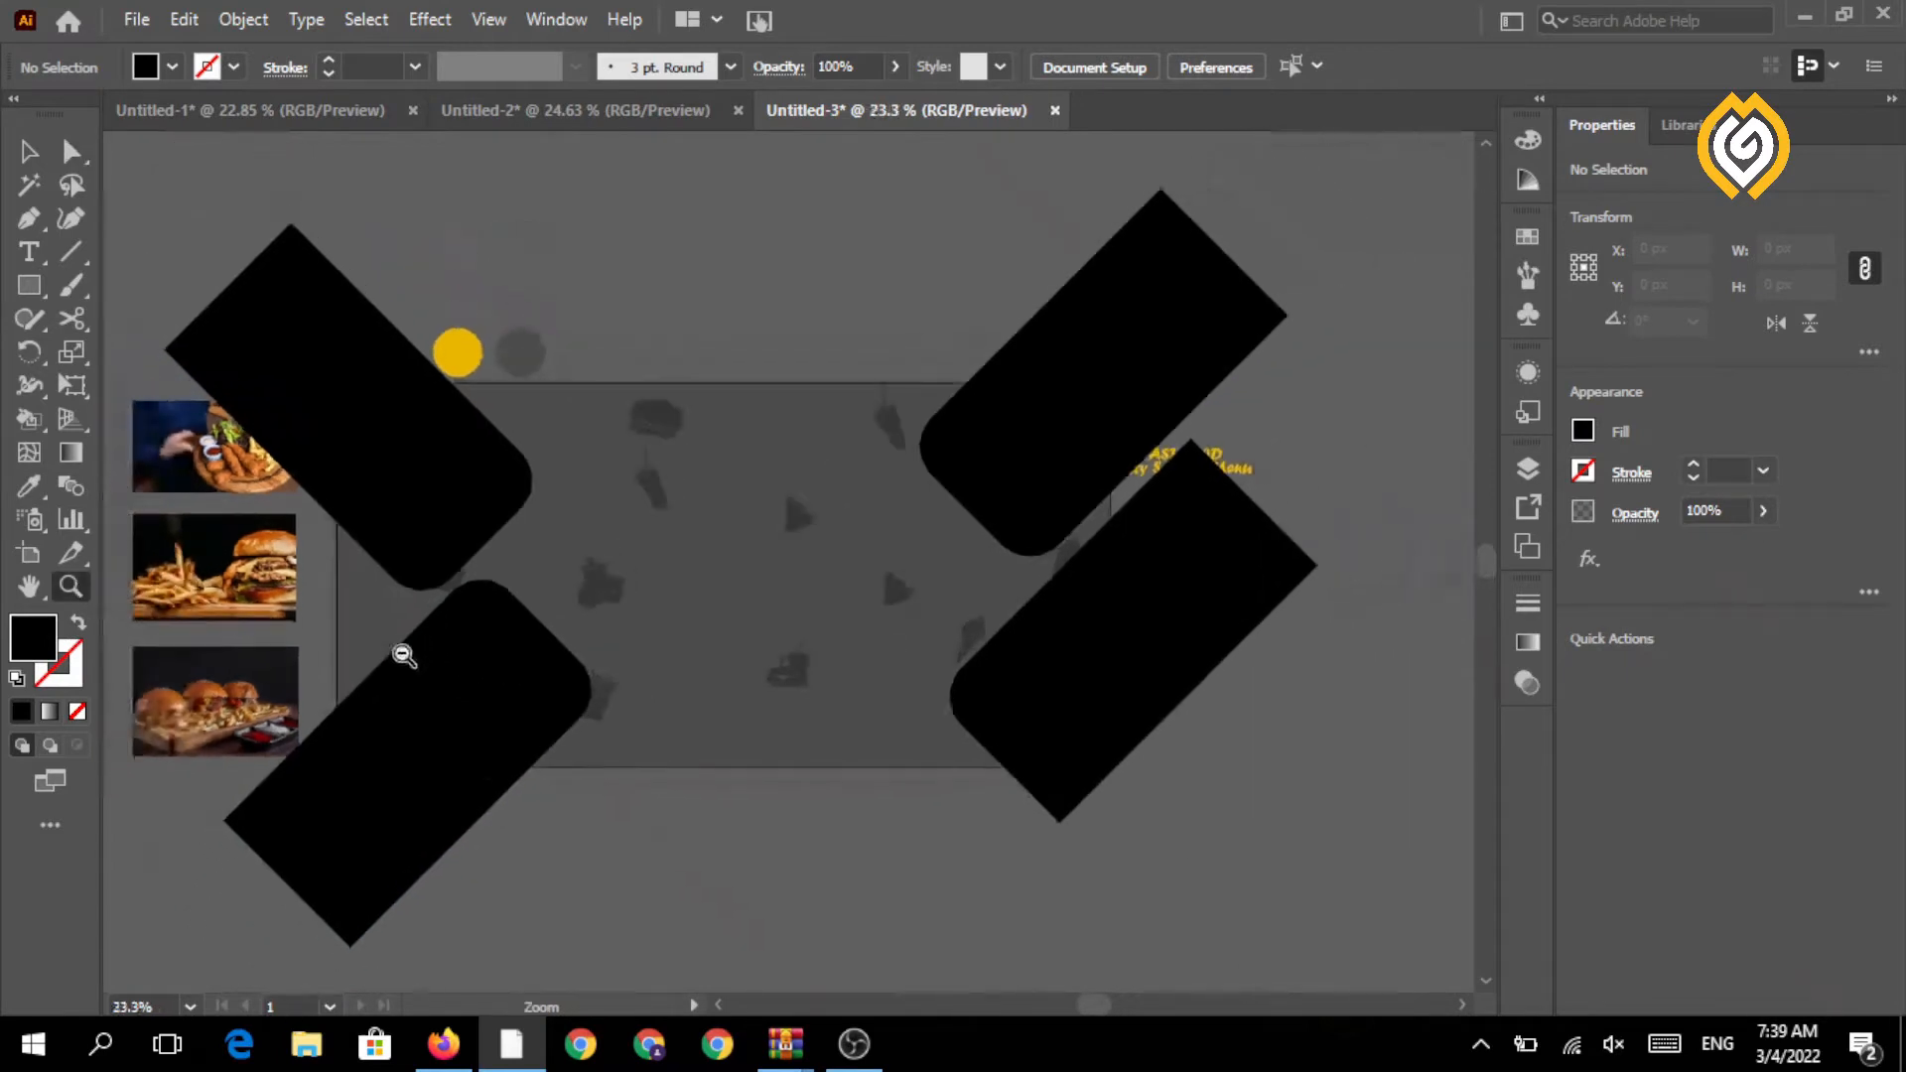
left_click(28, 151)
left_click(253, 452)
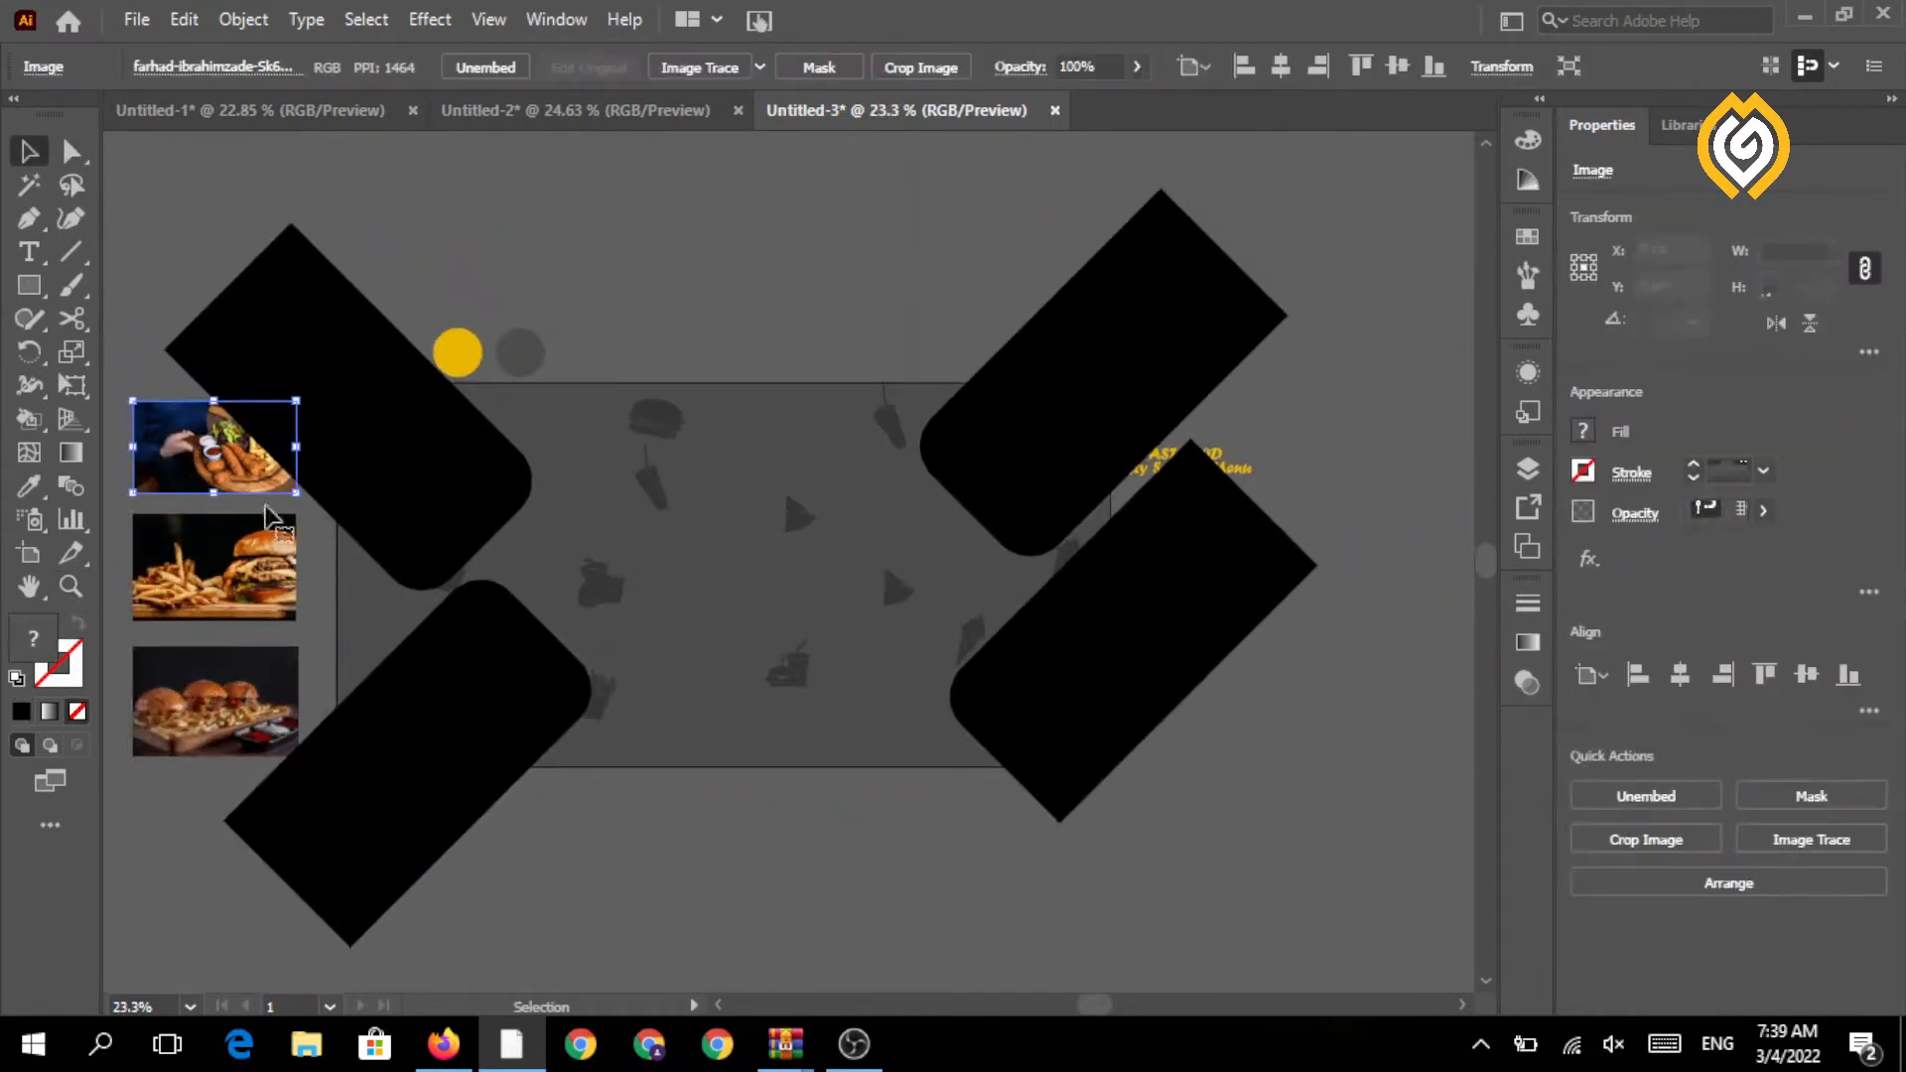
right_click(221, 462)
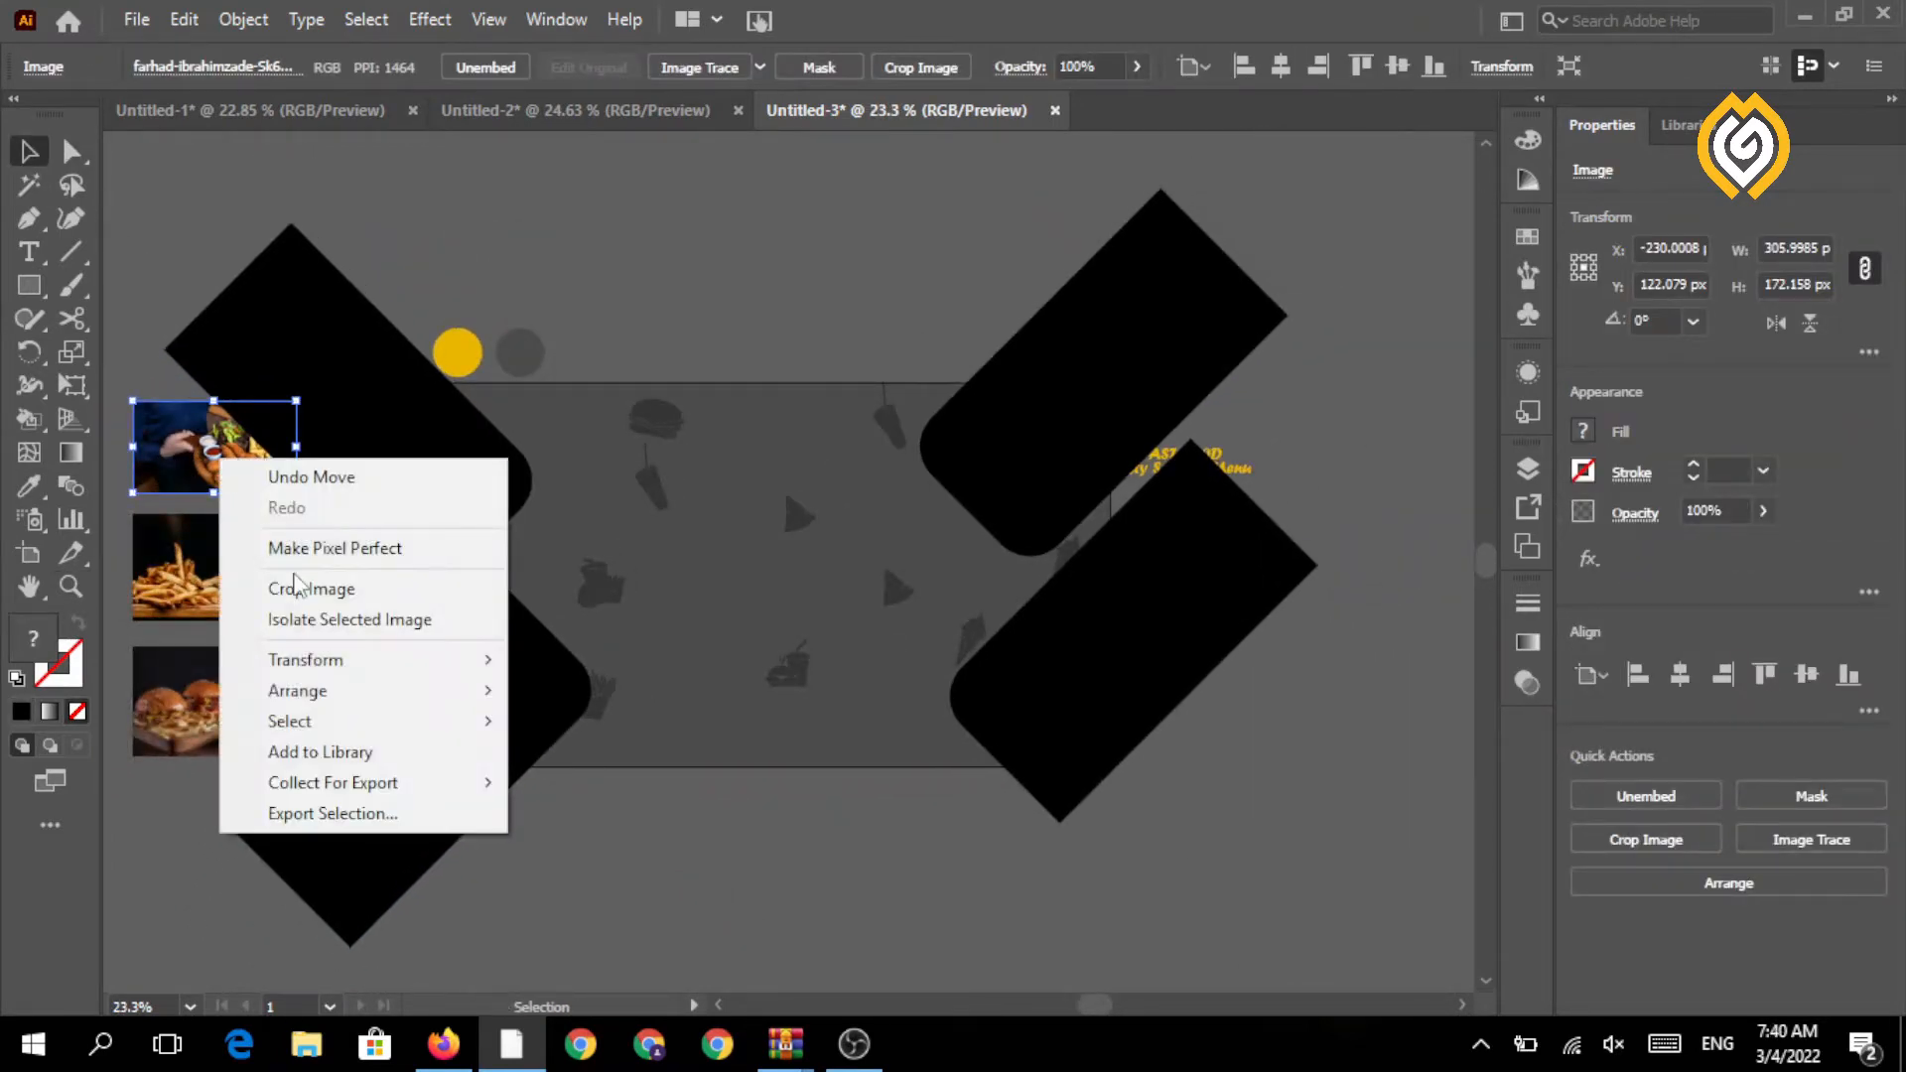
mouse_move(367, 695)
left_click(556, 676)
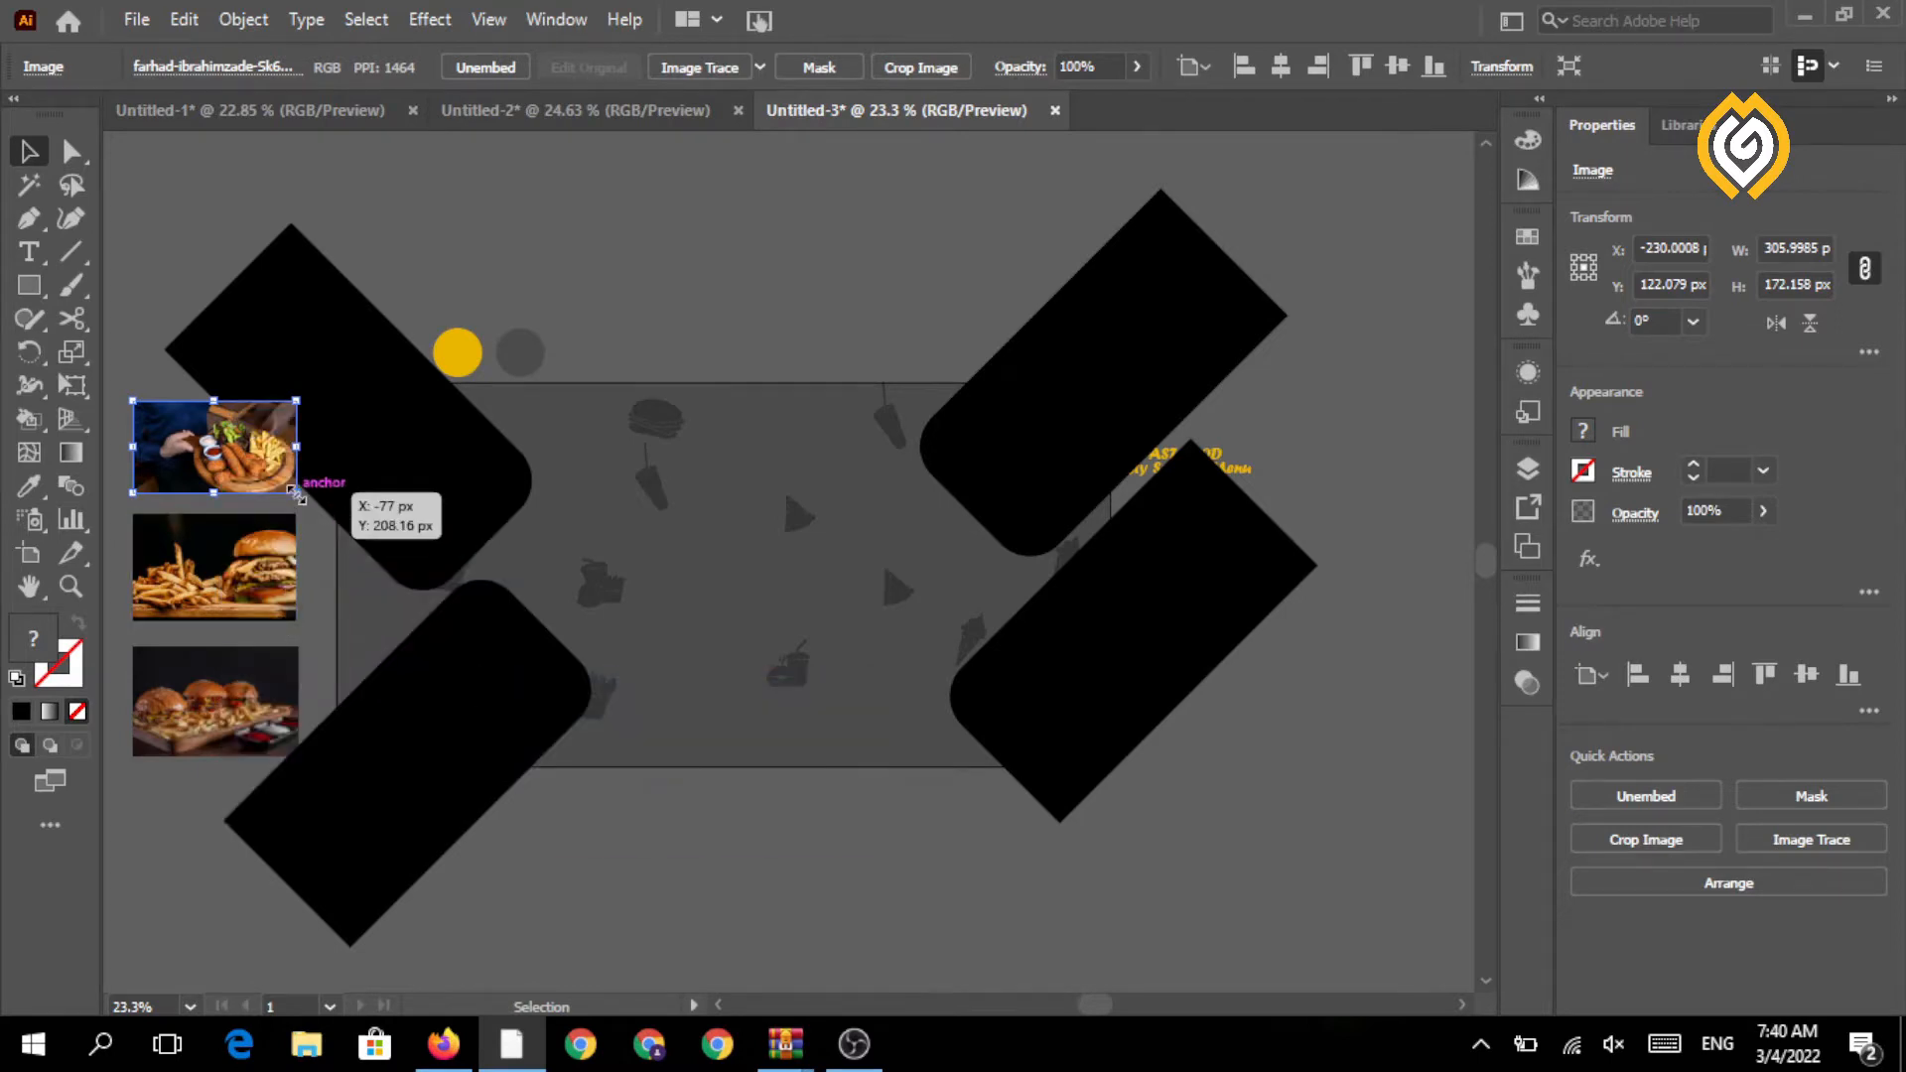
left_click_drag(296, 494, 495, 604)
left_click_drag(355, 526, 393, 457)
- Bring the upper-left black rectangle in front of the fried chicken photo
left_click(327, 310)
right_click(328, 309)
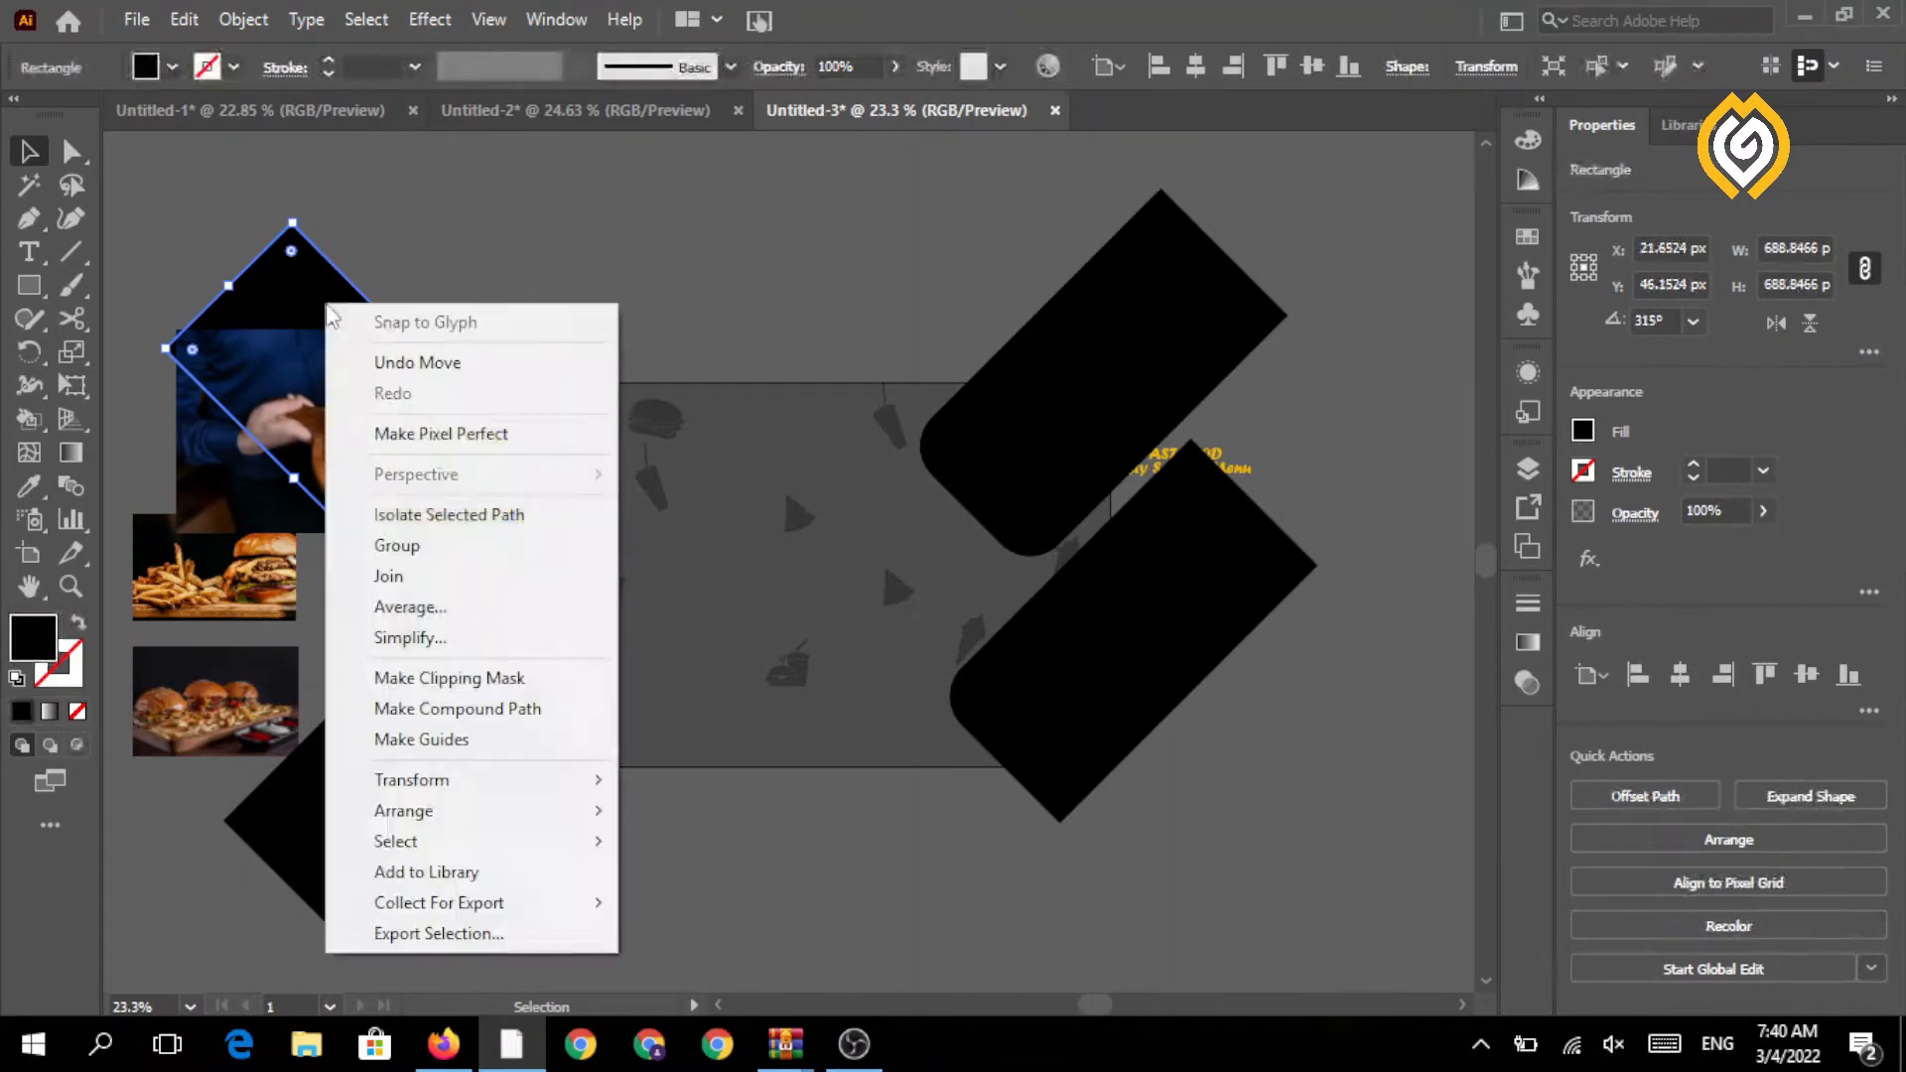
mouse_move(467, 814)
left_click(643, 806)
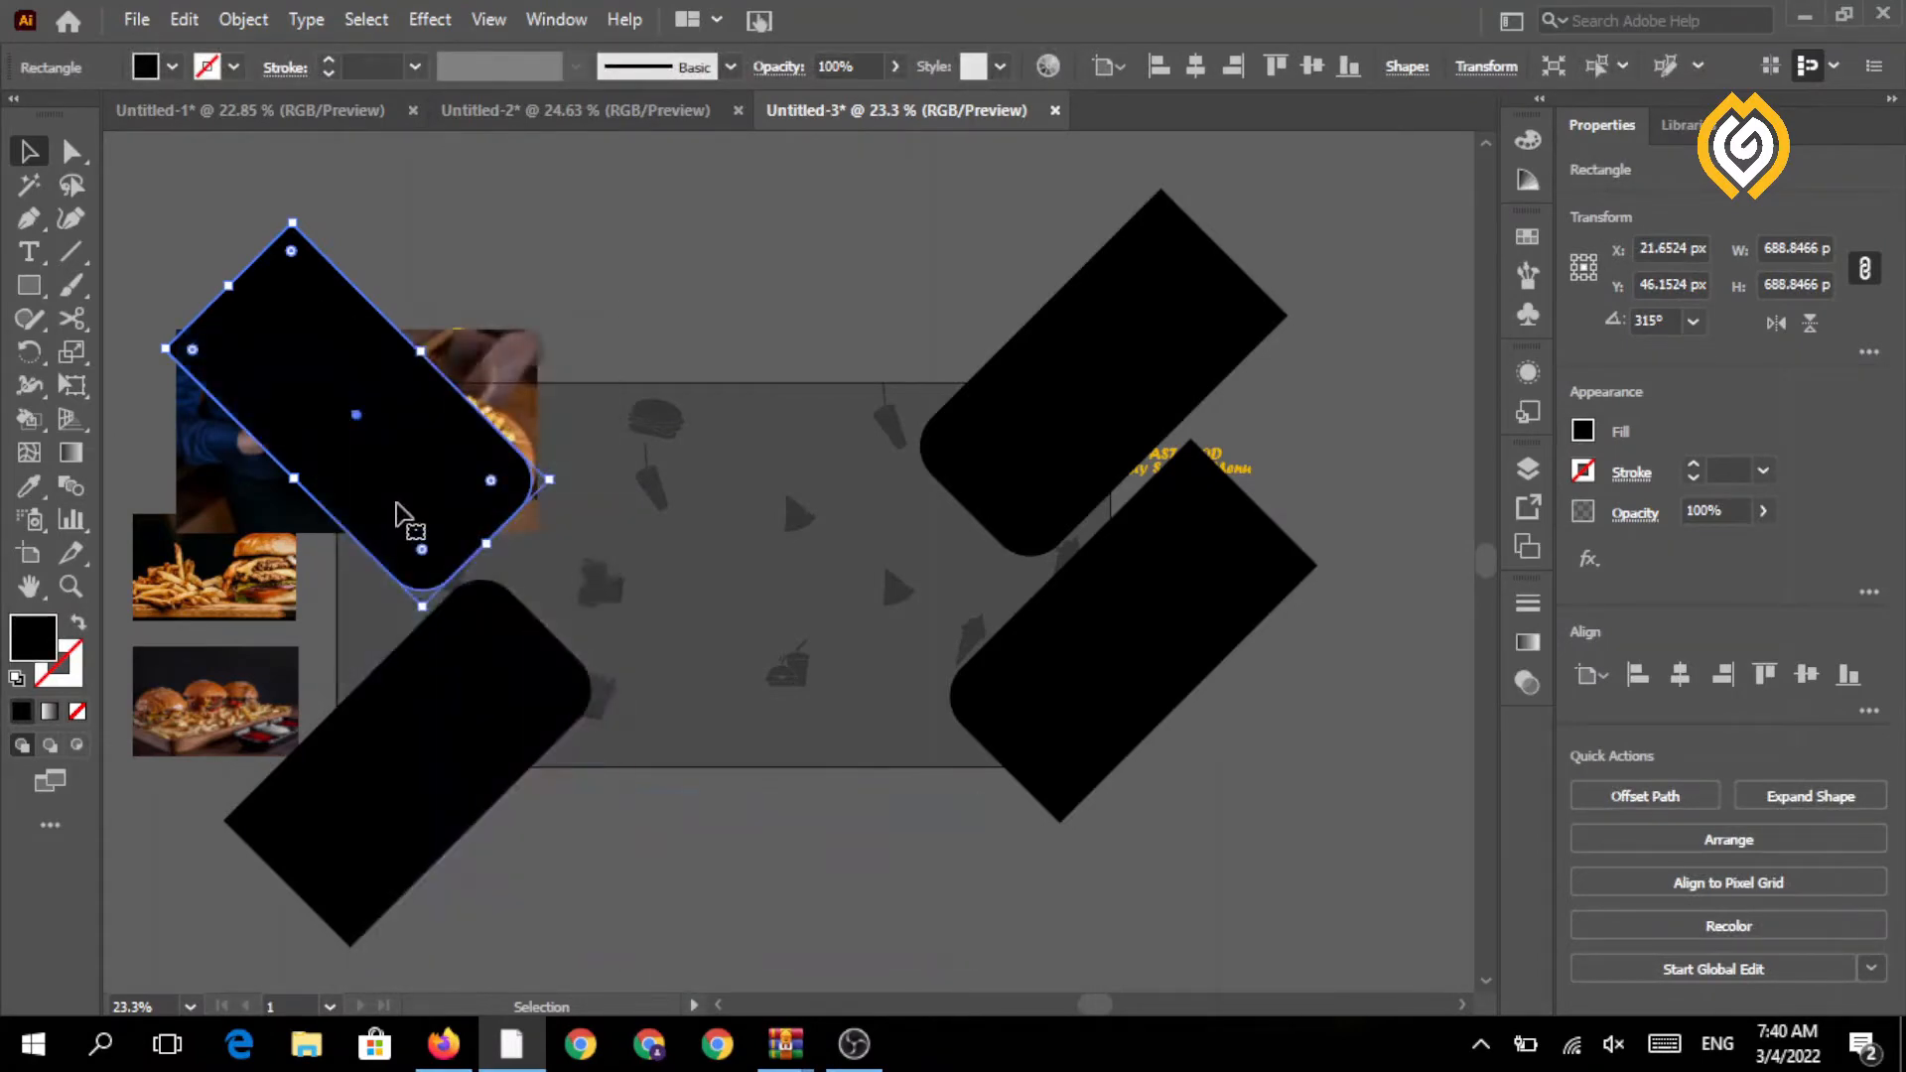
- Offset the upper-left rectangle's path by 8 px with miter joins
key("F7")
left_click(245, 22)
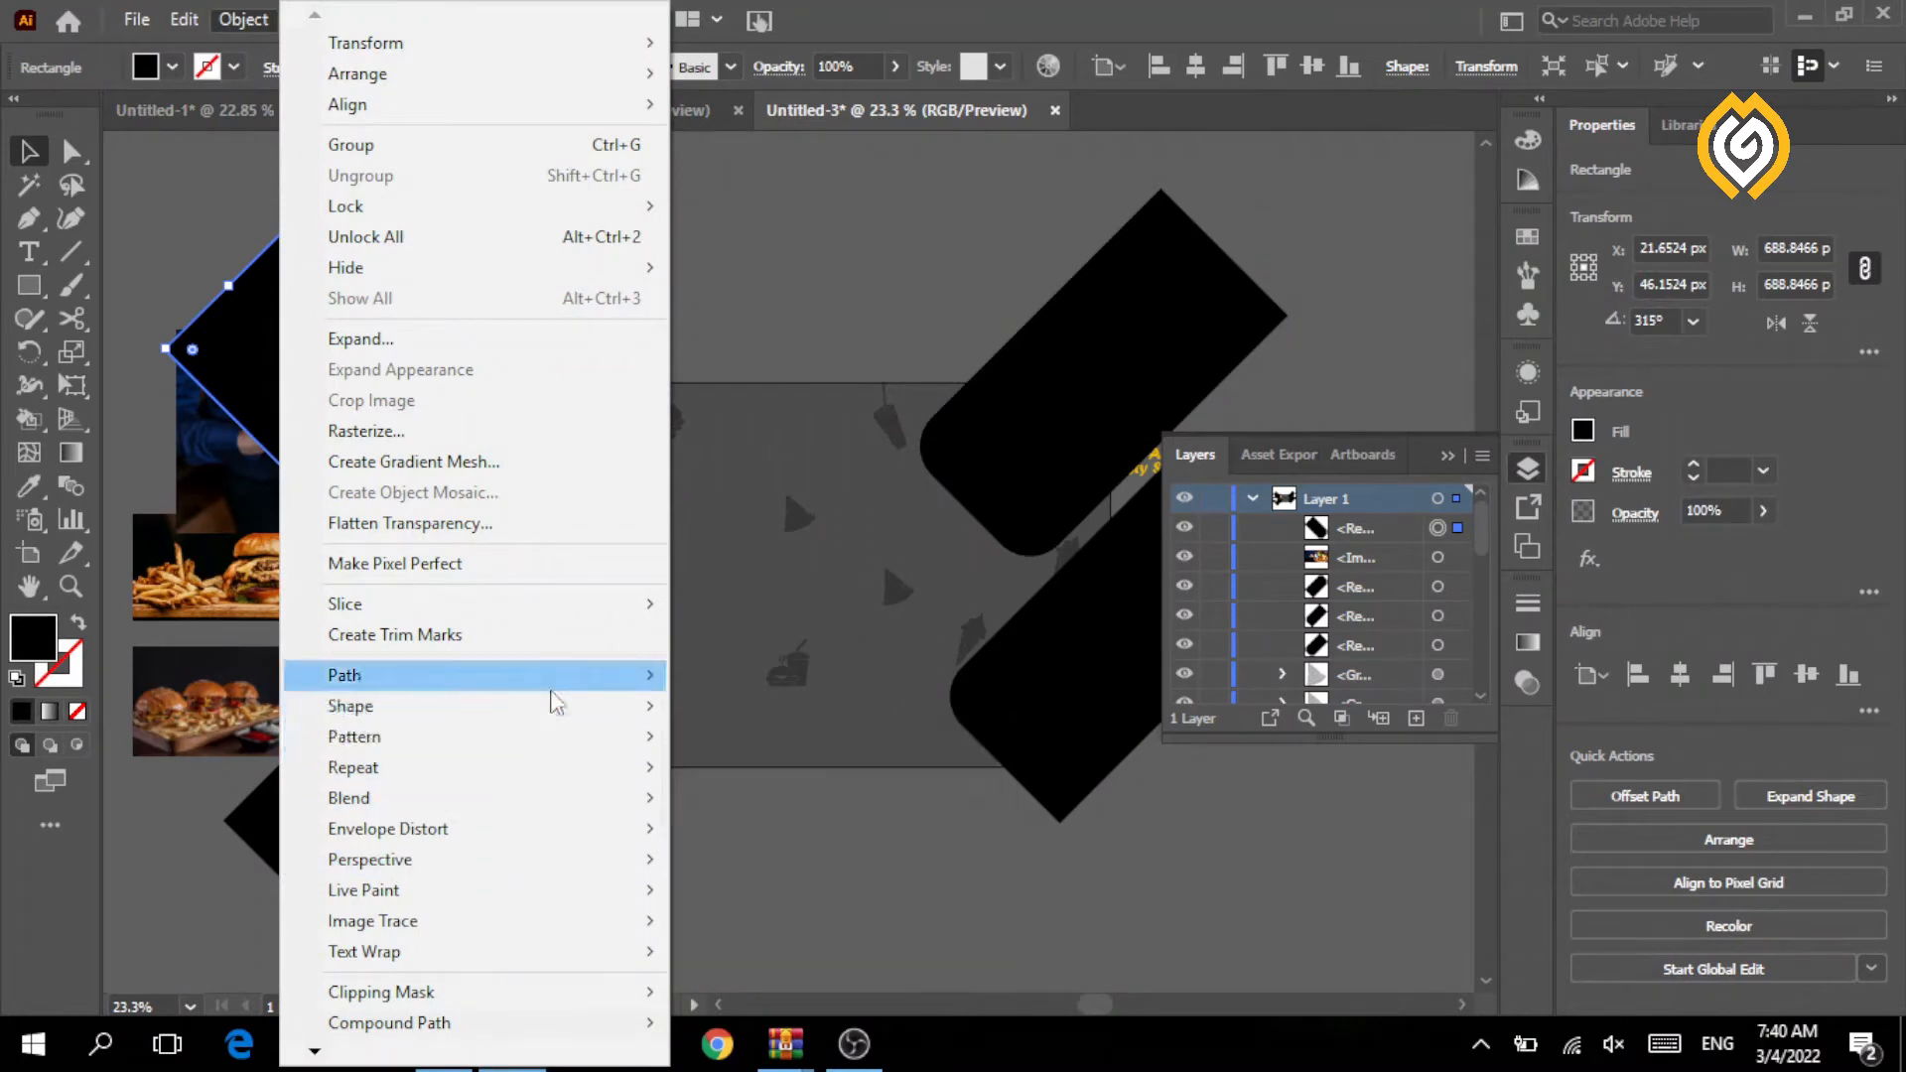
mouse_move(553, 679)
left_click(794, 777)
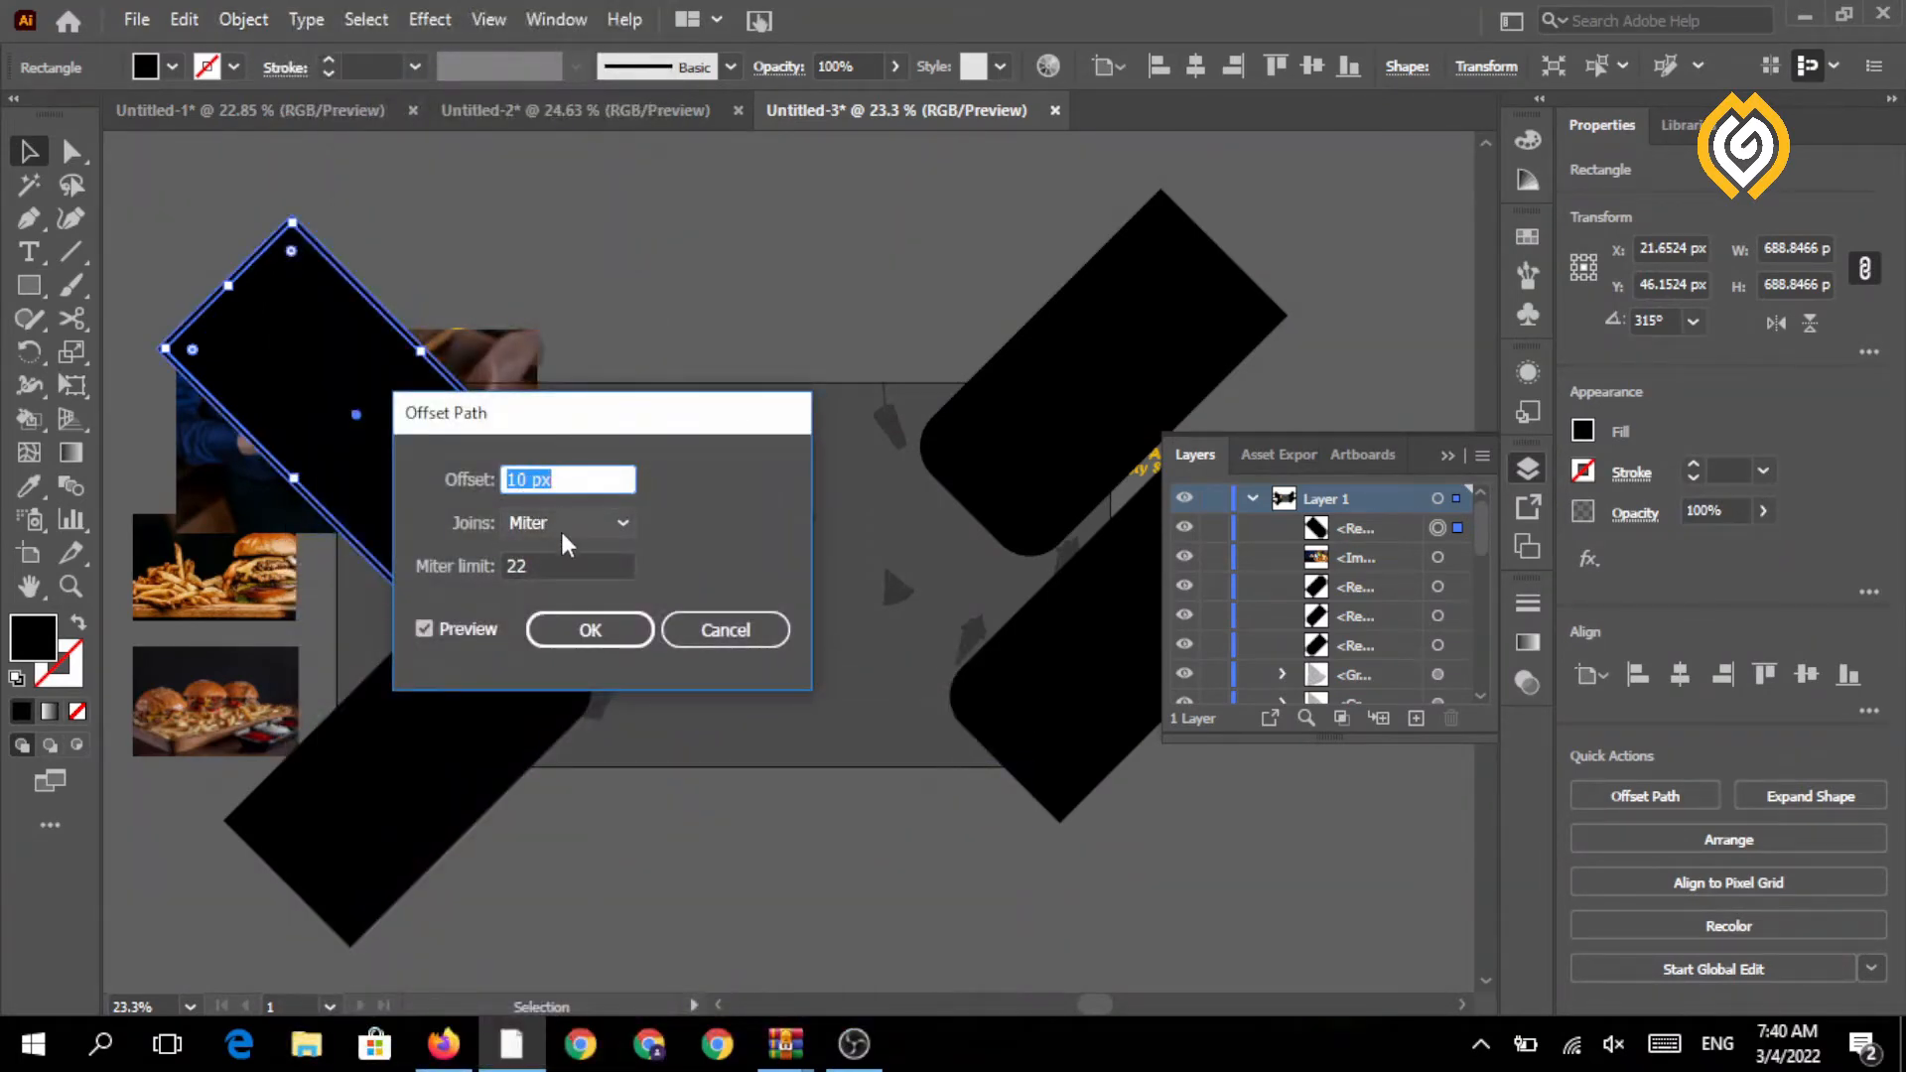
key("Down")
key("Down")
key("Down")
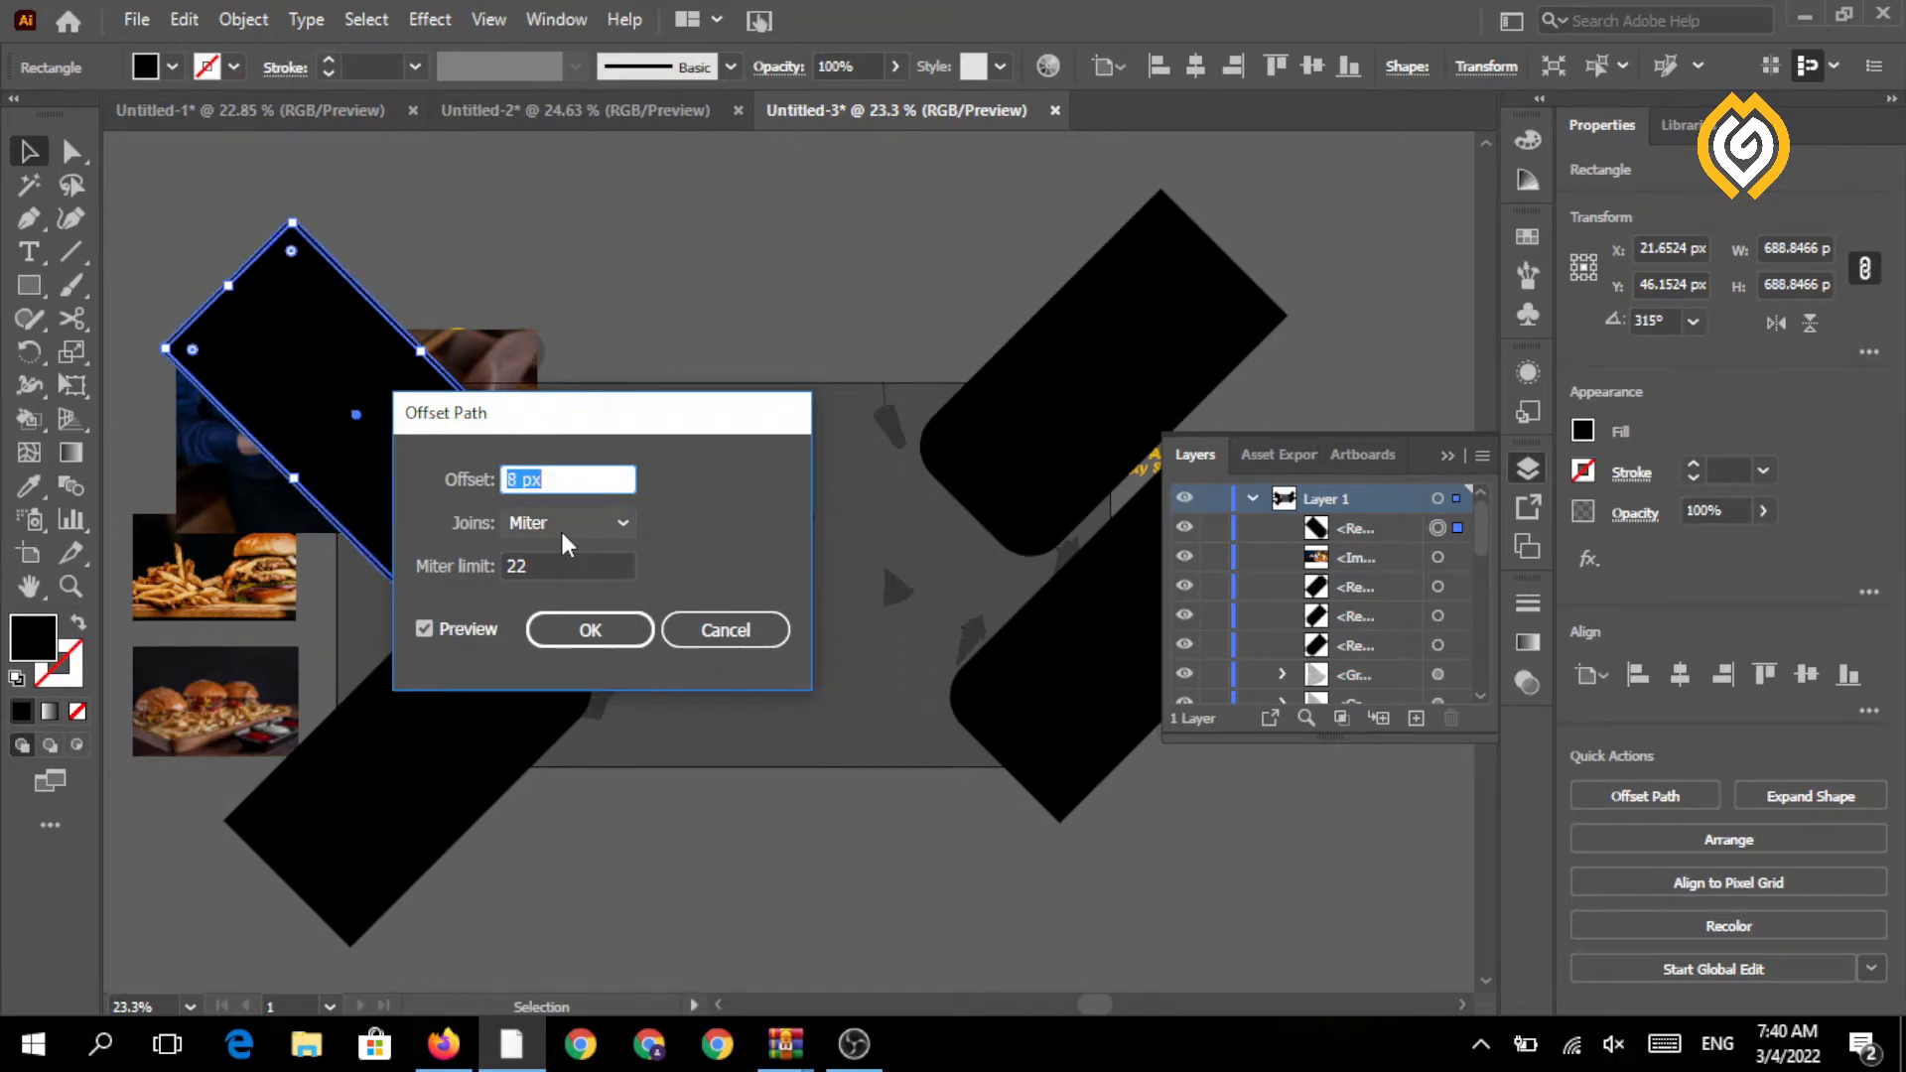
left_click(590, 629)
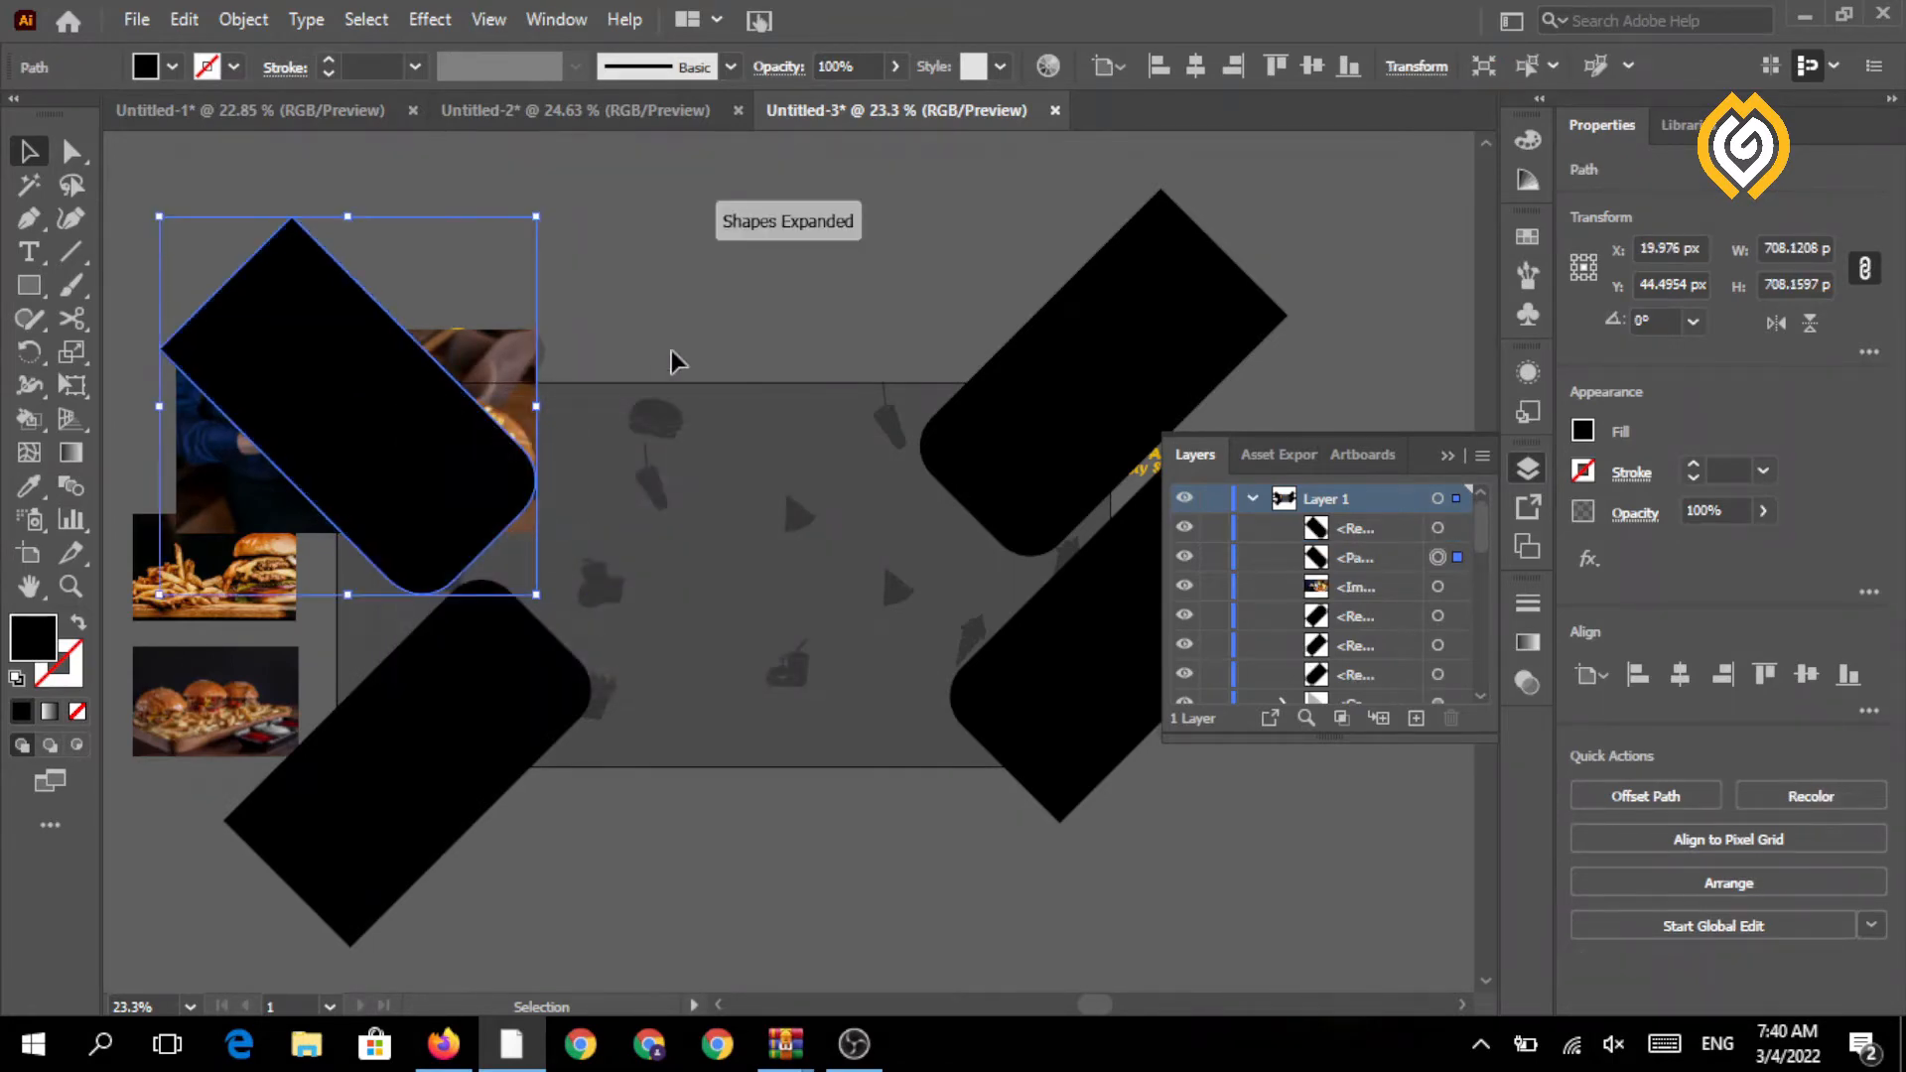
- Make a clipping mask from the original upper-left rectangle and the fried chicken photo
left_click(415, 480)
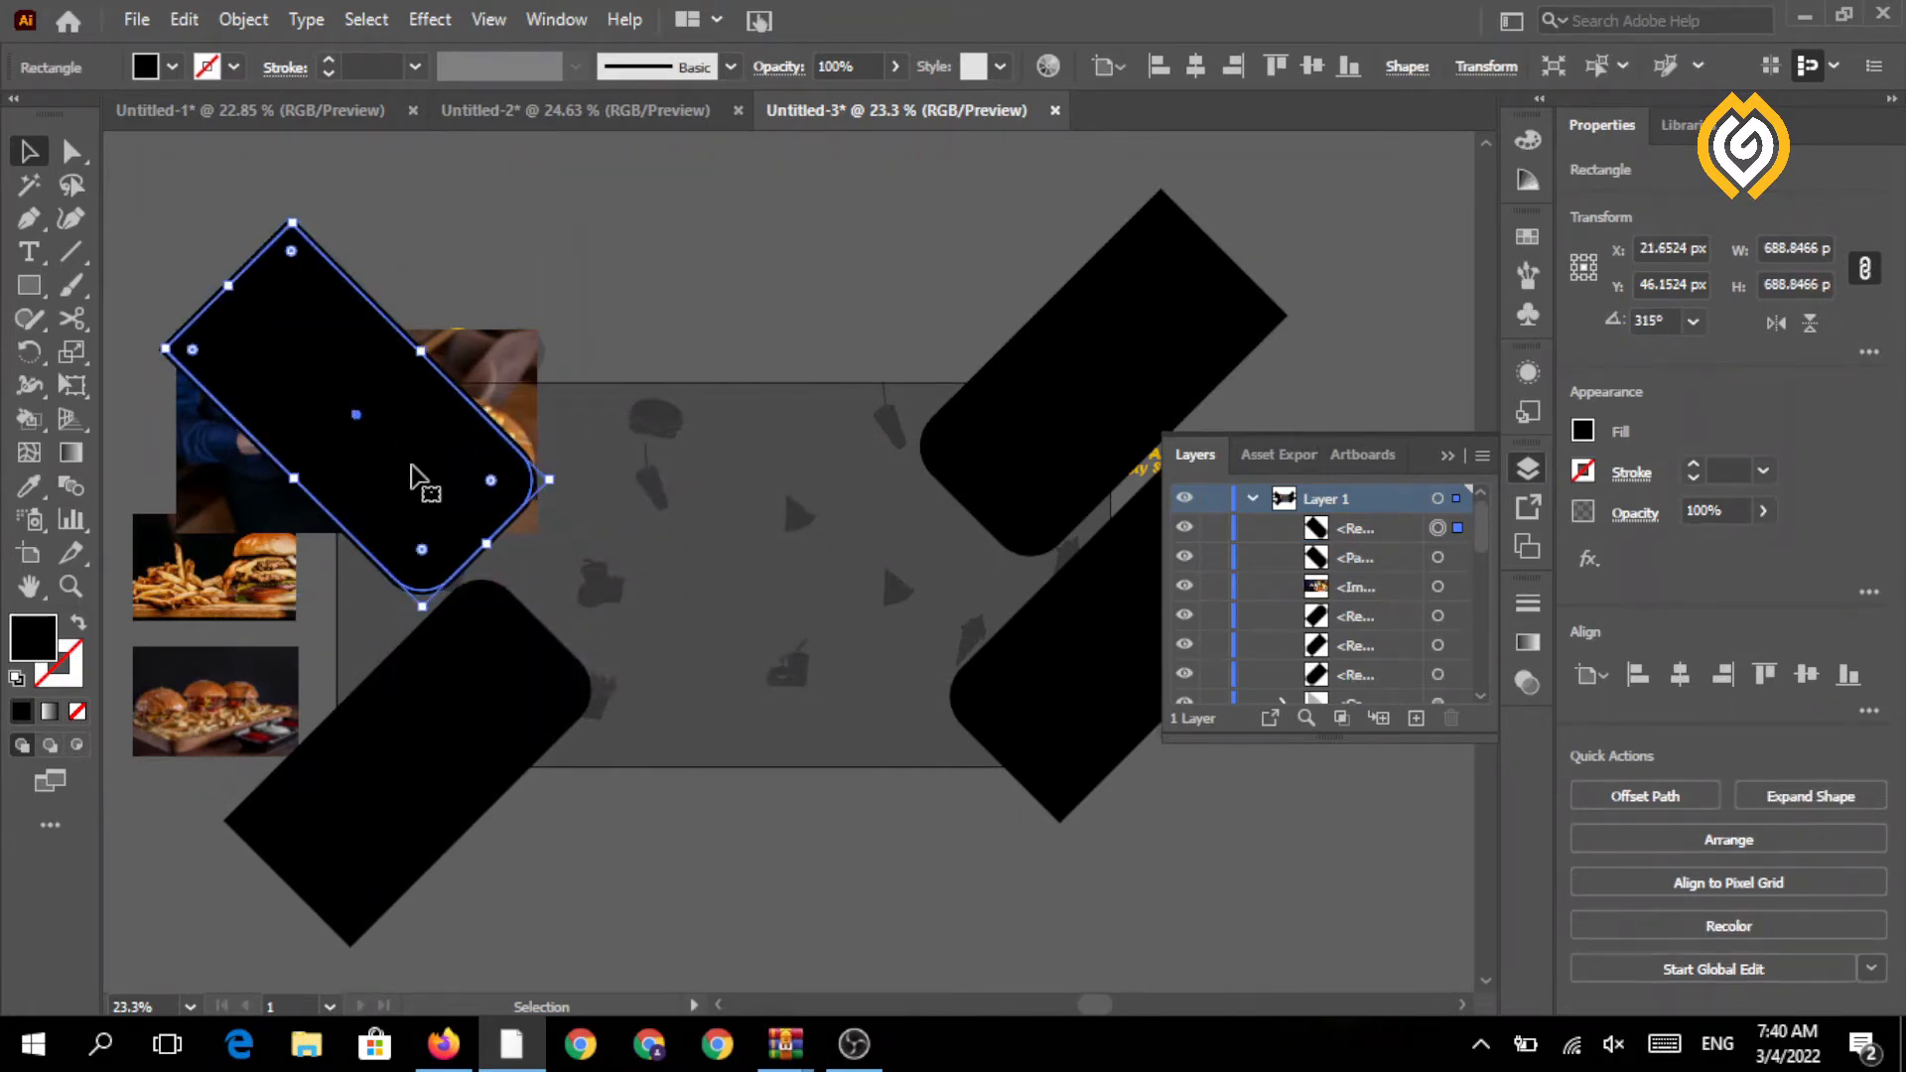
left_click(519, 370, "shift")
left_click(243, 20)
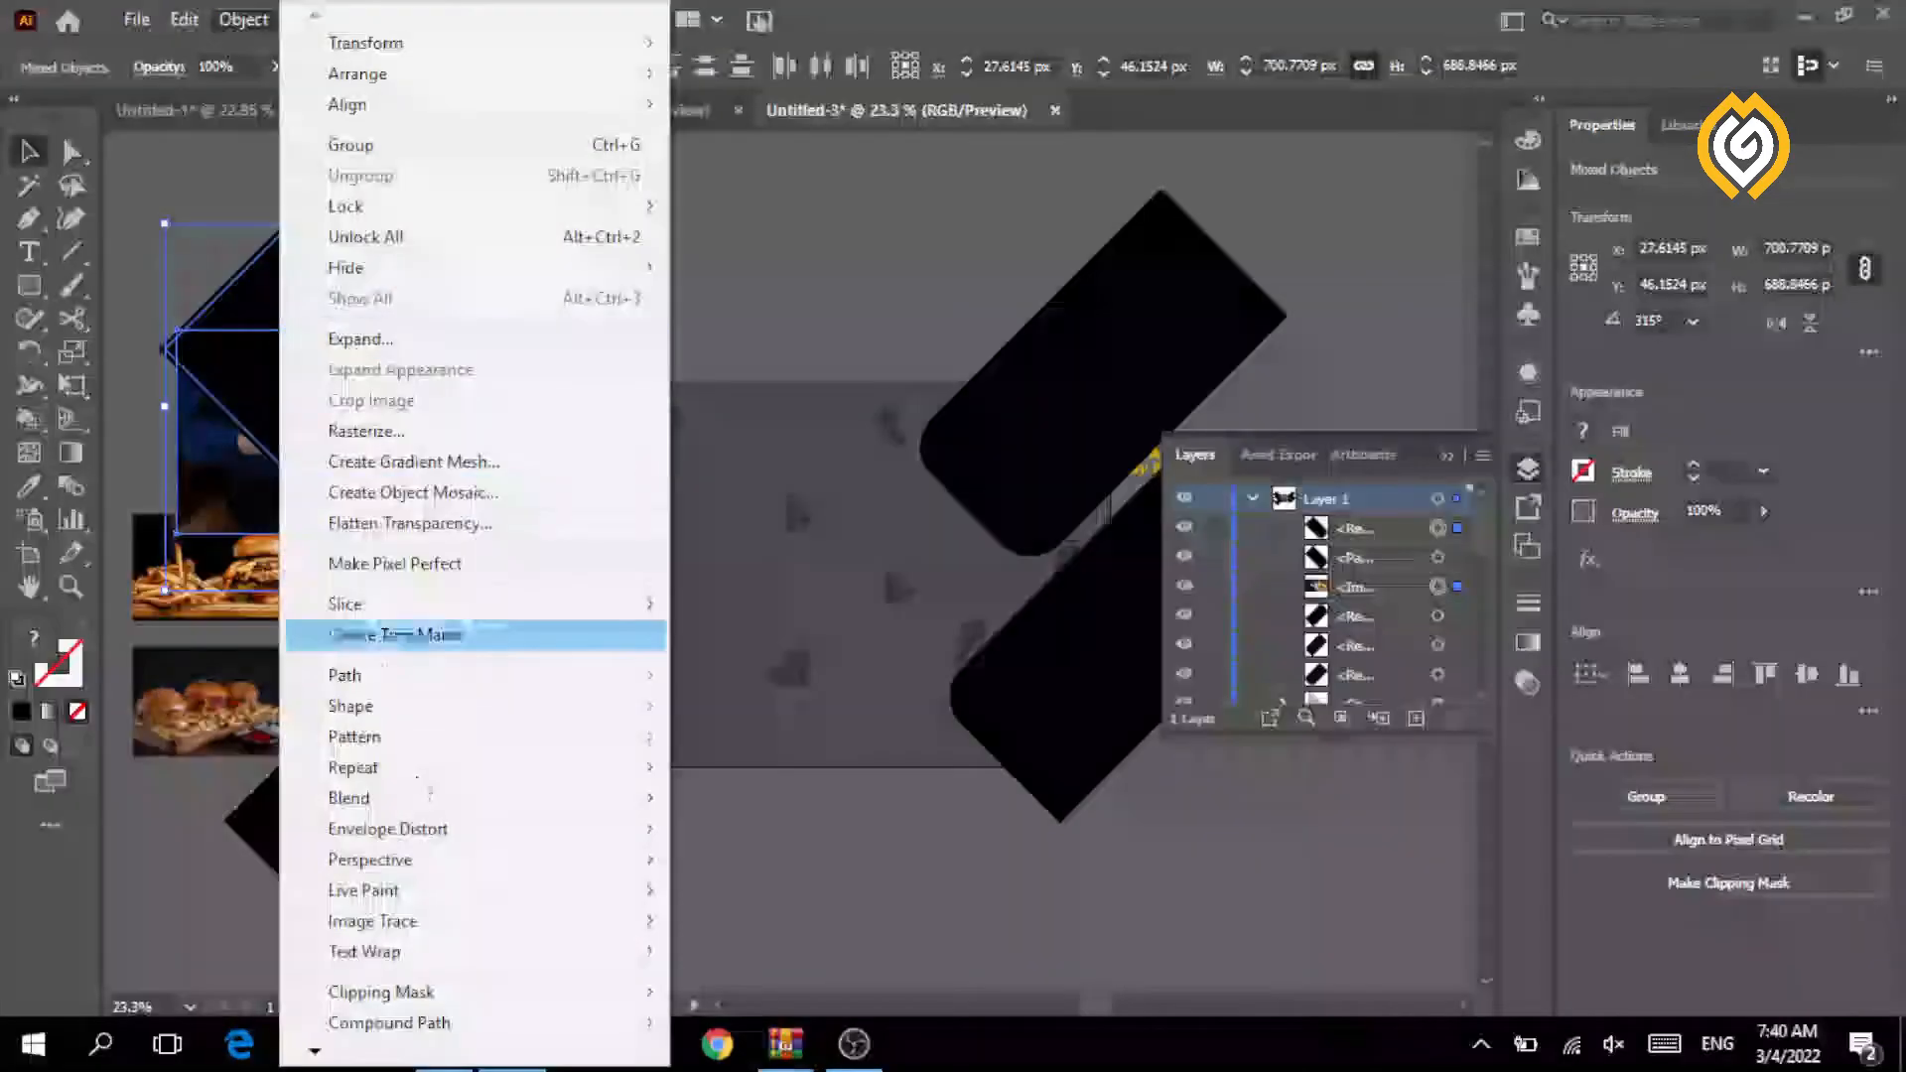
mouse_move(459, 995)
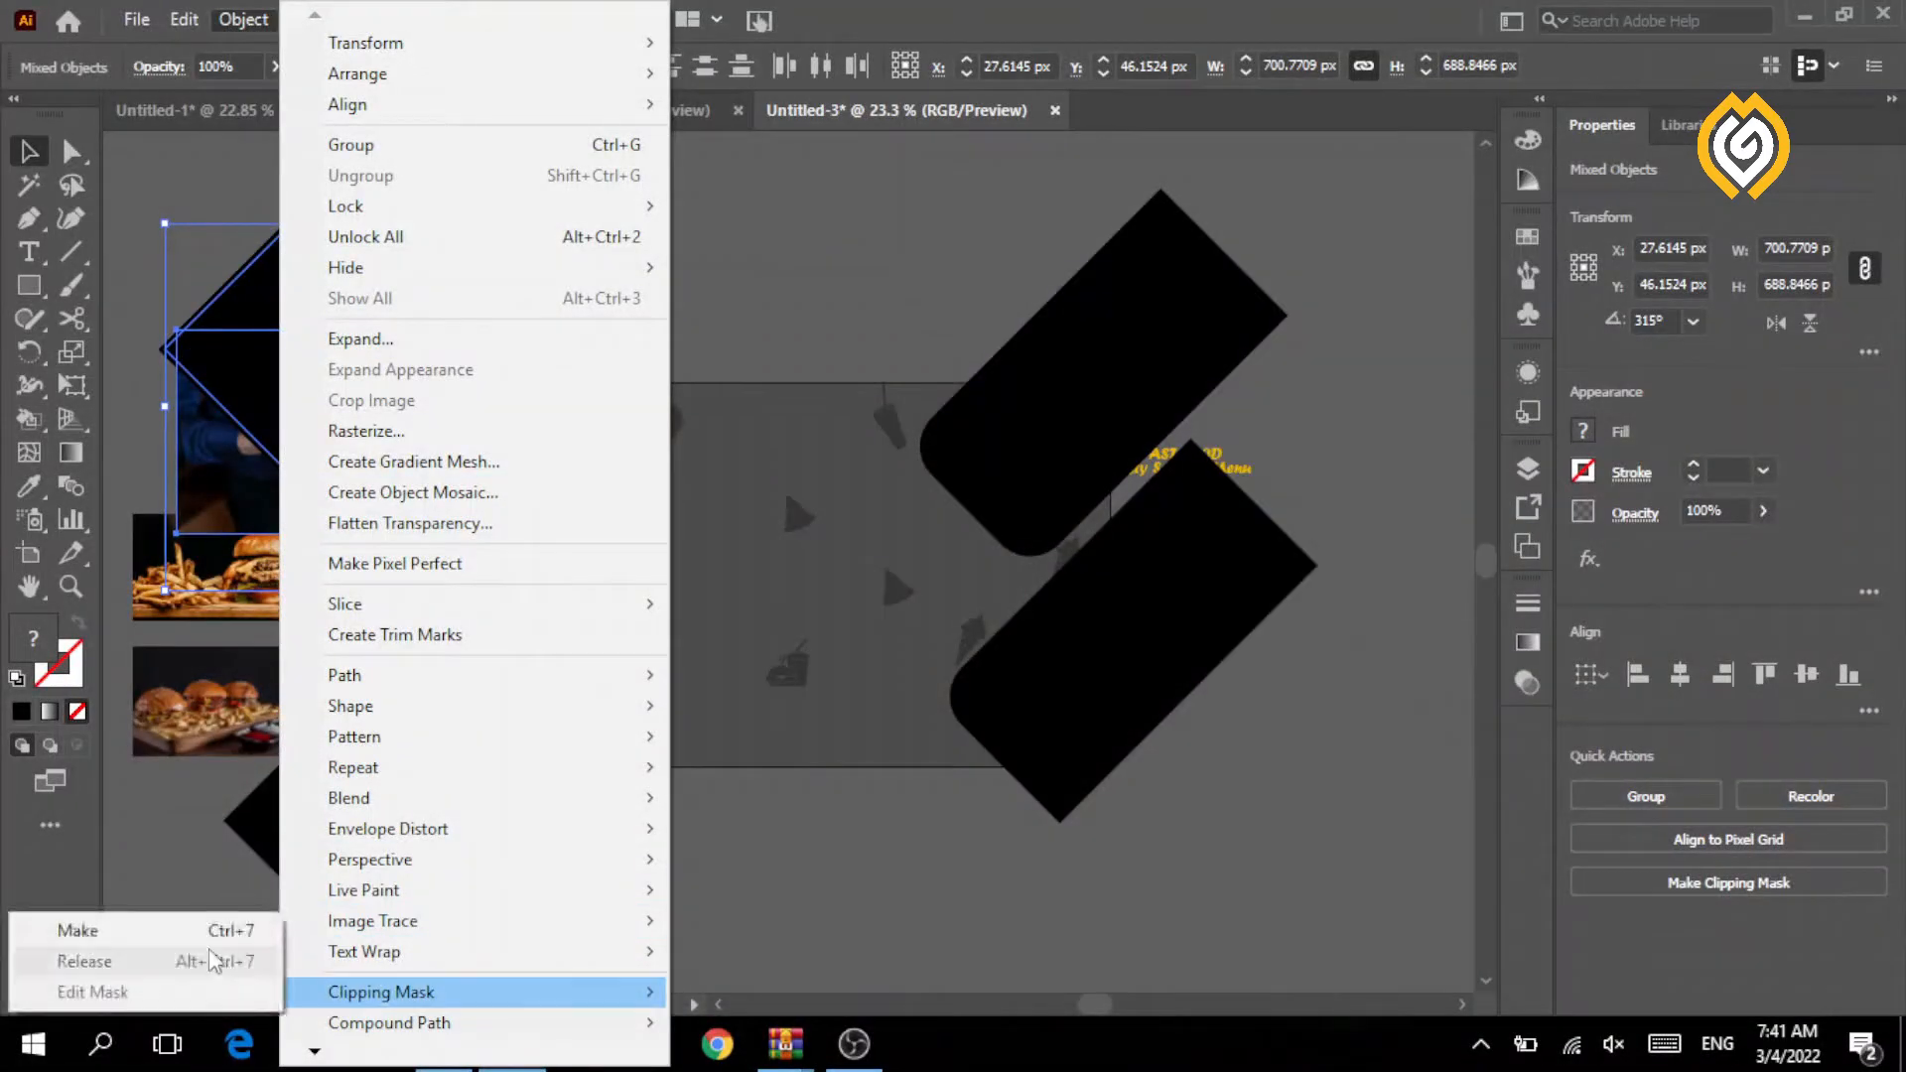
left_click(199, 925)
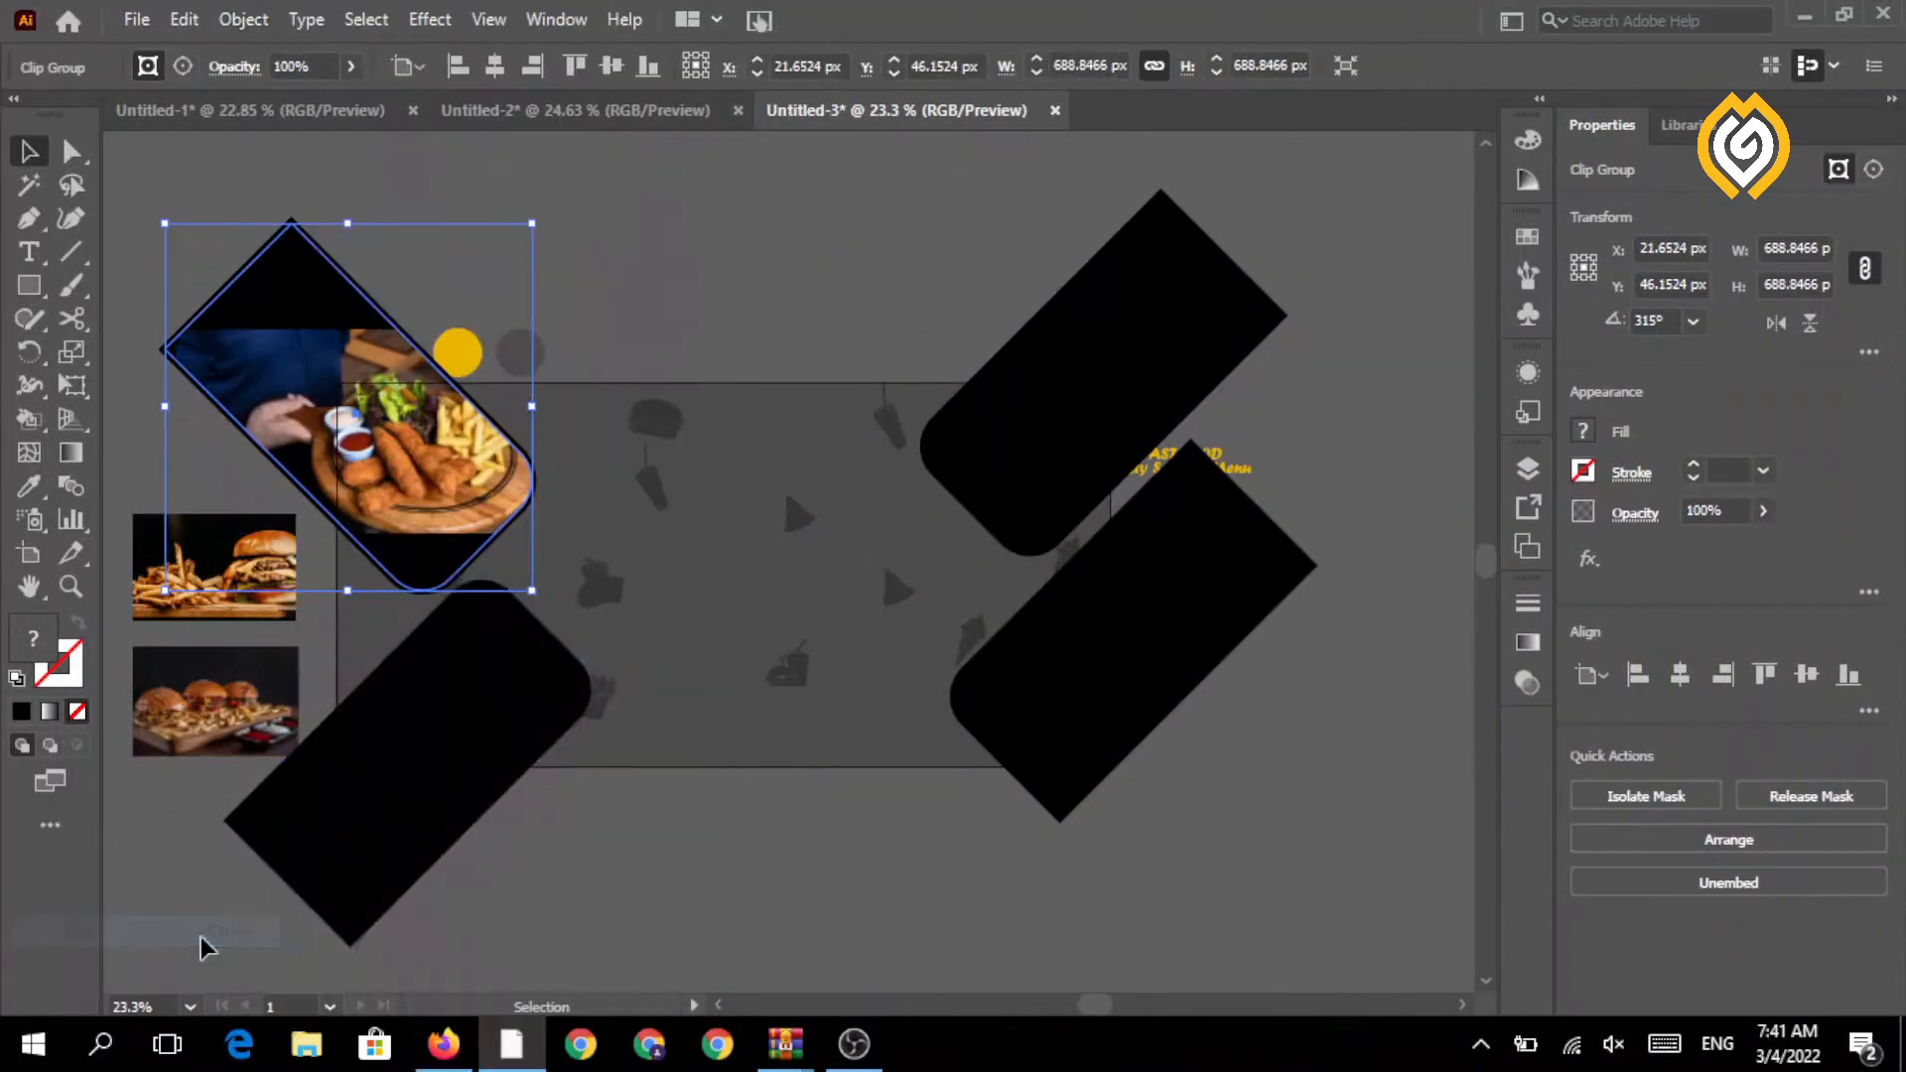
- Scale the clipped chicken photo to about 807 by 454 px and position the food in the rectangle's rounded end
left_click(1527, 467)
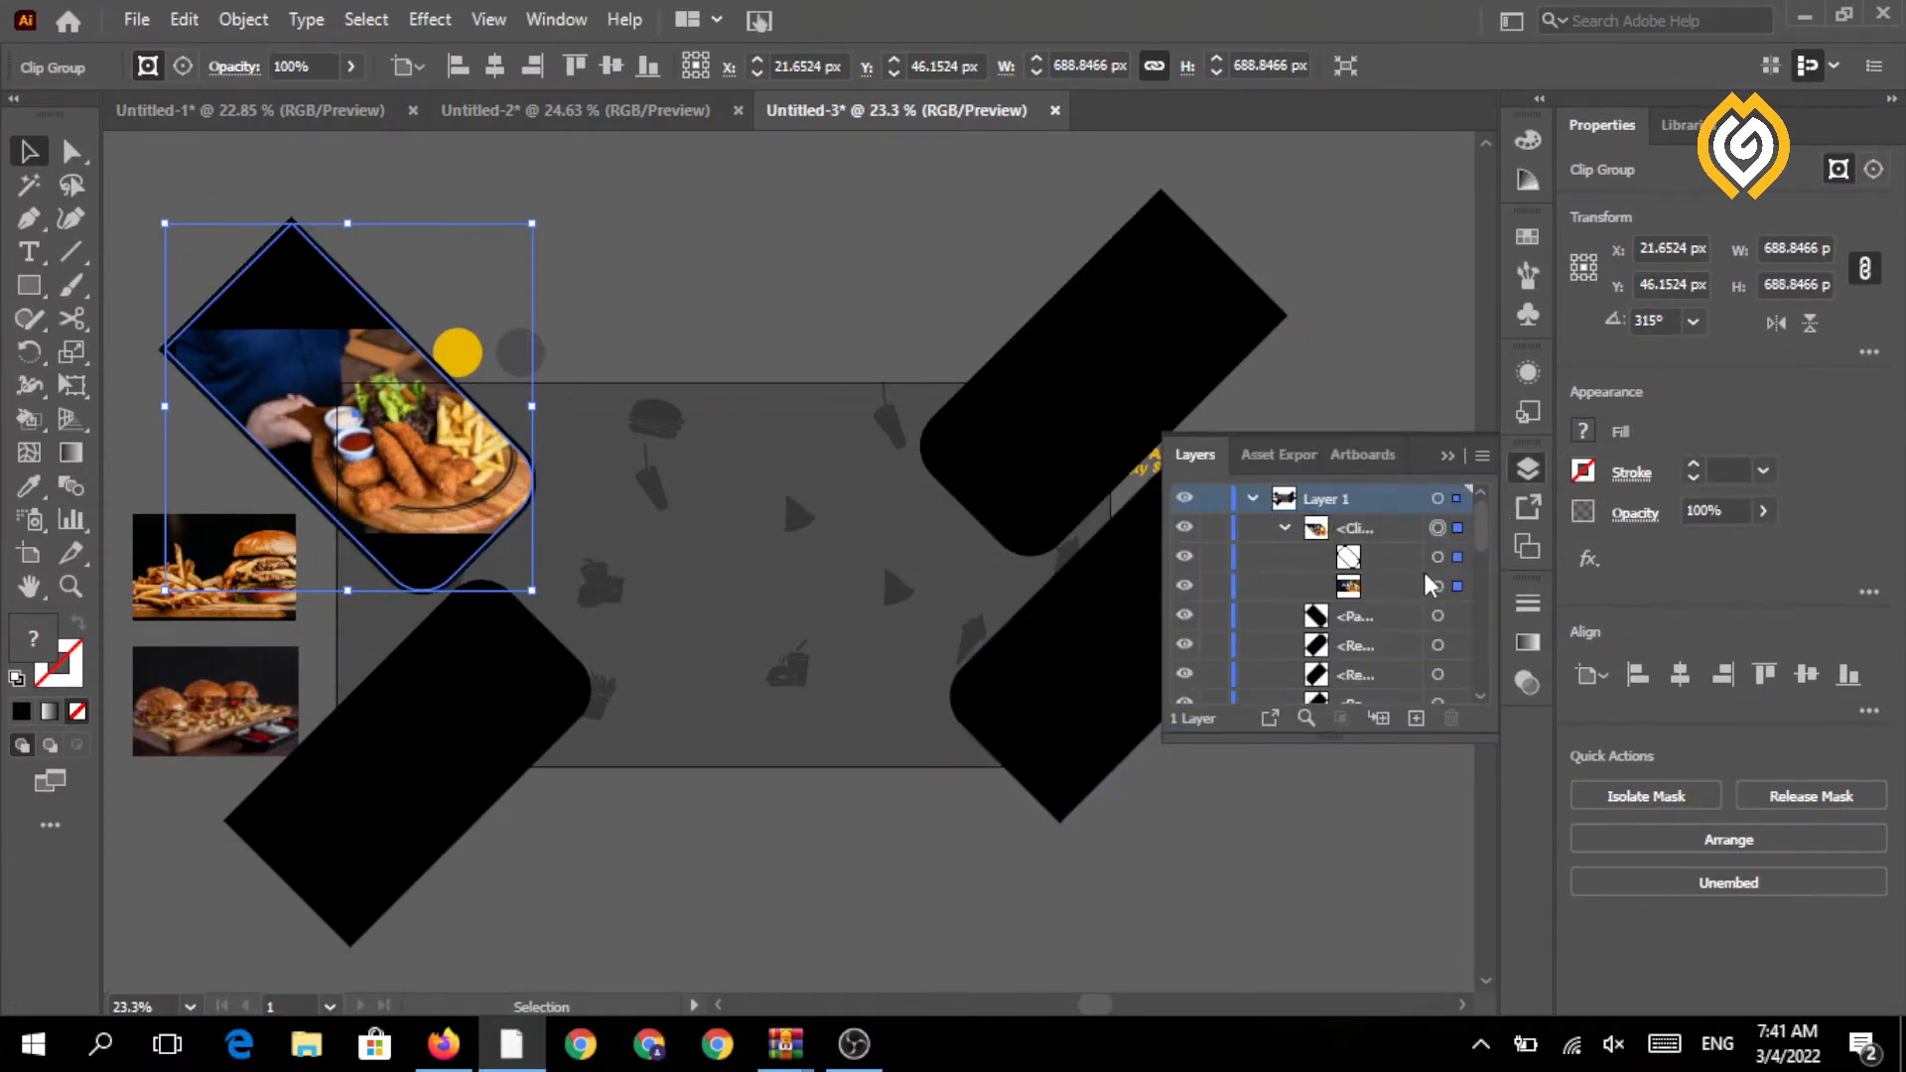
left_click(1457, 588)
left_click_drag(360, 434, 325, 408)
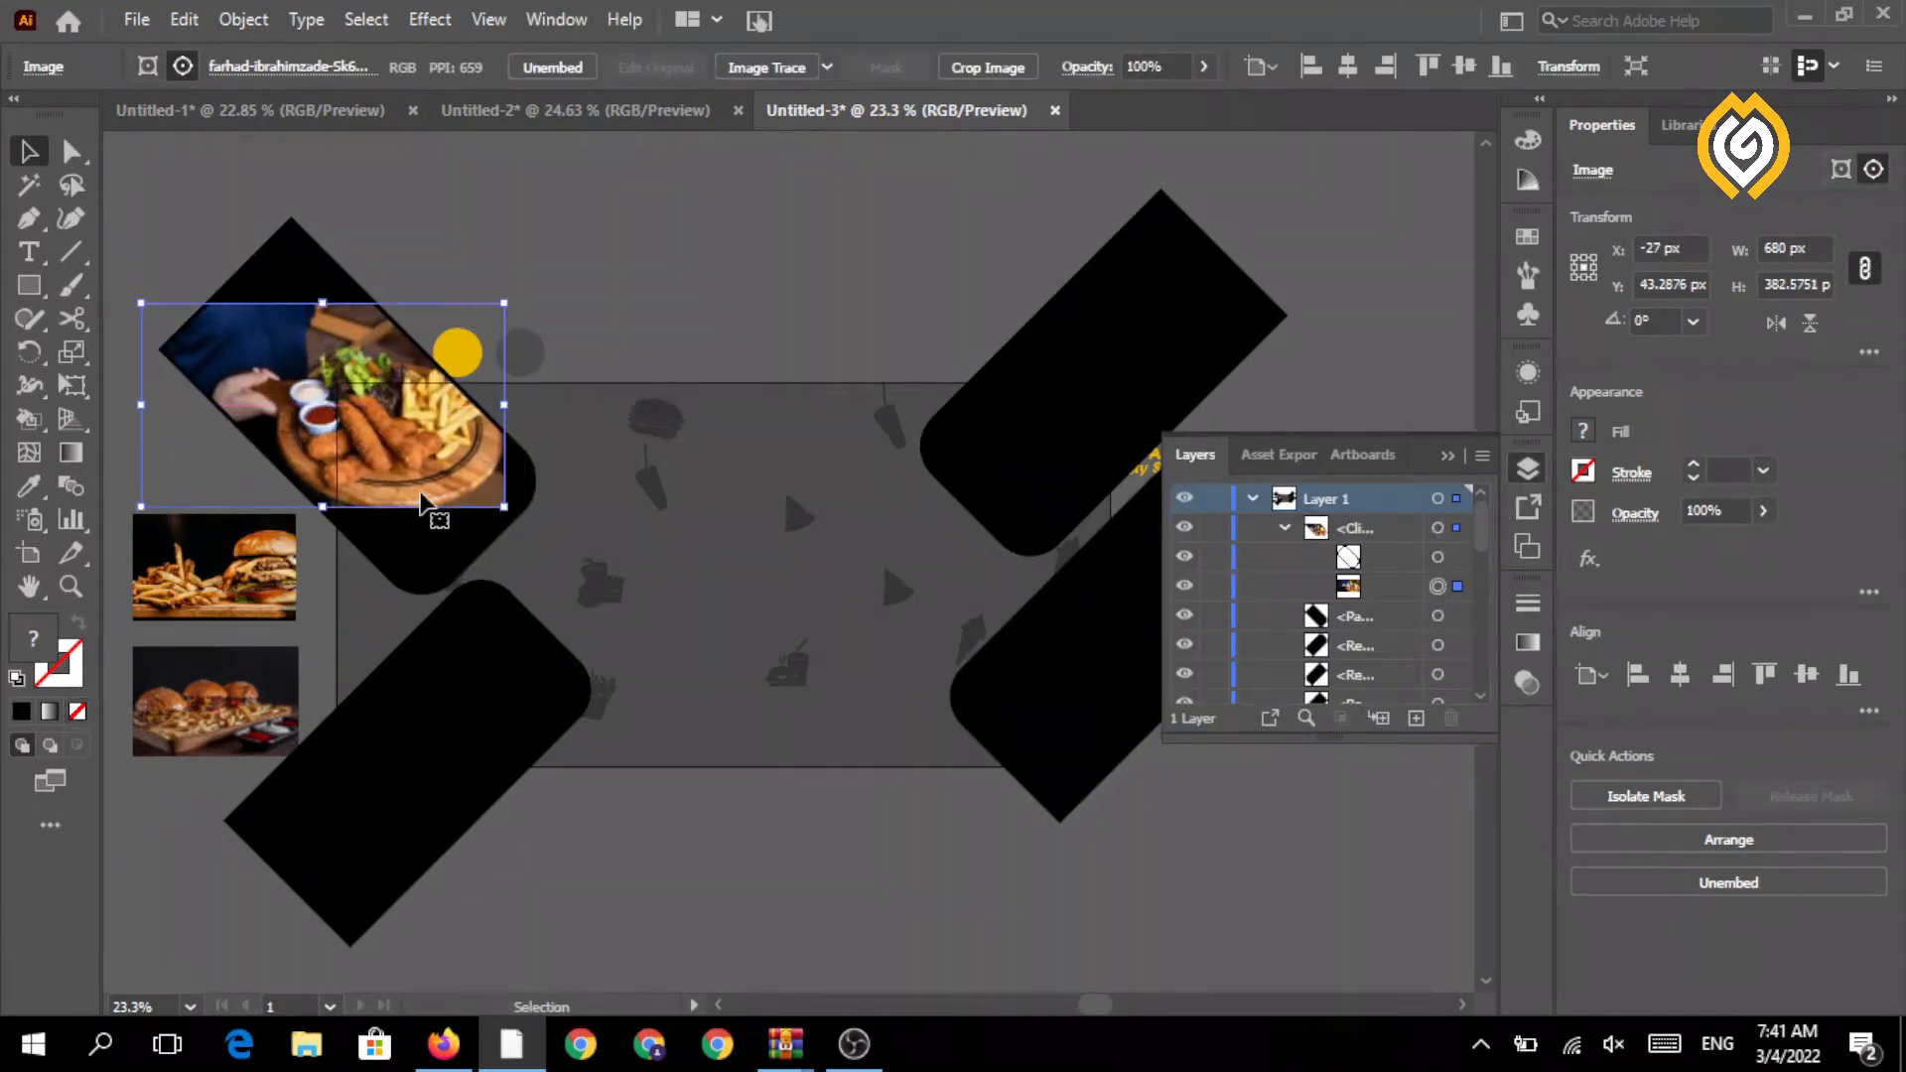
left_click_drag(502, 511, 597, 583)
left_click_drag(375, 486, 435, 544)
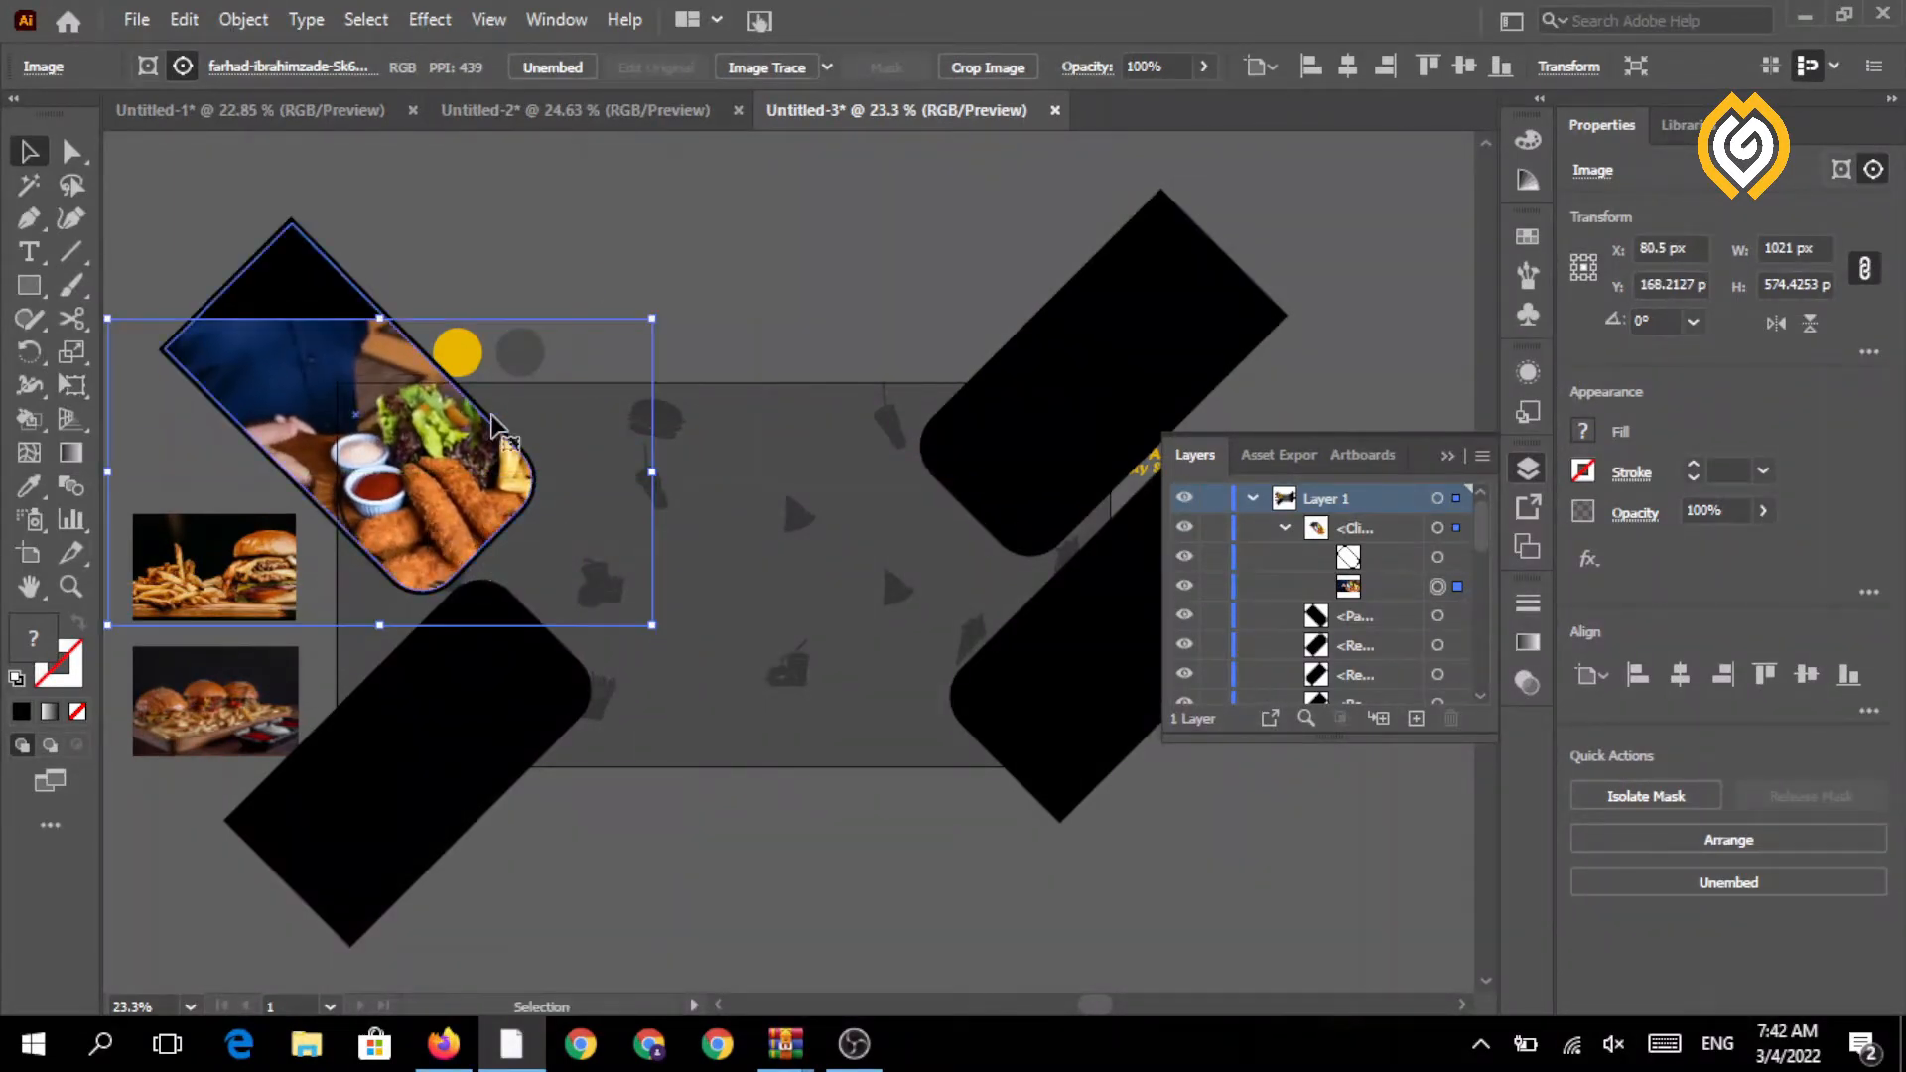
left_click_drag(652, 319, 593, 359)
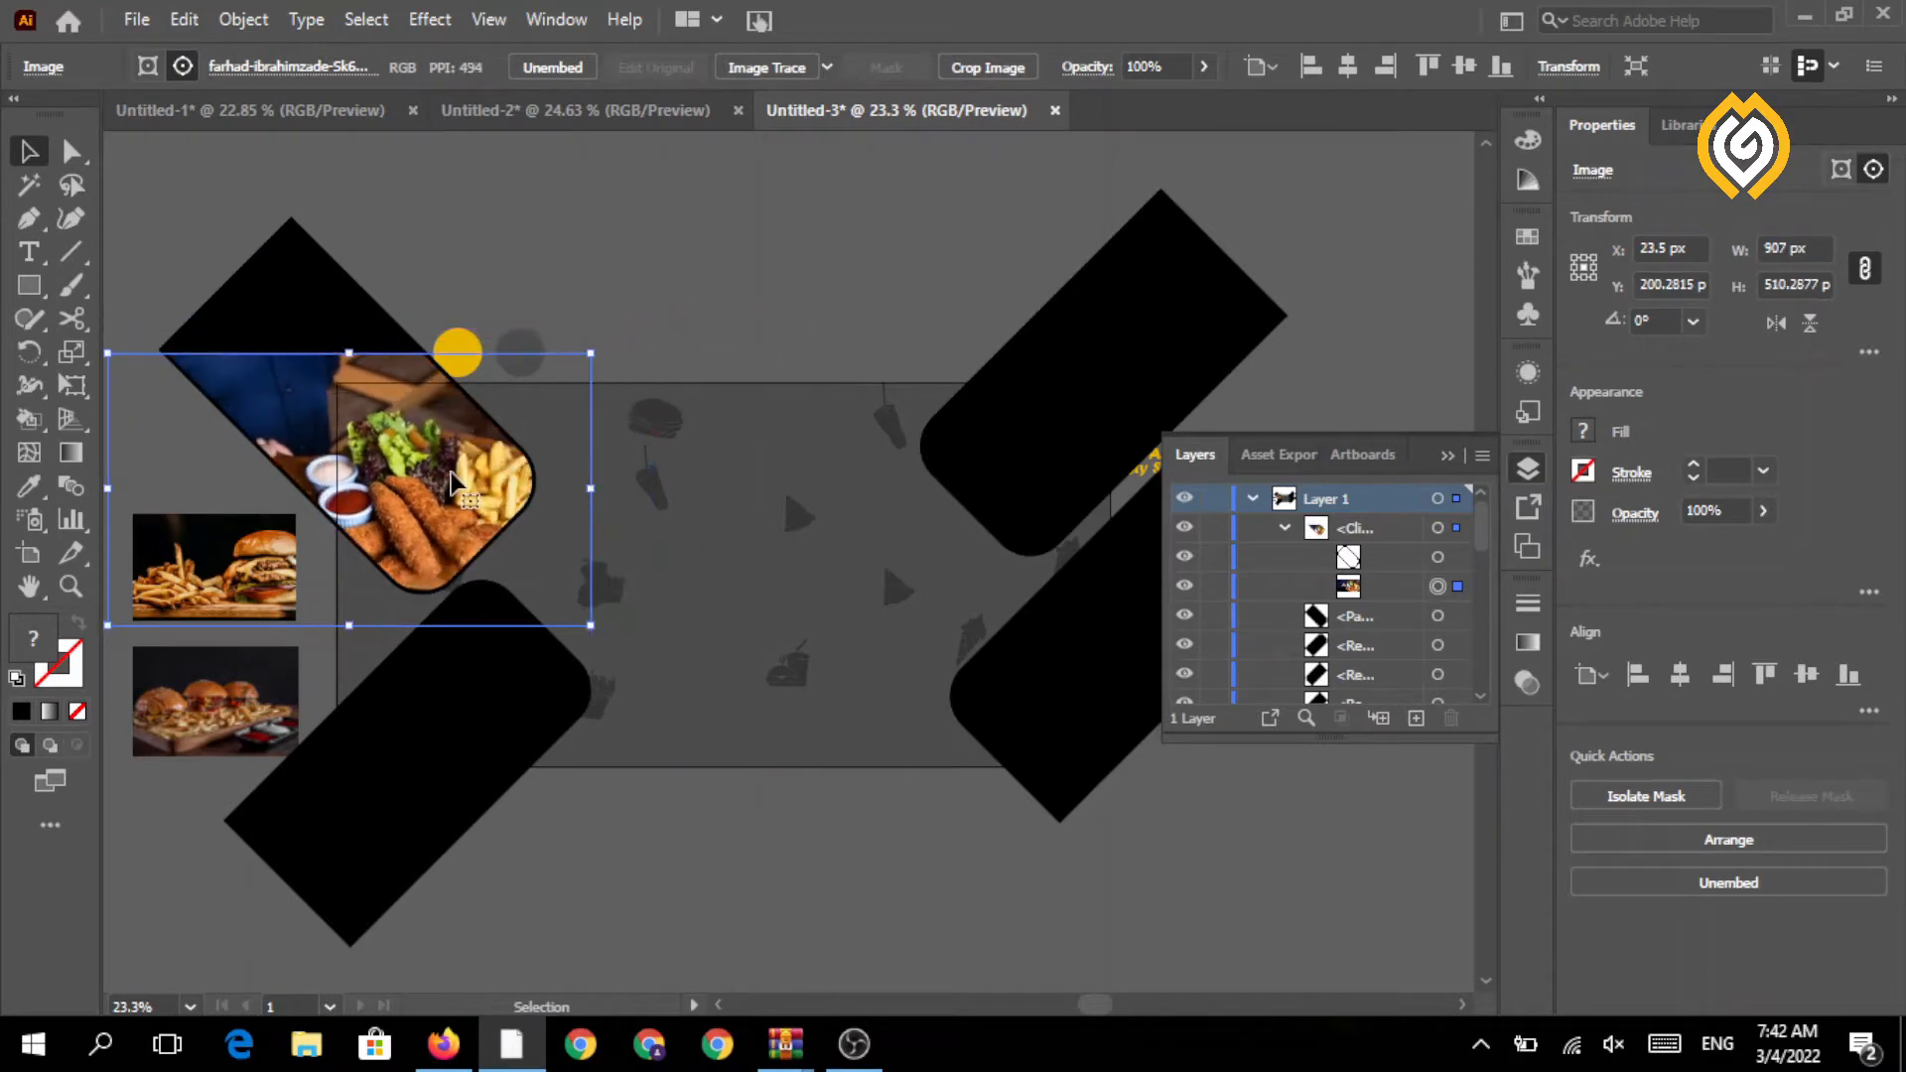
left_click_drag(451, 472, 459, 461)
left_click_drag(599, 344, 571, 371)
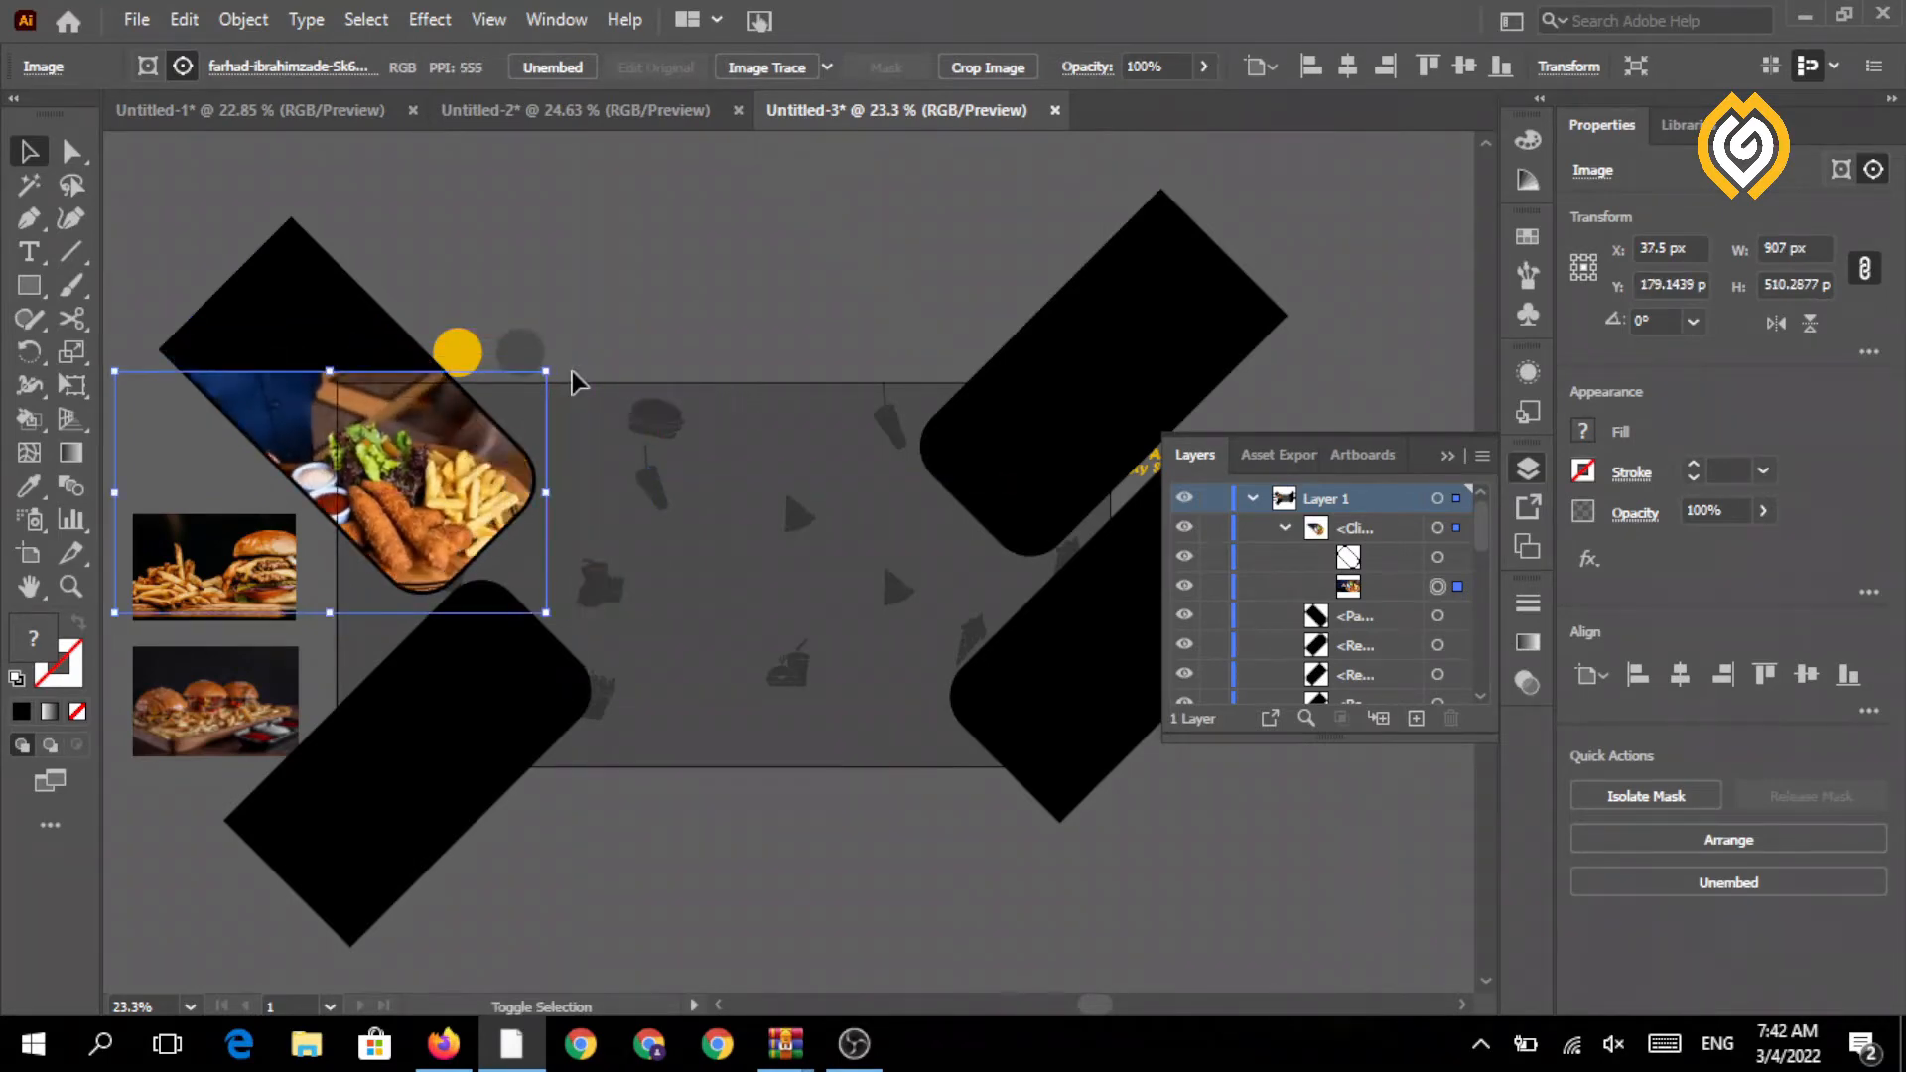
left_click_drag(422, 517, 457, 504)
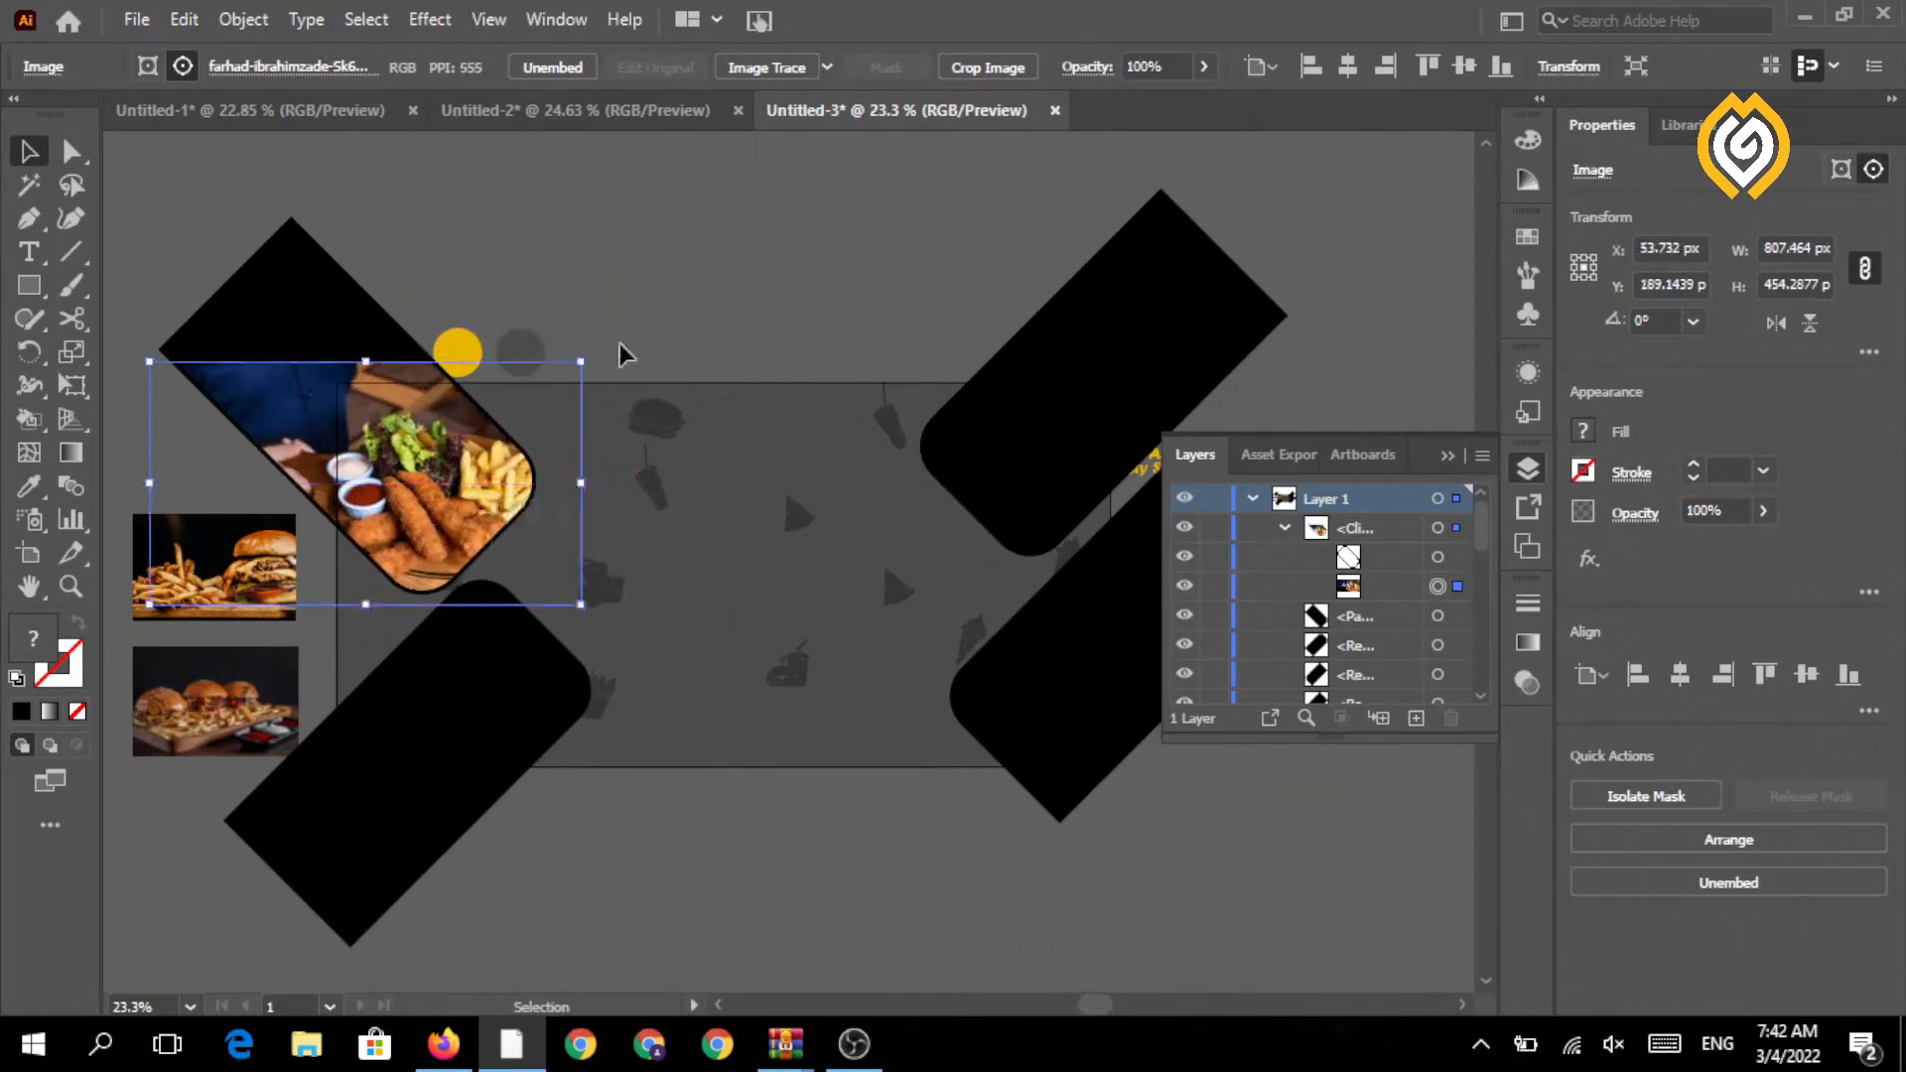
left_click(623, 351)
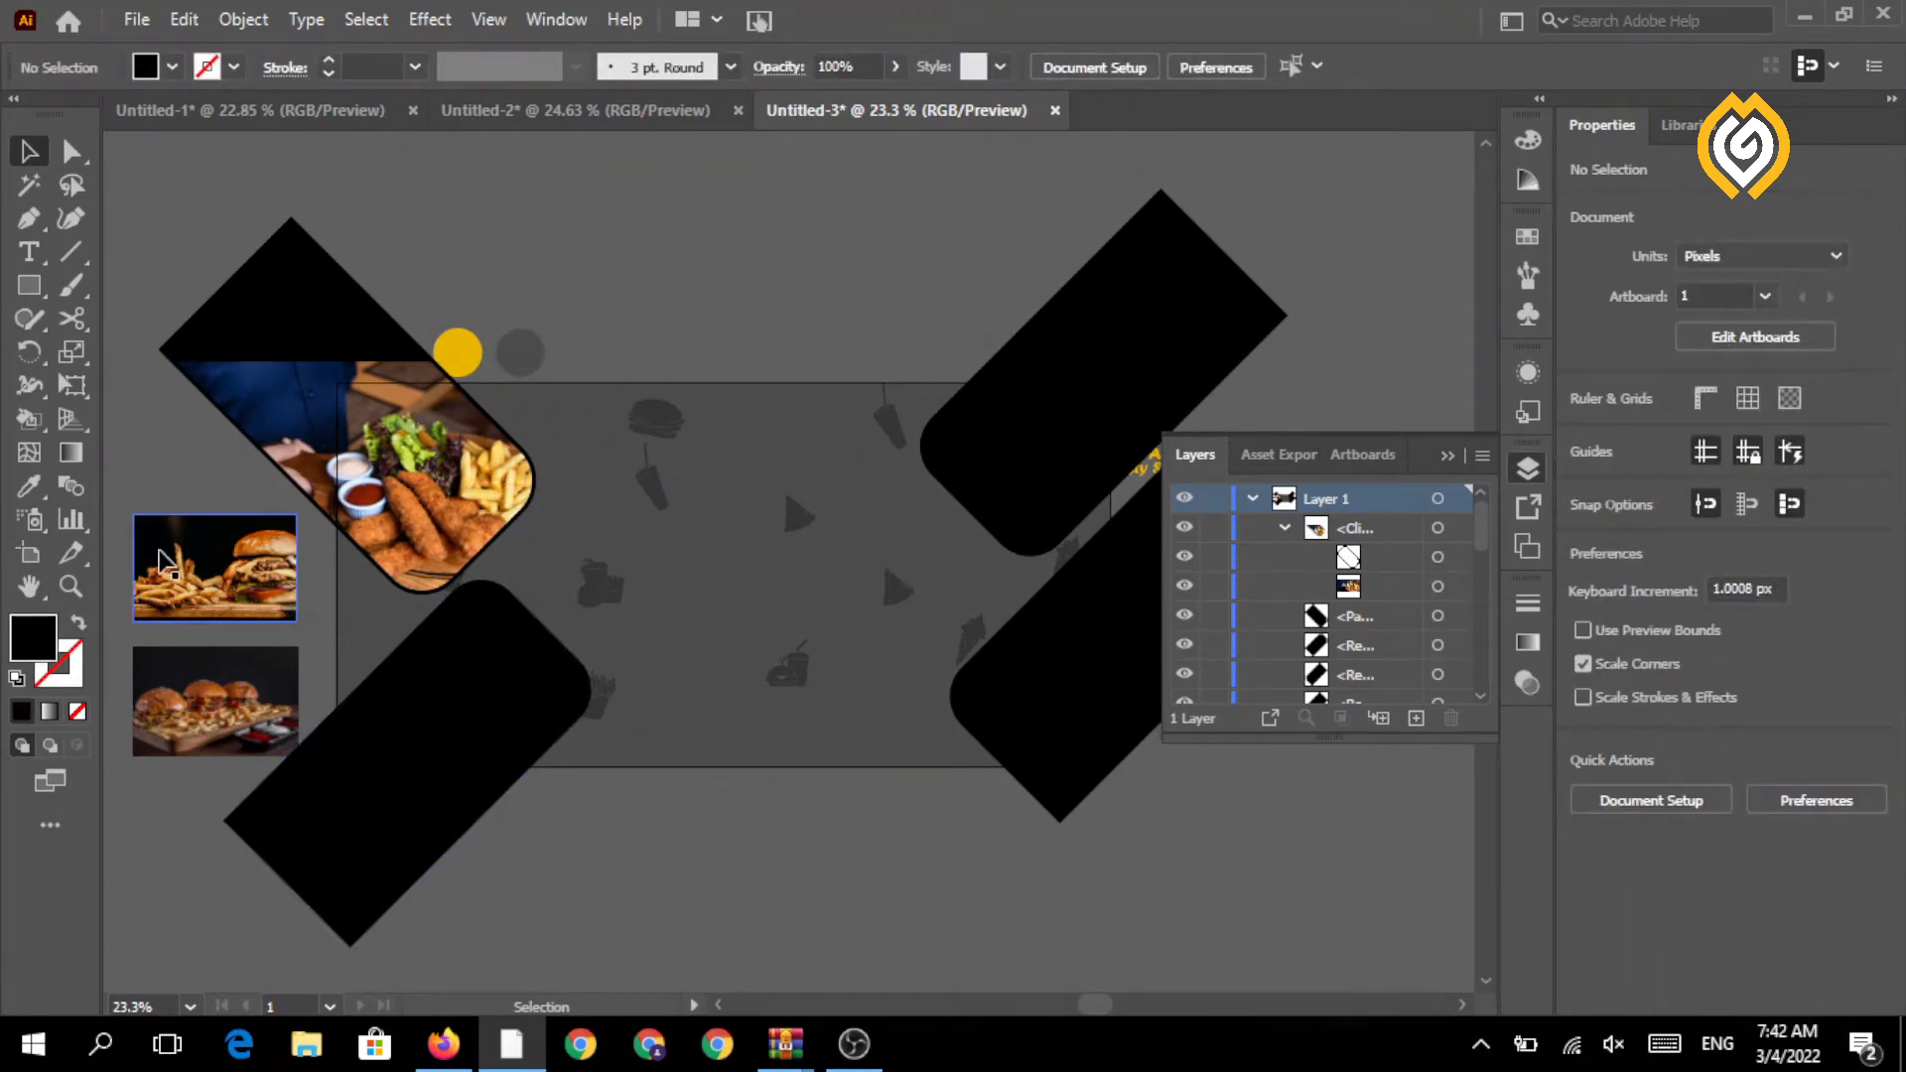
- Fill the offset path behind the chicken photo with white so it forms a border
left_click(70, 585)
left_click(551, 519)
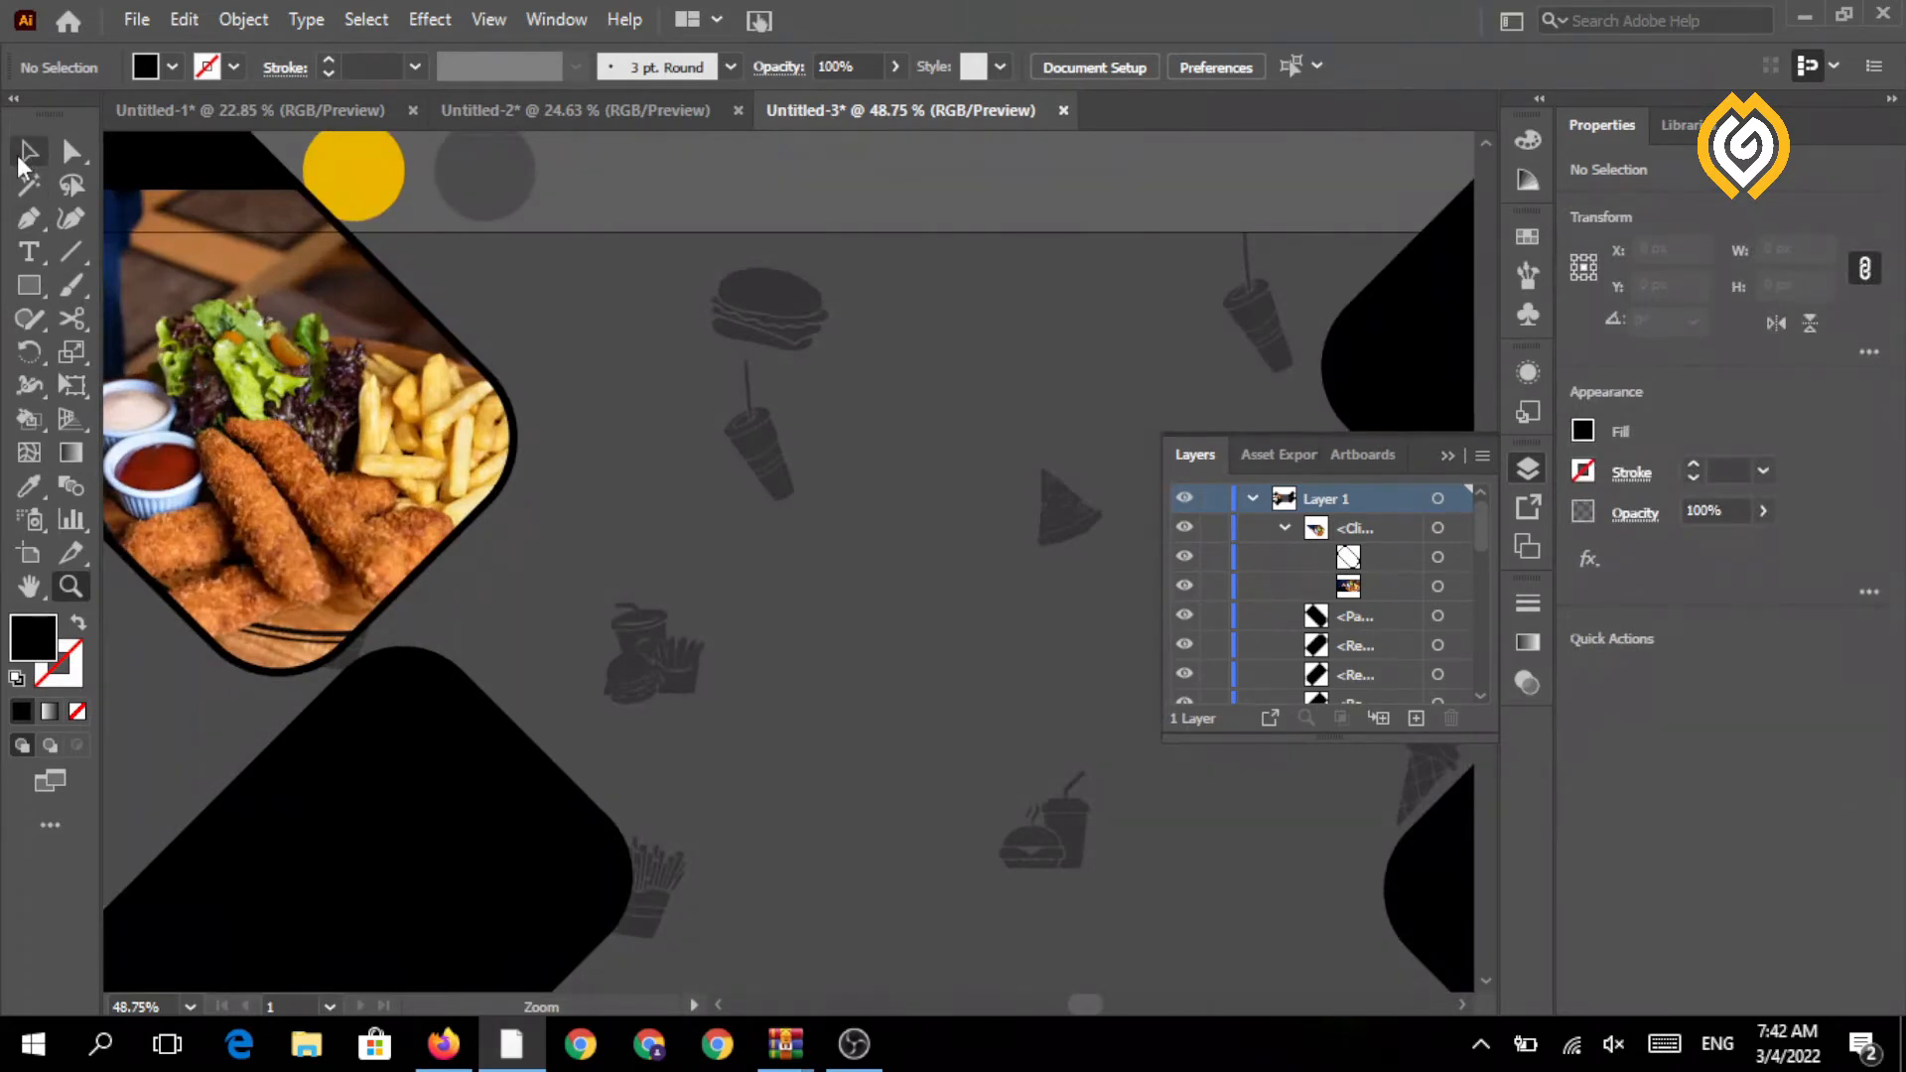
left_click(24, 154)
left_click(466, 541)
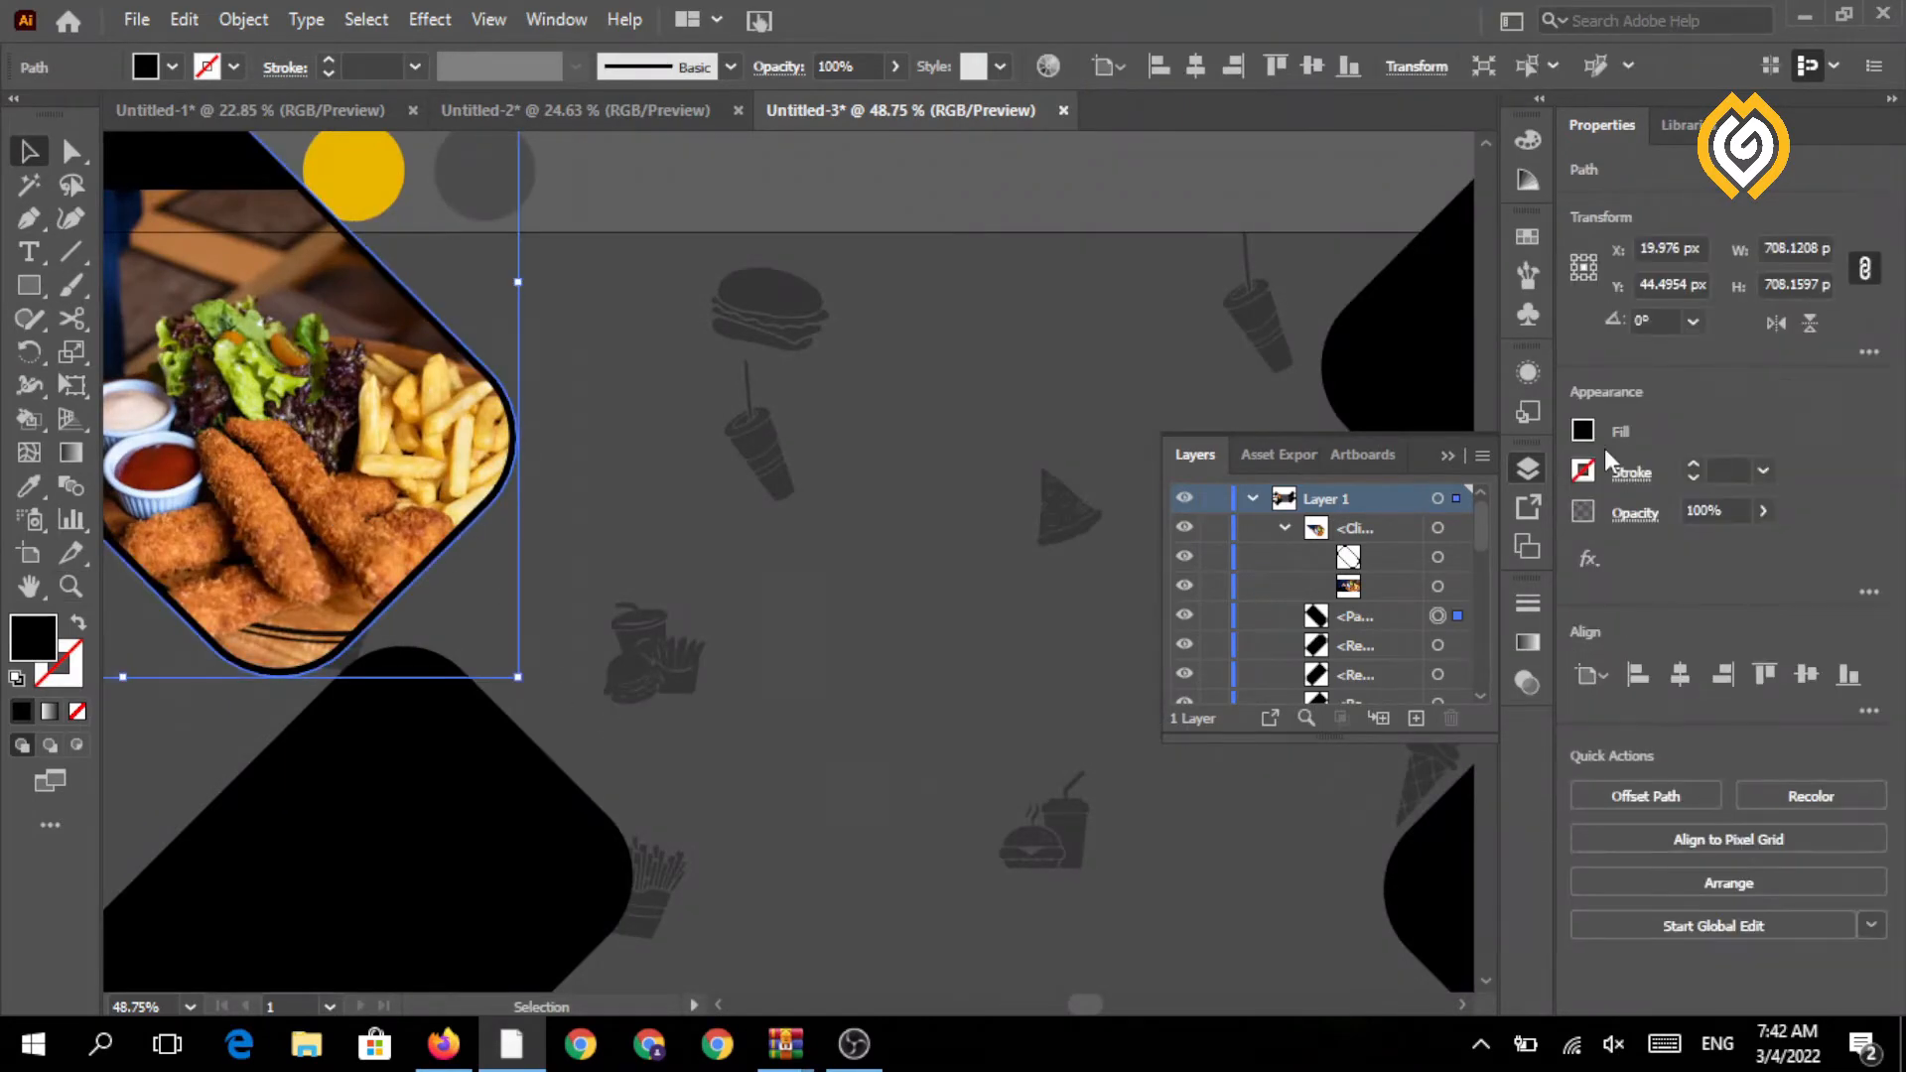
left_click(1583, 470)
left_click(1319, 530)
left_click(1721, 409)
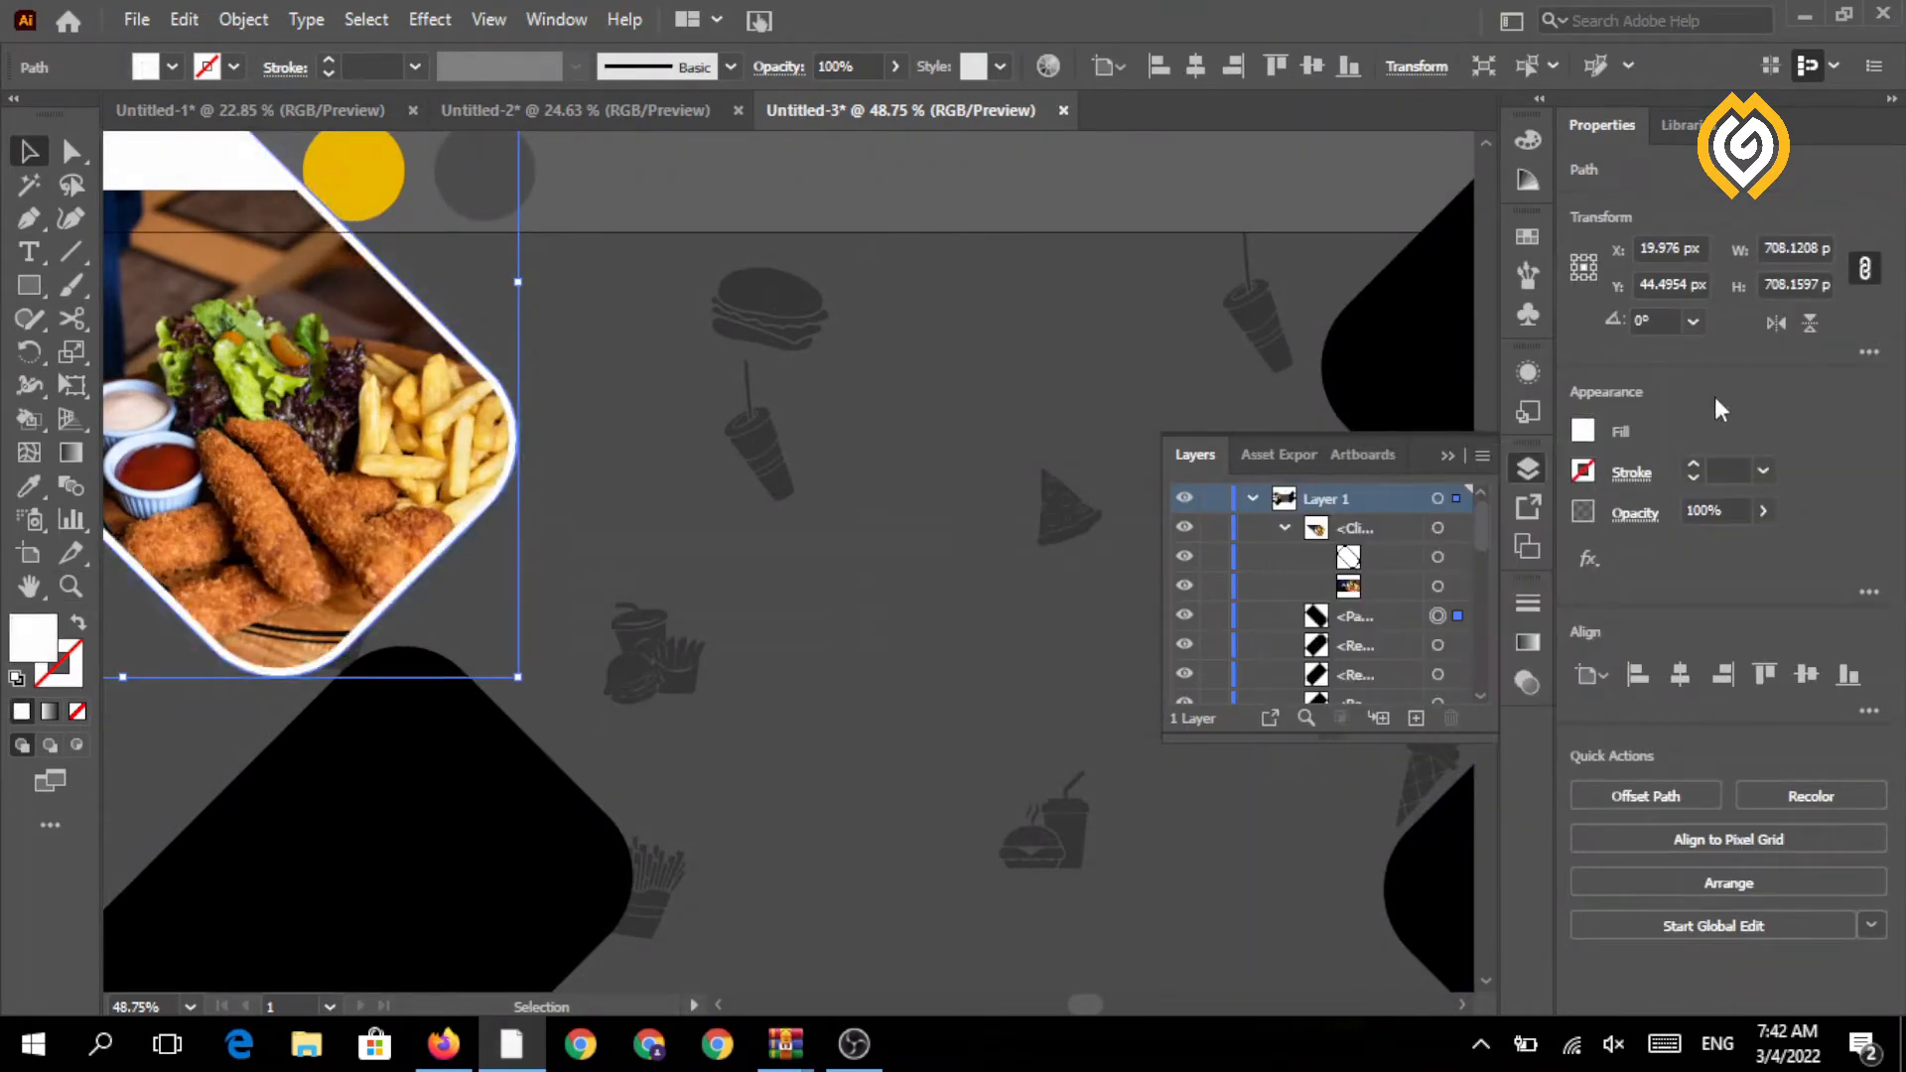
left_click(799, 563)
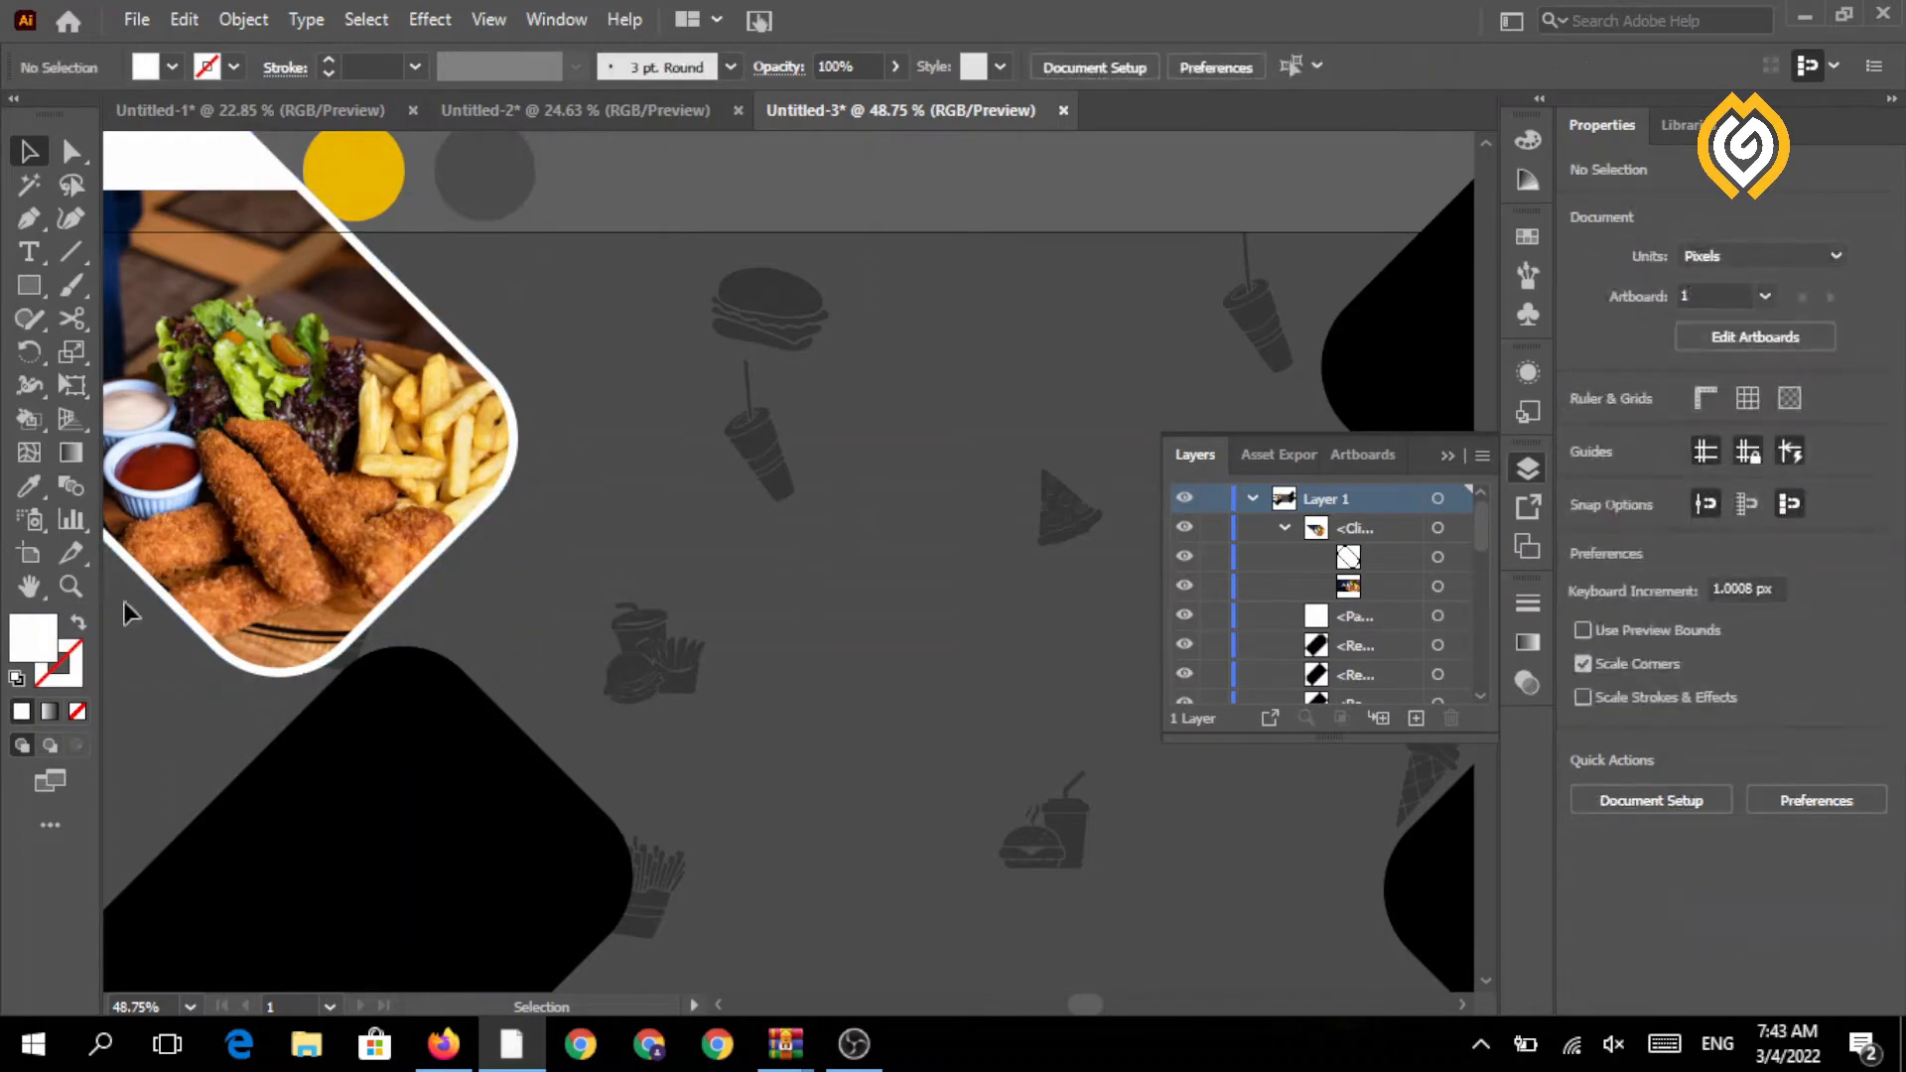
- Enlarge the burger and fries photo to about 606 by 404 px, bring it to the front and place it over the lower-left rectangle
left_click_drag(569, 692, 432, 647)
left_click_drag(396, 646, 369, 652)
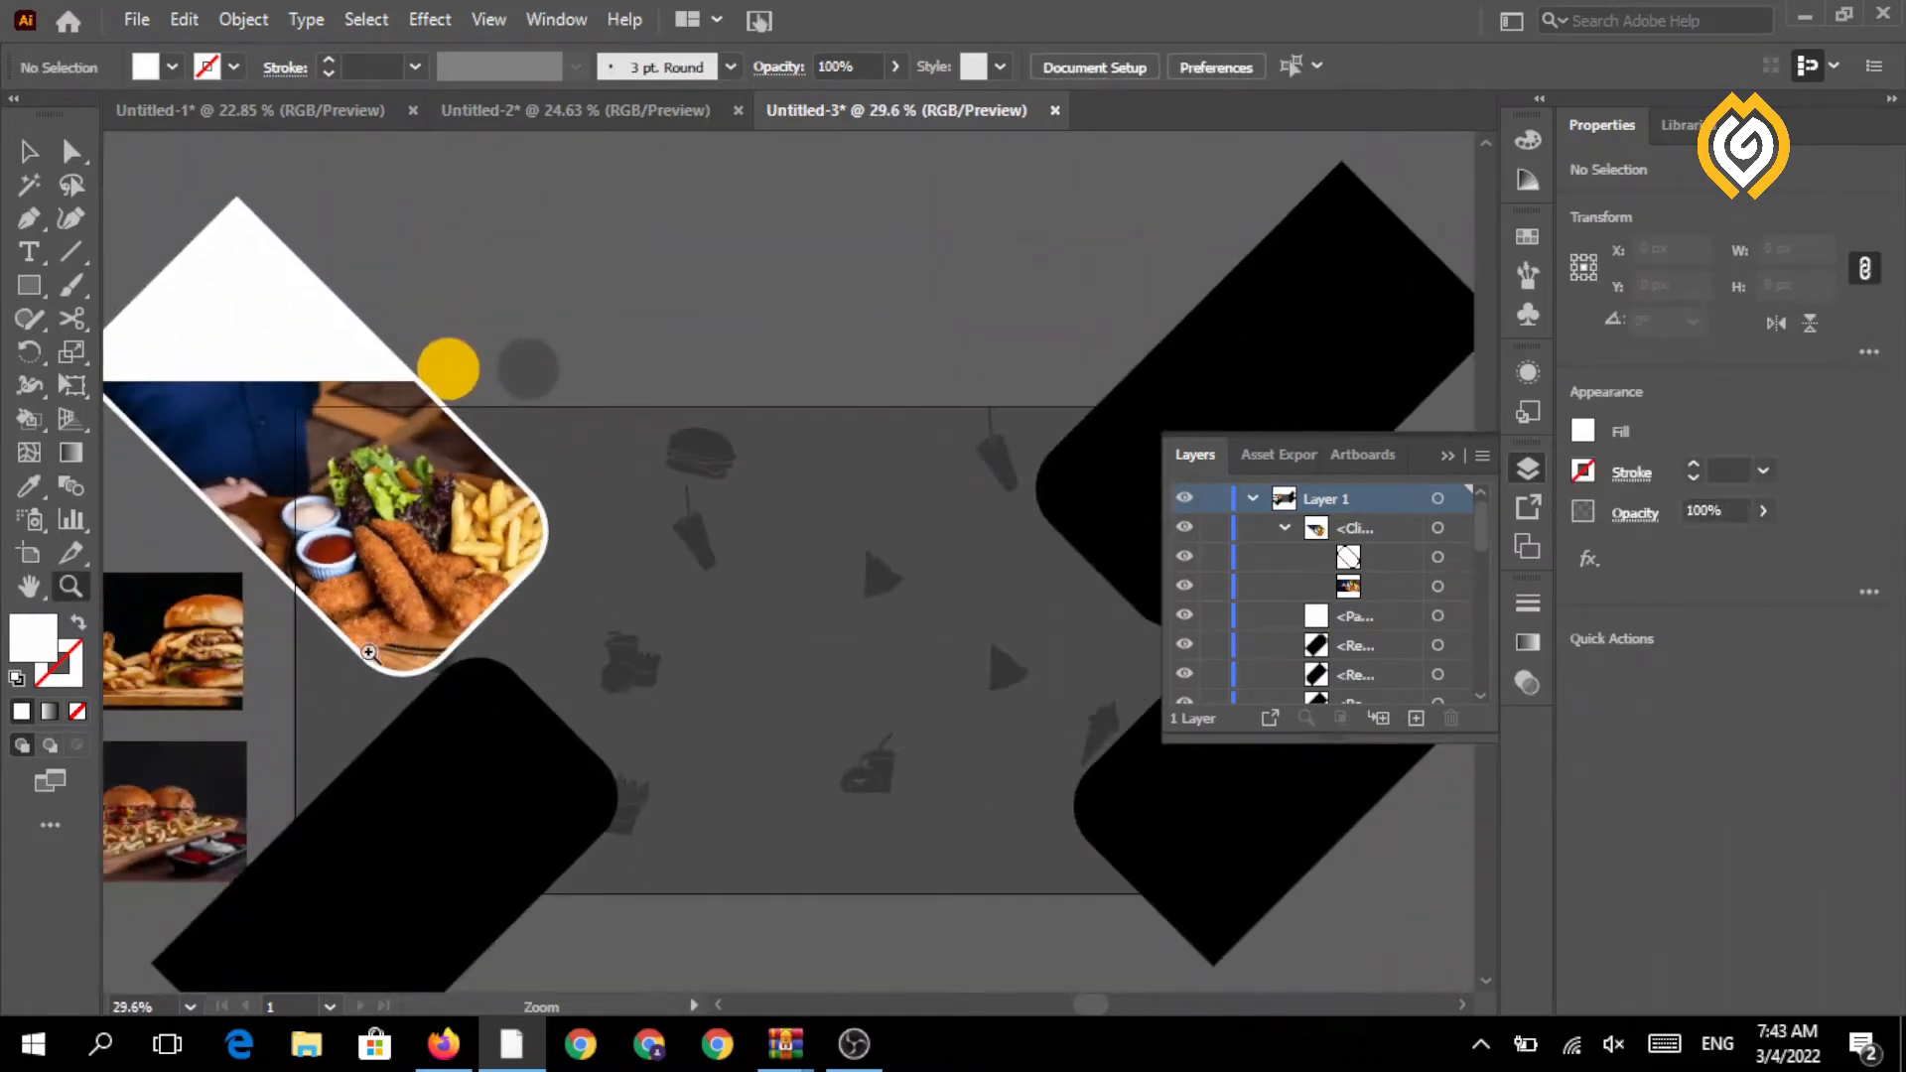
left_click_drag(502, 652, 536, 437)
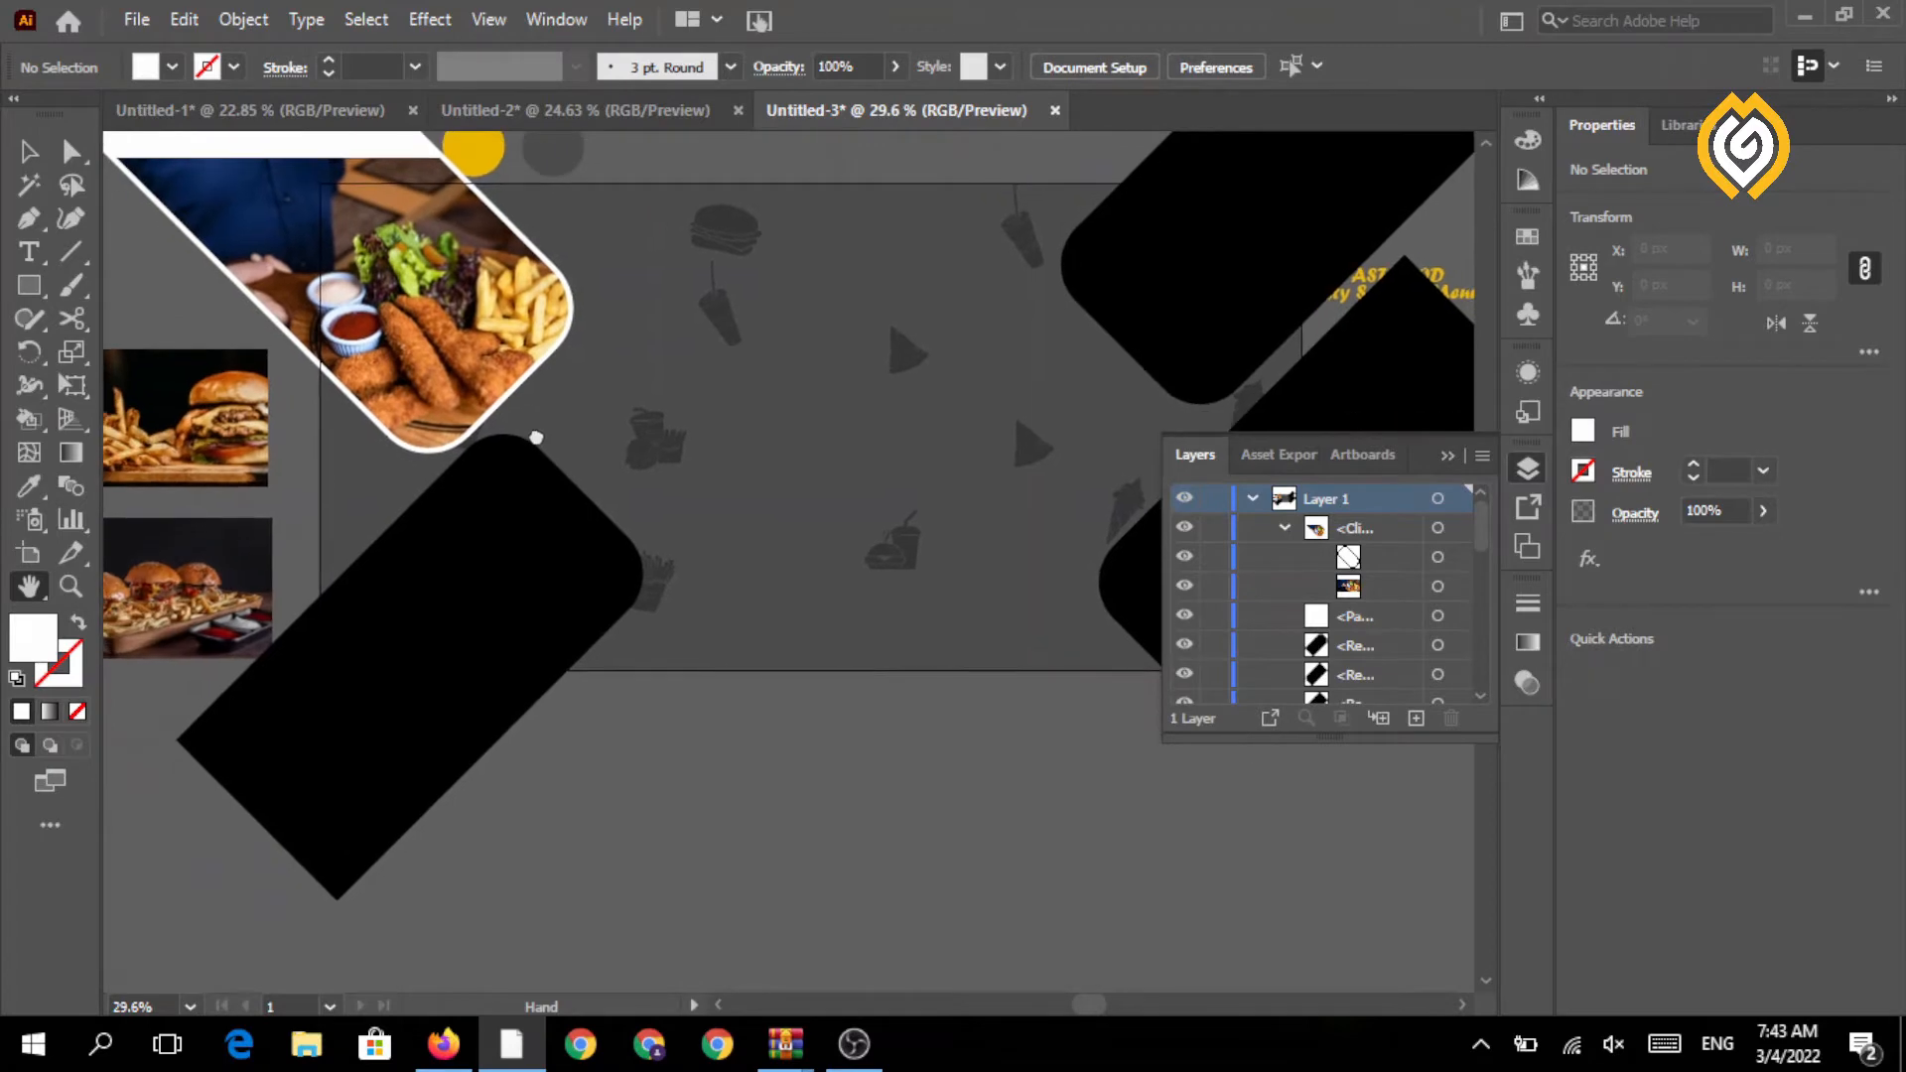
left_click(139, 457)
left_click_drag(275, 493, 681, 767)
right_click(175, 434)
mouse_move(316, 678)
left_click(555, 659)
left_click_drag(532, 659, 467, 675)
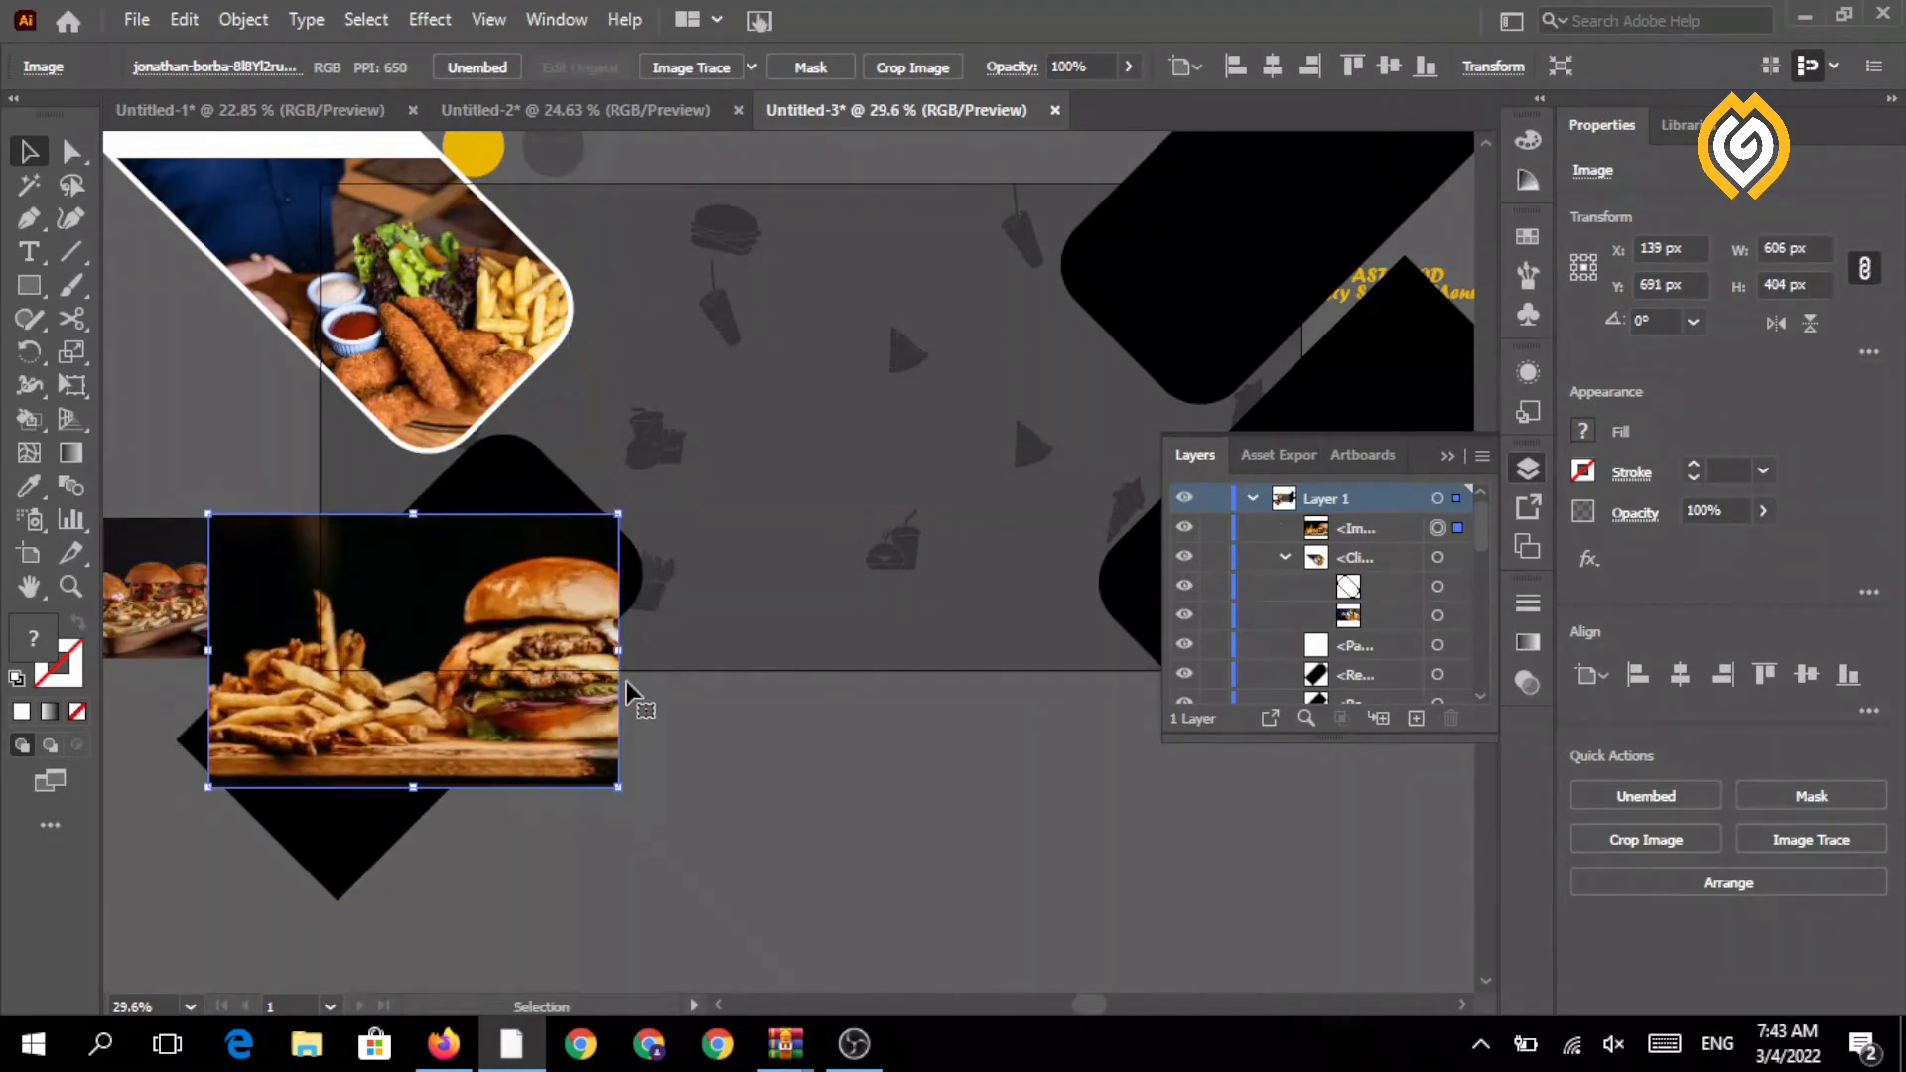
- Bring the lower-left black rectangle in front of the burger and fries photo and keep it selected
left_click(401, 460)
left_click(487, 481)
right_click(487, 482)
mouse_move(635, 879)
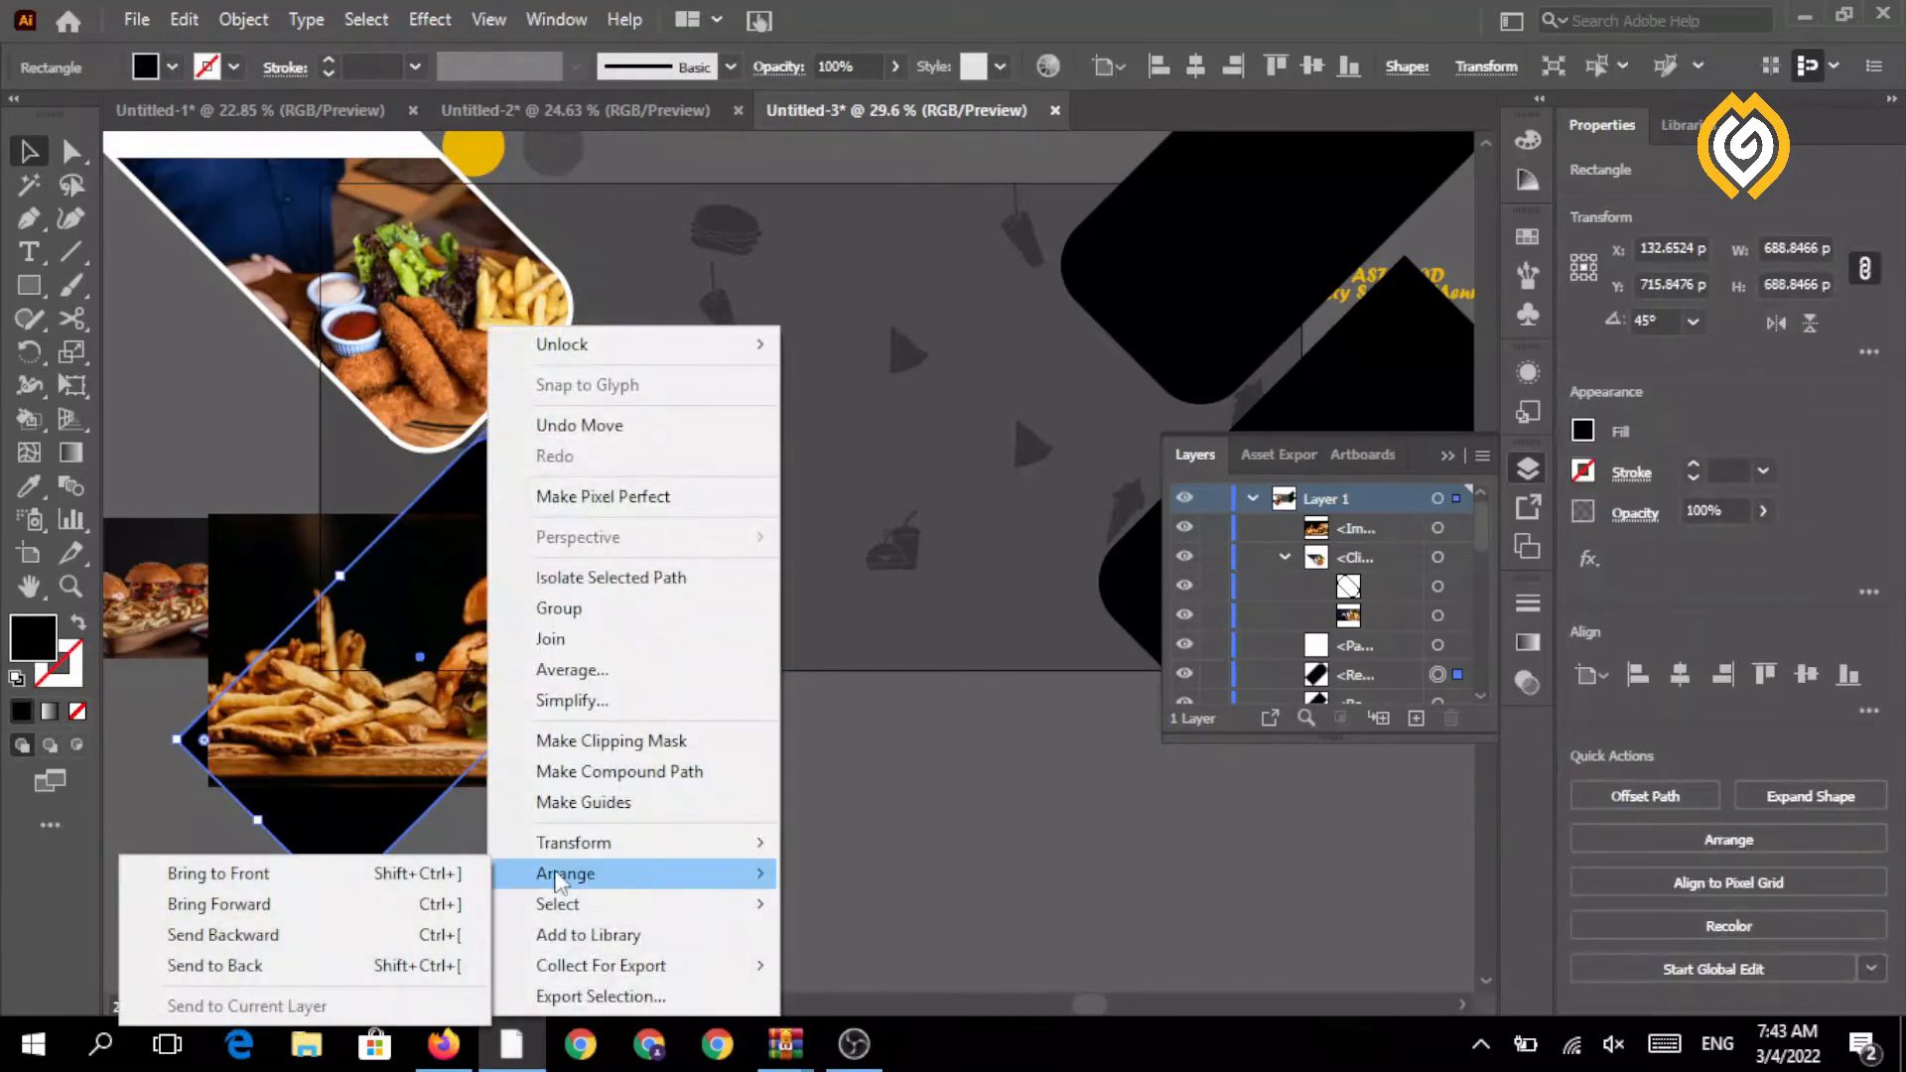
left_click(387, 872)
left_click(766, 909)
left_click(452, 670)
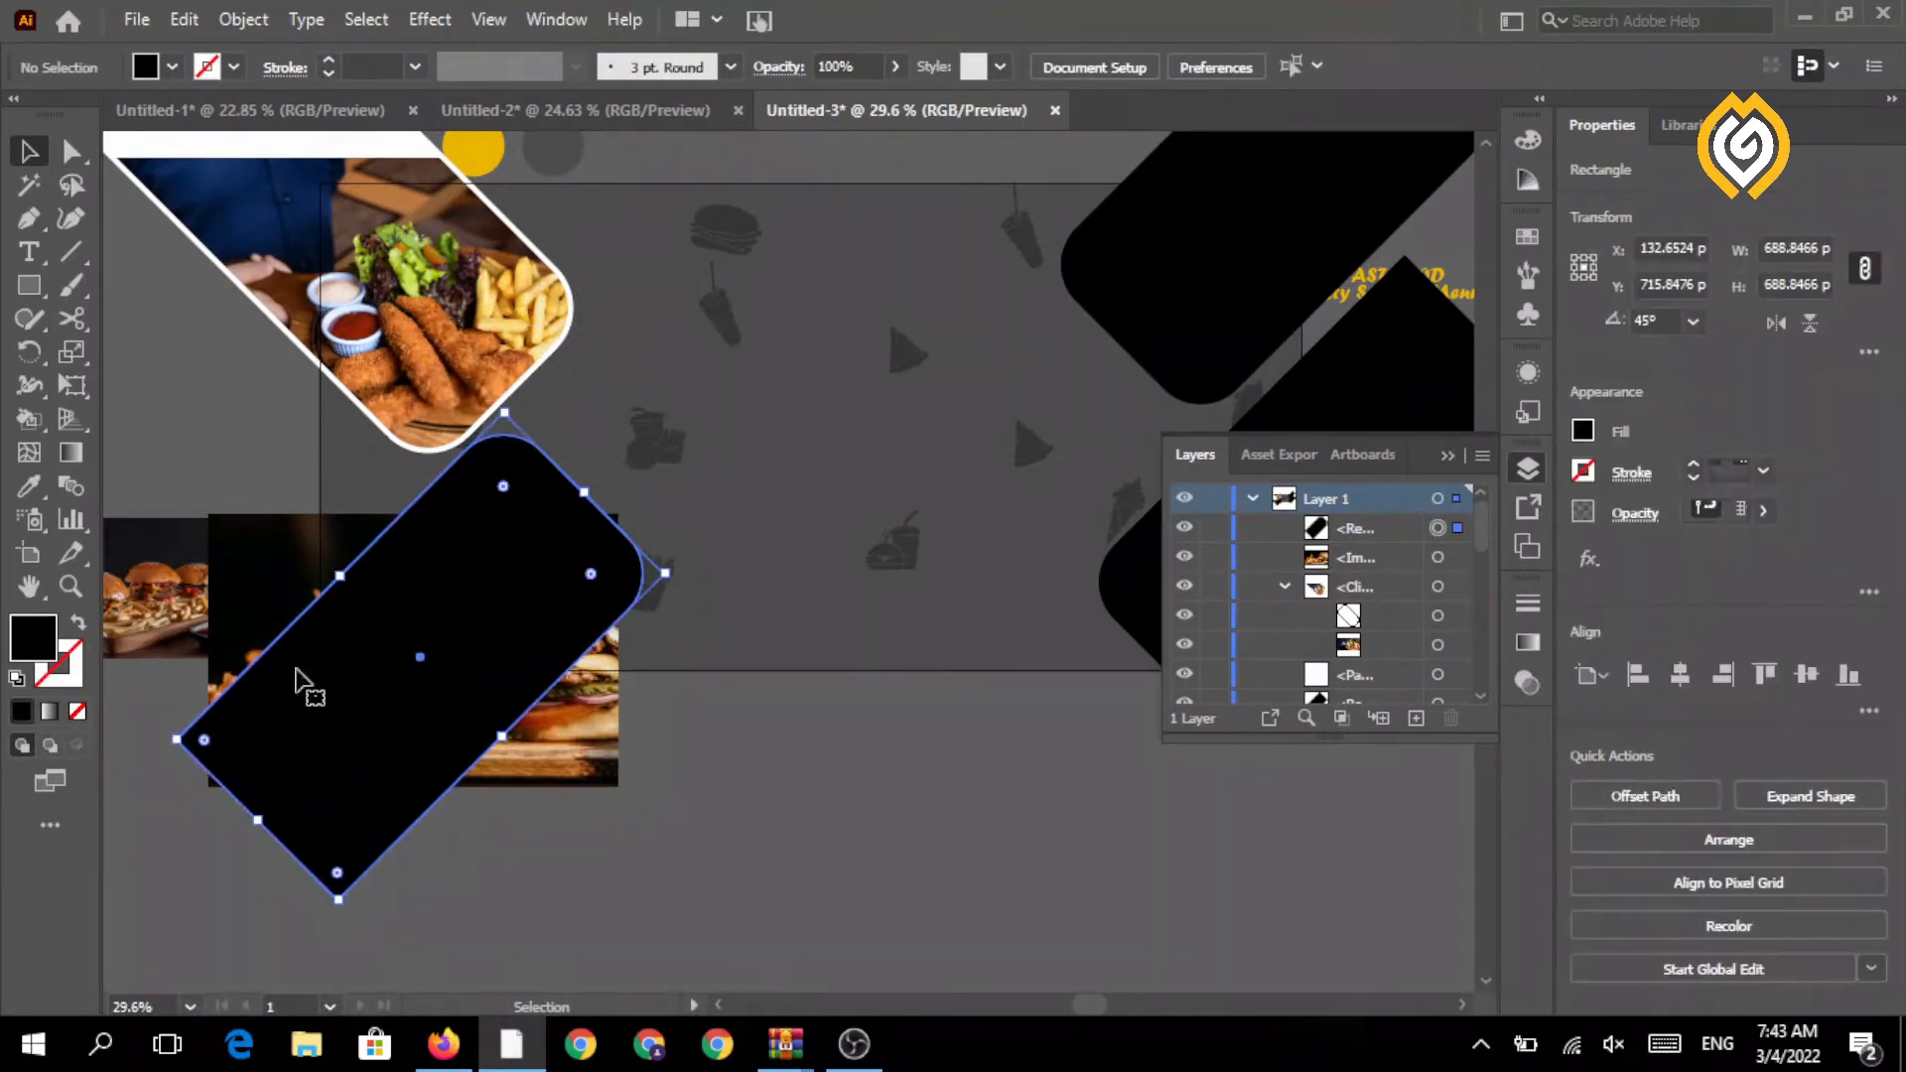
- Offset the lower-left rectangle's path by 8 px with miter joins
left_click(251, 24)
mouse_move(488, 934)
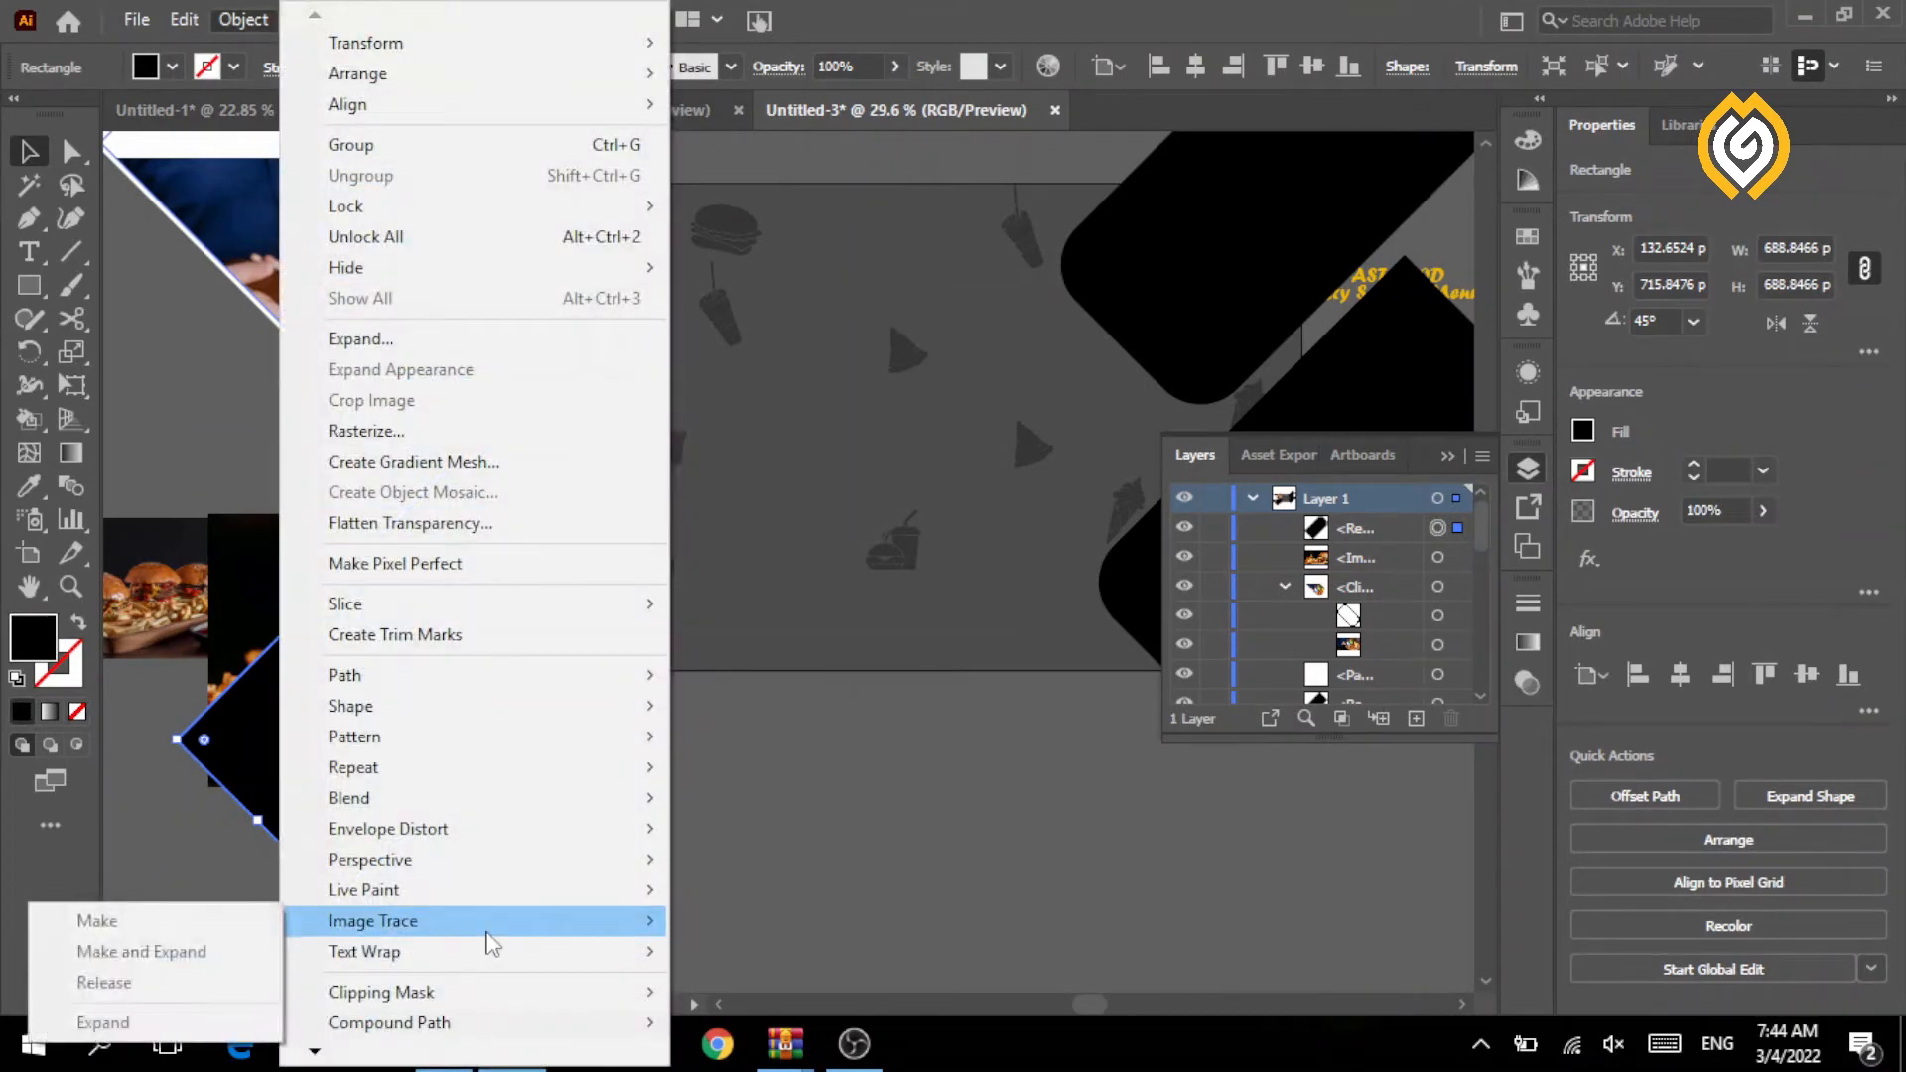
mouse_move(516, 685)
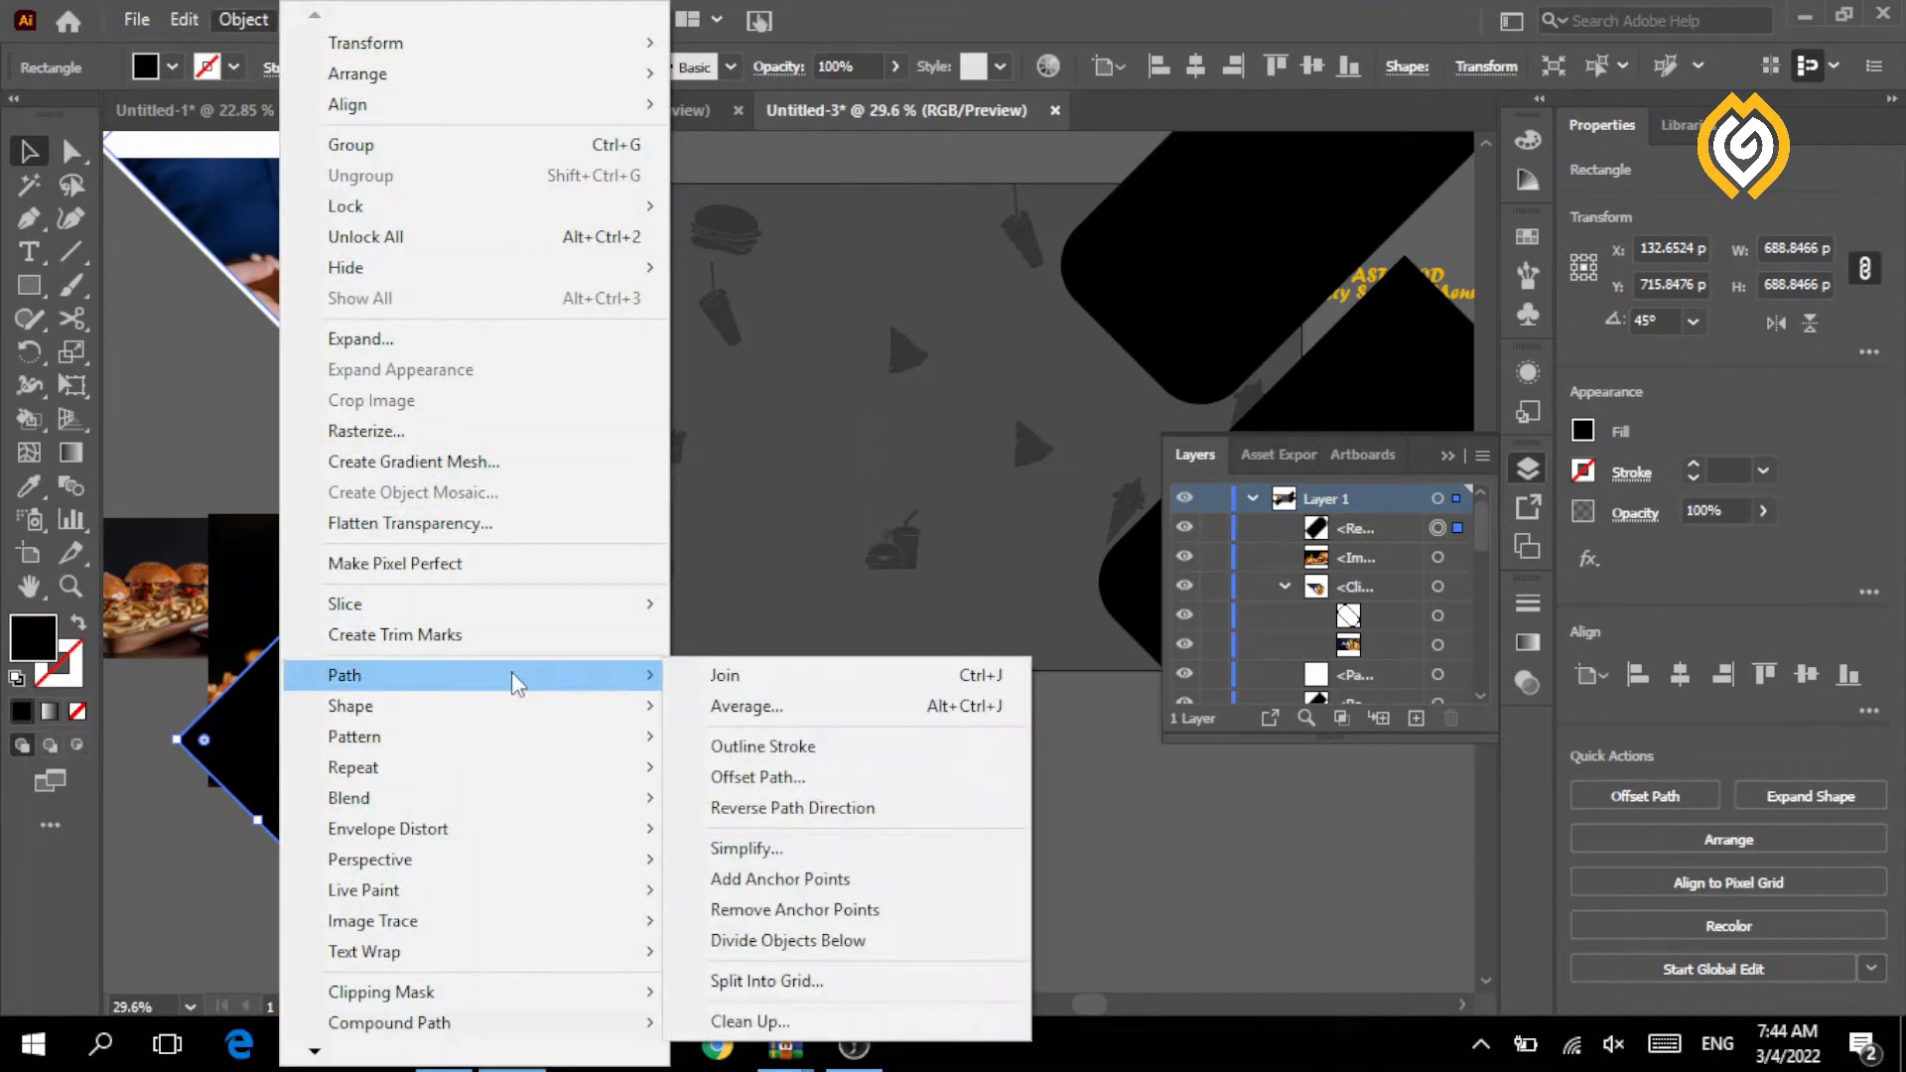
left_click(760, 778)
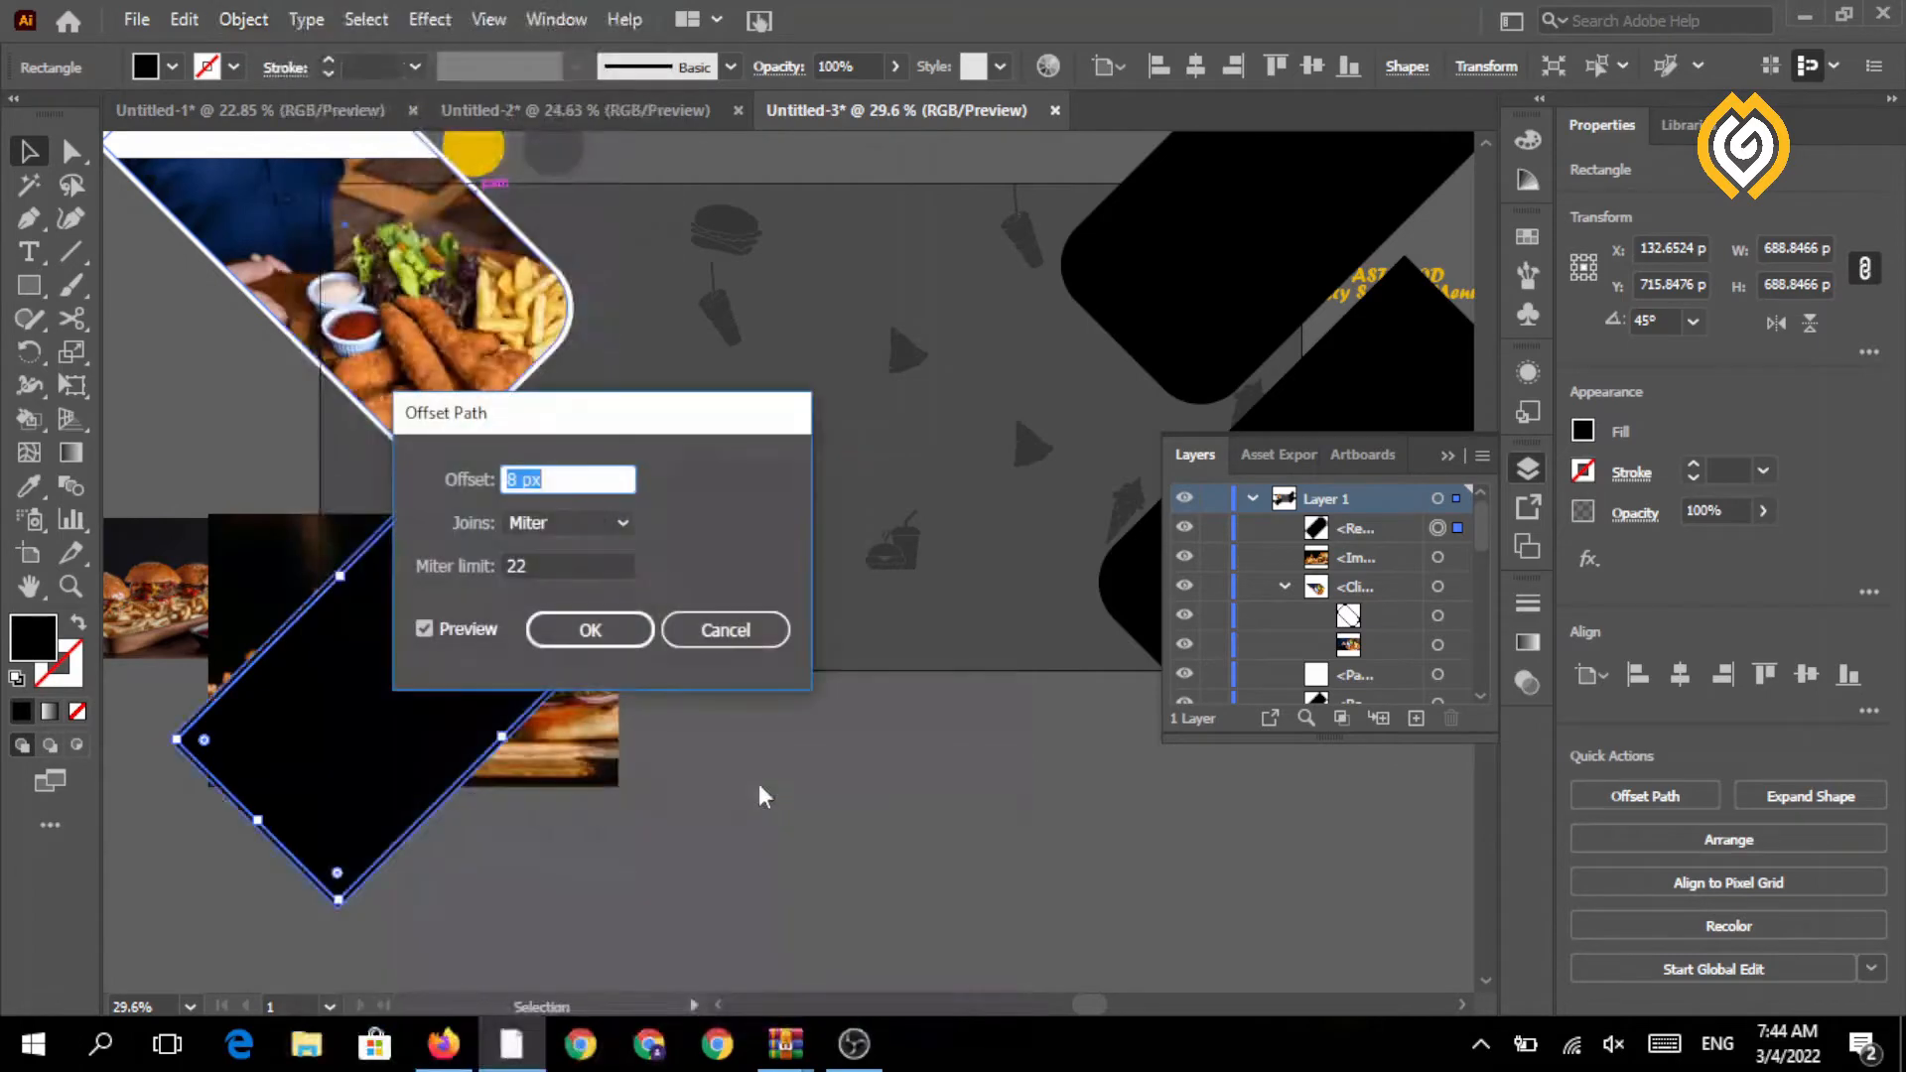
left_click(596, 631)
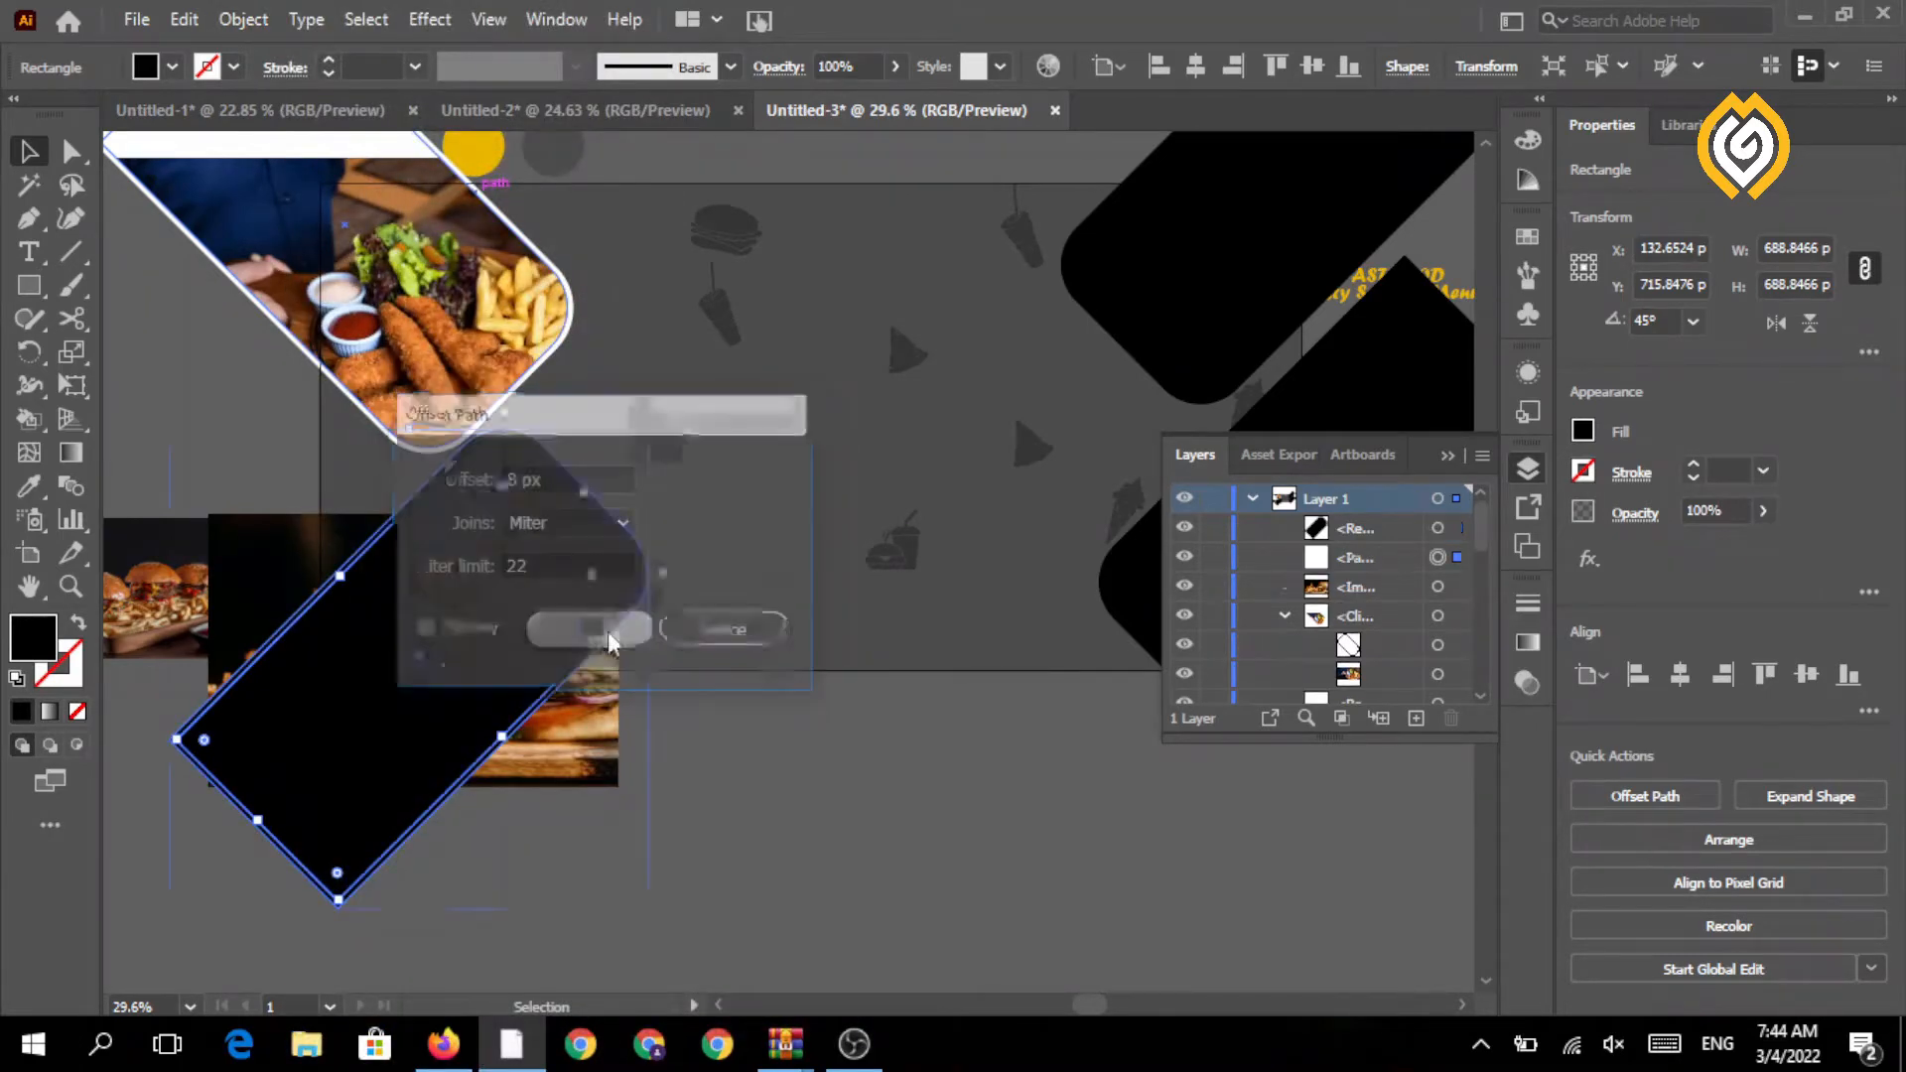
- Make a clipping mask from the lower-left rectangle and the burger and fries photo
left_click(594, 749)
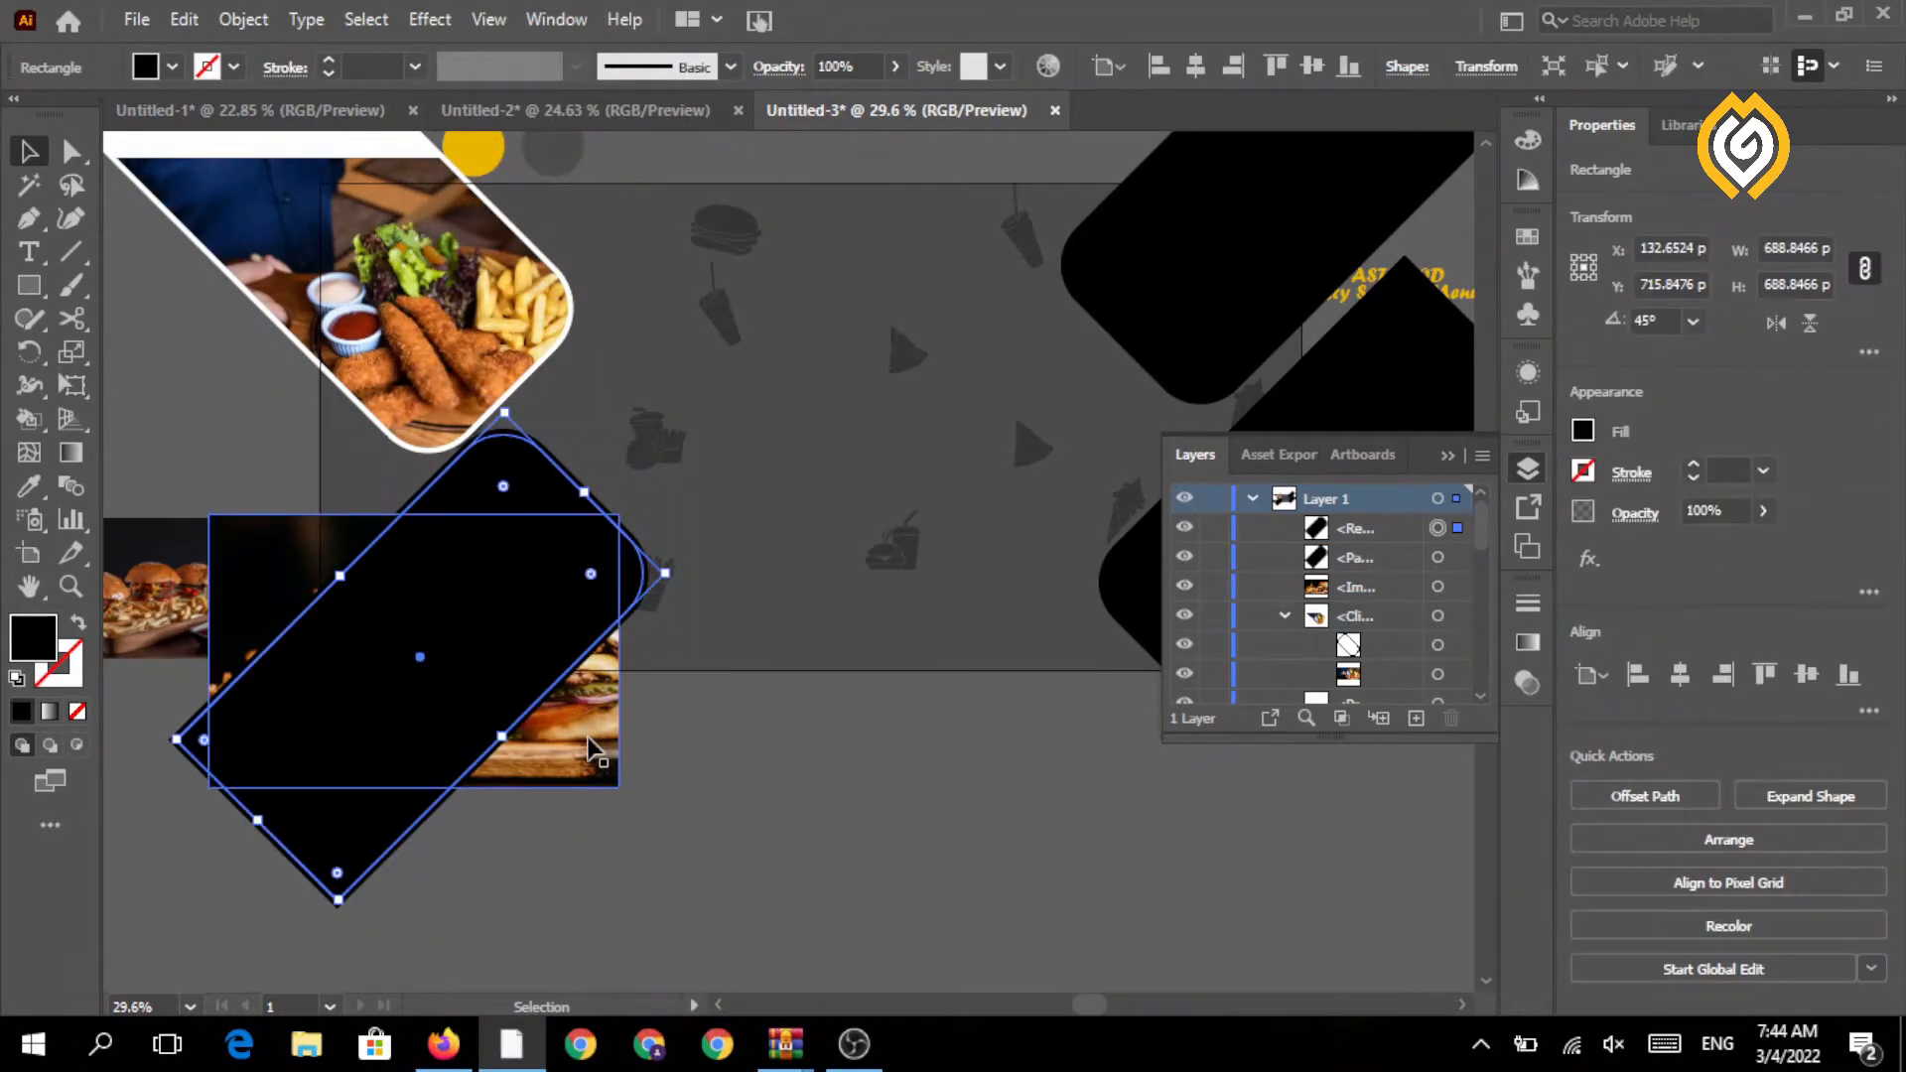
left_click(593, 750, "shift")
left_click(242, 19)
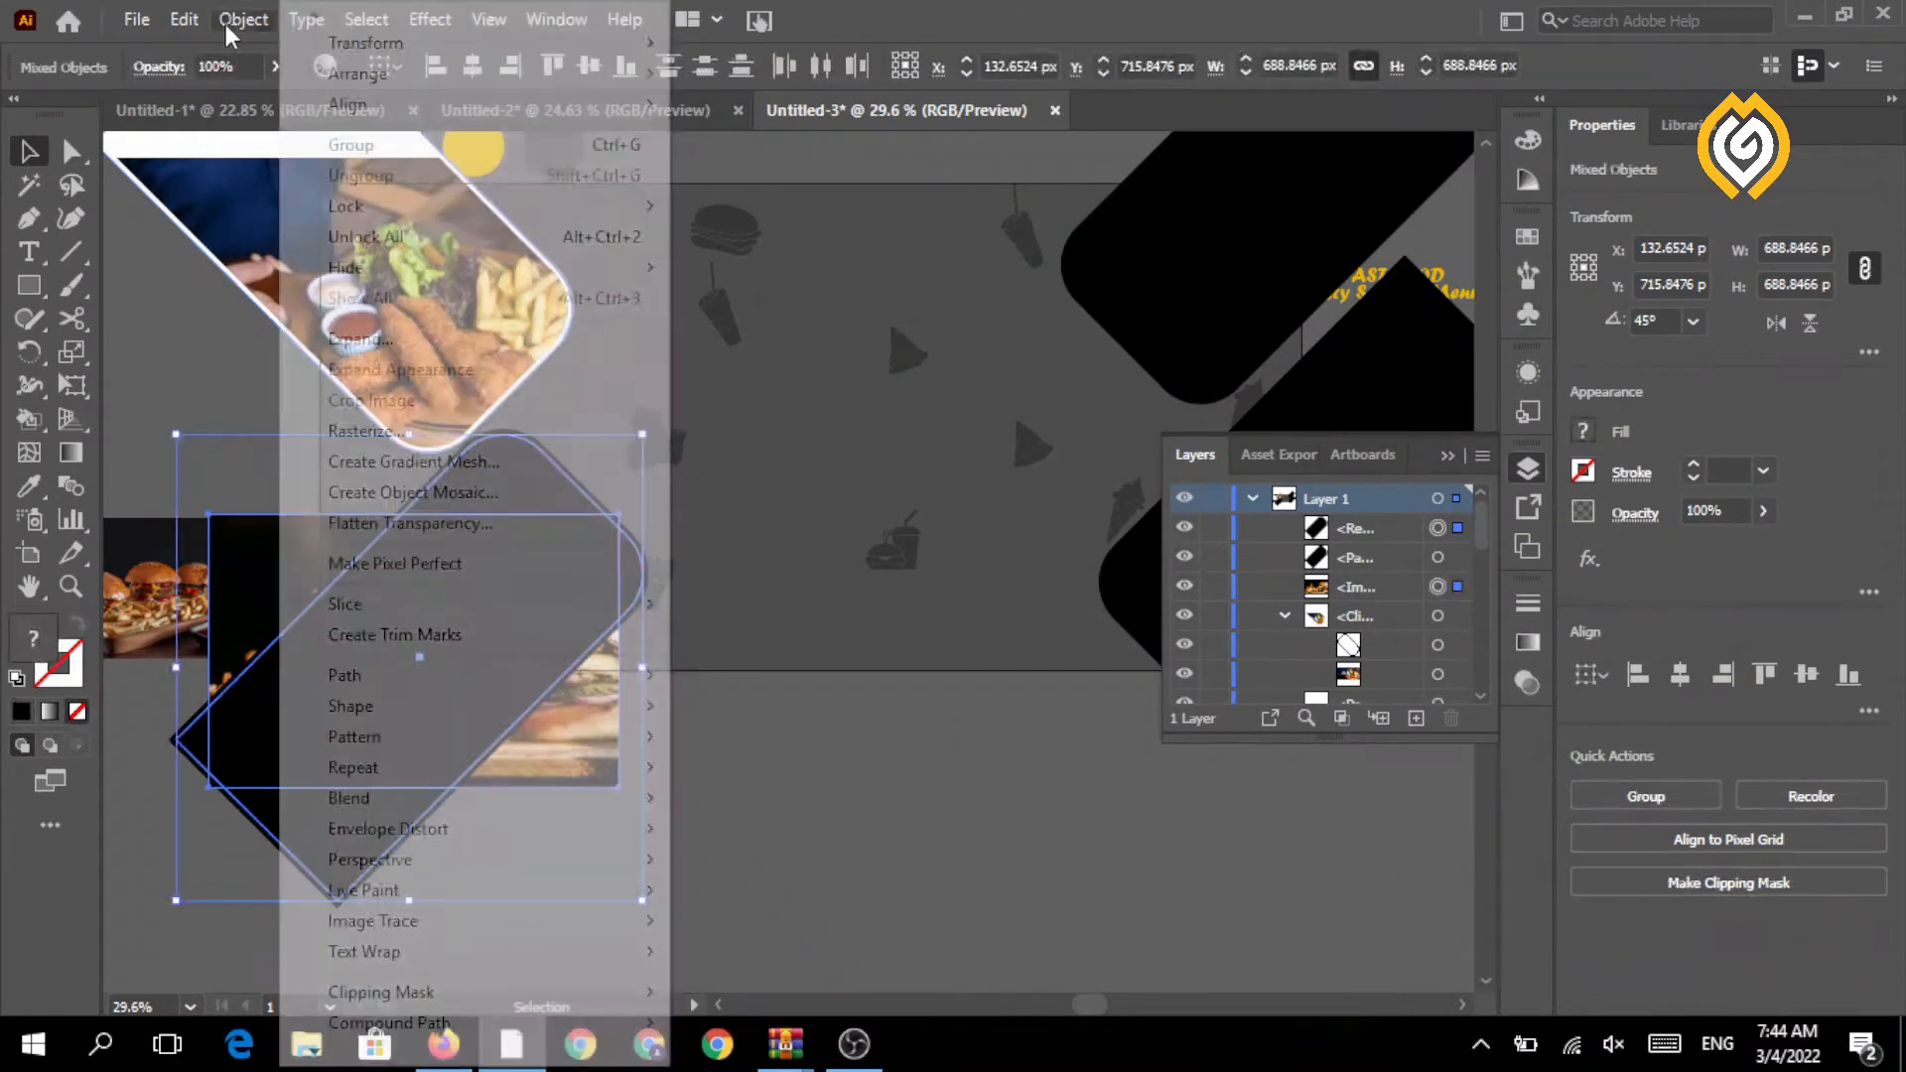
mouse_move(481, 988)
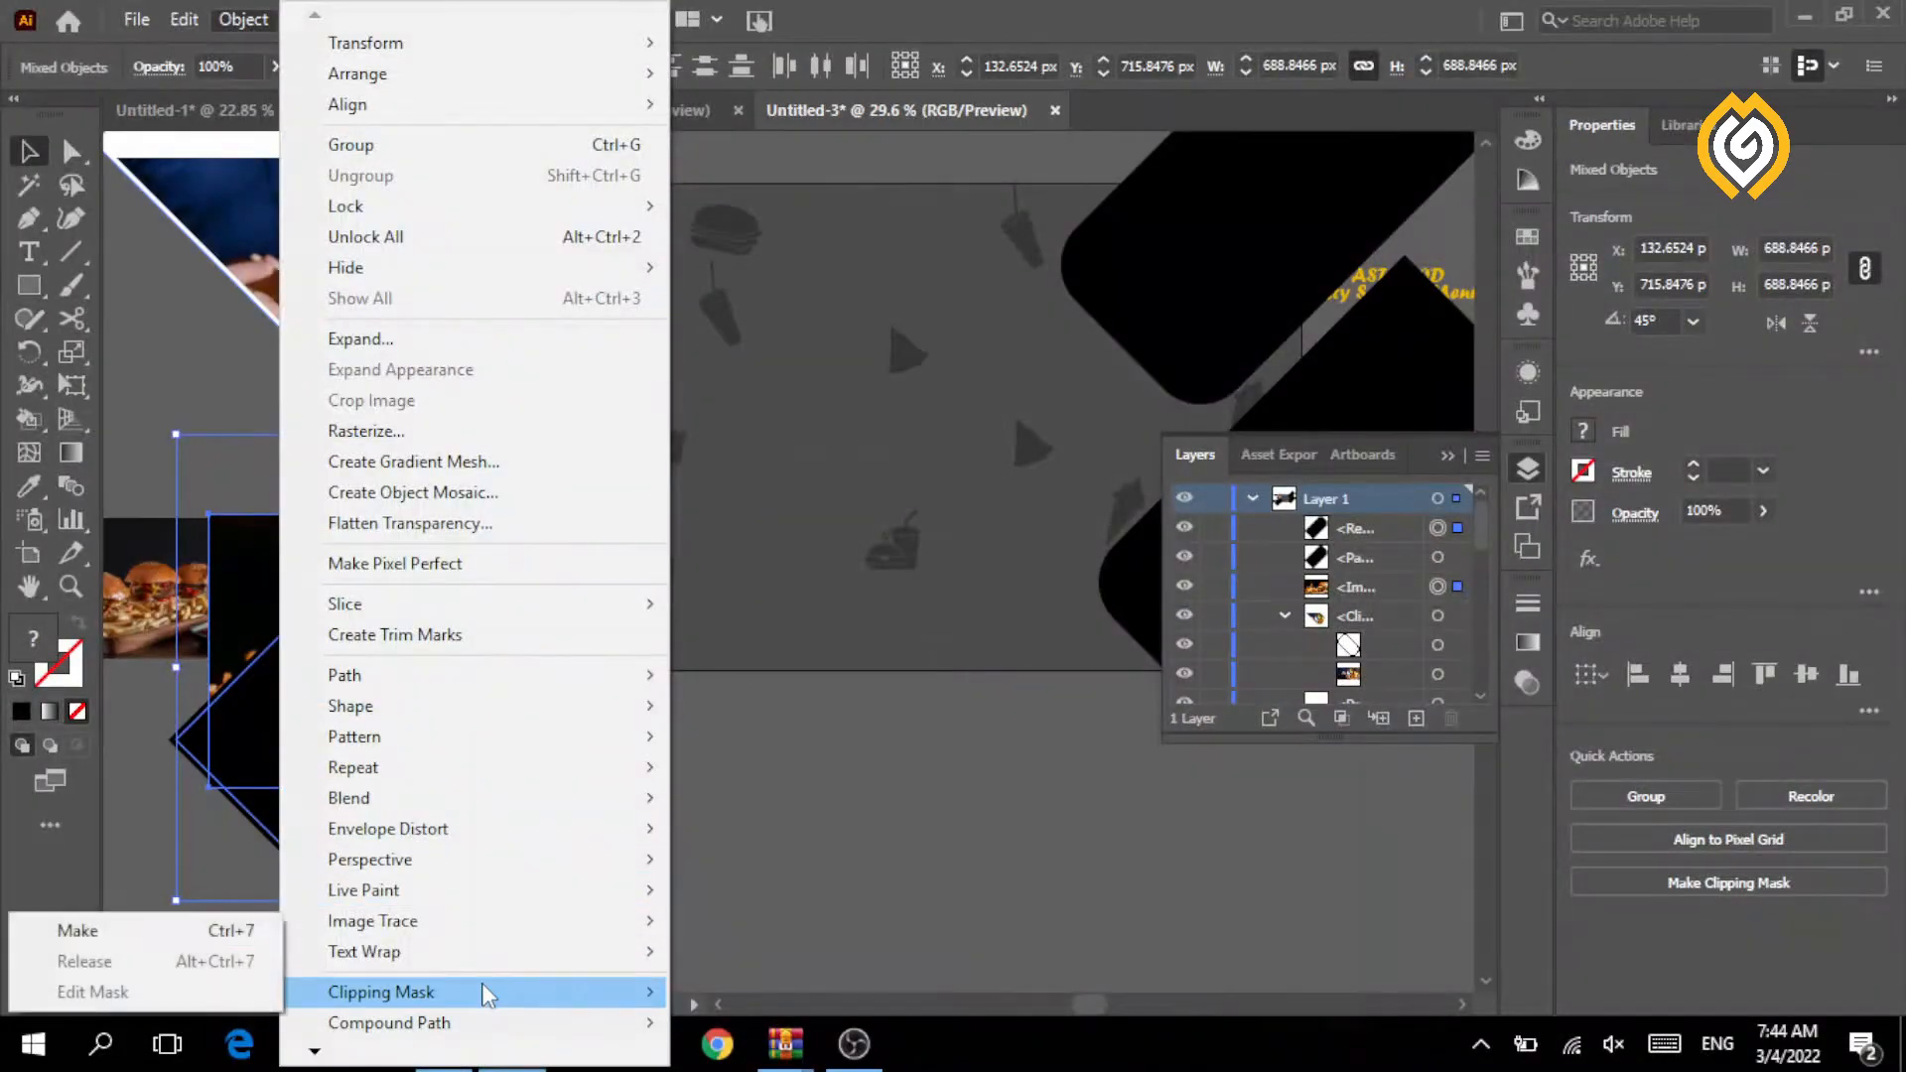
left_click(77, 931)
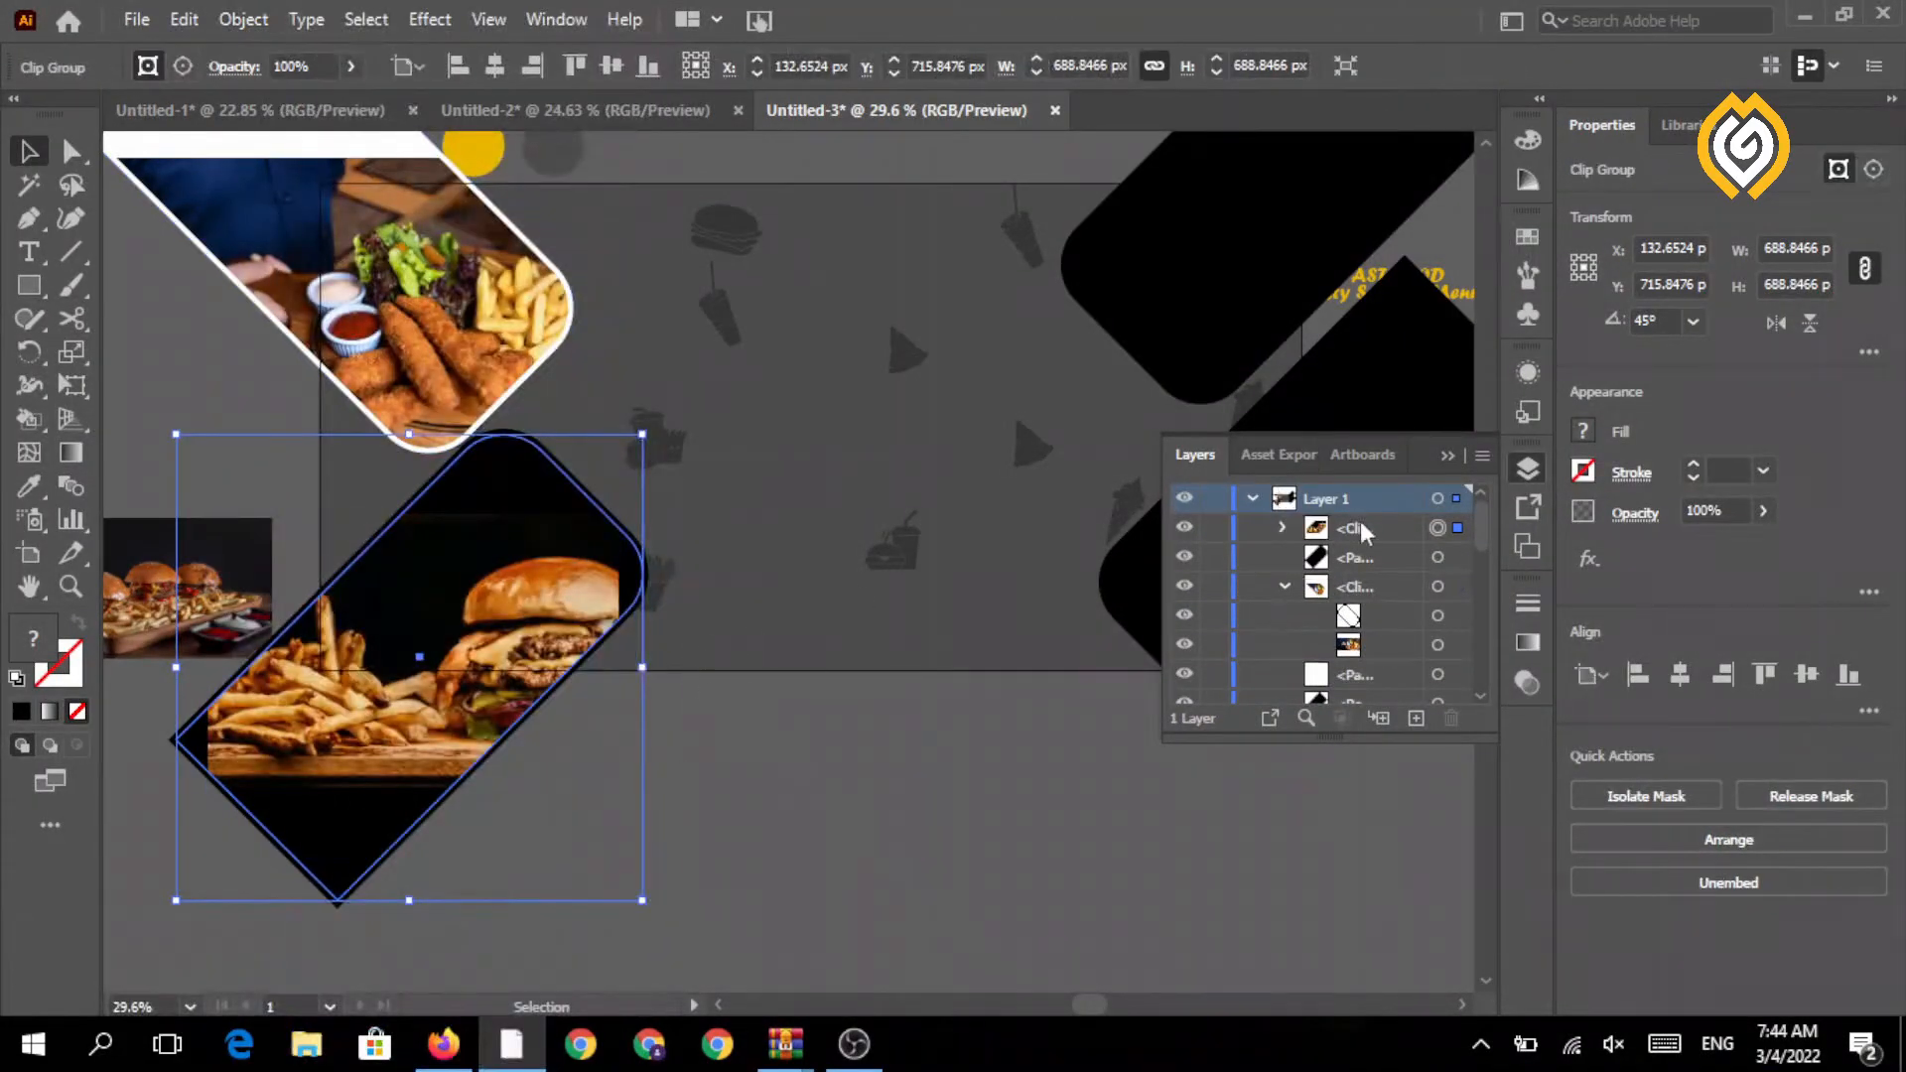
- Enlarge and reposition the burger and fries photo inside its clipping mask so it fills the rectangle's rounded end
left_click(1283, 529)
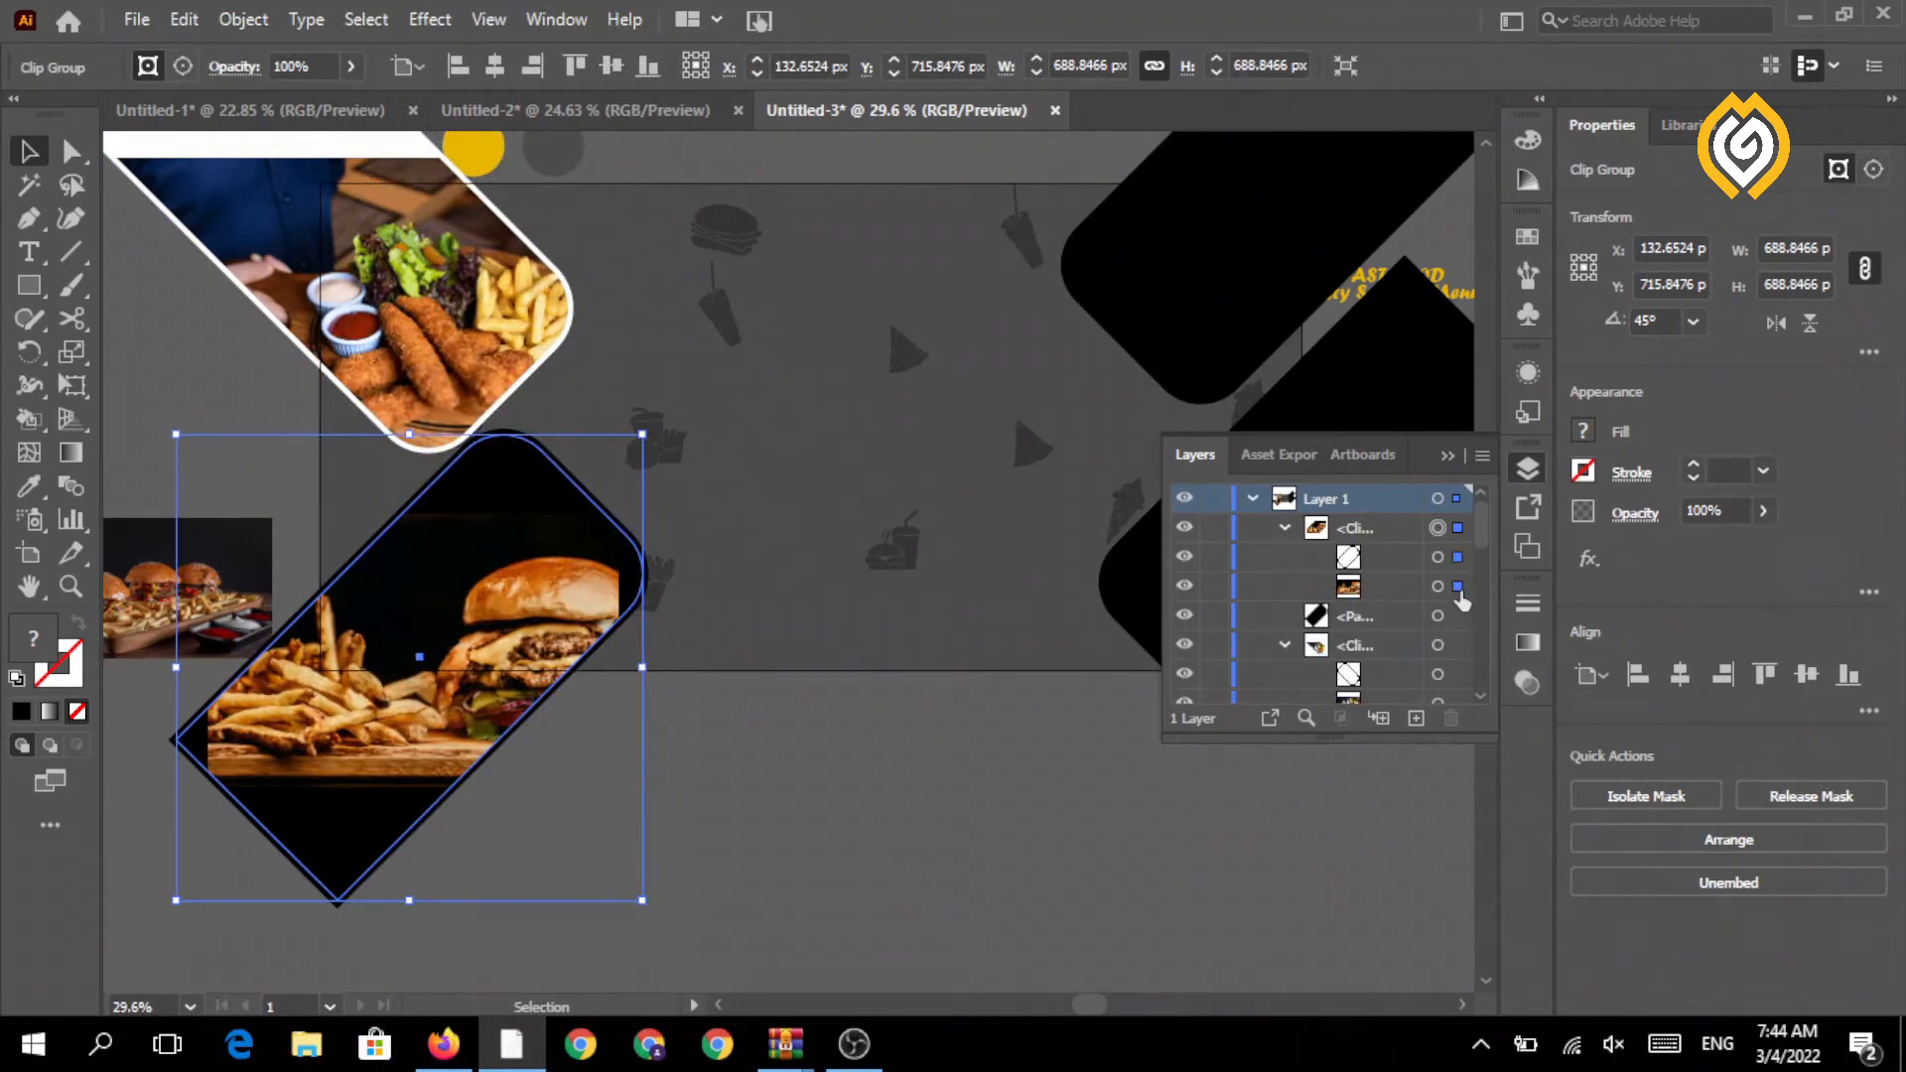
left_click(1458, 587)
left_click_drag(620, 515, 691, 465)
left_click_drag(558, 568, 487, 536)
left_click_drag(635, 430, 660, 414)
left_click_drag(552, 576, 731, 540)
left_click(766, 778)
- Fill the offset path behind the burger and fries photo with white as a border
key("z")
key("v")
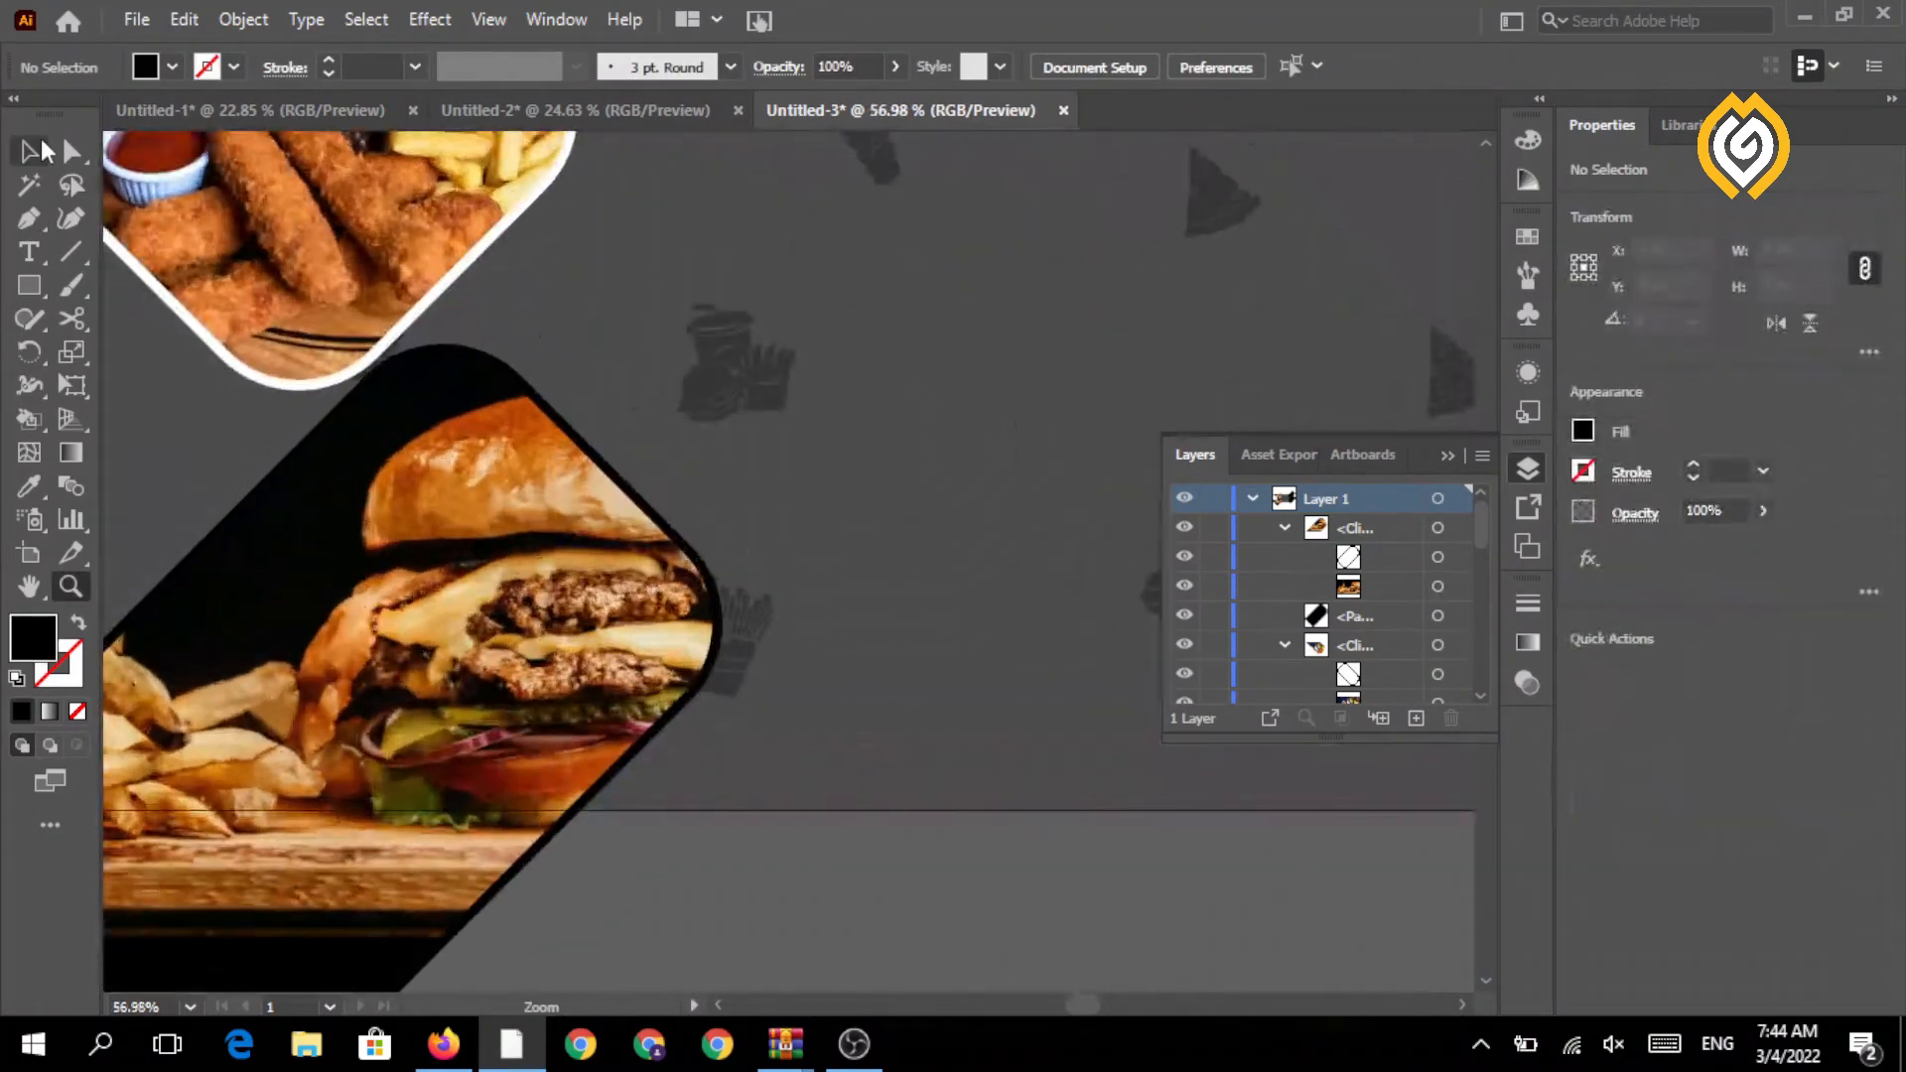
left_click(596, 455)
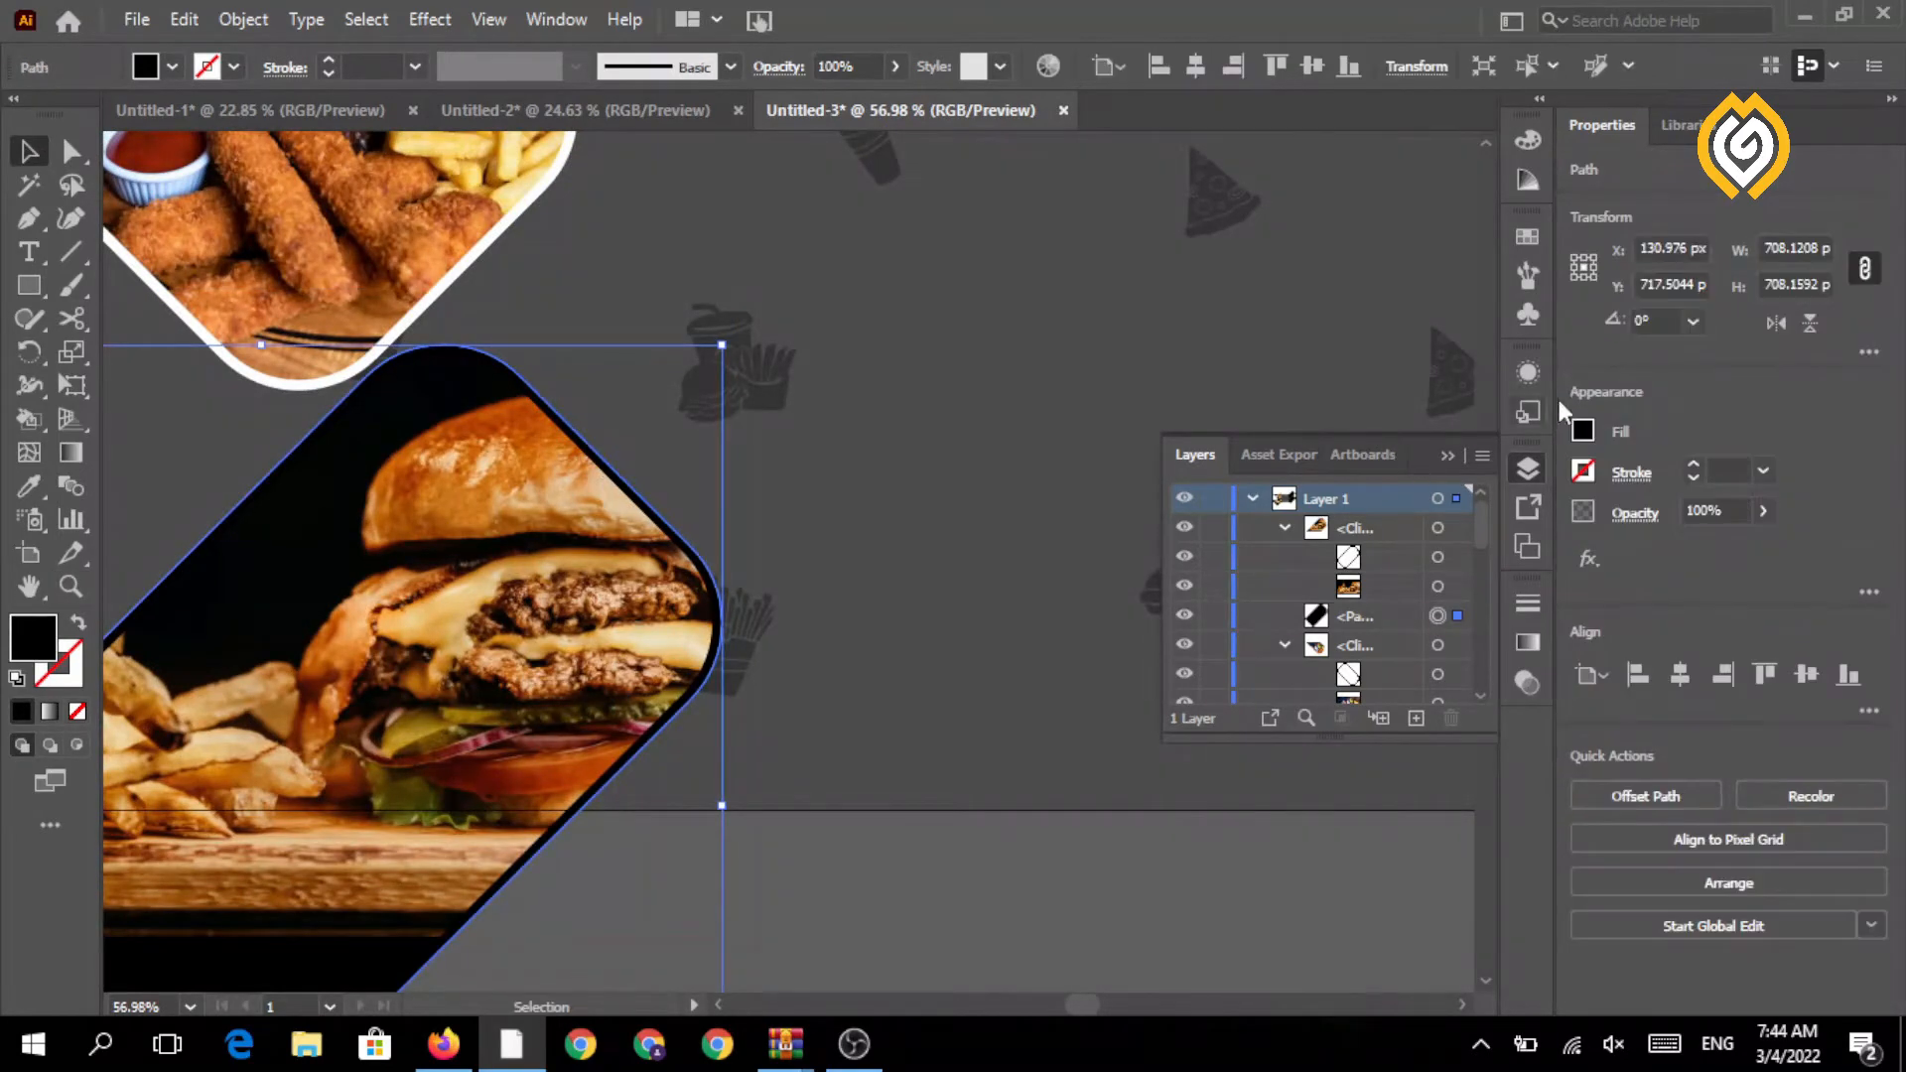
left_click(1578, 434)
left_click(1318, 536)
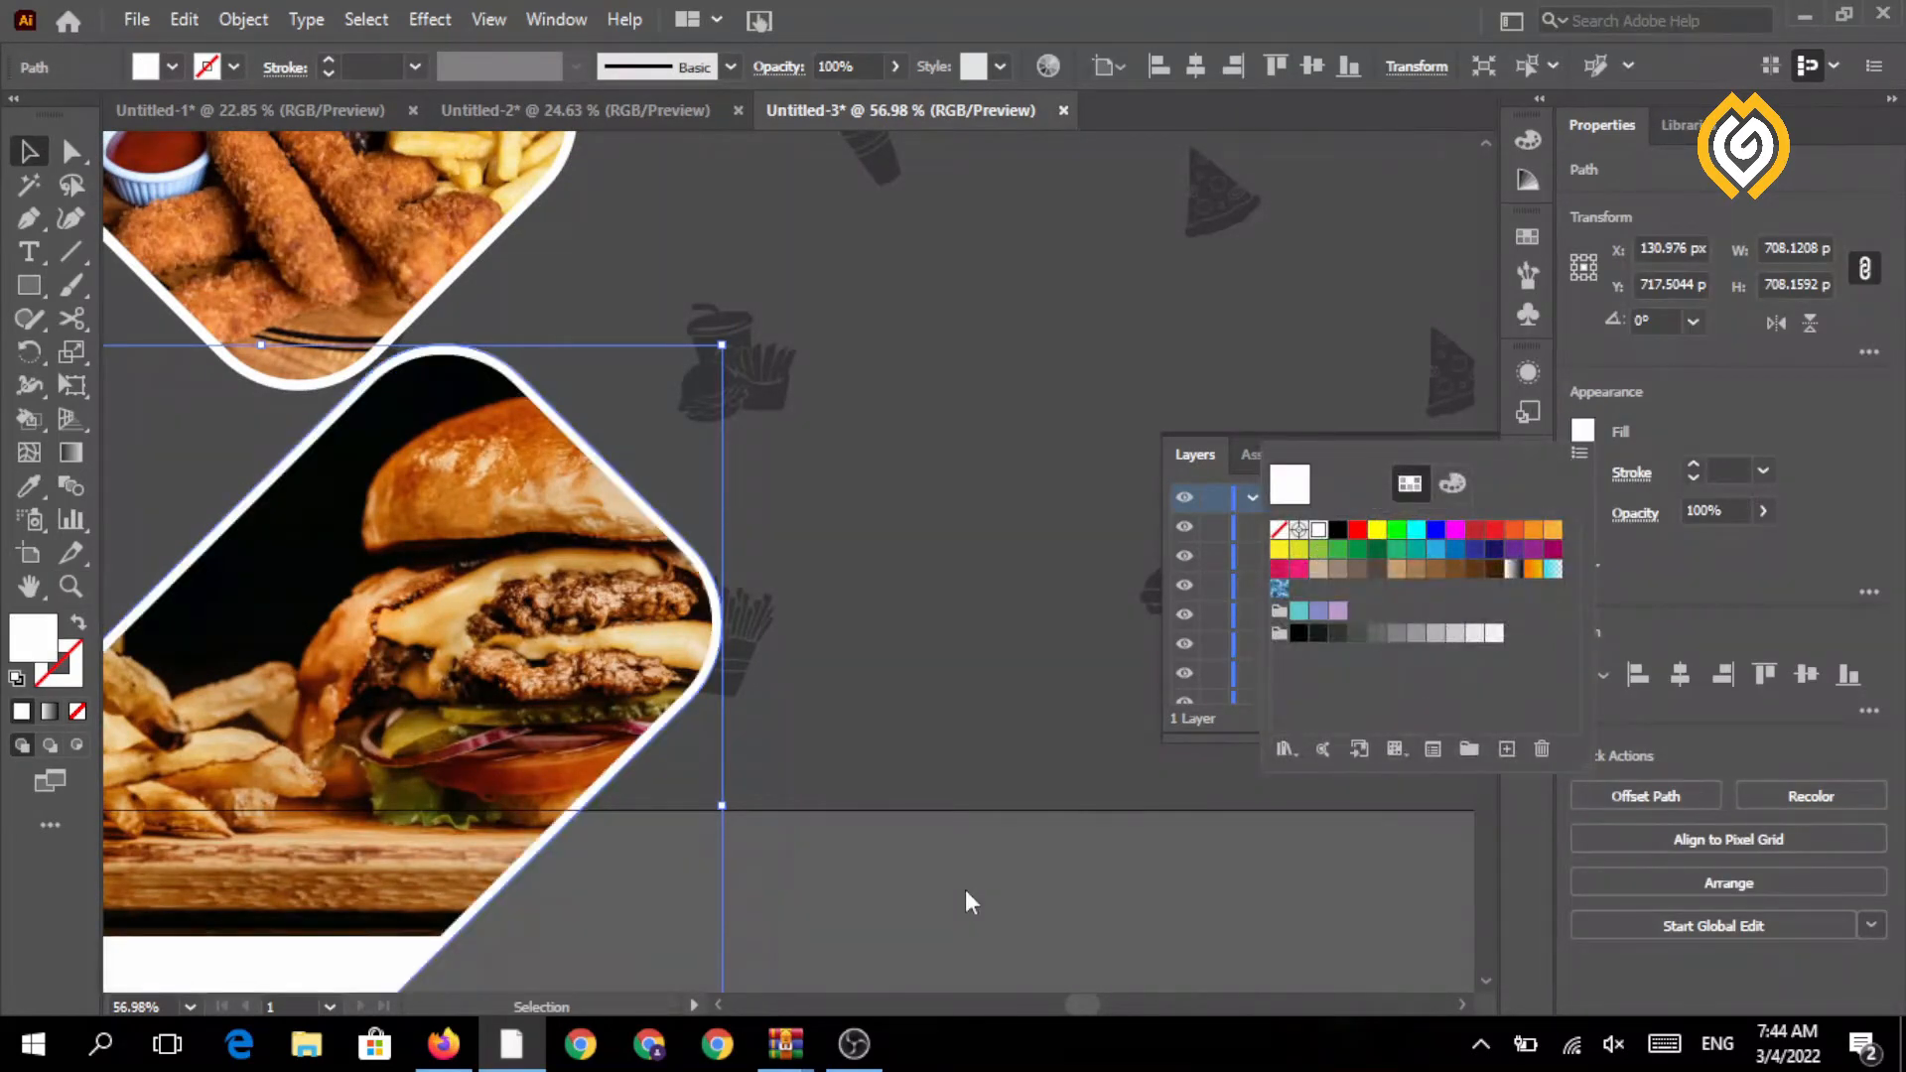
left_click(965, 891)
- Place a black rounded rectangle from the upper-right group in the empty area below the artboard
left_click(72, 593)
left_click_drag(750, 645, 552, 620)
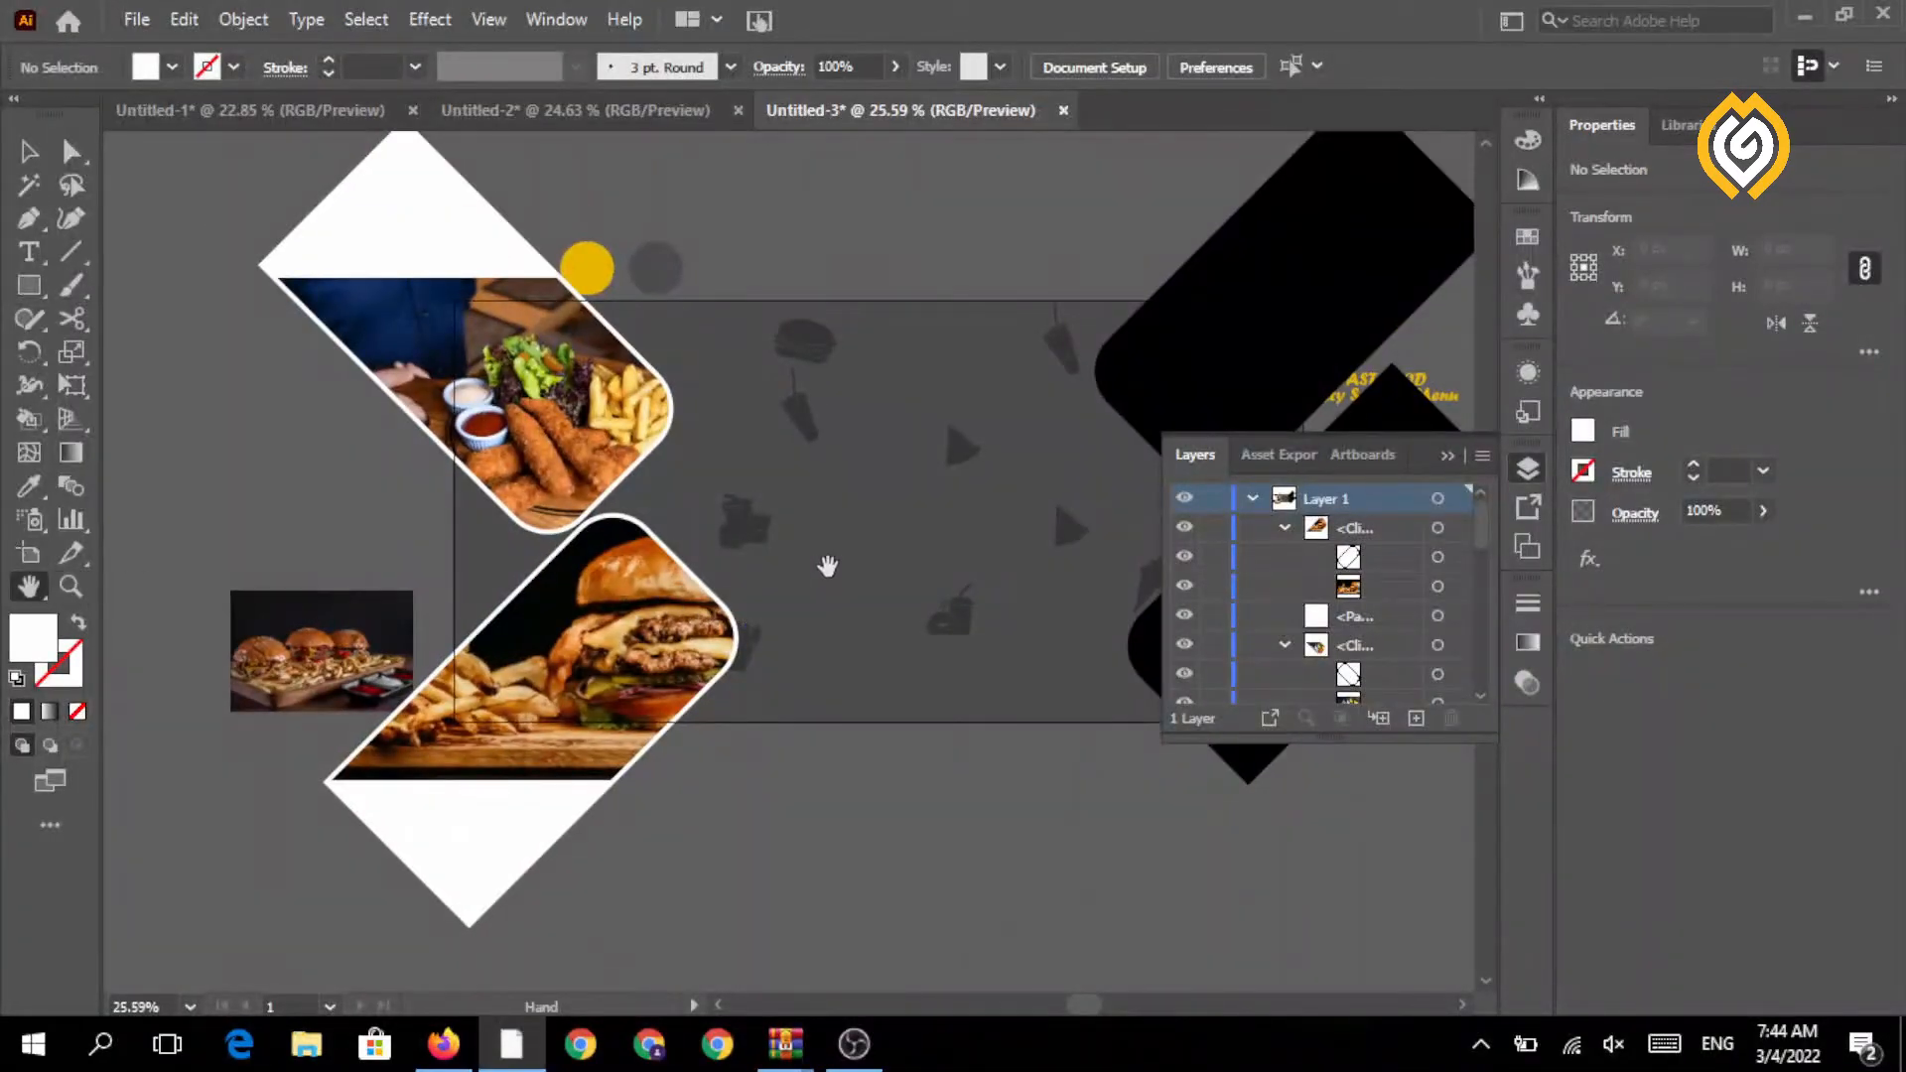
left_click_drag(827, 566, 552, 564)
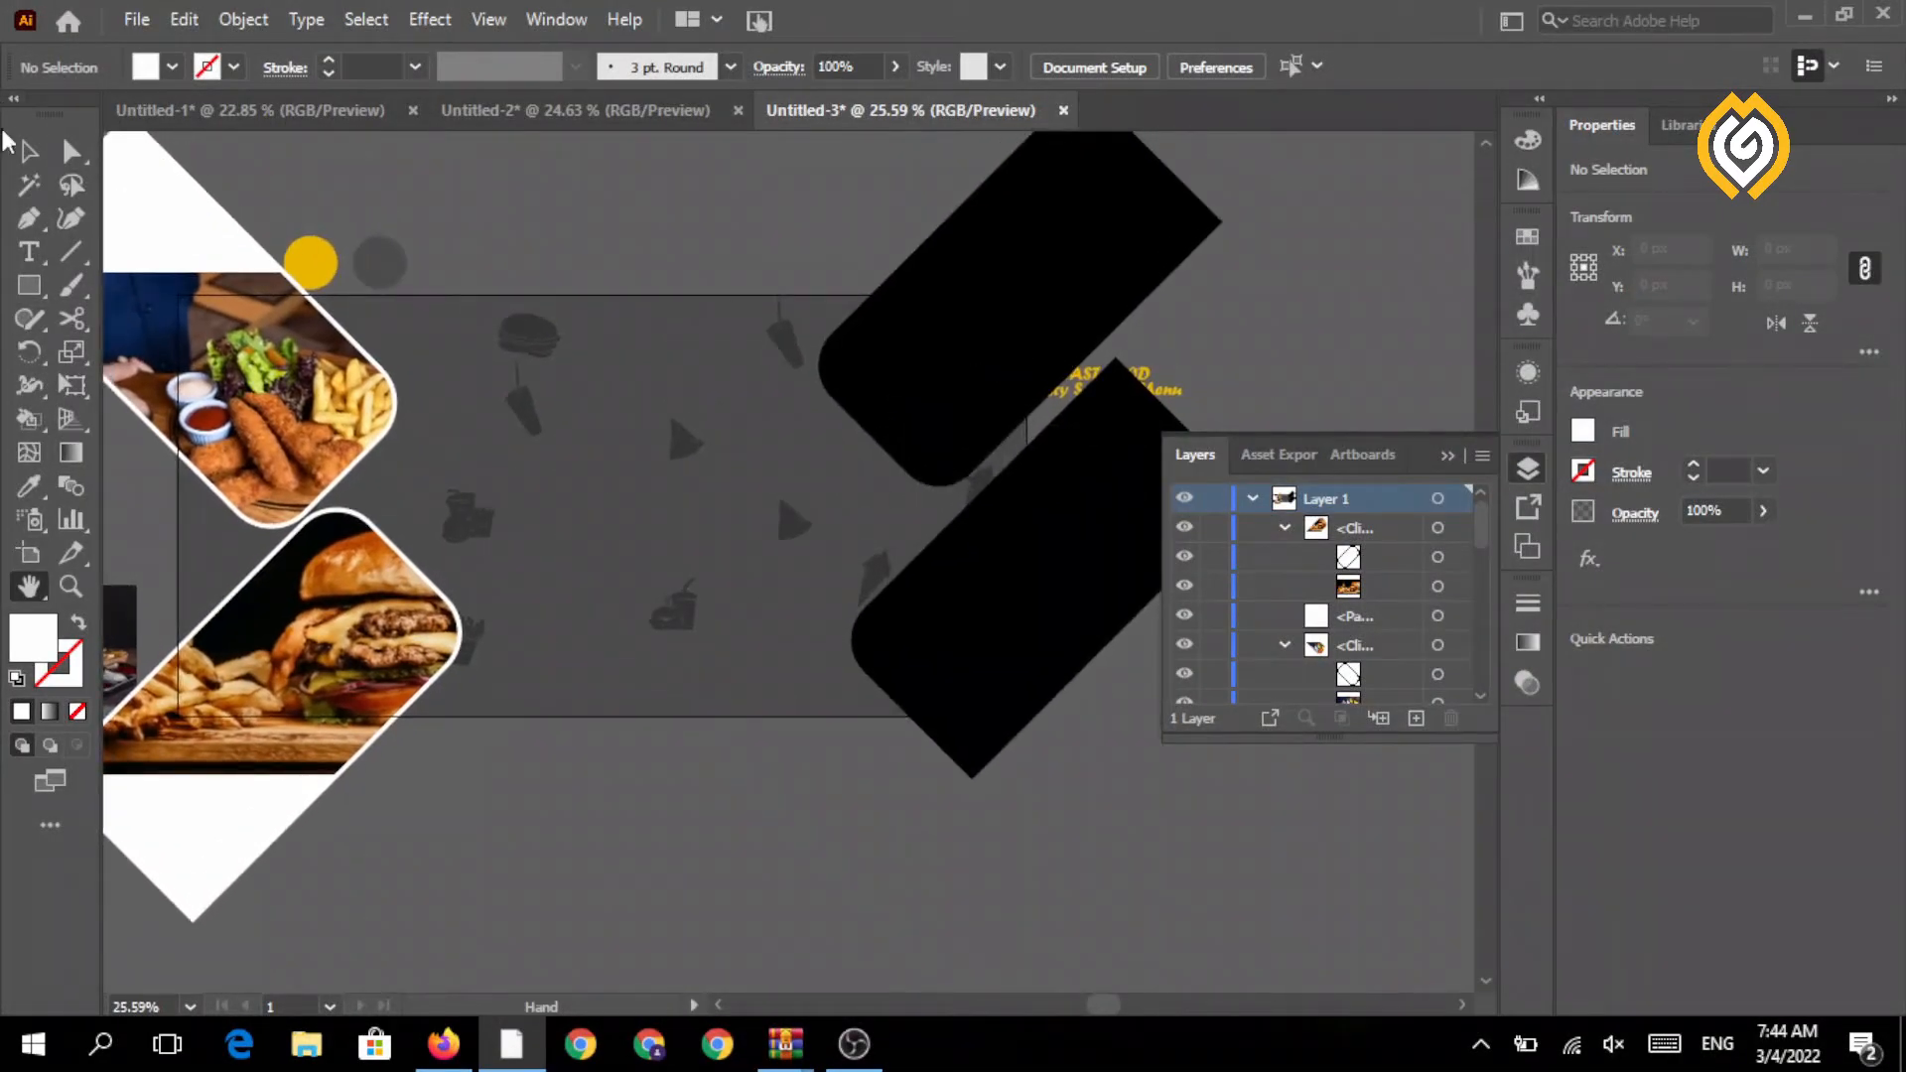
left_click_drag(970, 370, 546, 971)
left_click_drag(664, 815, 628, 910)
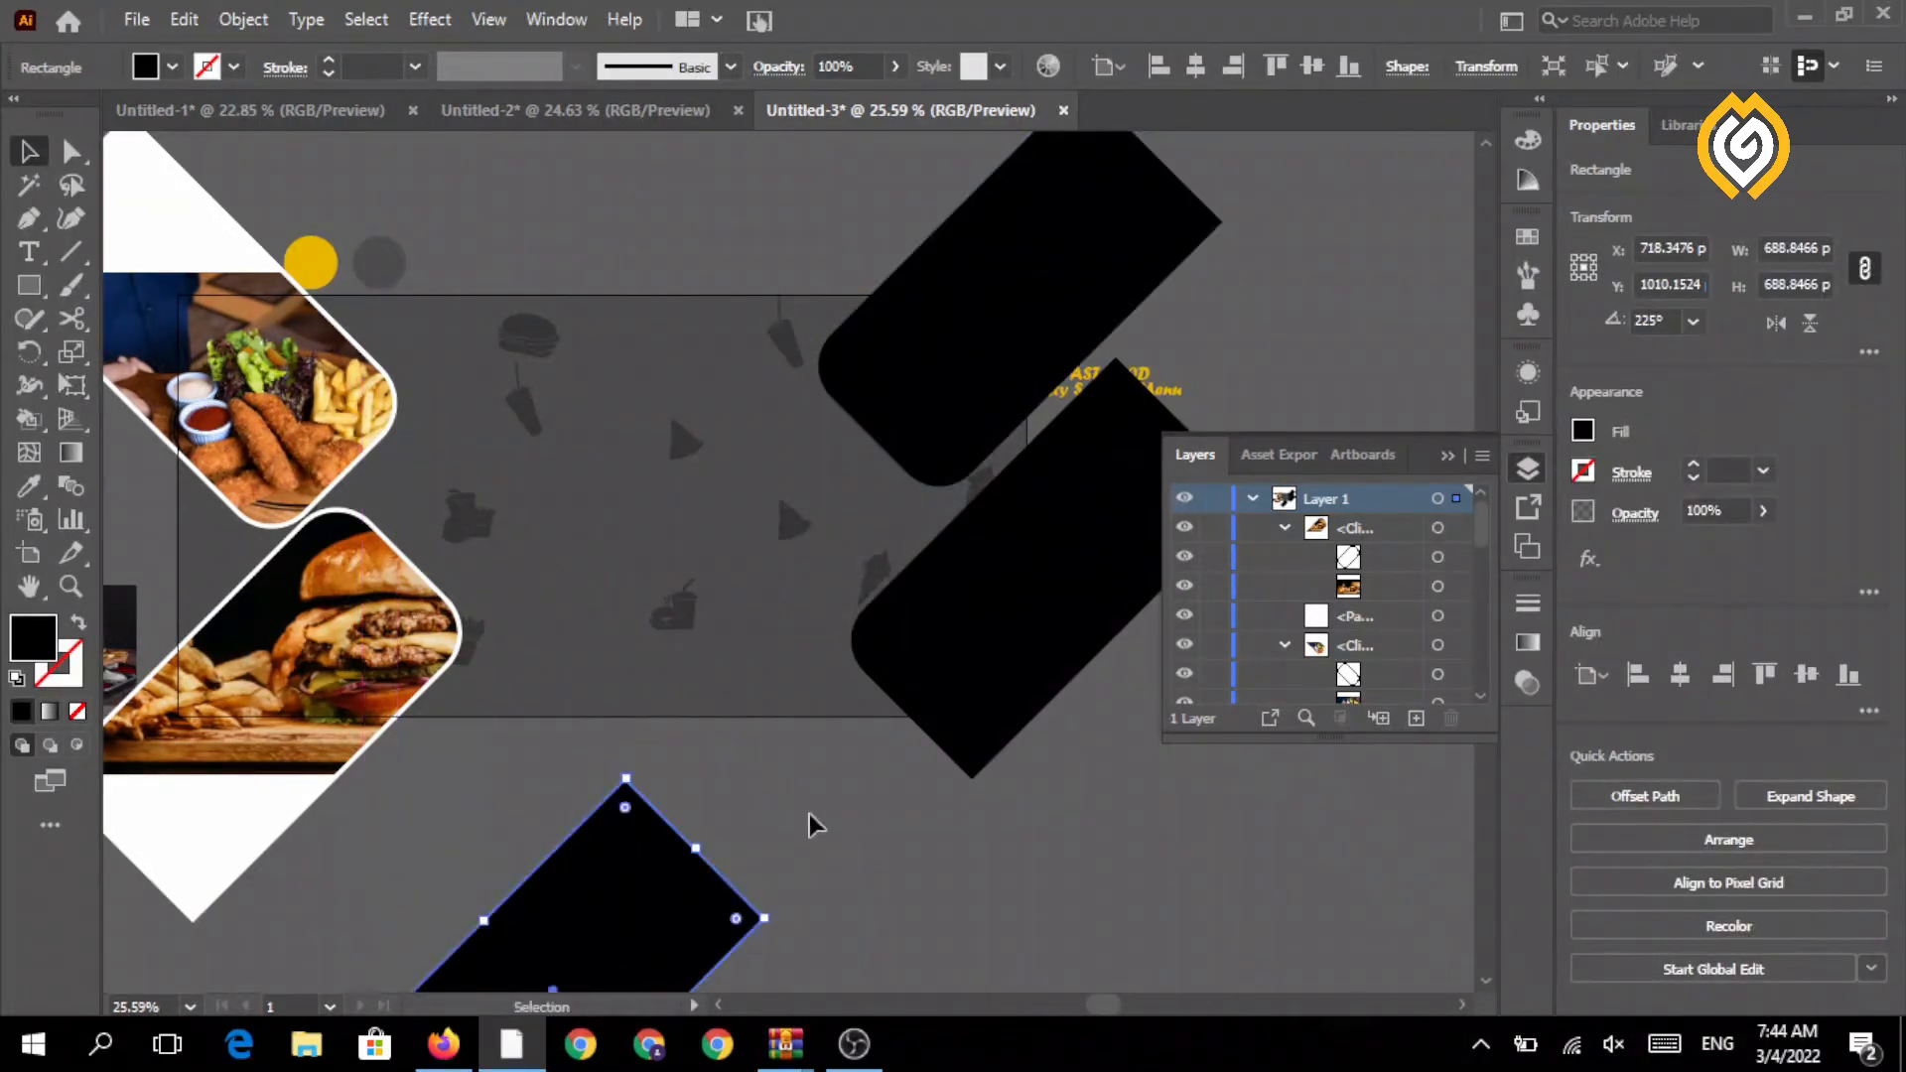
left_click(810, 816)
left_click(618, 452)
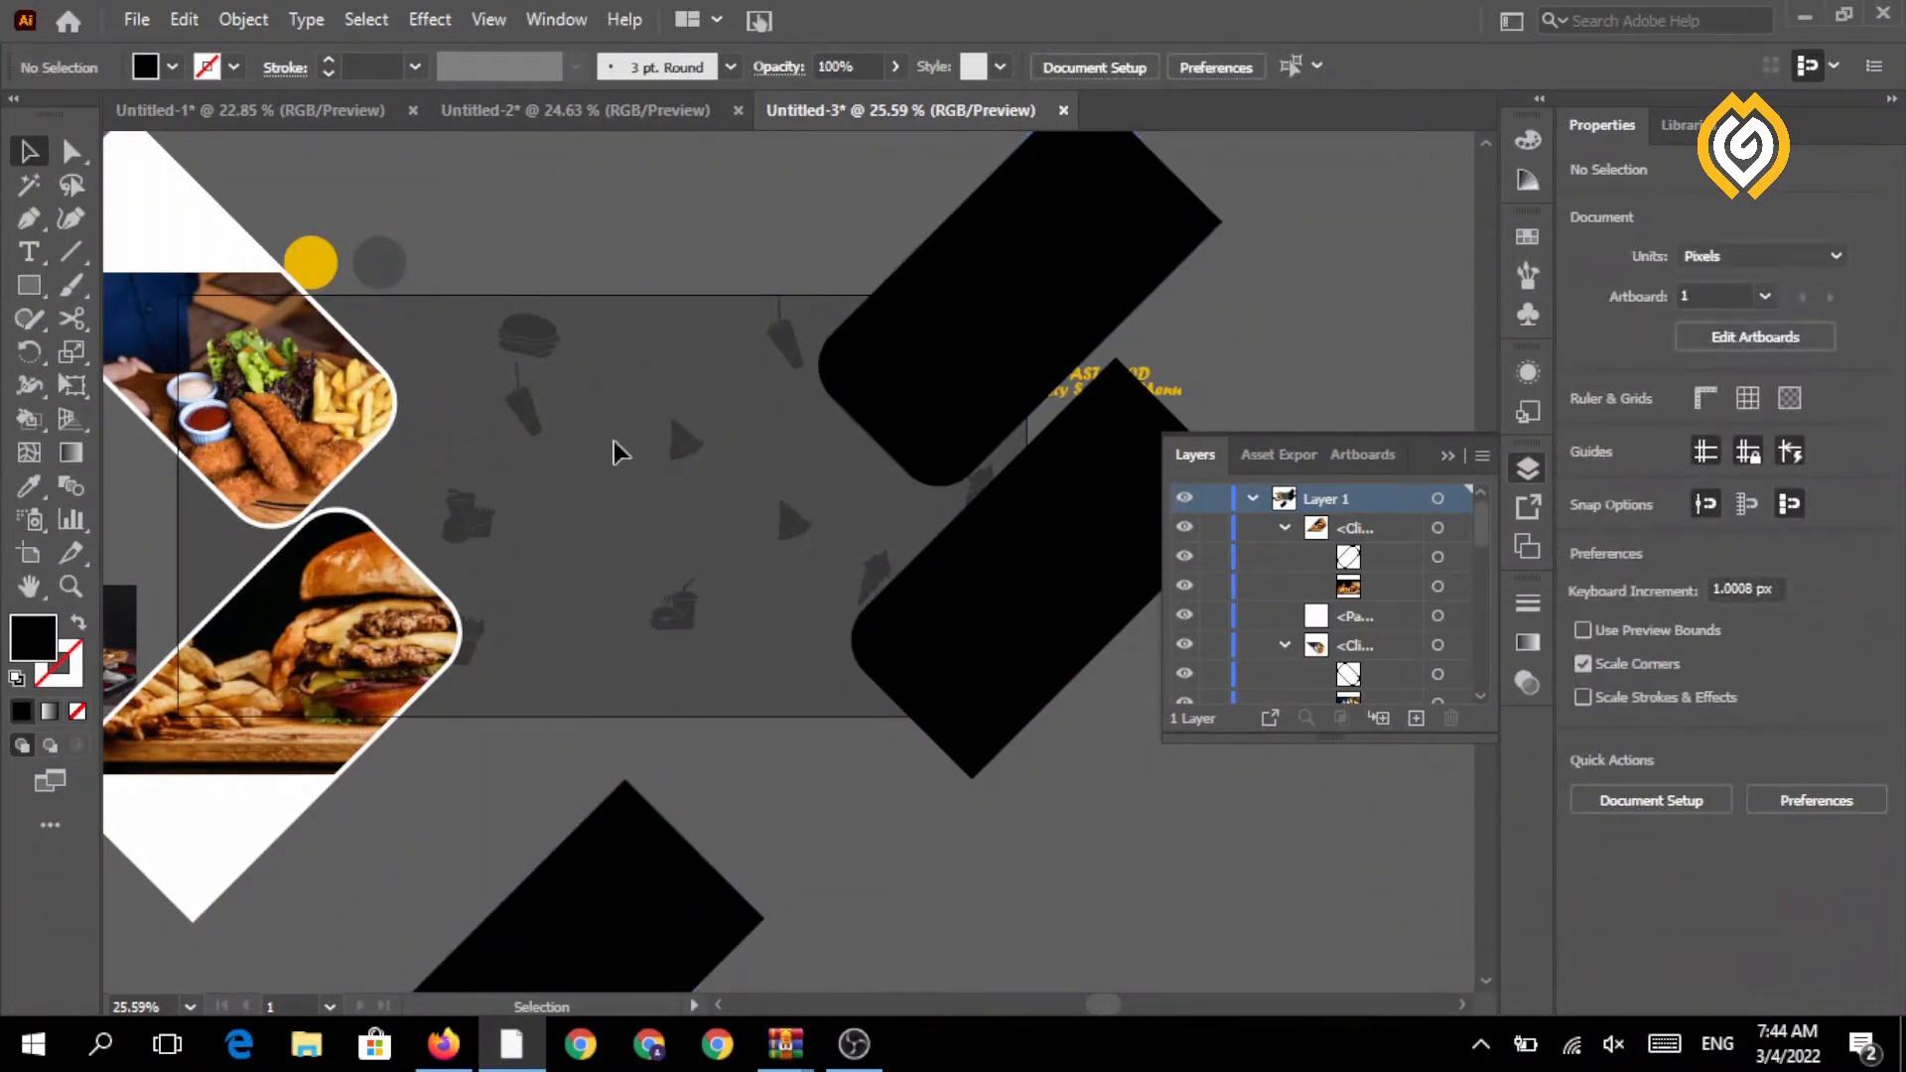
- Bring the three-burger photo to the front, enlarge it to about 683 by 456 px and place it over the lower-right rectangle
left_click(31, 591)
left_click_drag(261, 600, 512, 565)
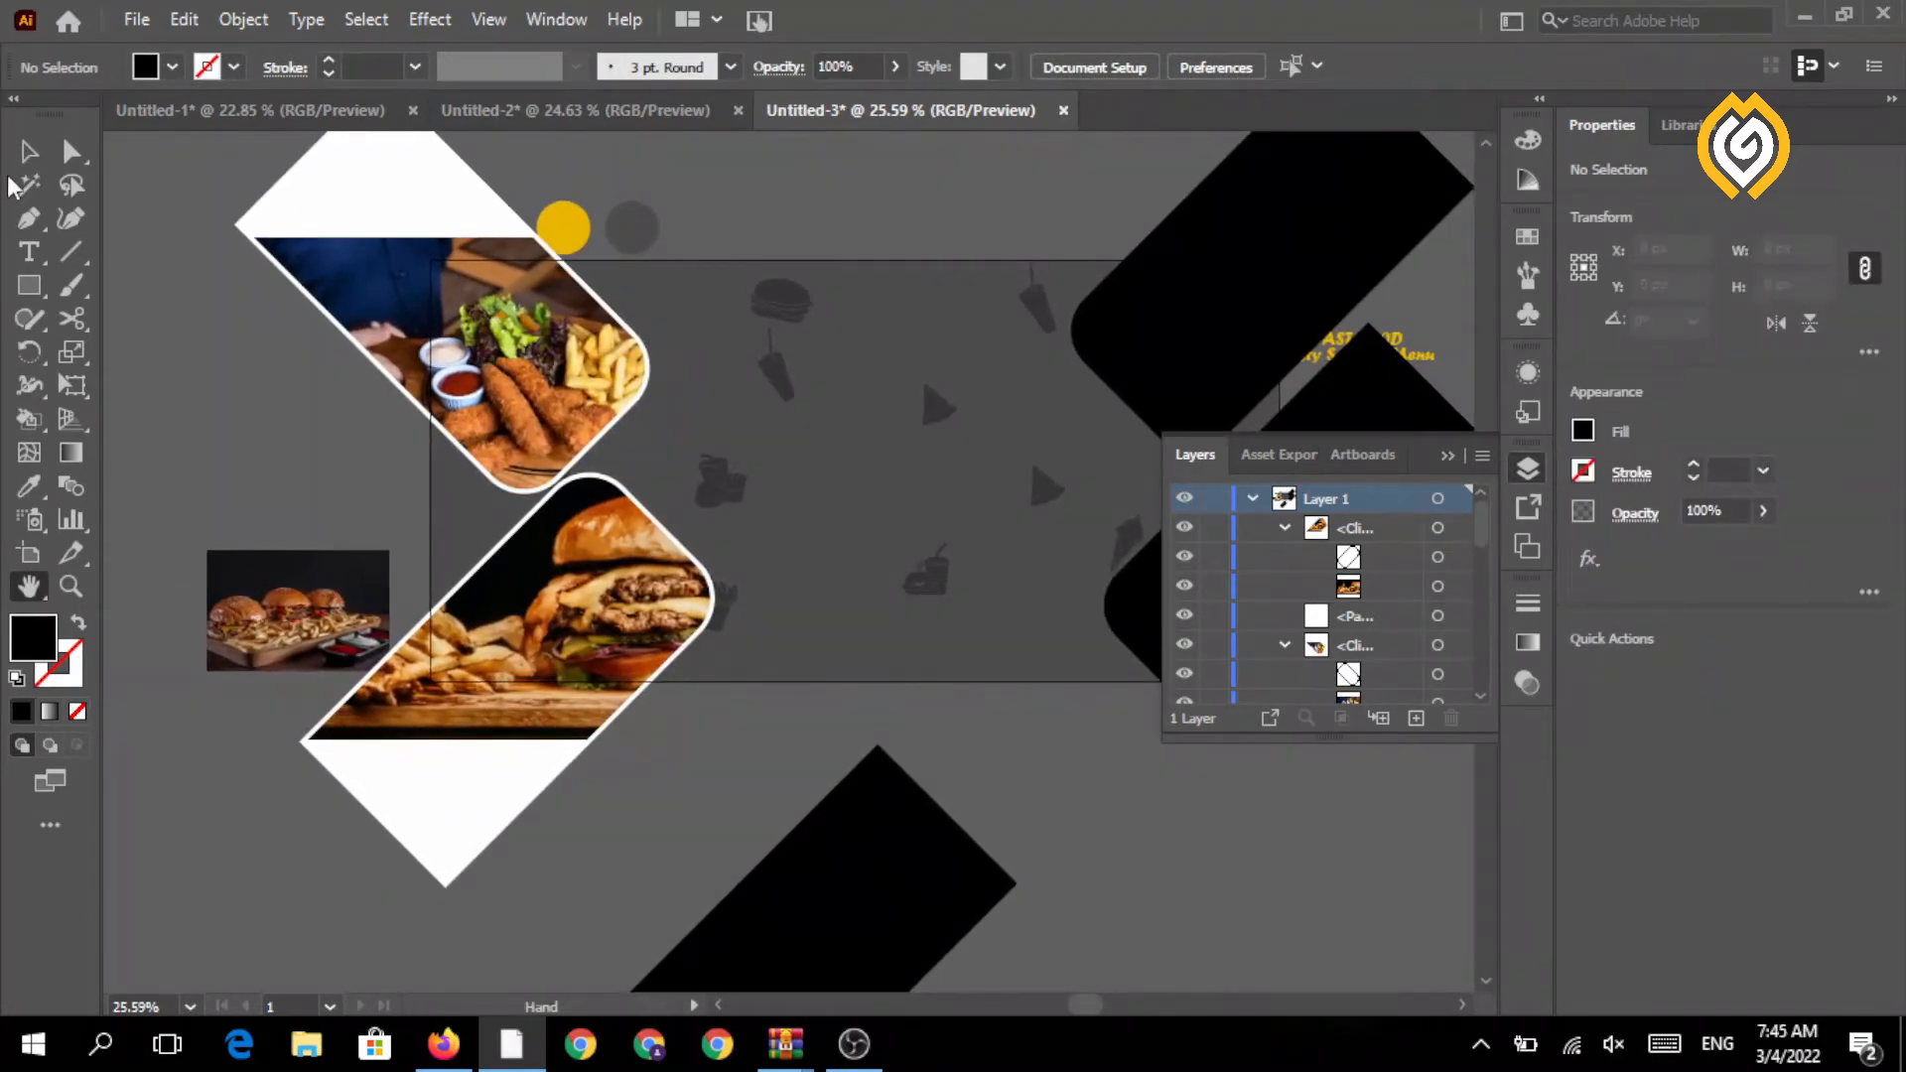
left_click_drag(298, 605, 1036, 474)
left_click_drag(872, 607, 236, 622)
left_click_drag(453, 440, 425, 552)
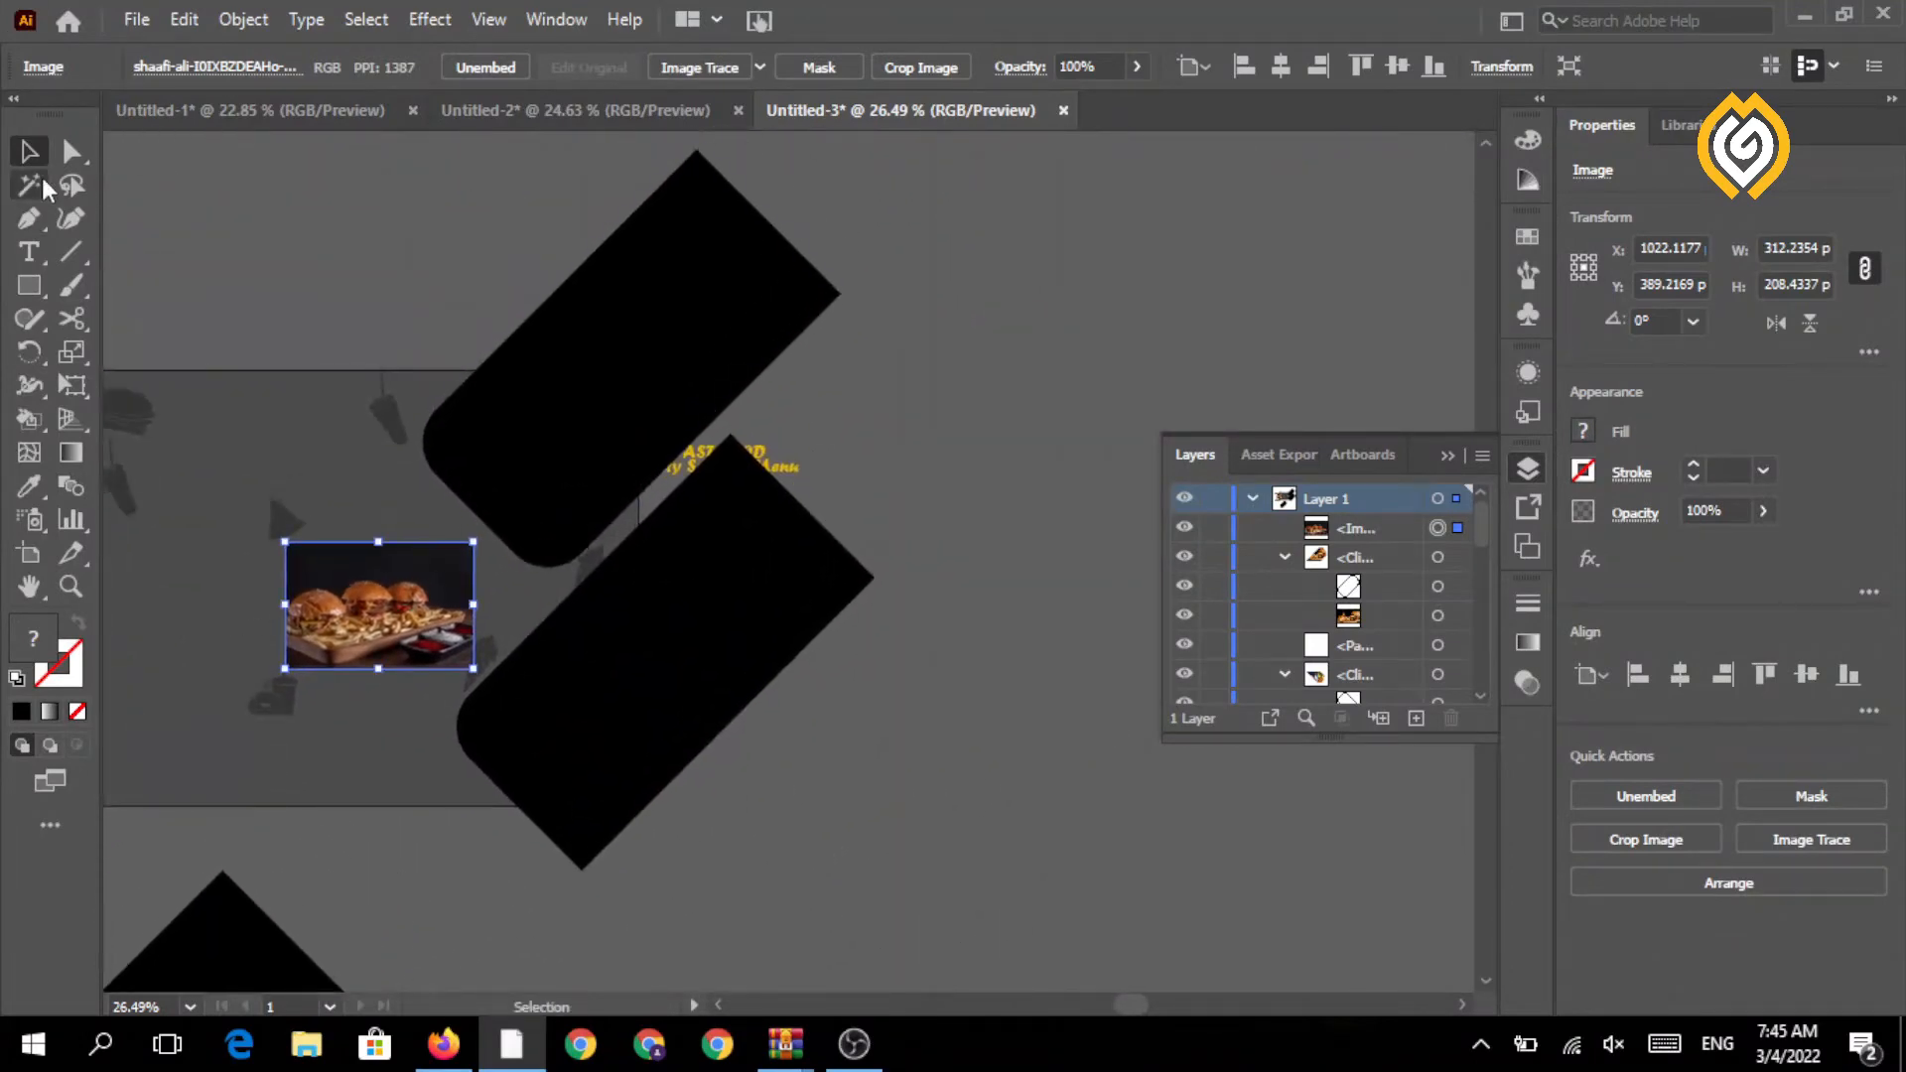
left_click_drag(465, 671, 697, 815)
left_click_drag(478, 710, 595, 732)
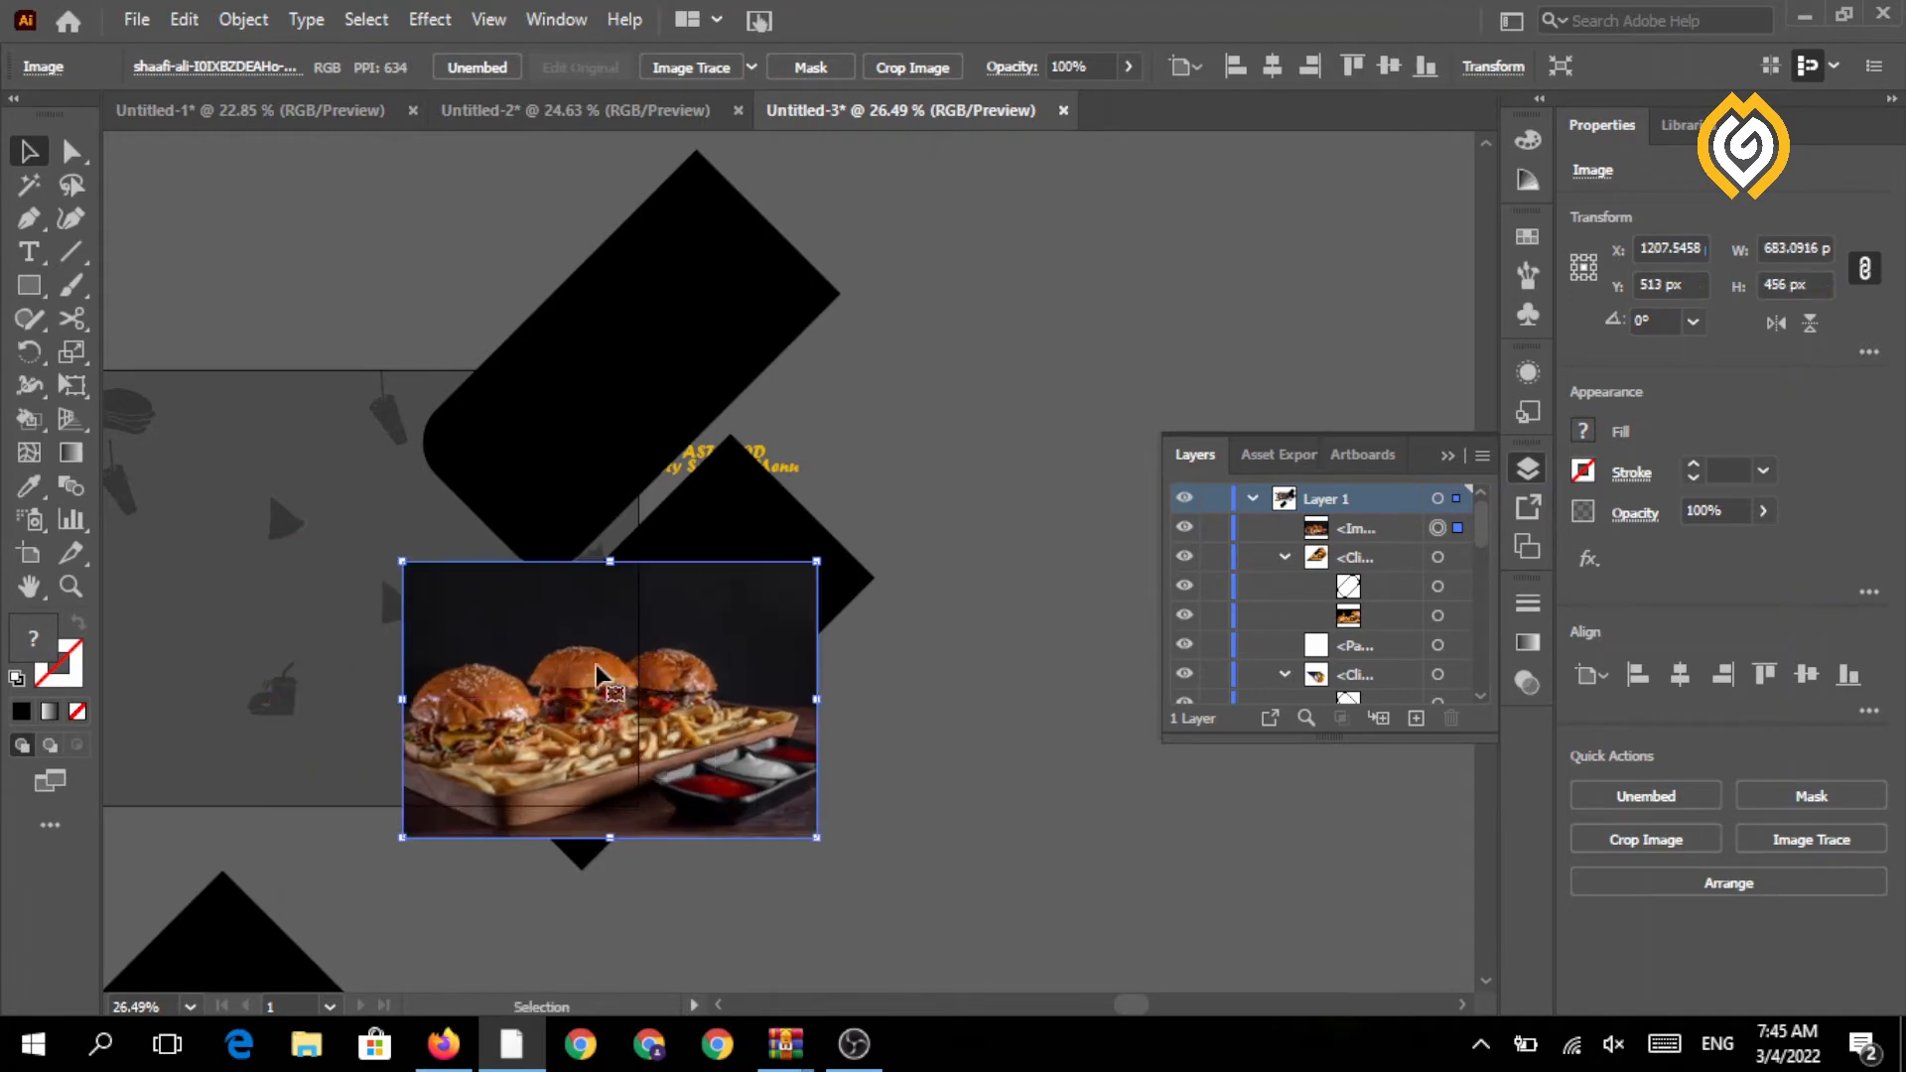
- Bring the lower-right black rectangle in front of the three-burger photo
left_click(732, 541)
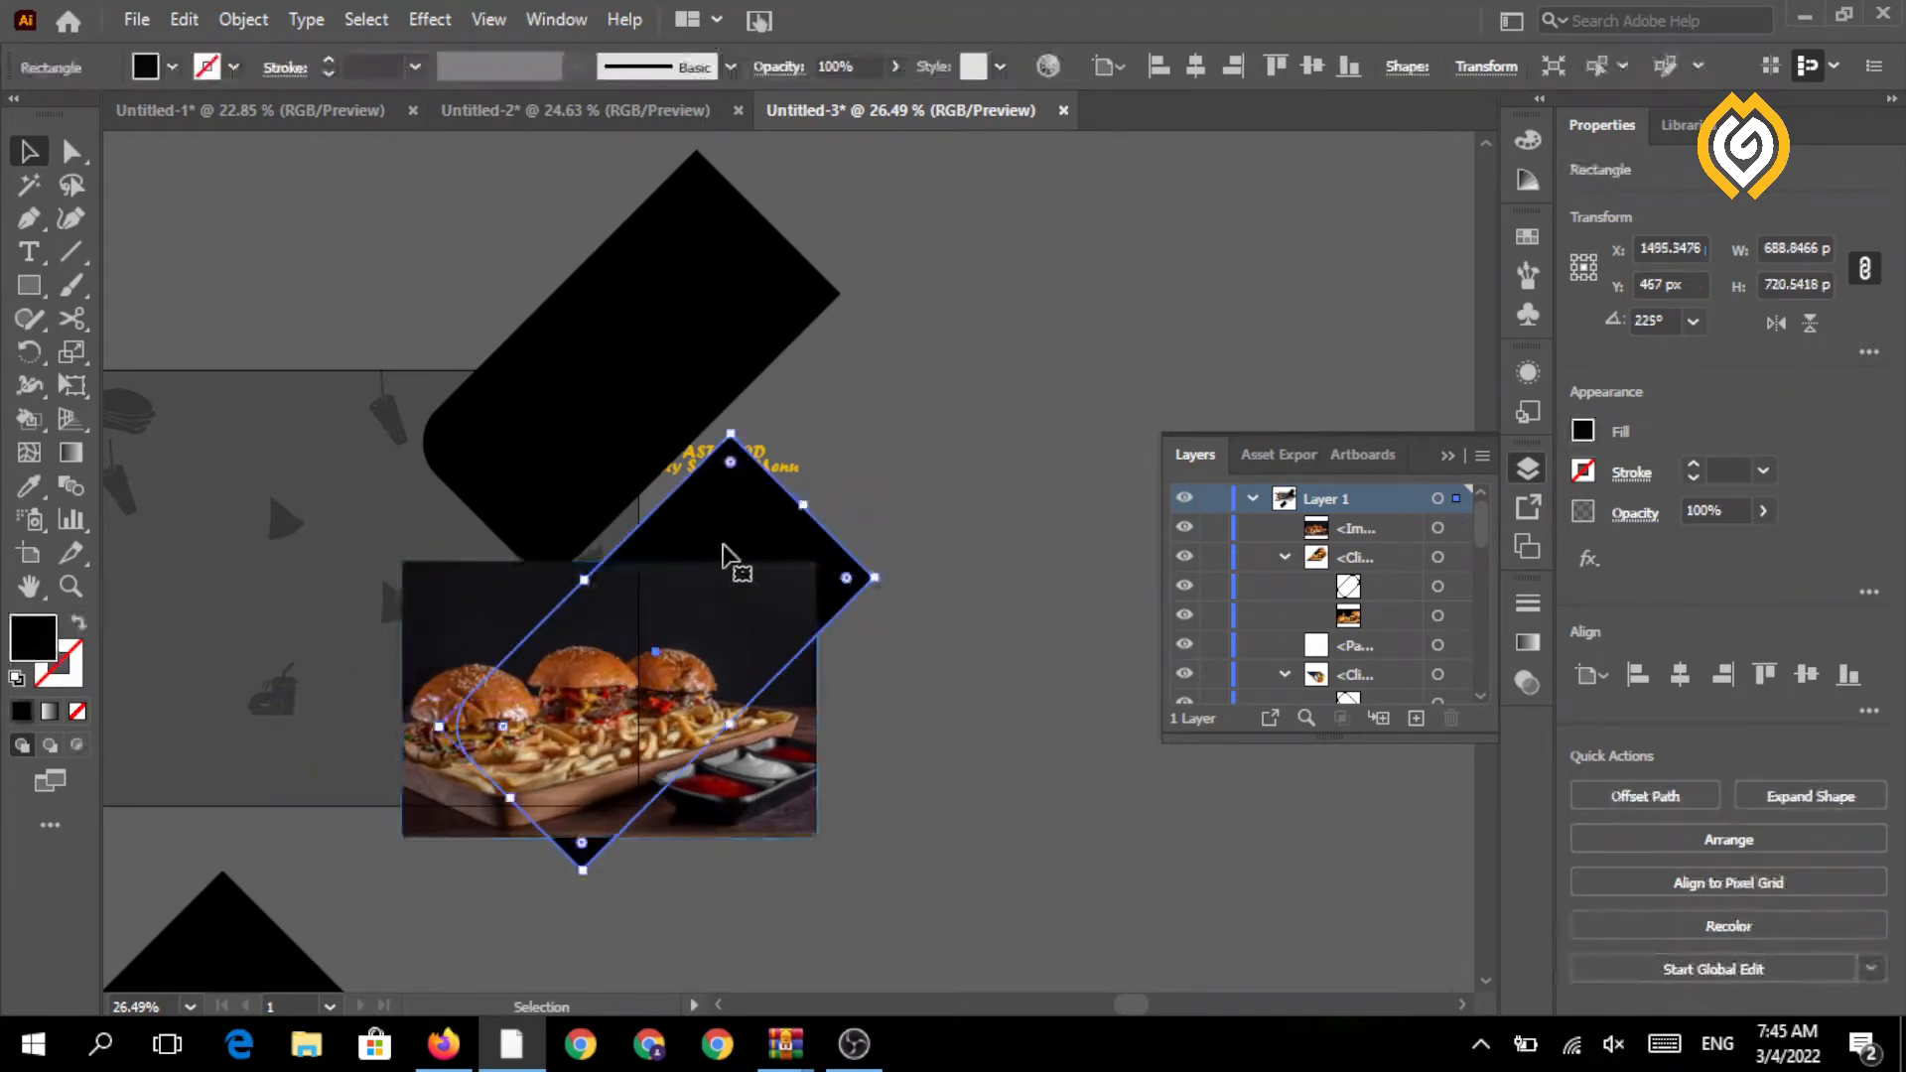
right_click(731, 543)
mouse_move(814, 883)
left_click(658, 872)
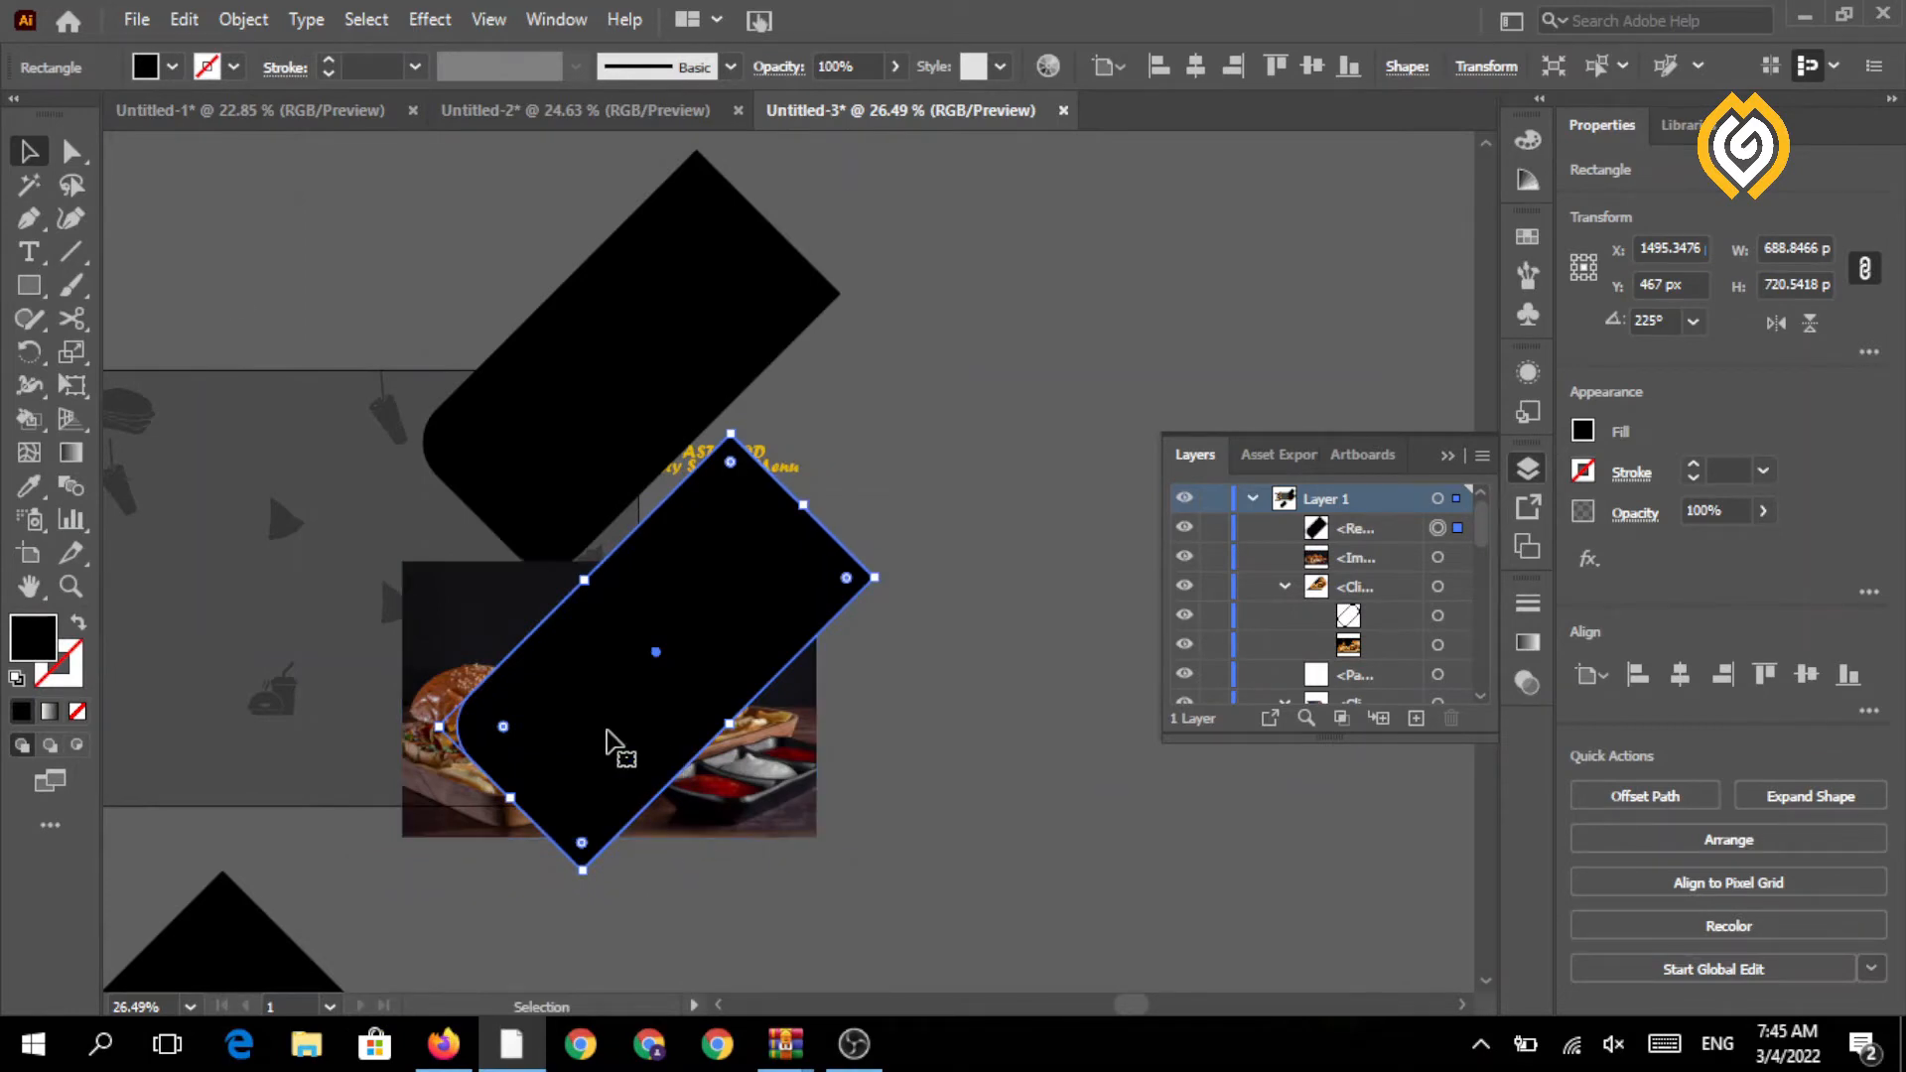
- Offset the lower-right rectangle's path by 8 px with miter joins and a miter limit of 22
left_click(244, 19)
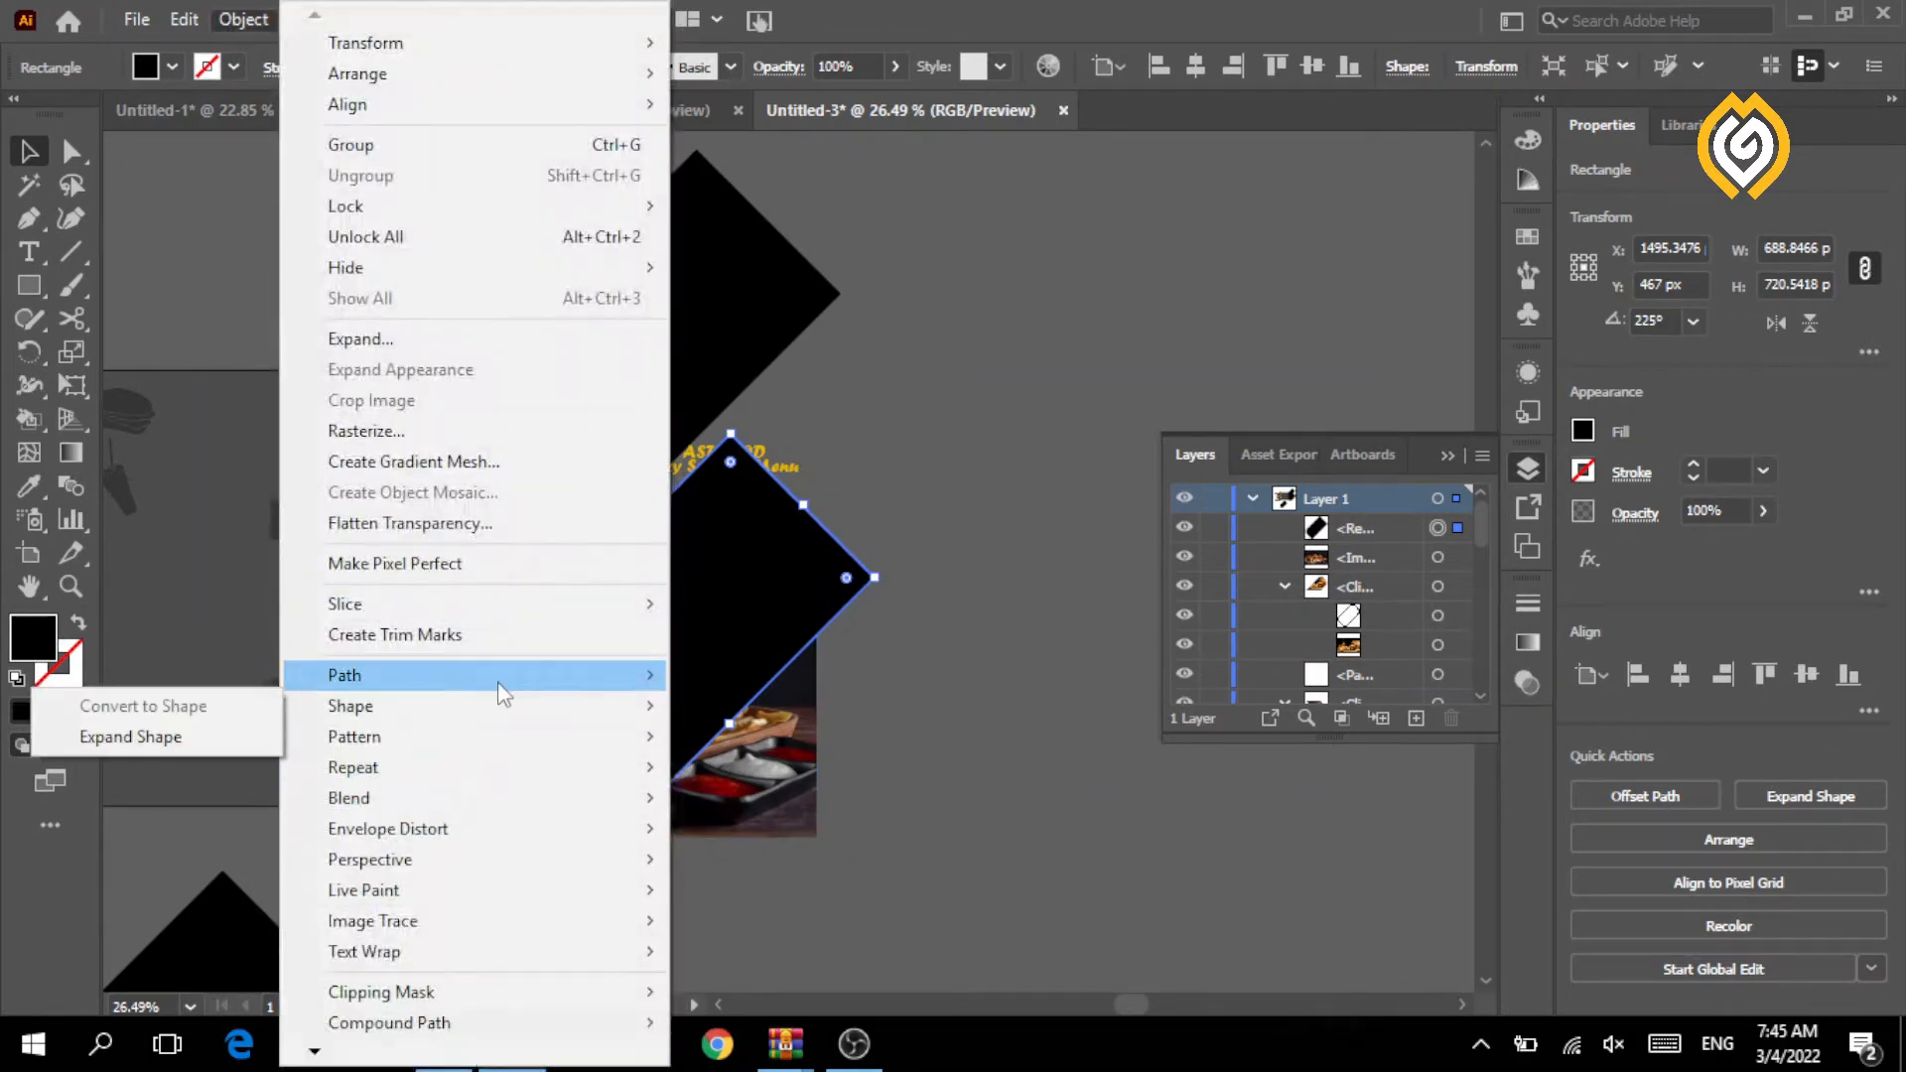
mouse_move(498, 681)
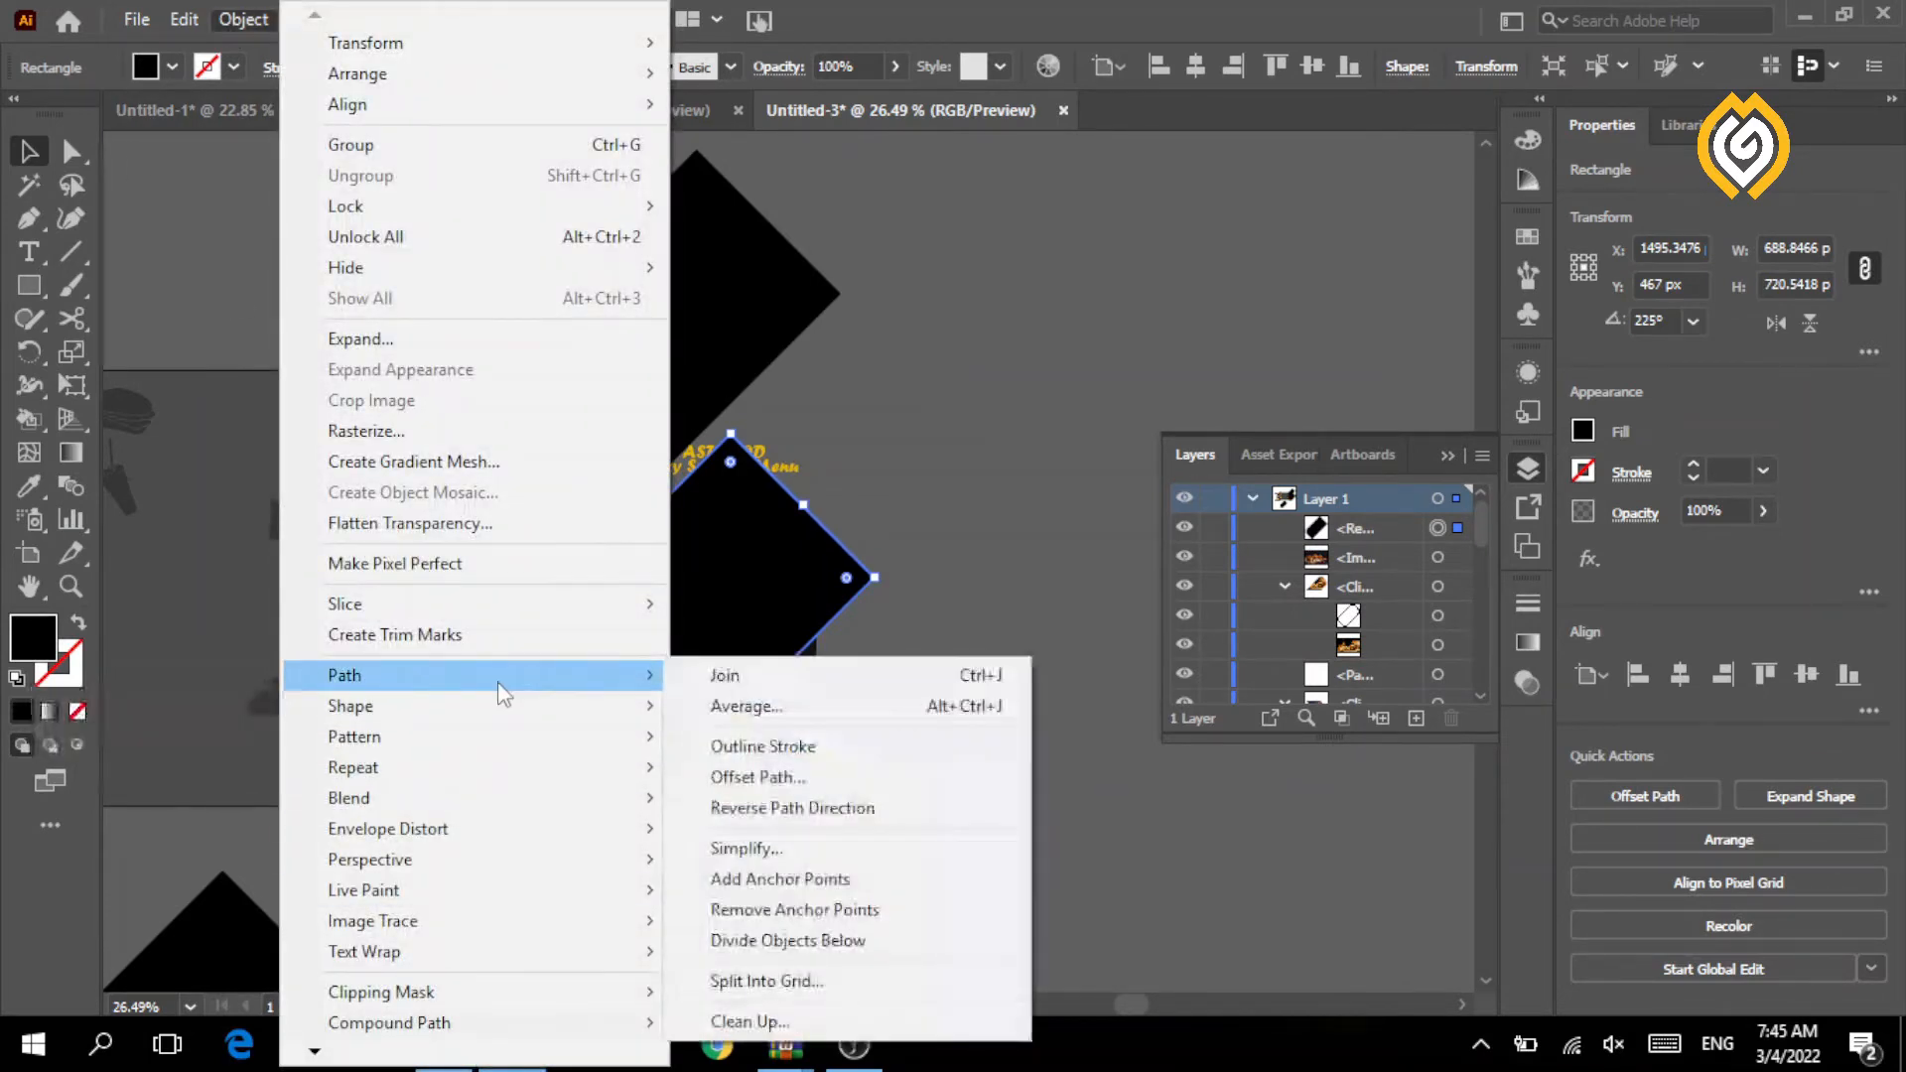
left_click(830, 779)
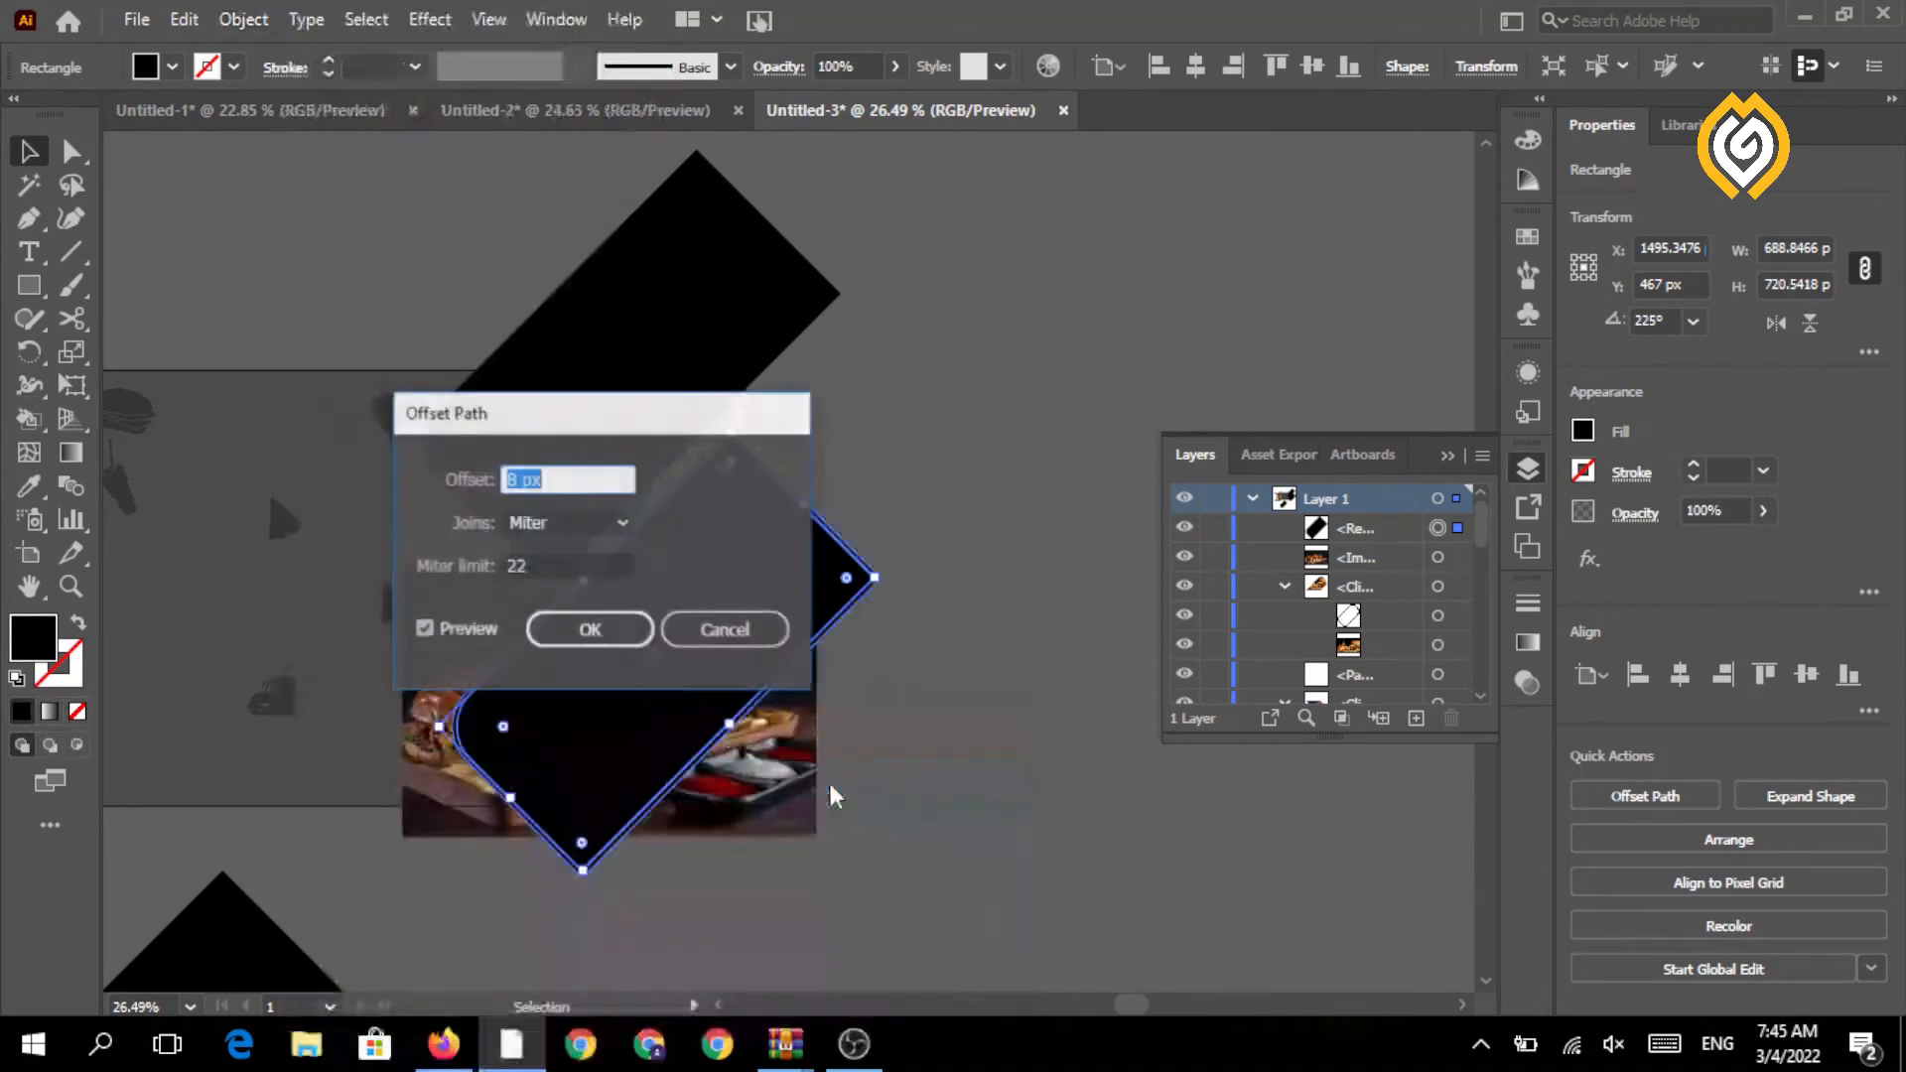
left_click(587, 633)
left_click(1034, 693)
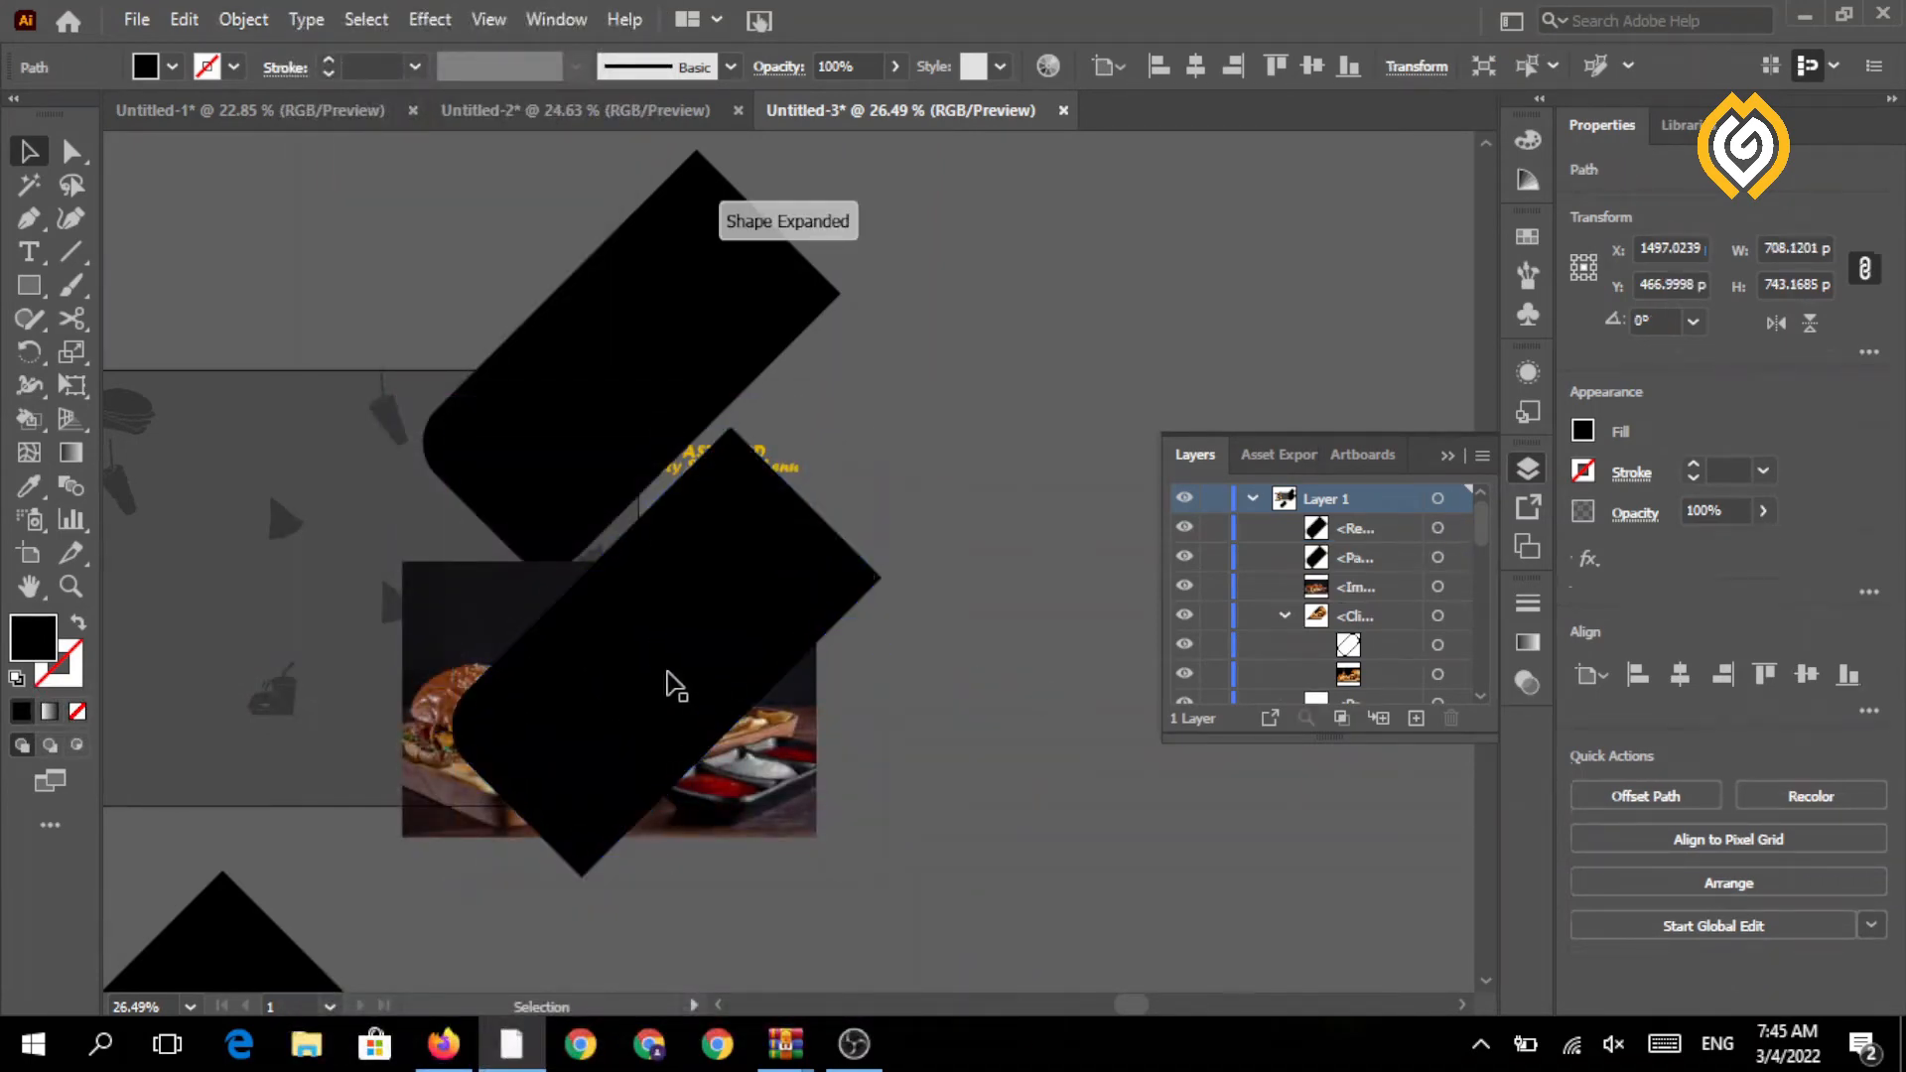
- Make a clipping mask from the lower-right rectangle and the three-burger photo
left_click(668, 681)
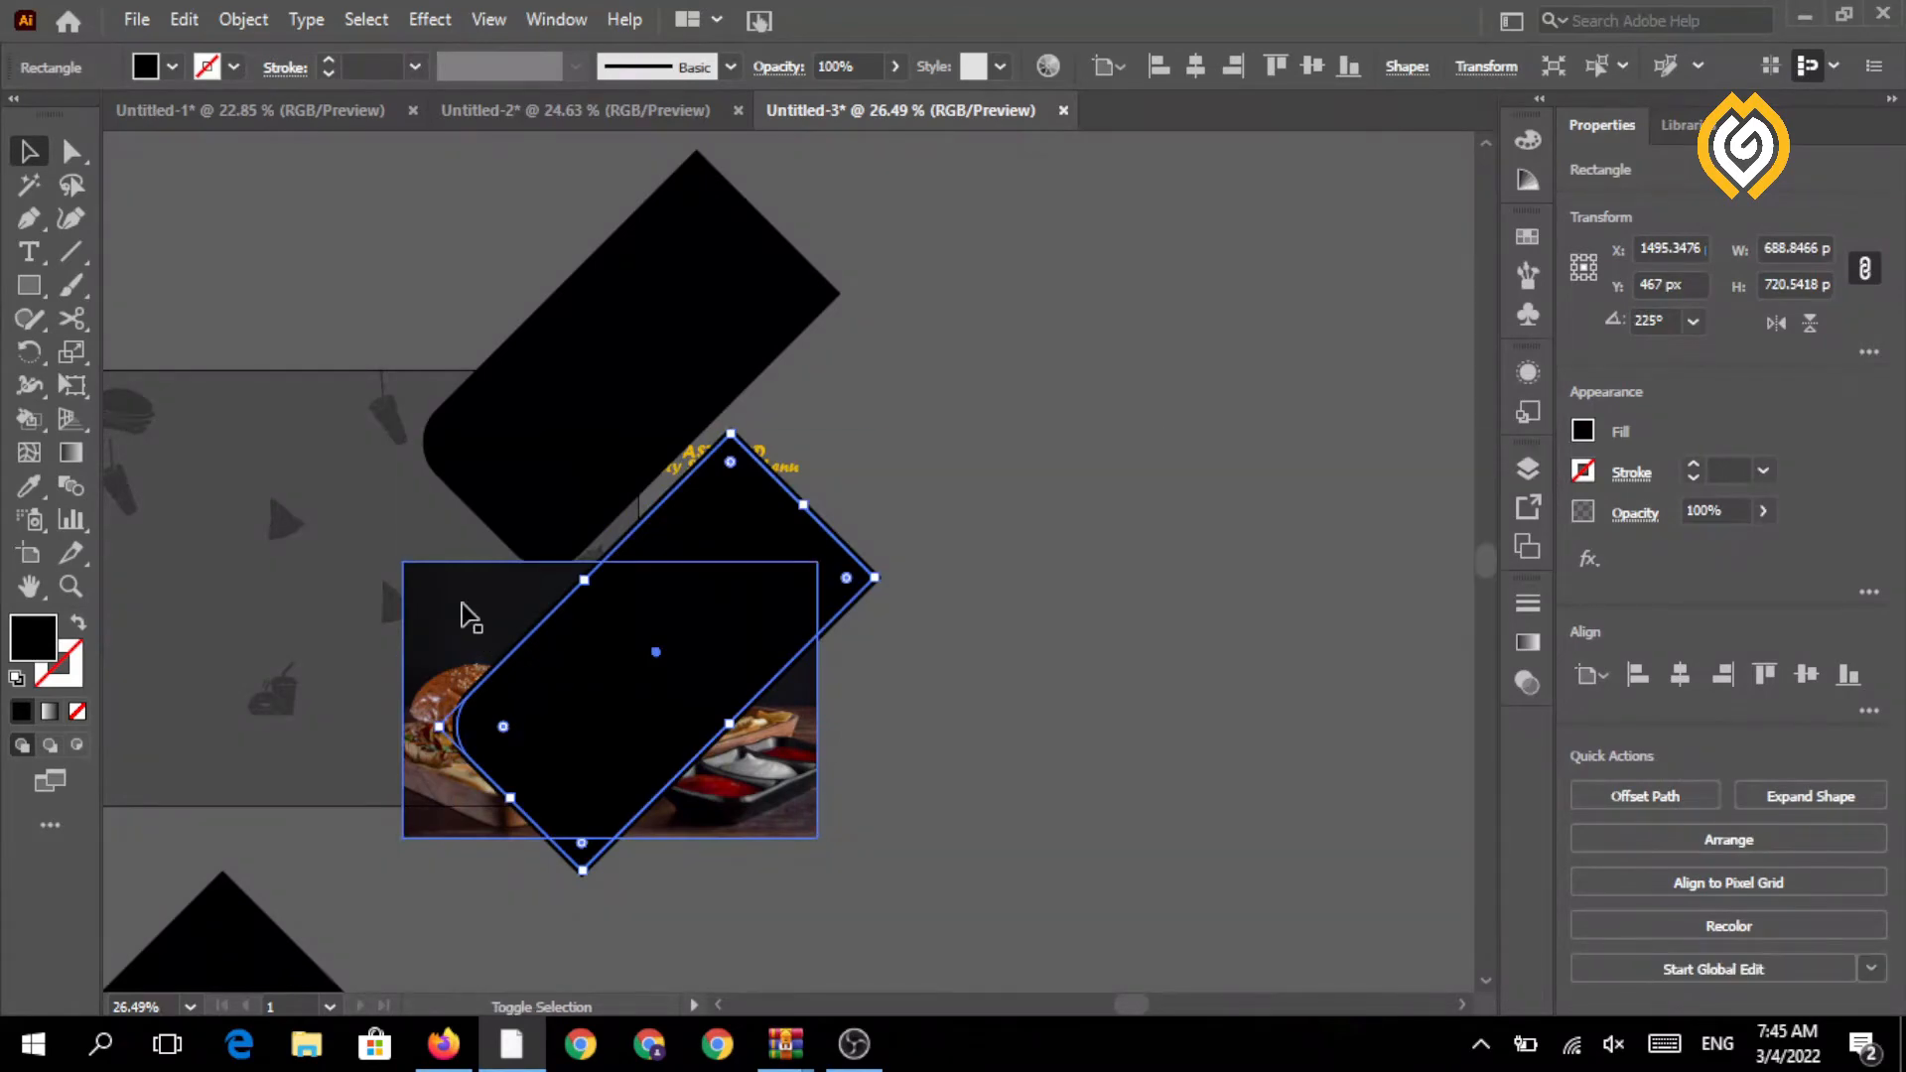
left_click(460, 617, "shift")
left_click(243, 19)
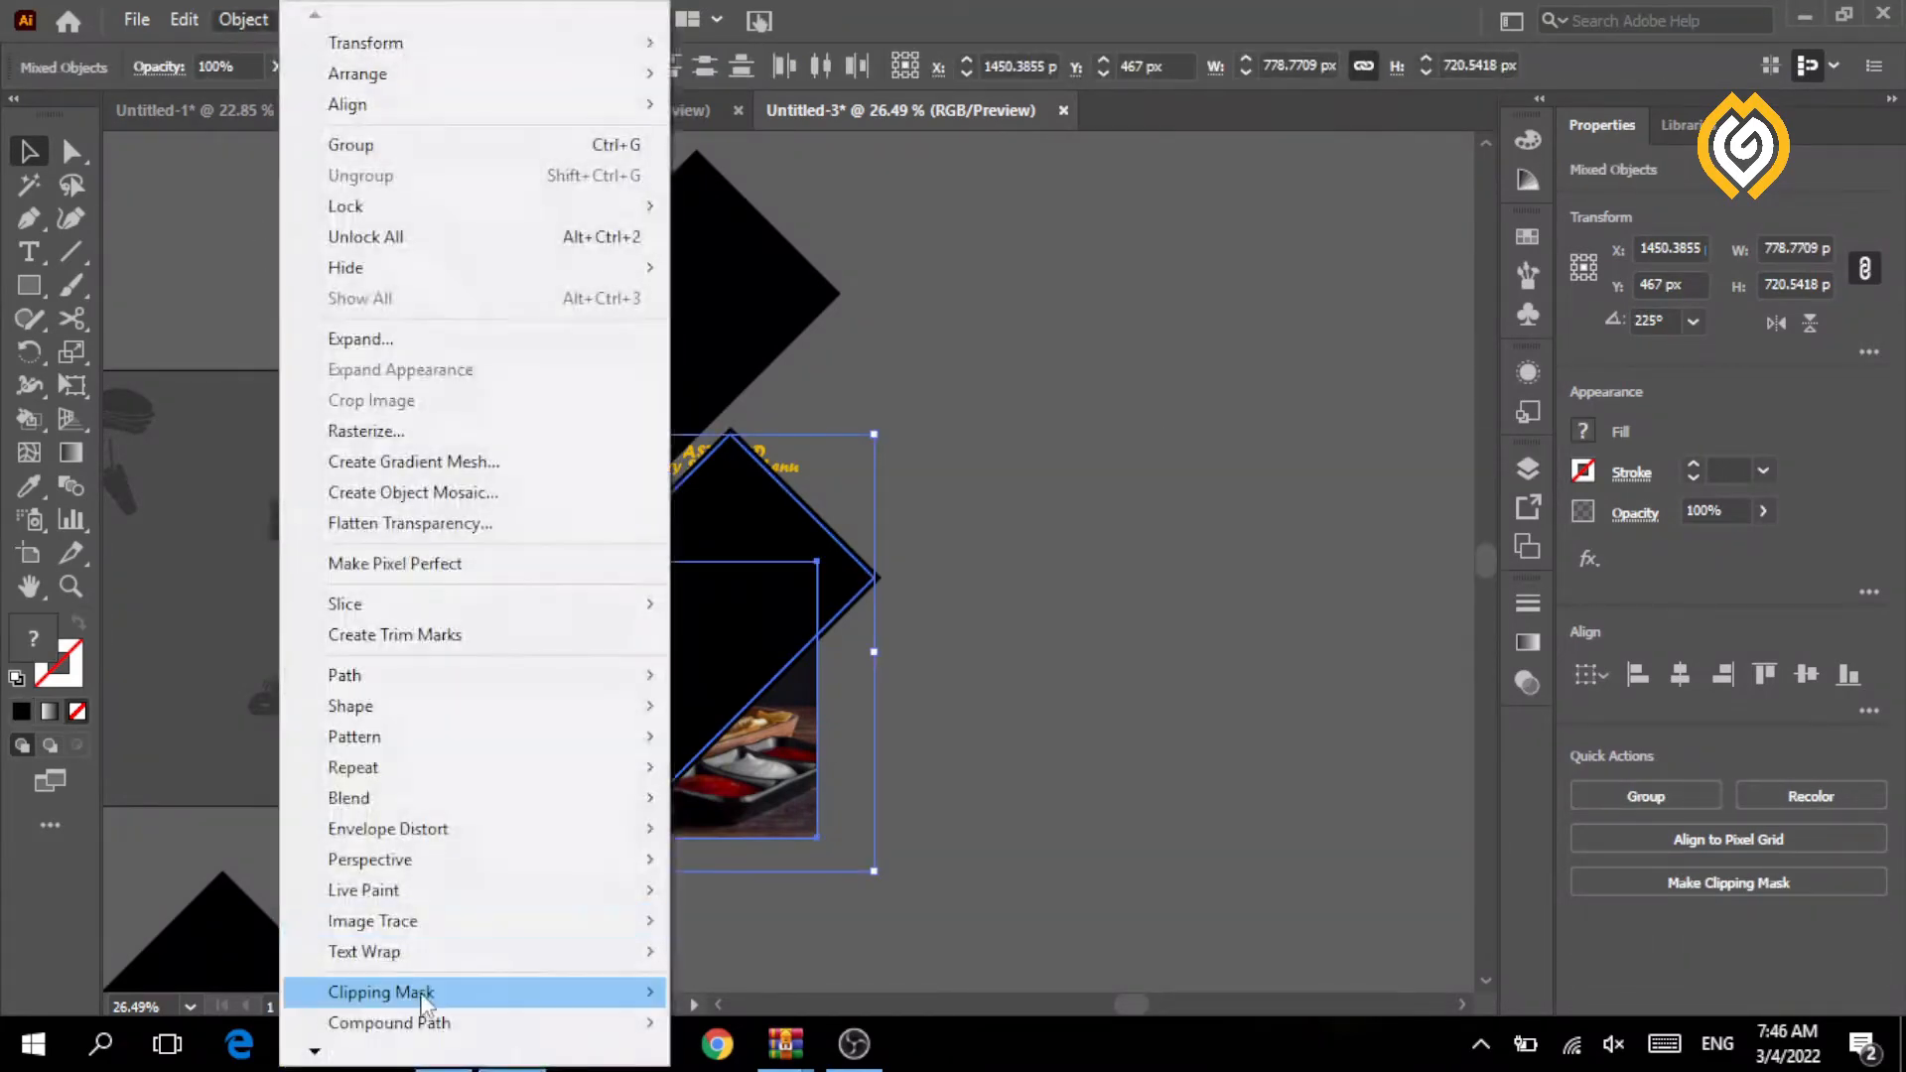
mouse_move(422, 989)
left_click(279, 938)
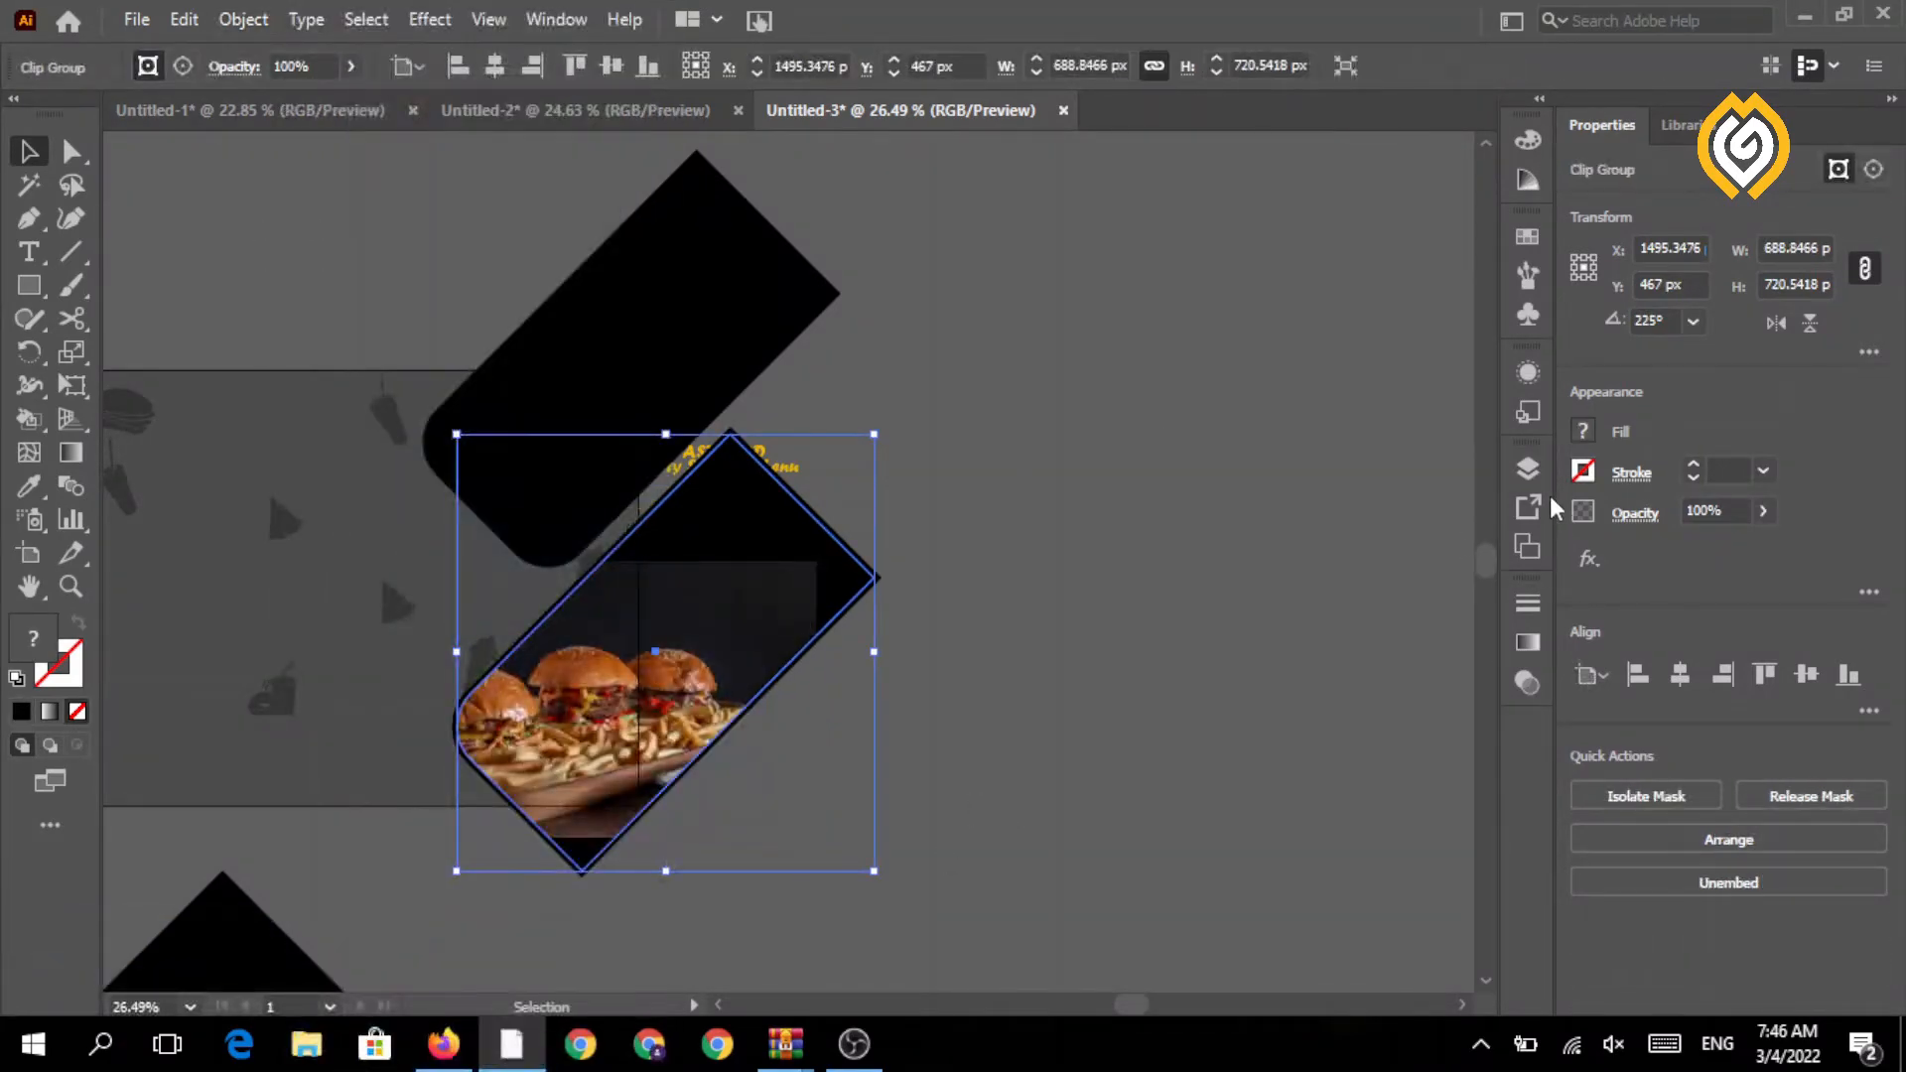
- Enlarge the clipped three-burger photo to about 753 by 503 px and reposition it to cover the rectangle's rounded end
left_click(1527, 470)
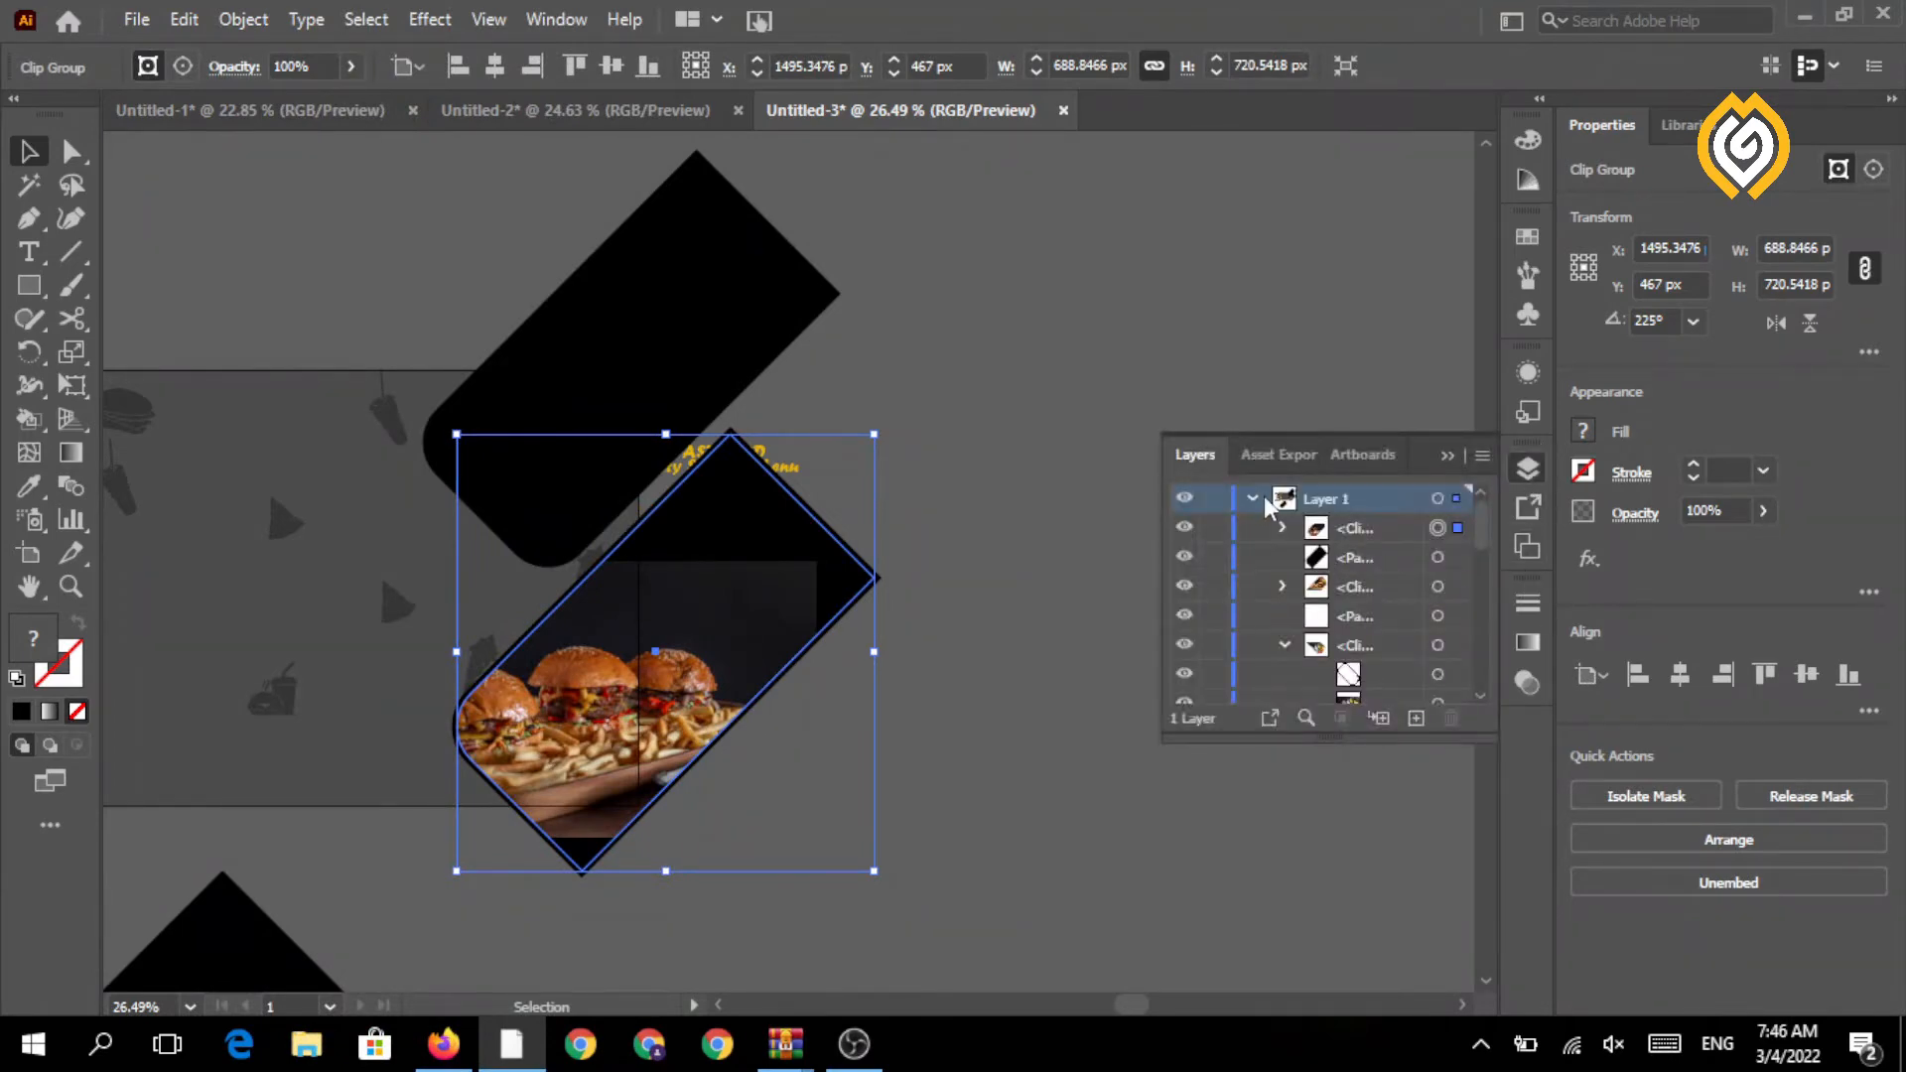
left_click(1458, 586)
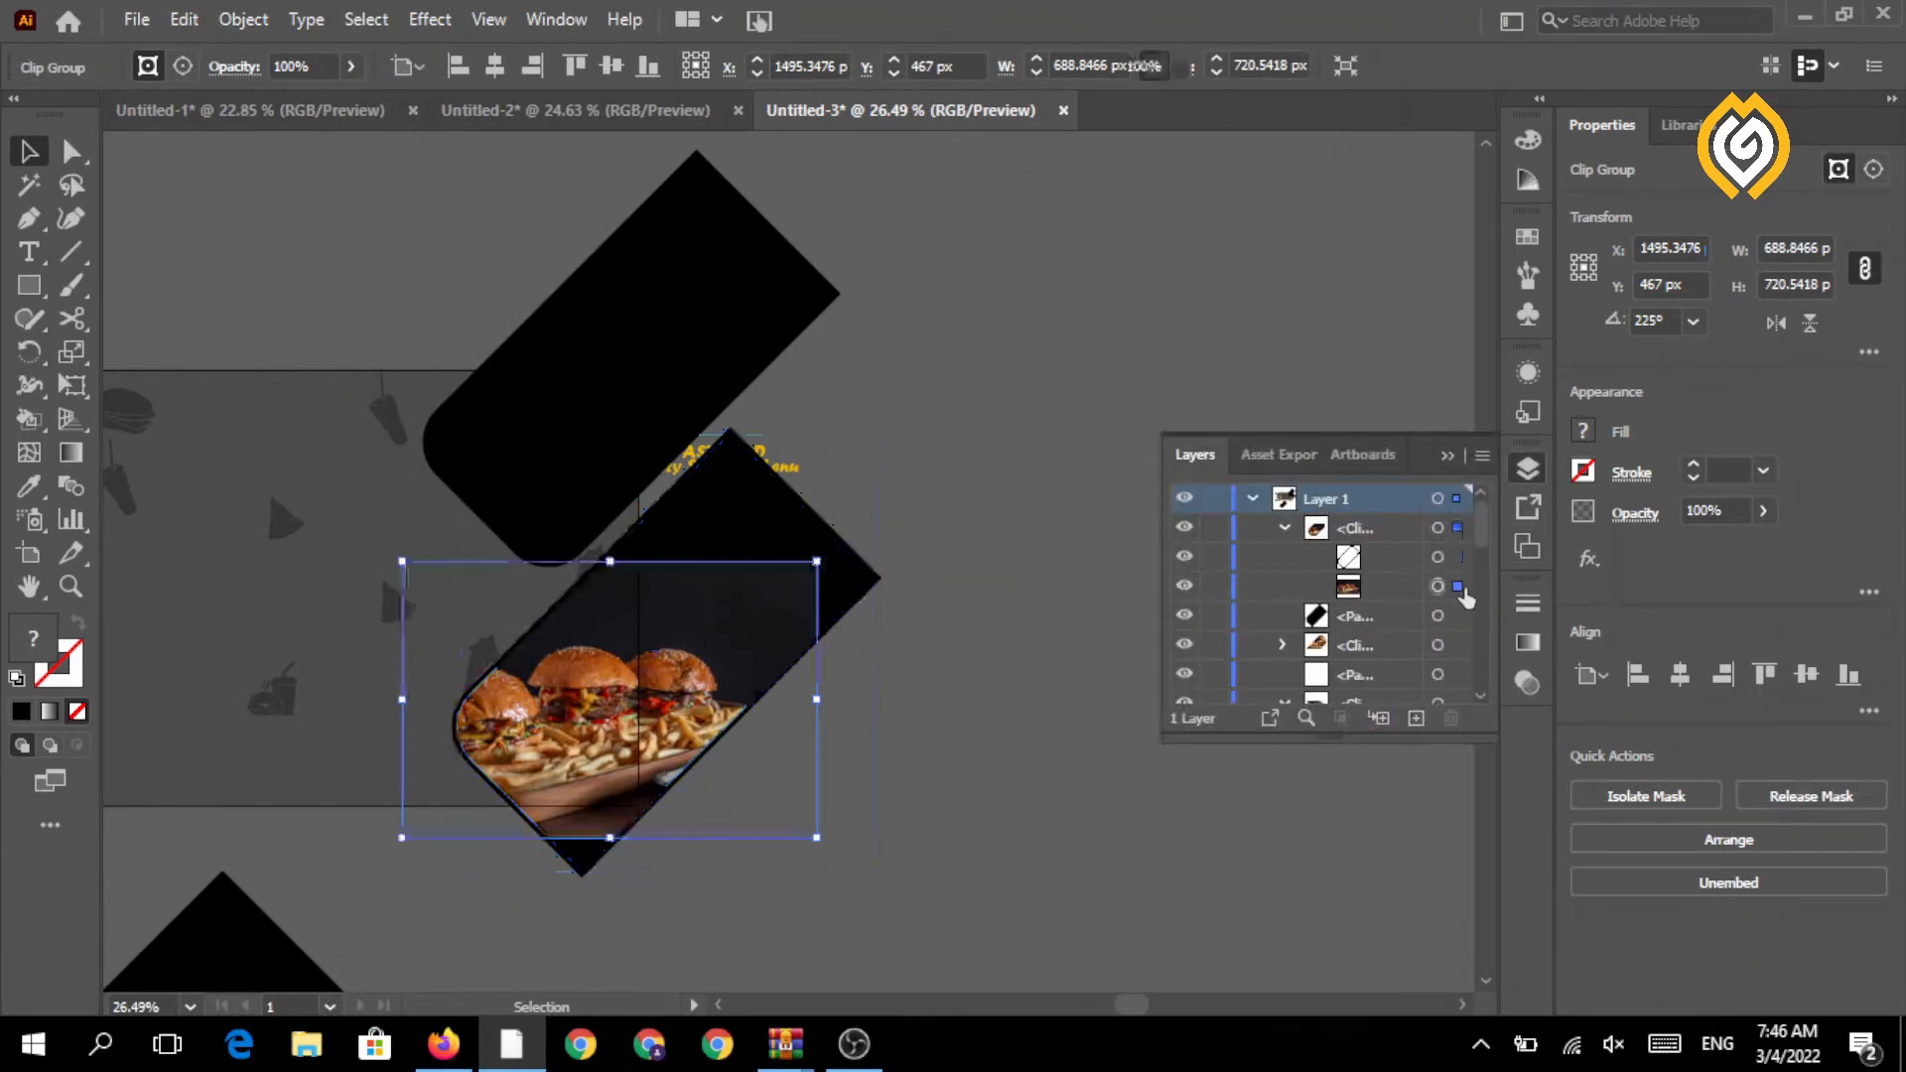
left_click_drag(820, 558, 830, 552)
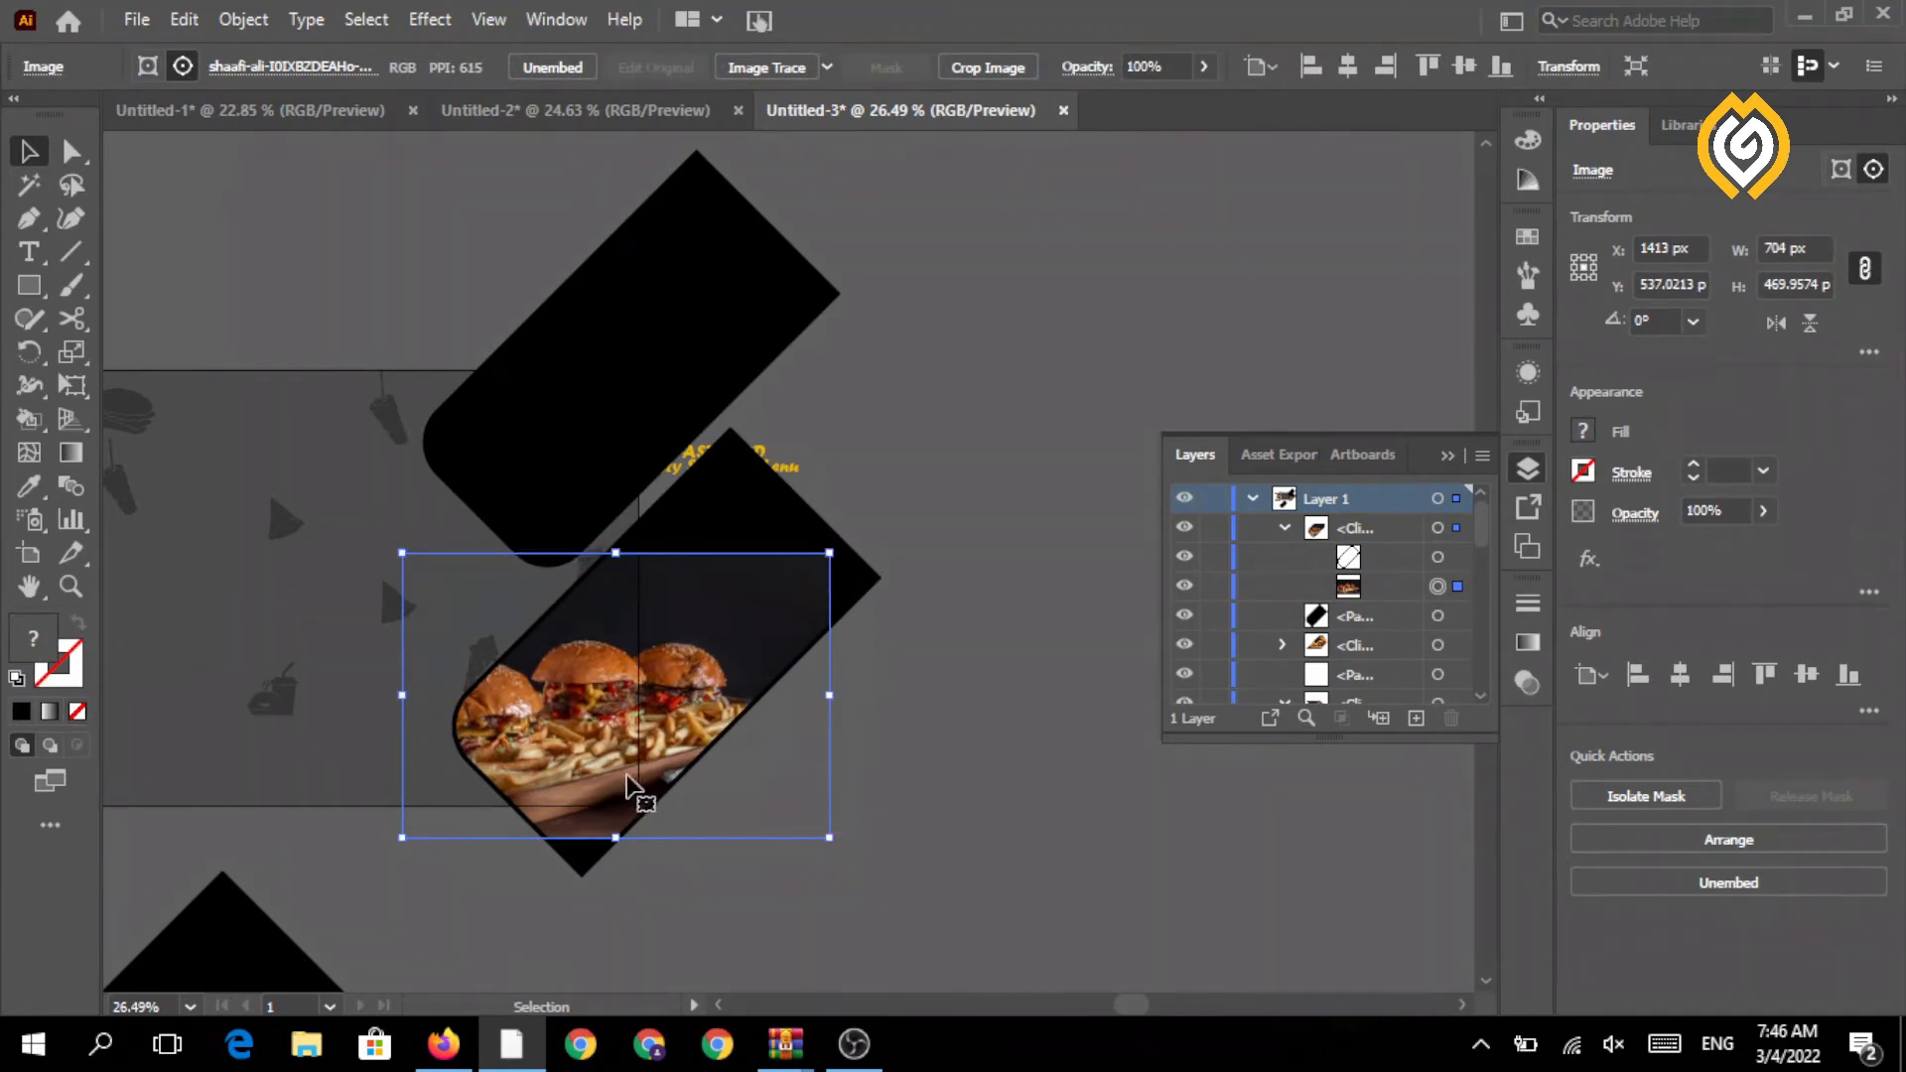
left_click_drag(581, 749, 572, 742)
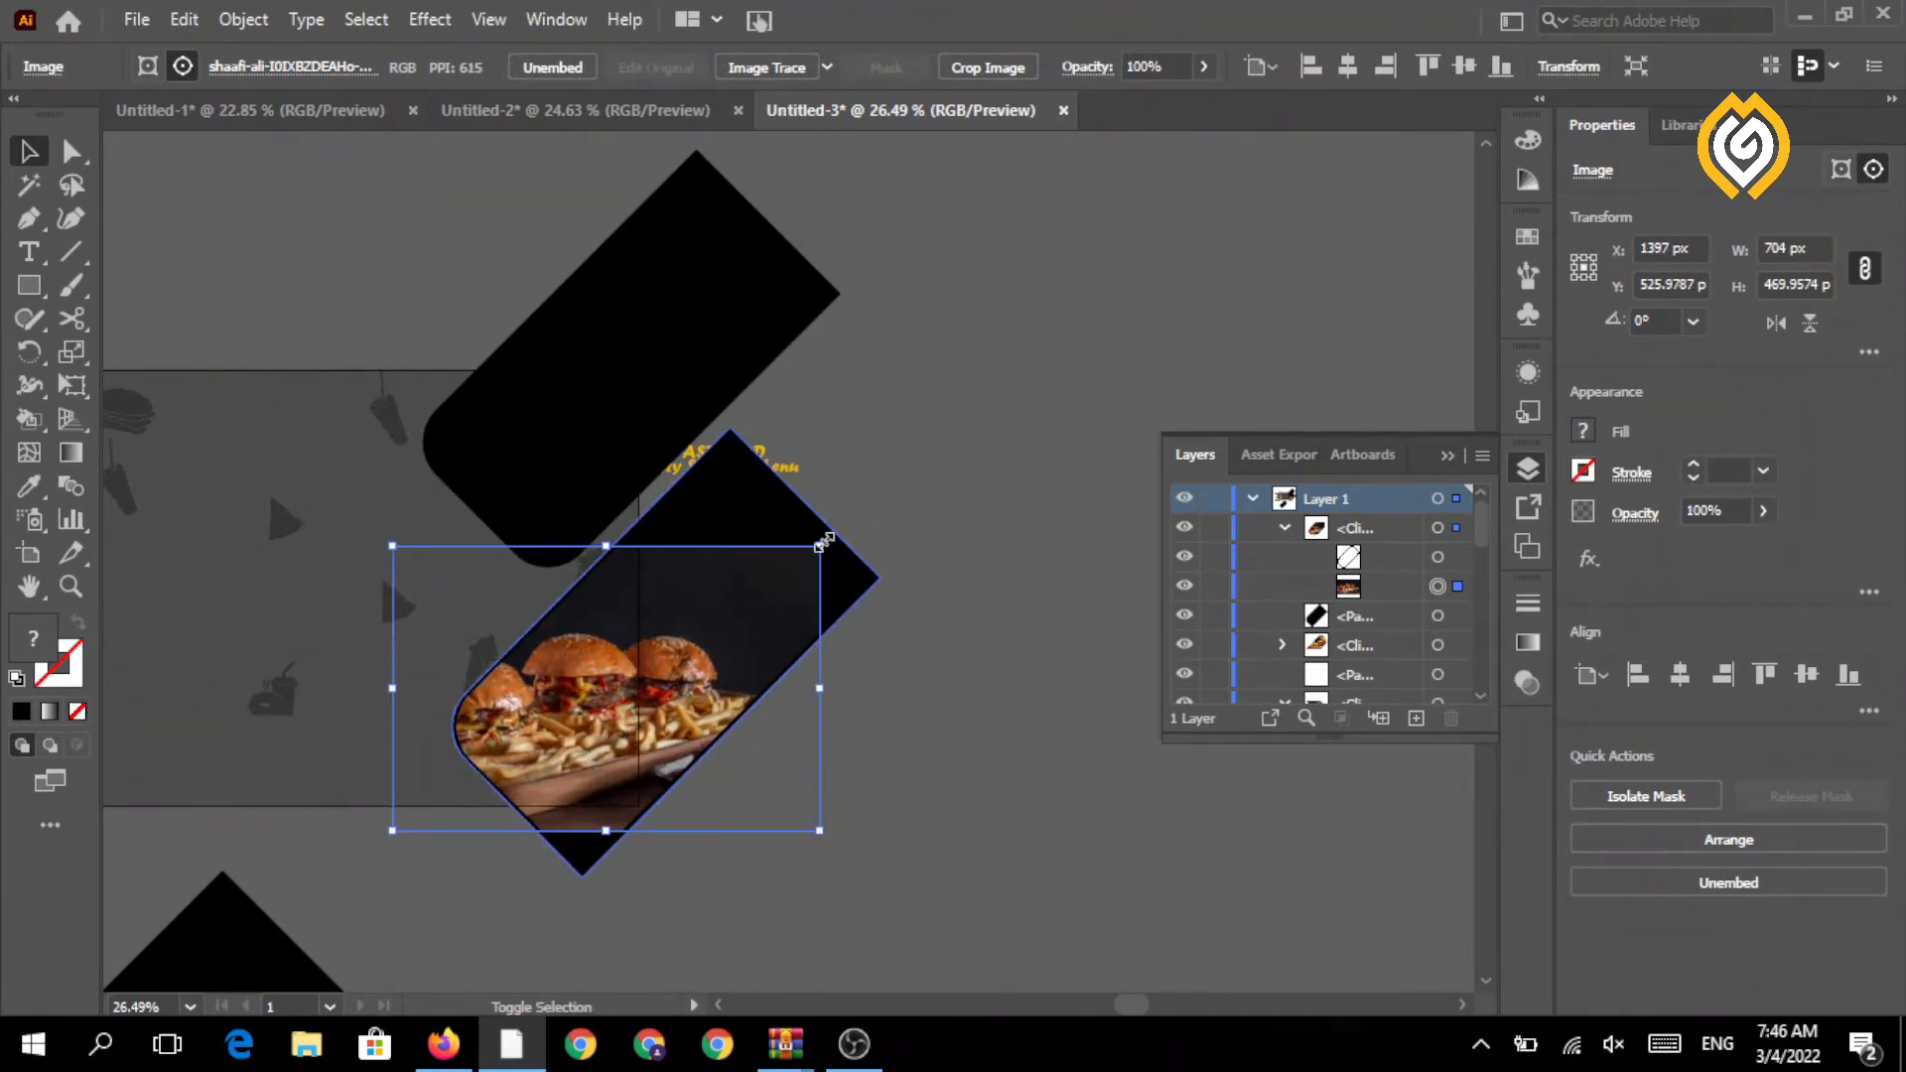
left_click_drag(820, 546, 903, 521)
mouse_move(557, 713)
left_mouse_down()
mouse_move(606, 717)
mouse_move(571, 711)
left_mouse_up()
mouse_move(906, 840)
left_mouse_down()
mouse_move(880, 842)
mouse_move(853, 716)
mouse_move(894, 860)
mouse_move(895, 834)
left_mouse_up()
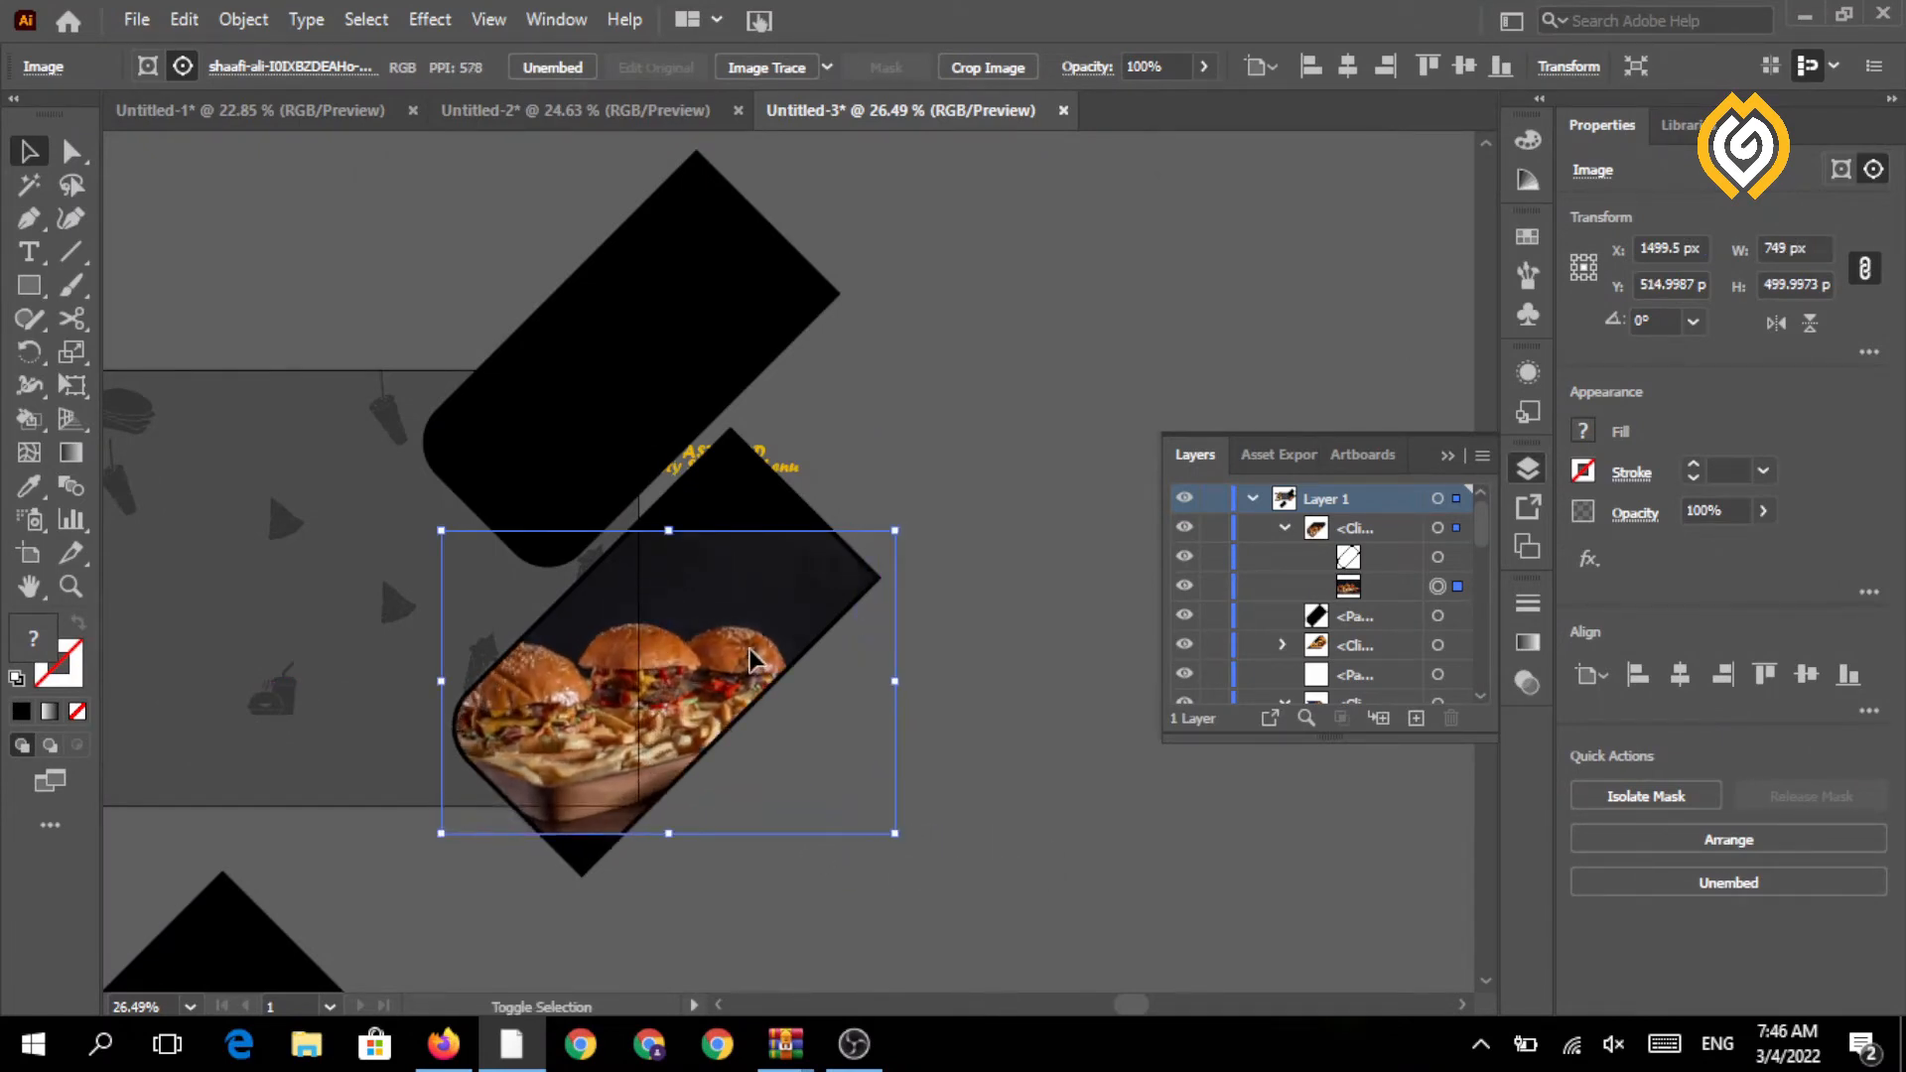
left_click_drag(890, 532, 934, 503)
left_click_drag(938, 834, 898, 812)
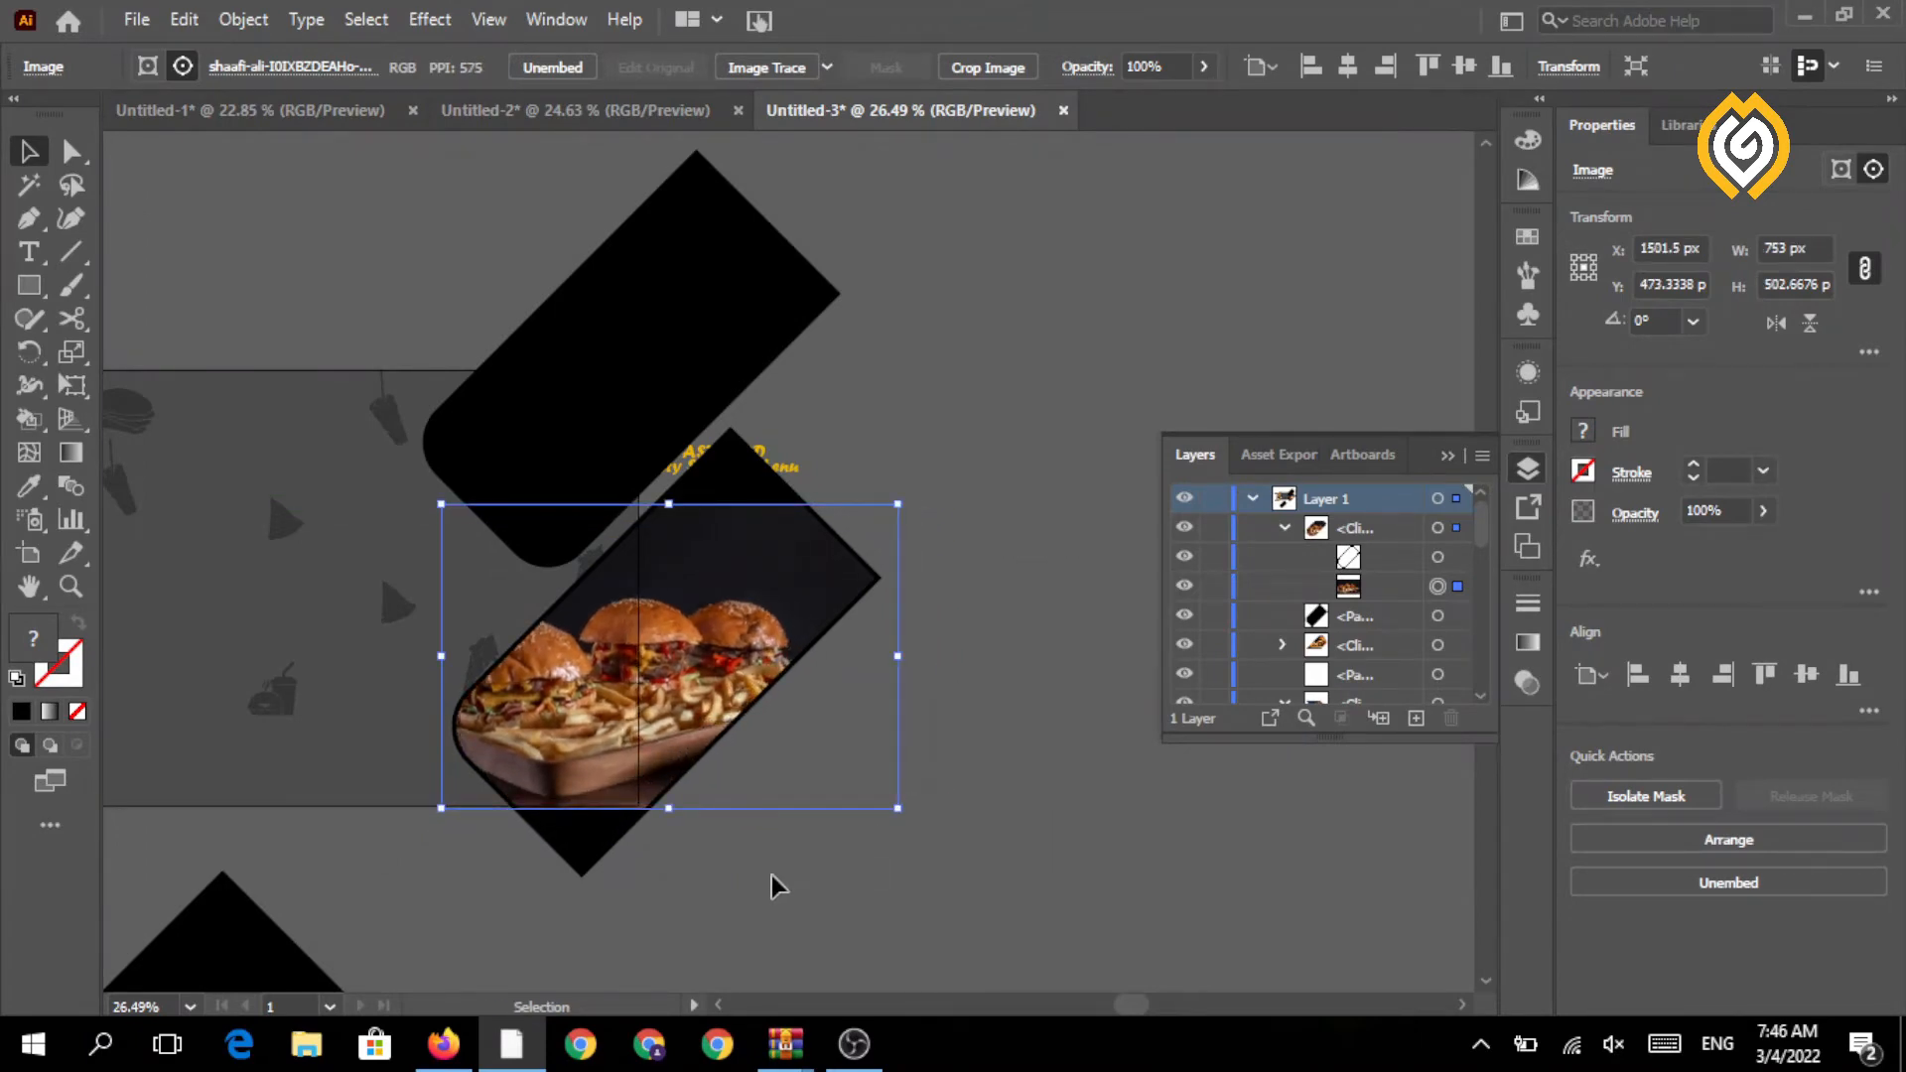
left_click(772, 877)
- Fill the offset path behind the three-burger photo with white as a border
left_click(459, 760)
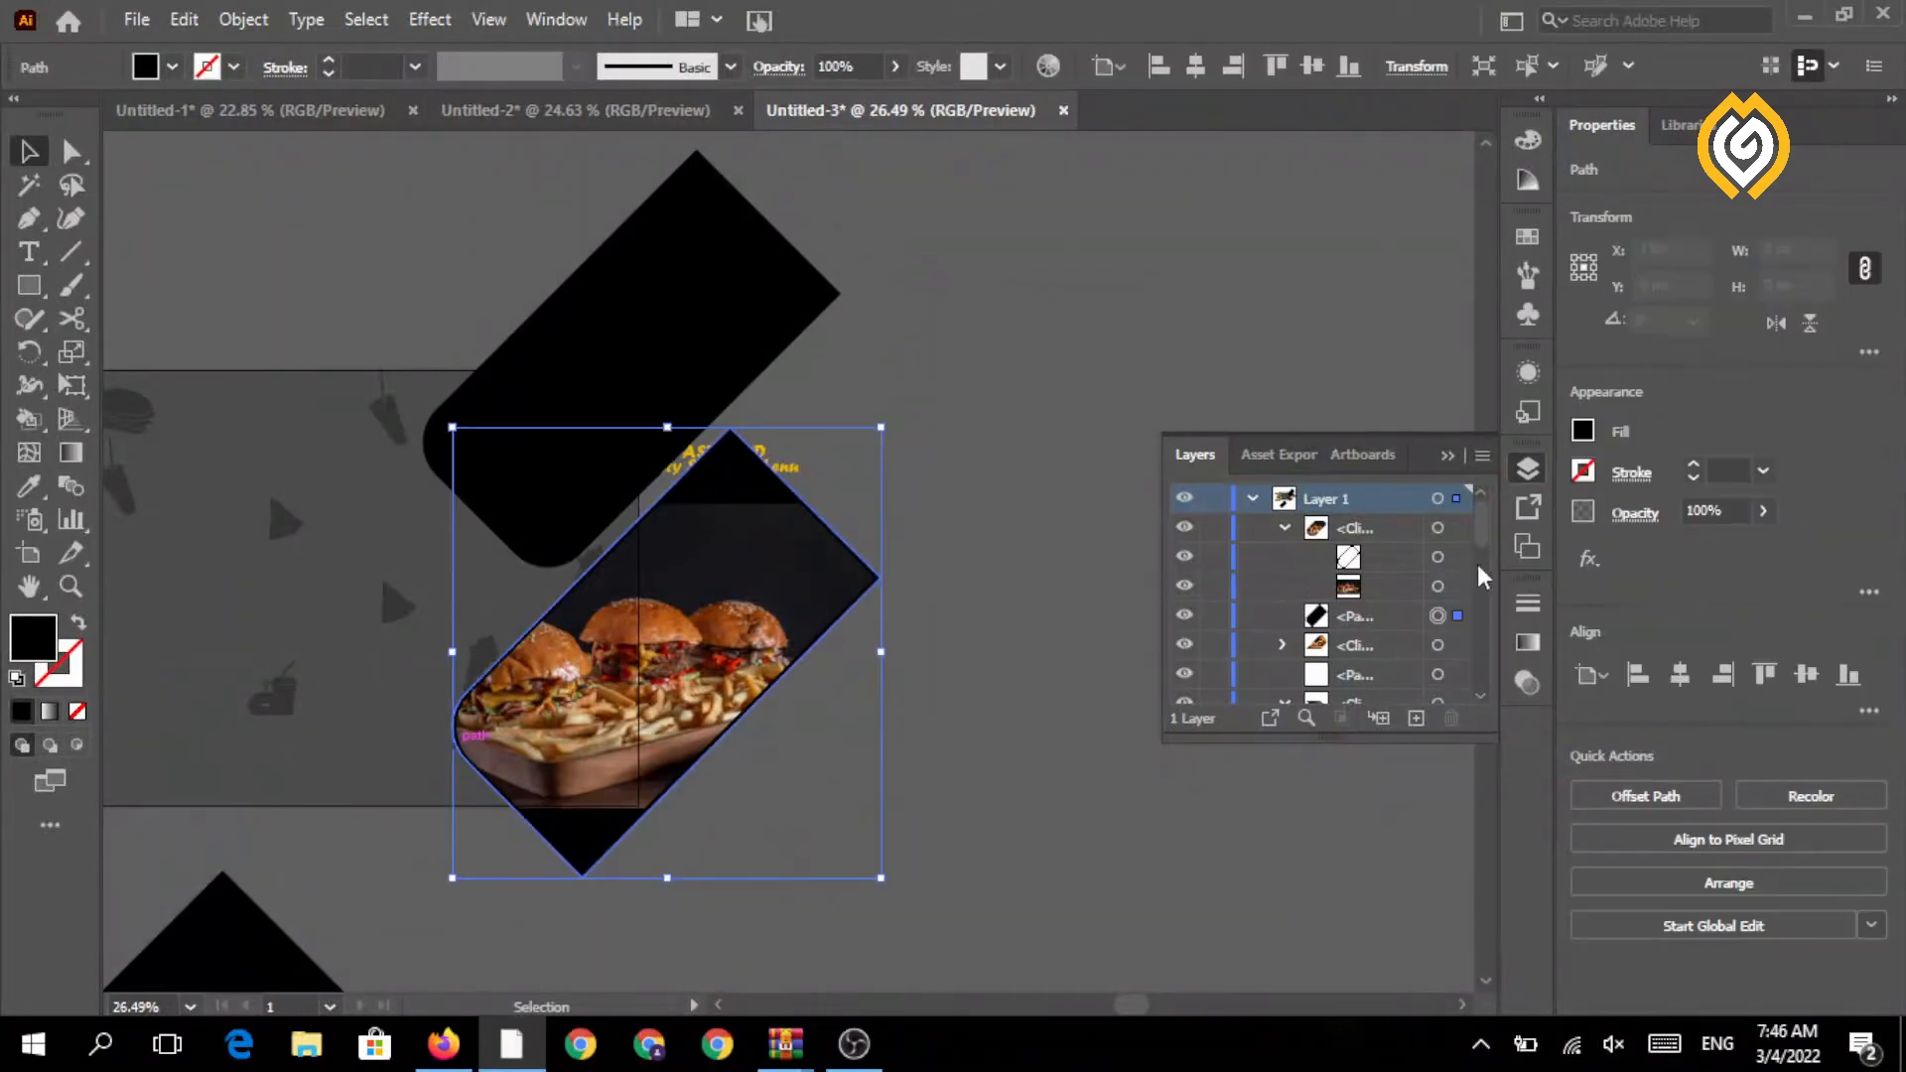
left_click(1584, 432)
left_click(1319, 530)
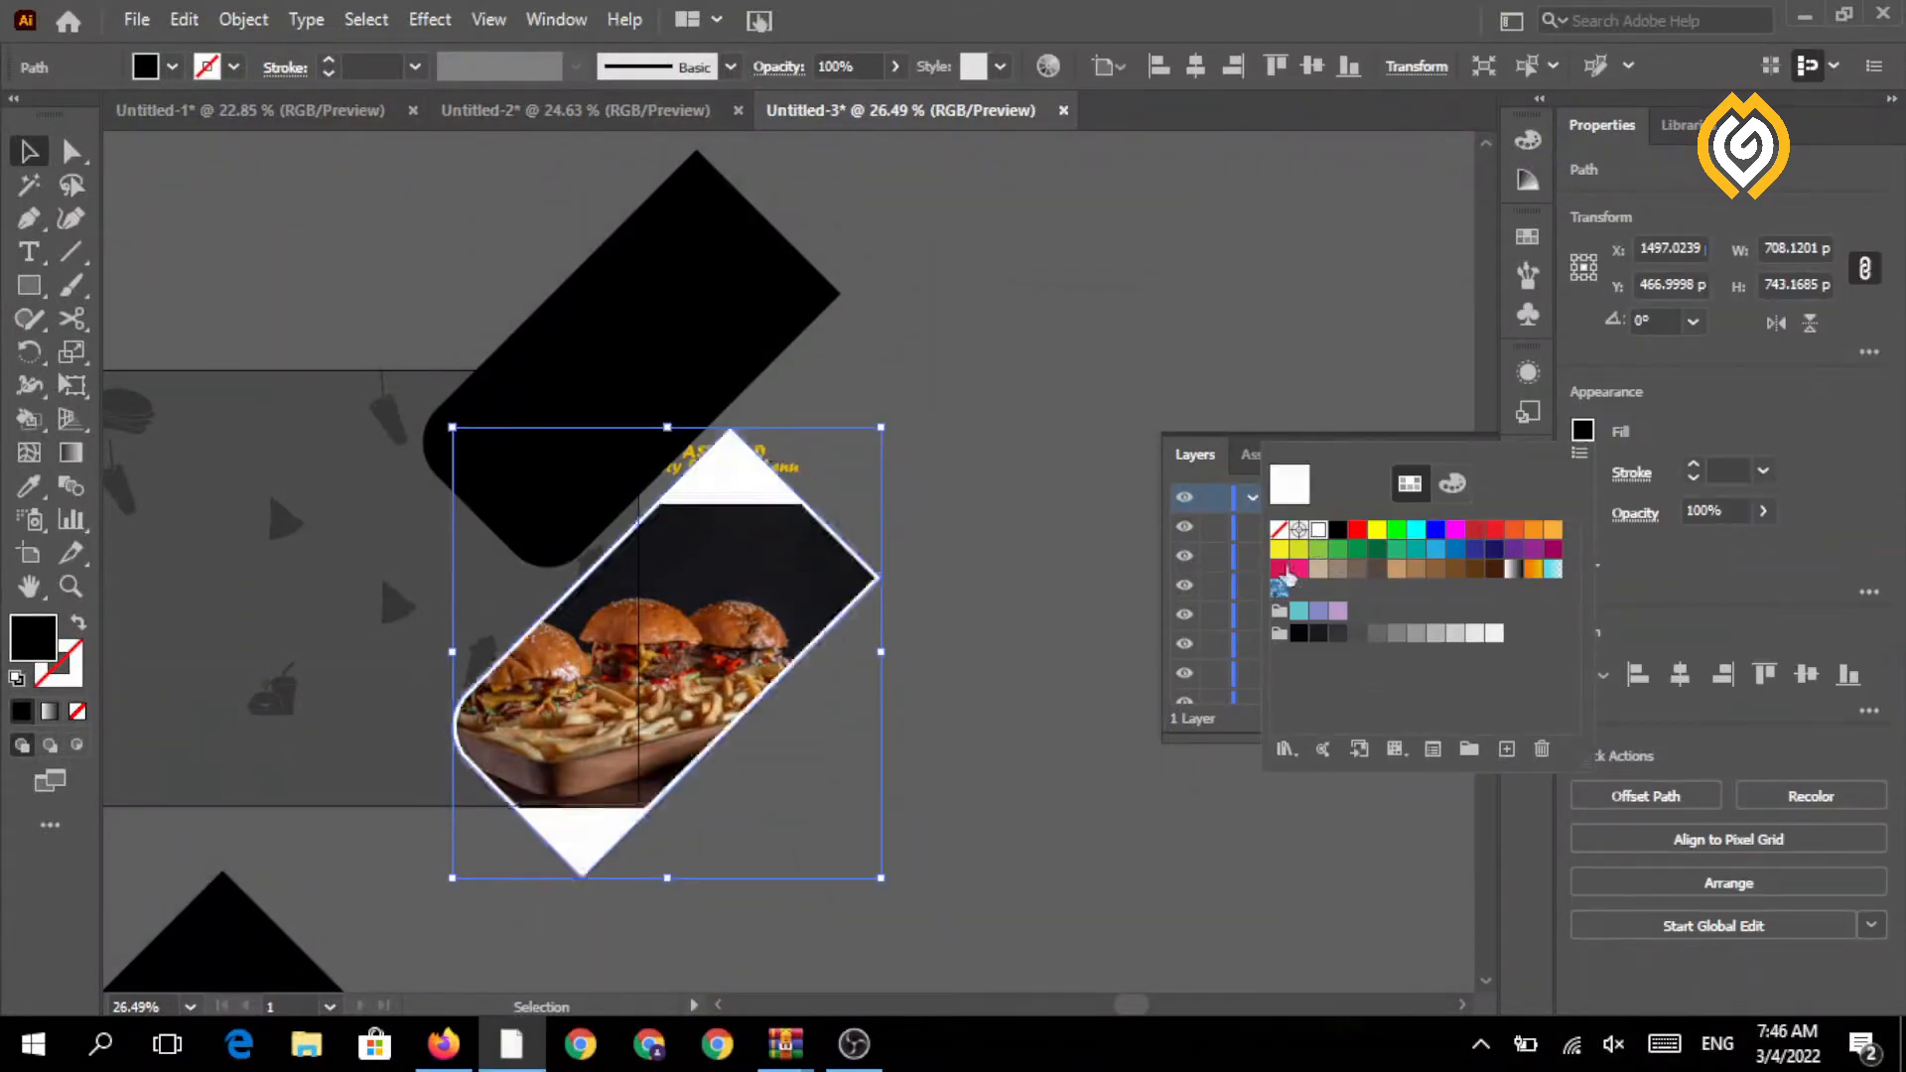
key("Escape")
left_click(981, 764)
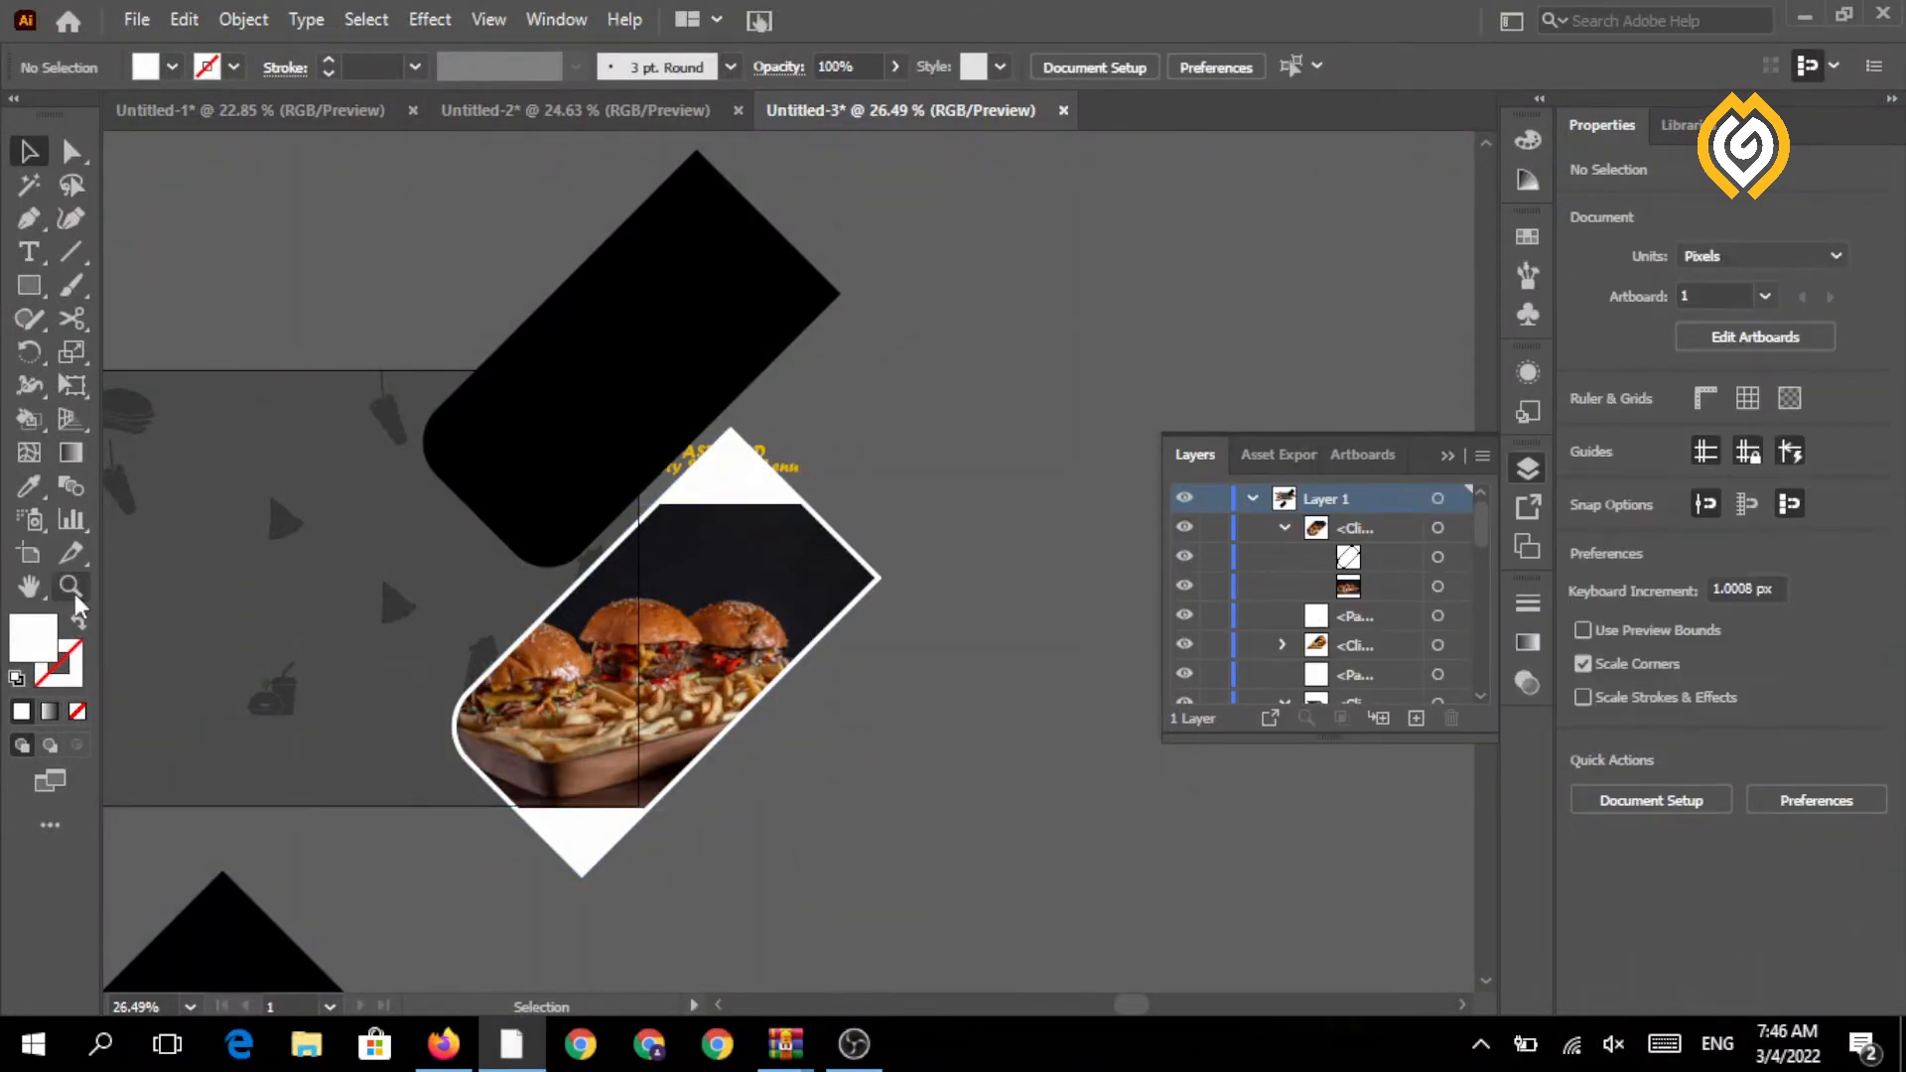
- Move the yellow and grey colour circles together to just above the middle of the artboard's upper edge
scroll(396, 587, "down", 3)
left_click_drag(303, 632, 619, 636)
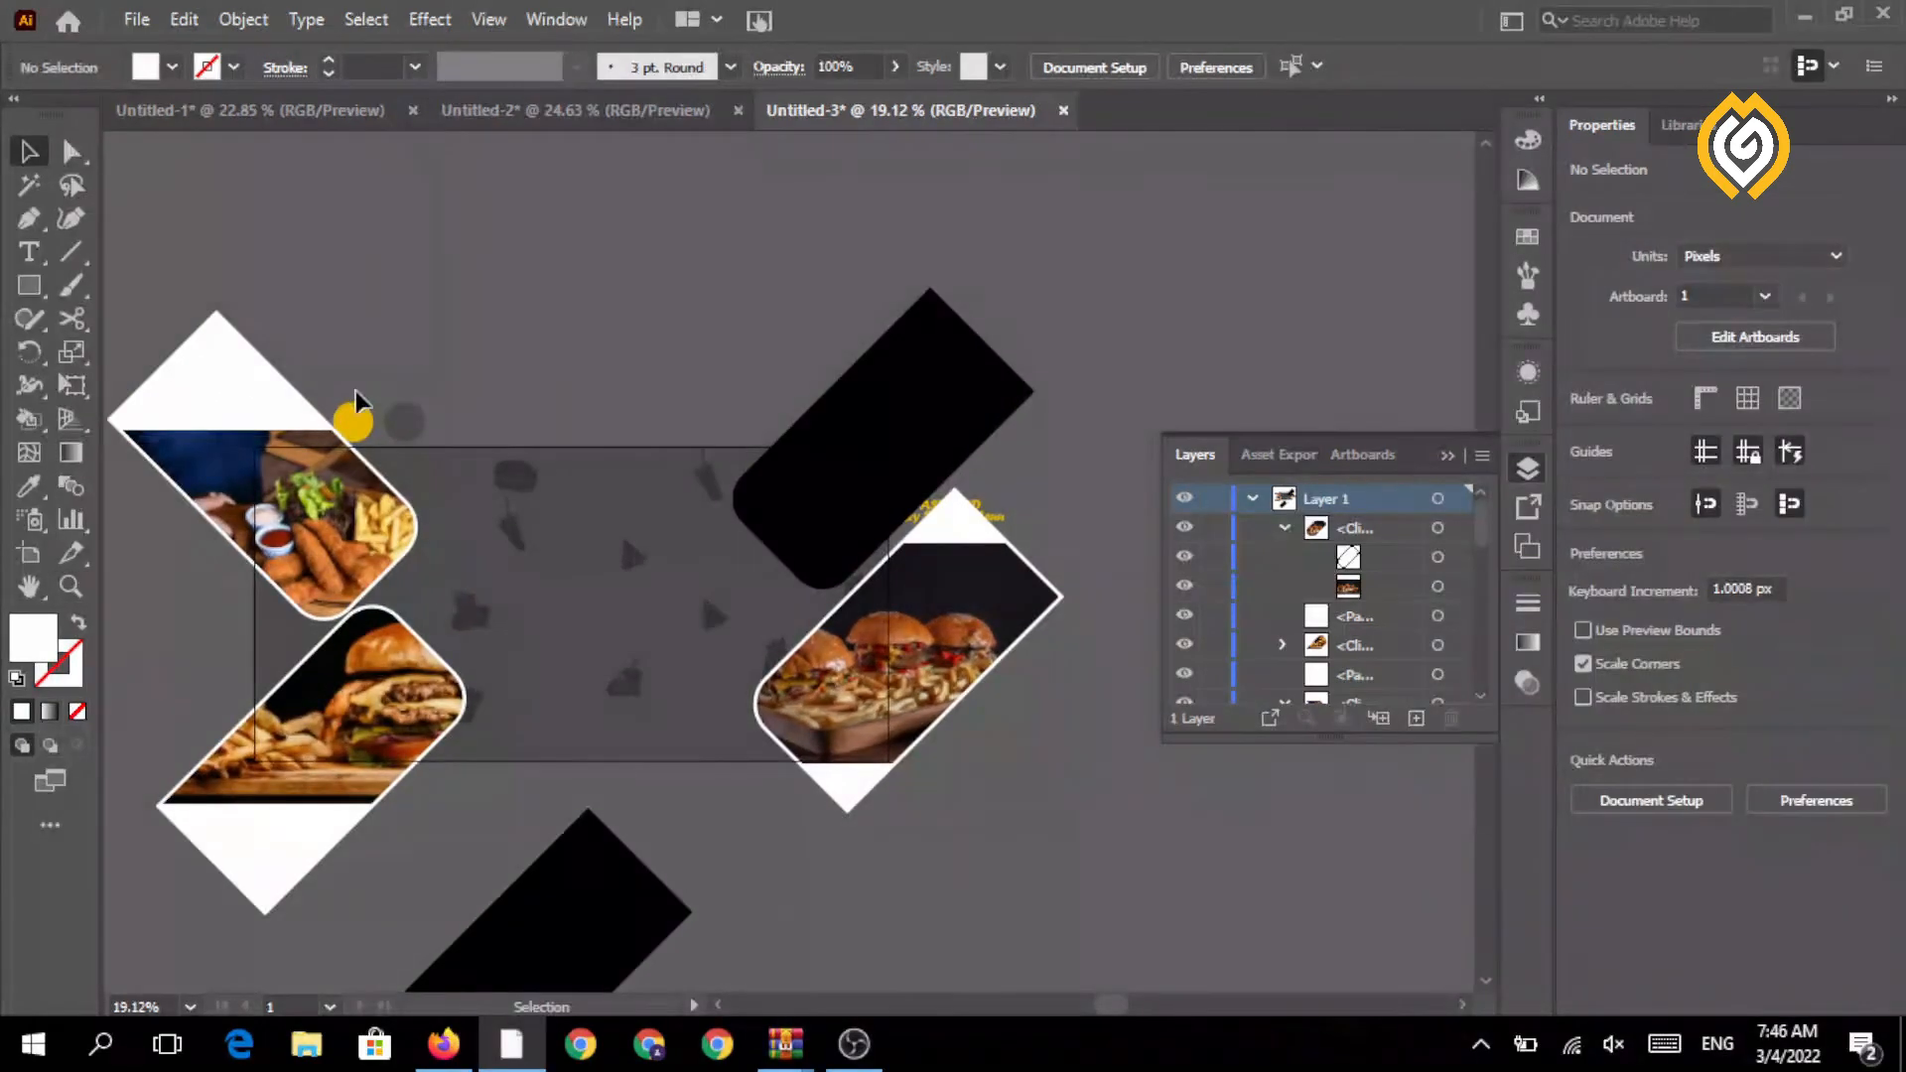
left_click_drag(407, 422, 623, 422)
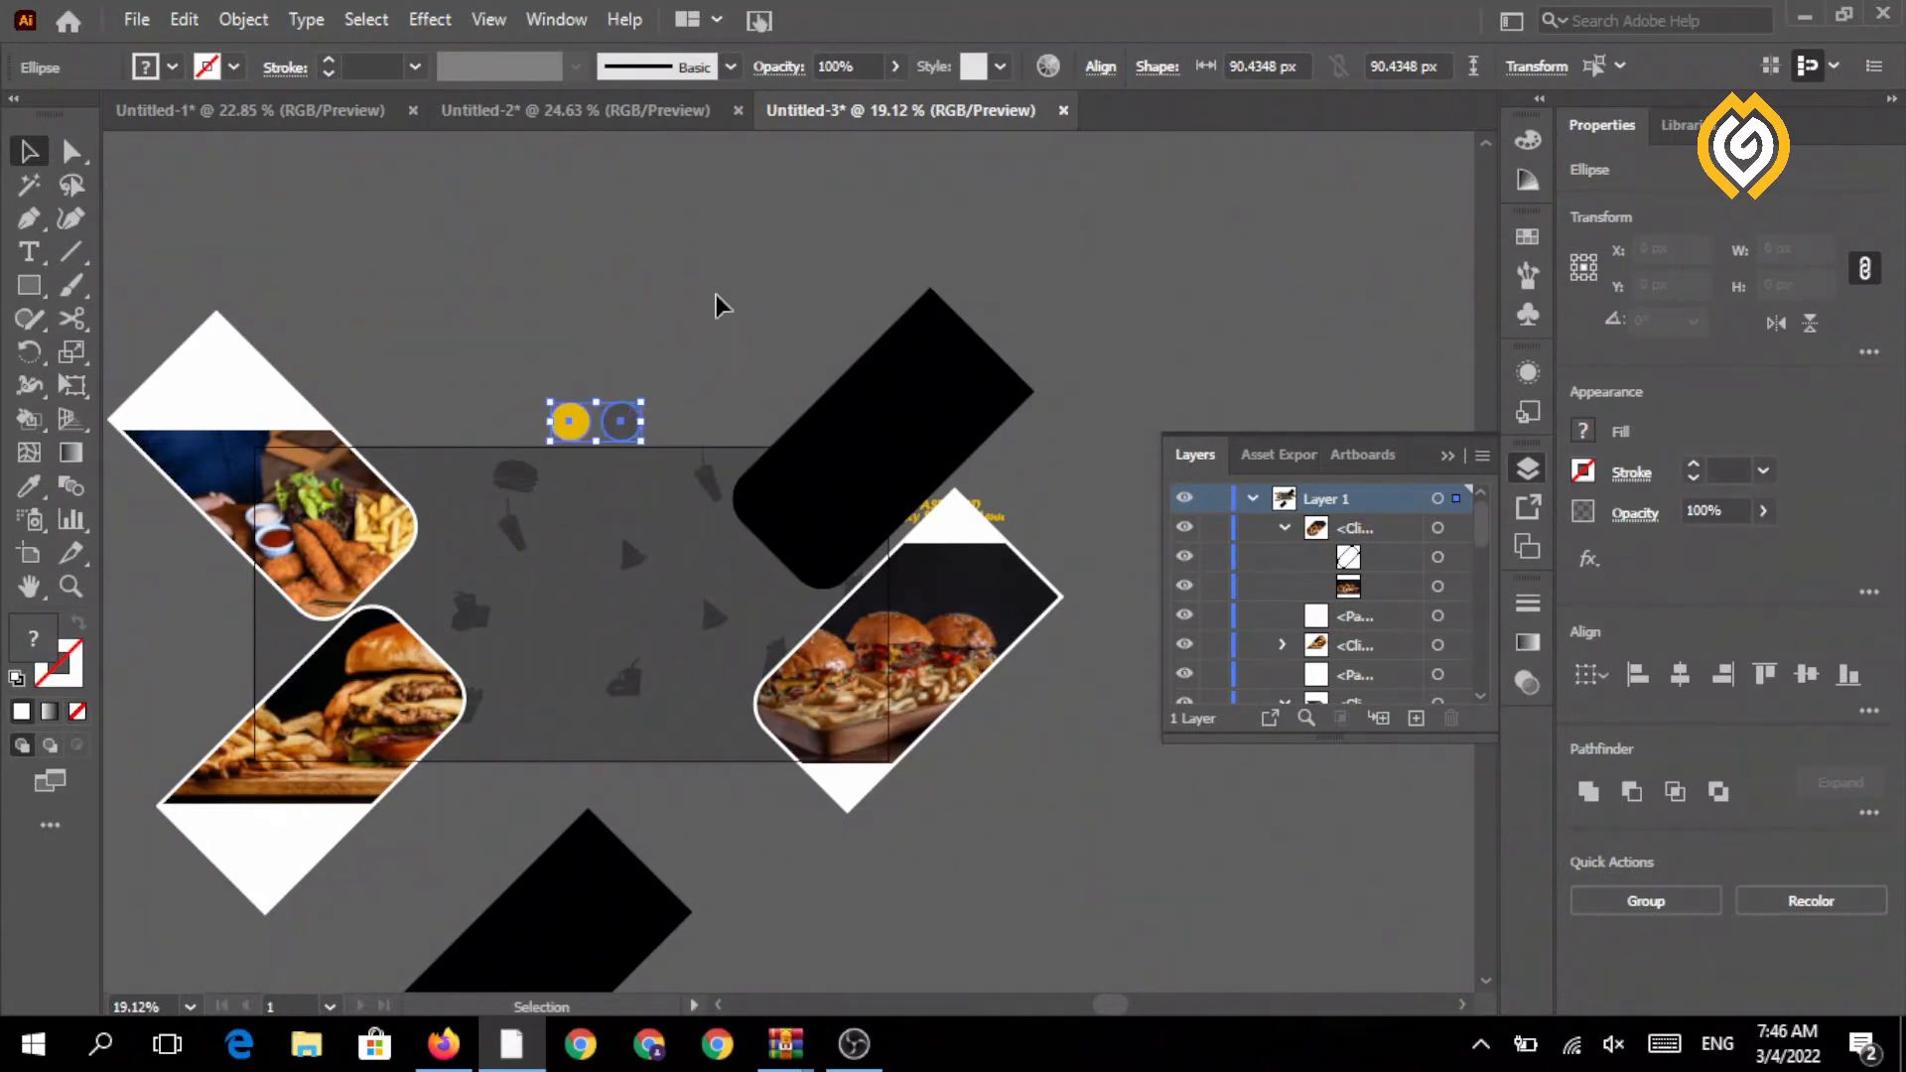
- Fill the upper-right black rectangle with the yellow sampled from the yellow colour circle
left_click(724, 307)
left_click(812, 476)
key("i")
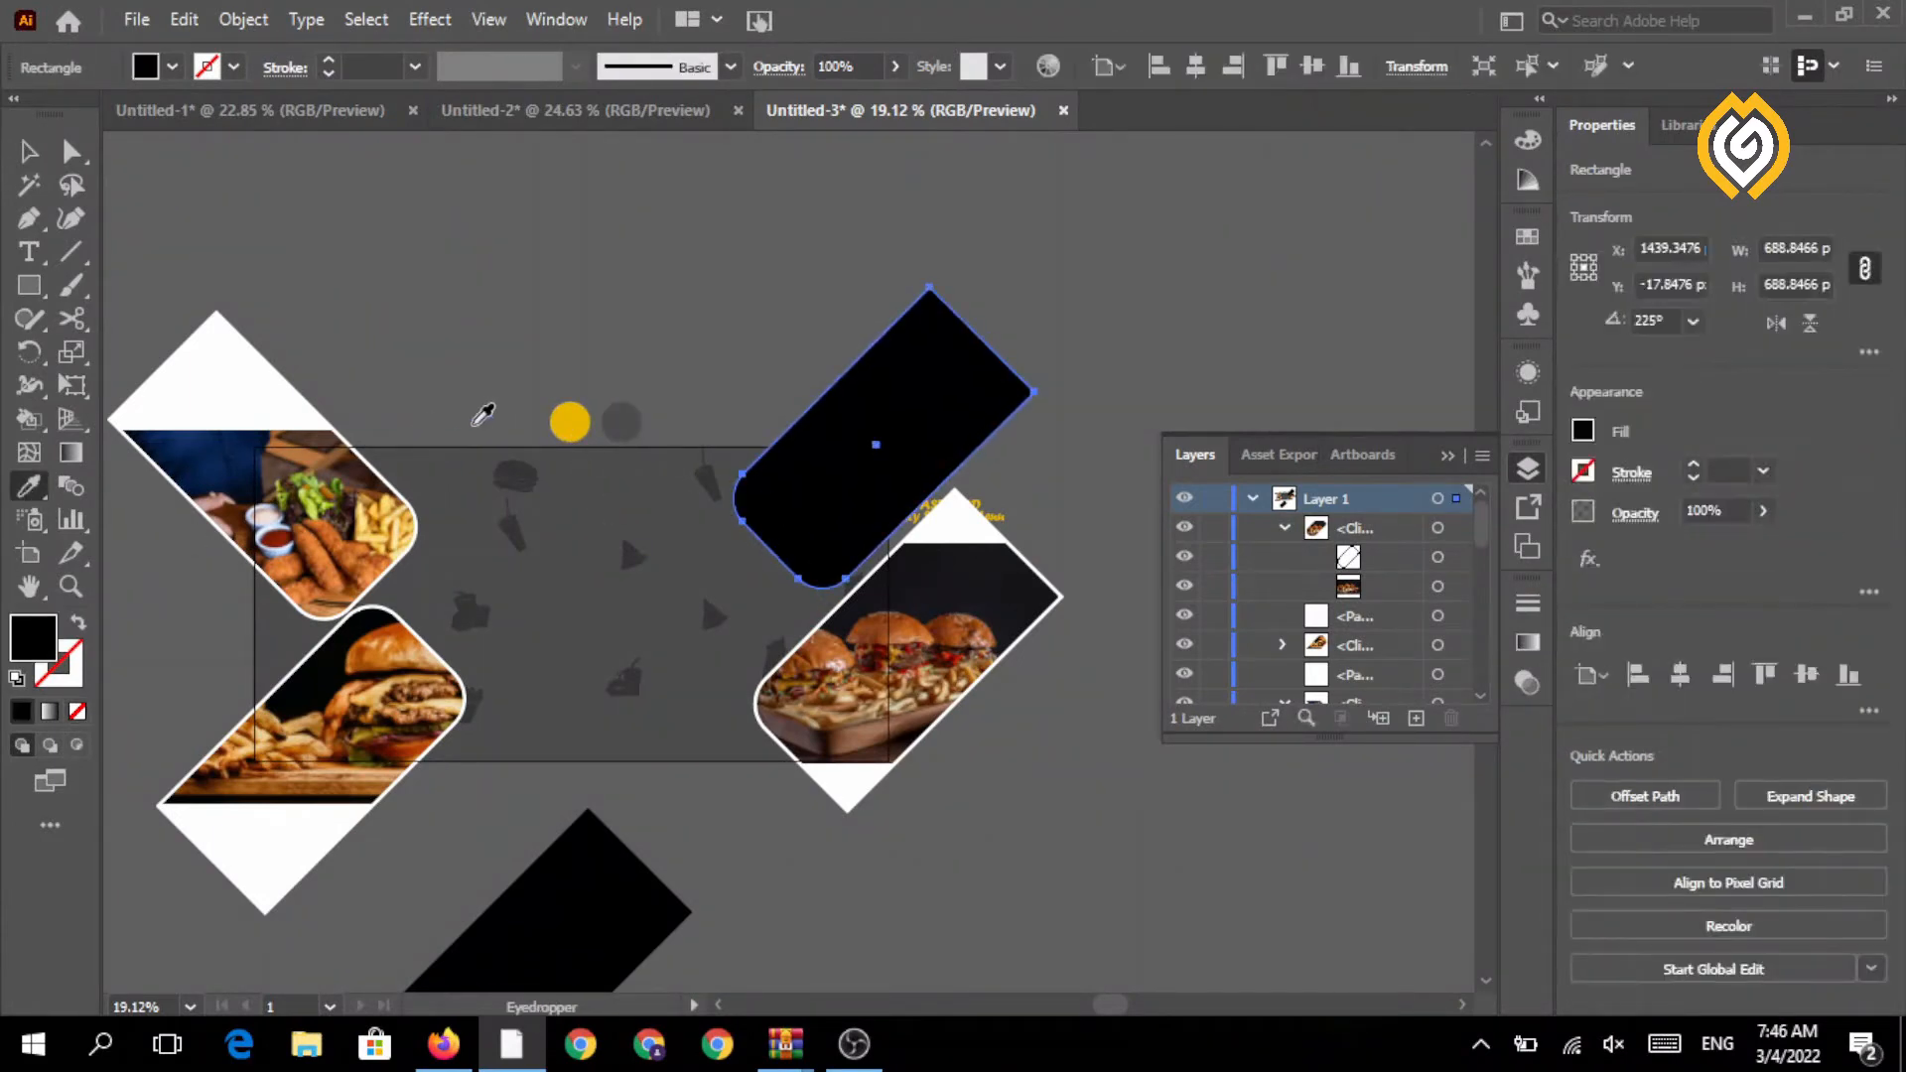
left_click(584, 420)
left_click(28, 151)
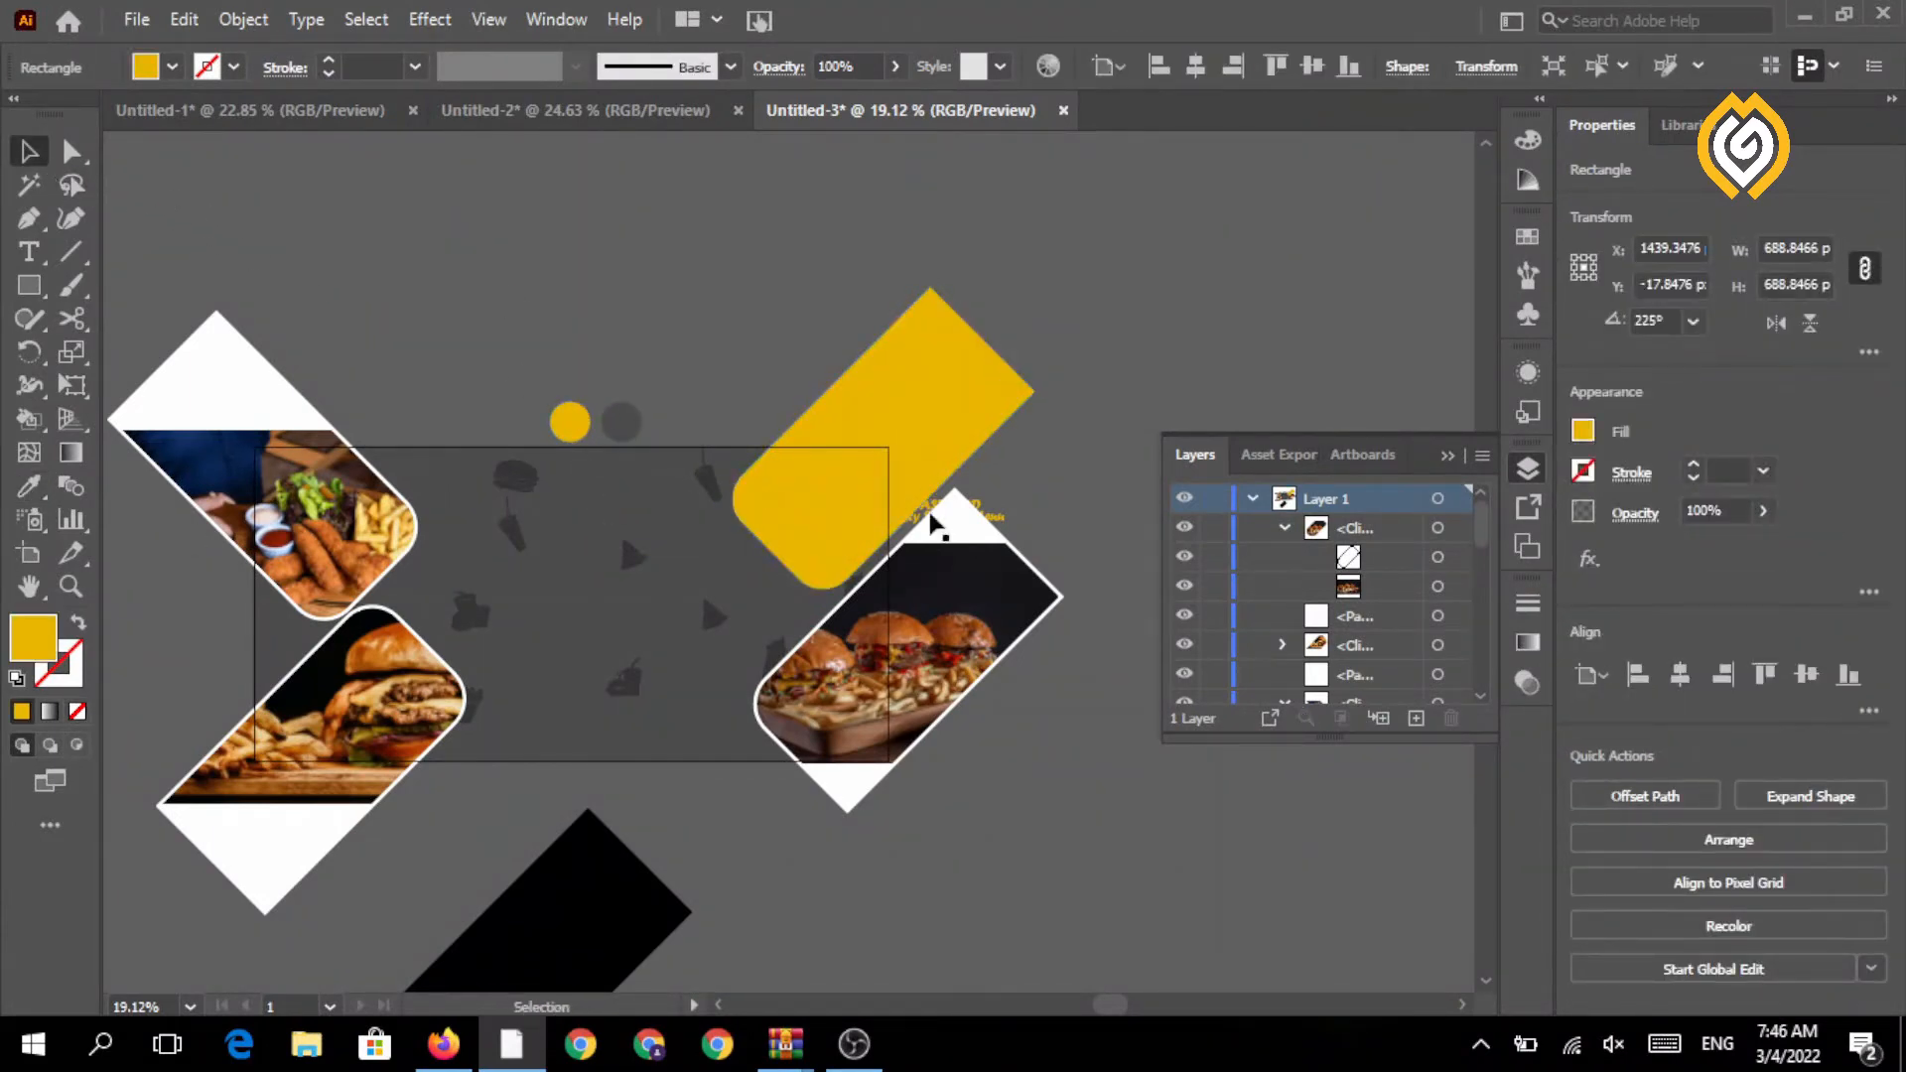
key("ctrl+shift+a")
- Duplicate the yellow rectangle, rotate the copy to 45°, and place it along the upper-left side of the lower-left burger photo
left_click(933, 429)
left_click_drag(933, 429, 630, 390)
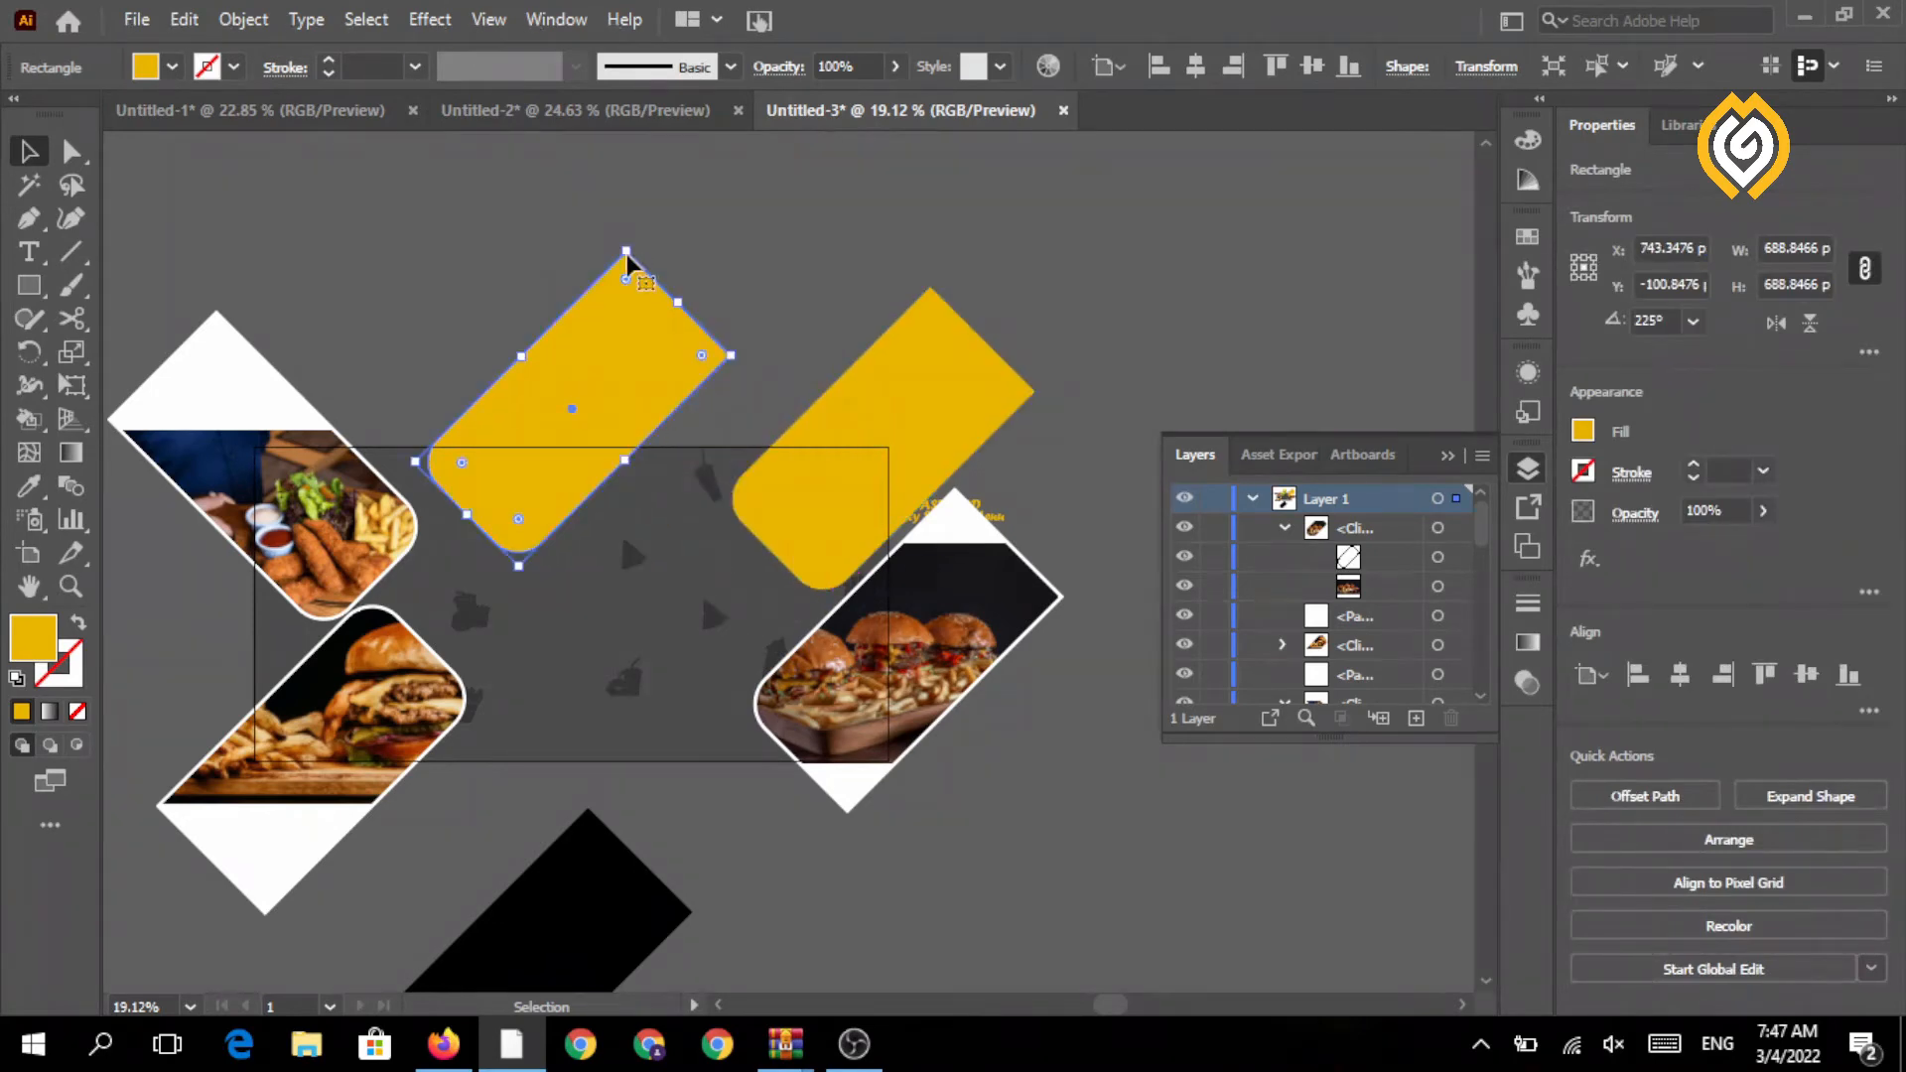
left_click_drag(627, 242, 422, 650)
left_click_drag(608, 375, 186, 637)
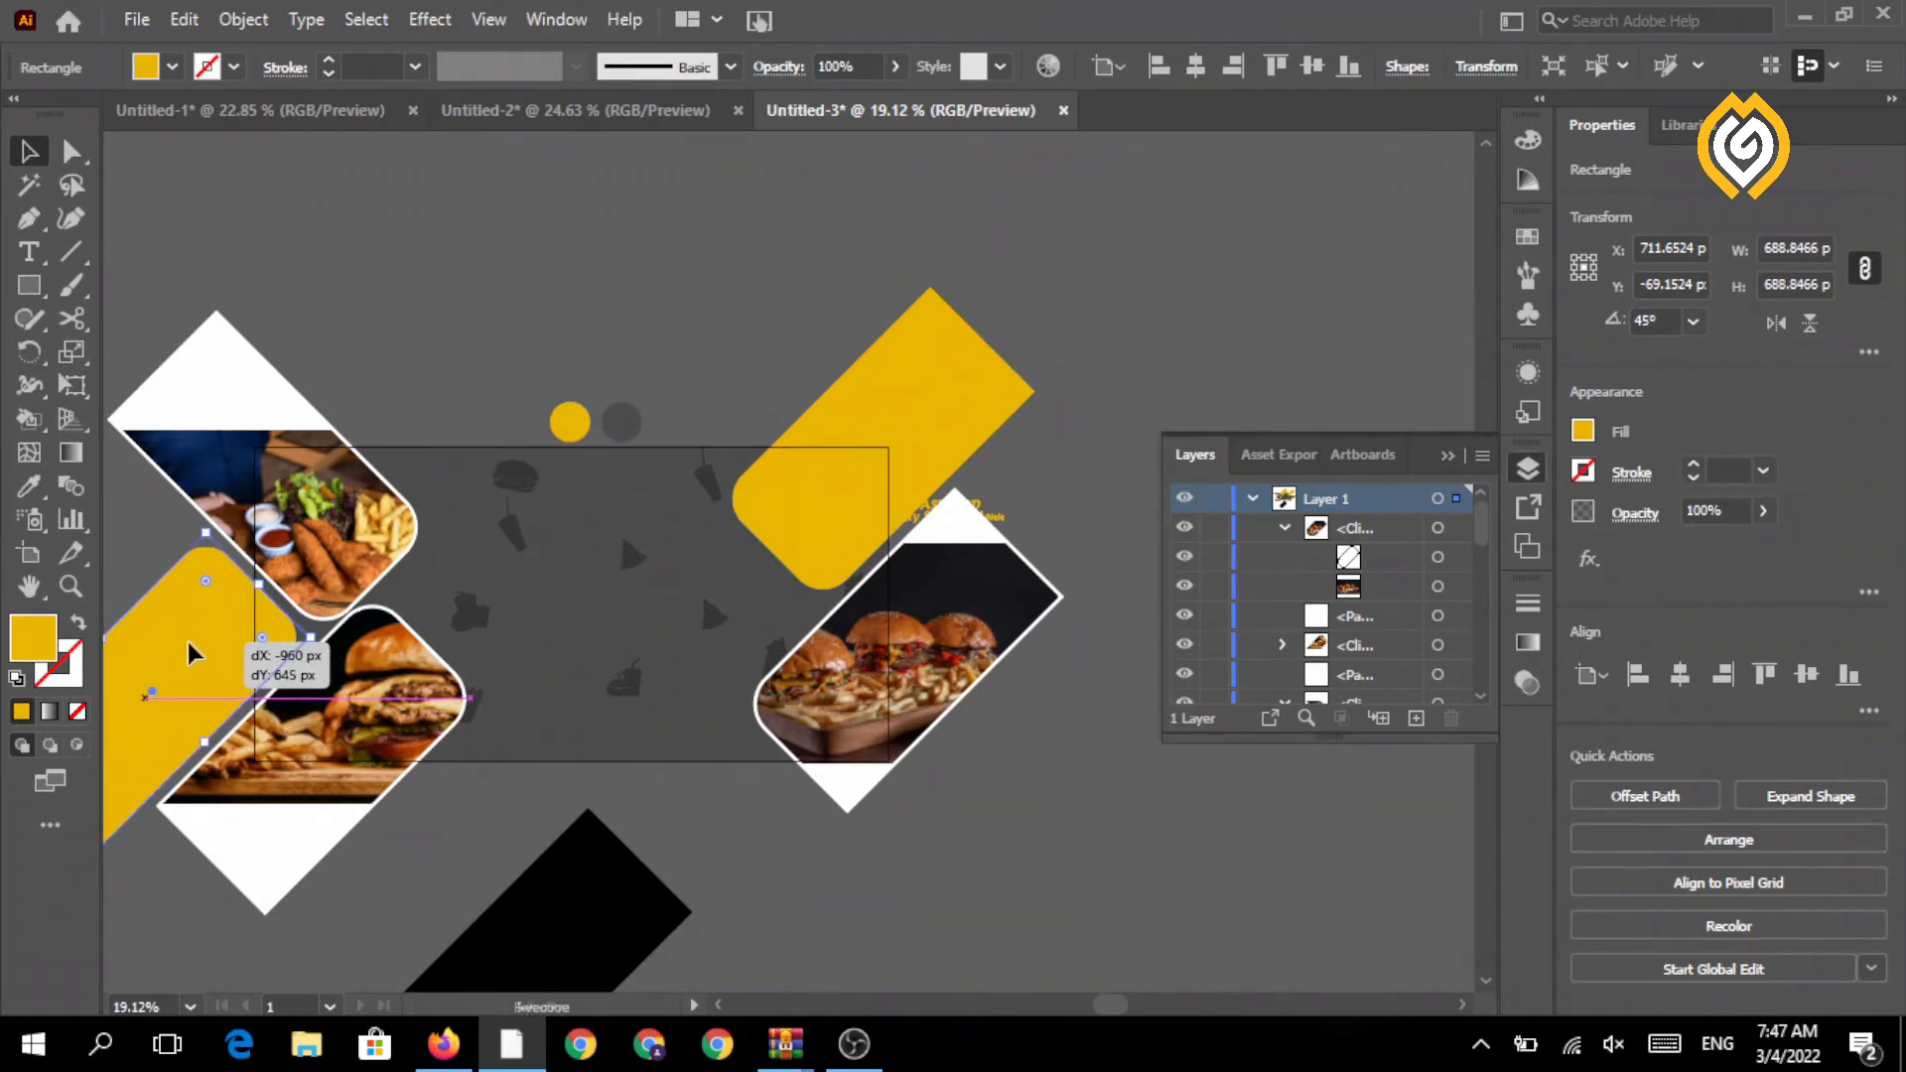
left_click(765, 285)
- Turn the black rectangle below the artboard into an unfilled outline with an 8 pt white stroke
left_click(593, 882)
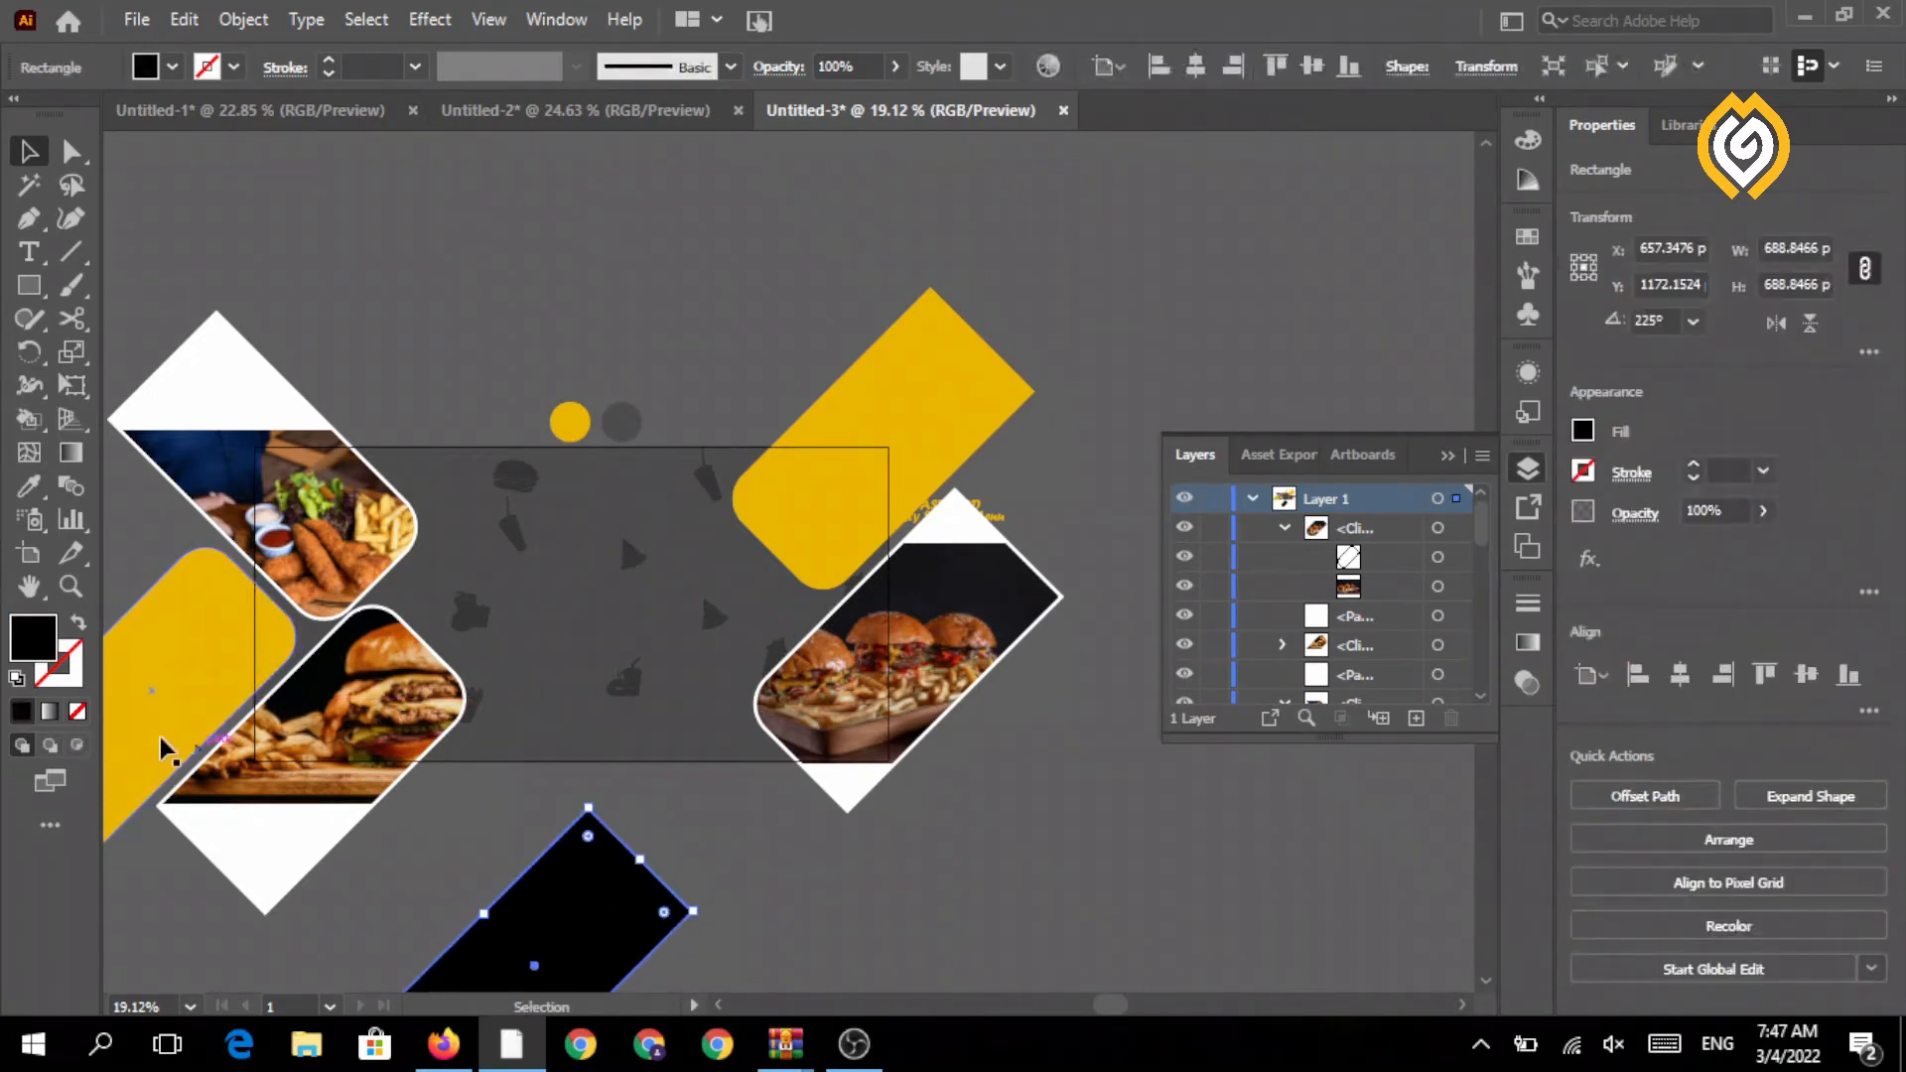
left_click(82, 709)
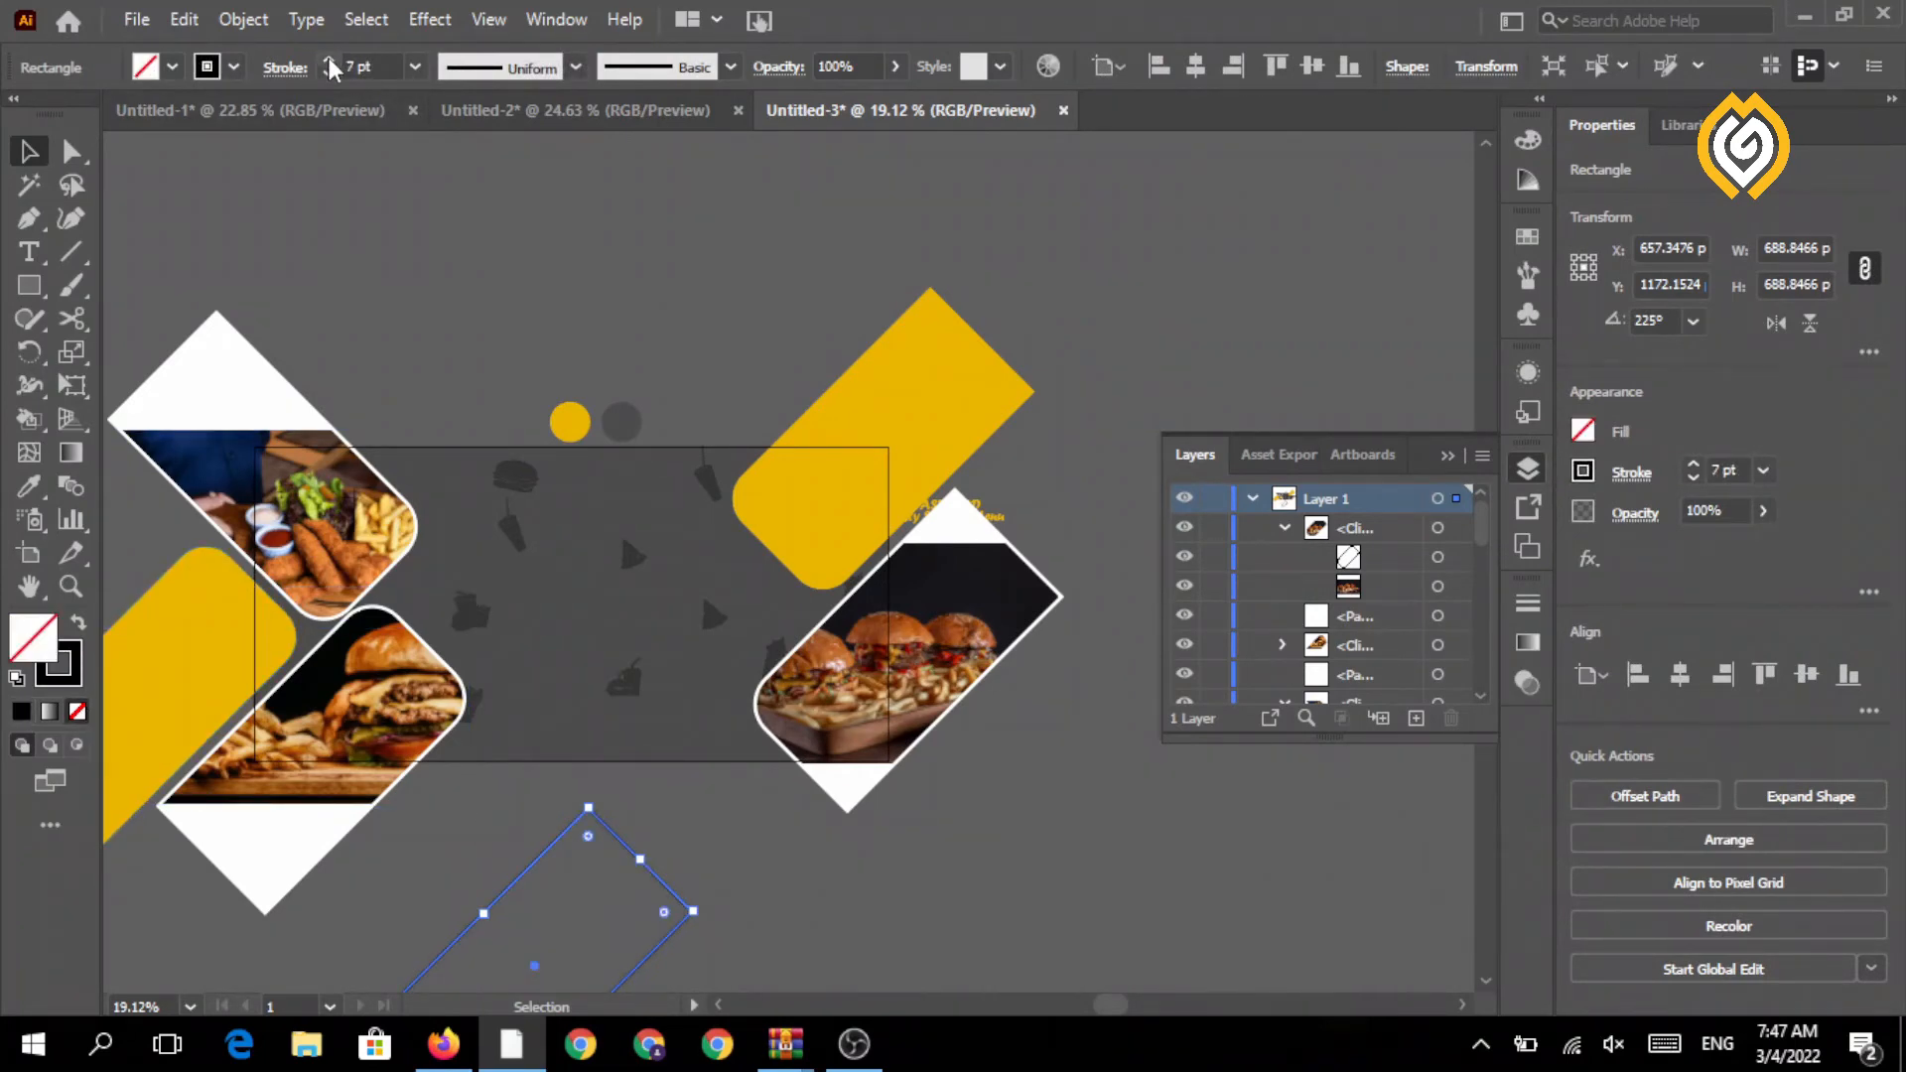
left_click(1582, 430)
left_click(1318, 530)
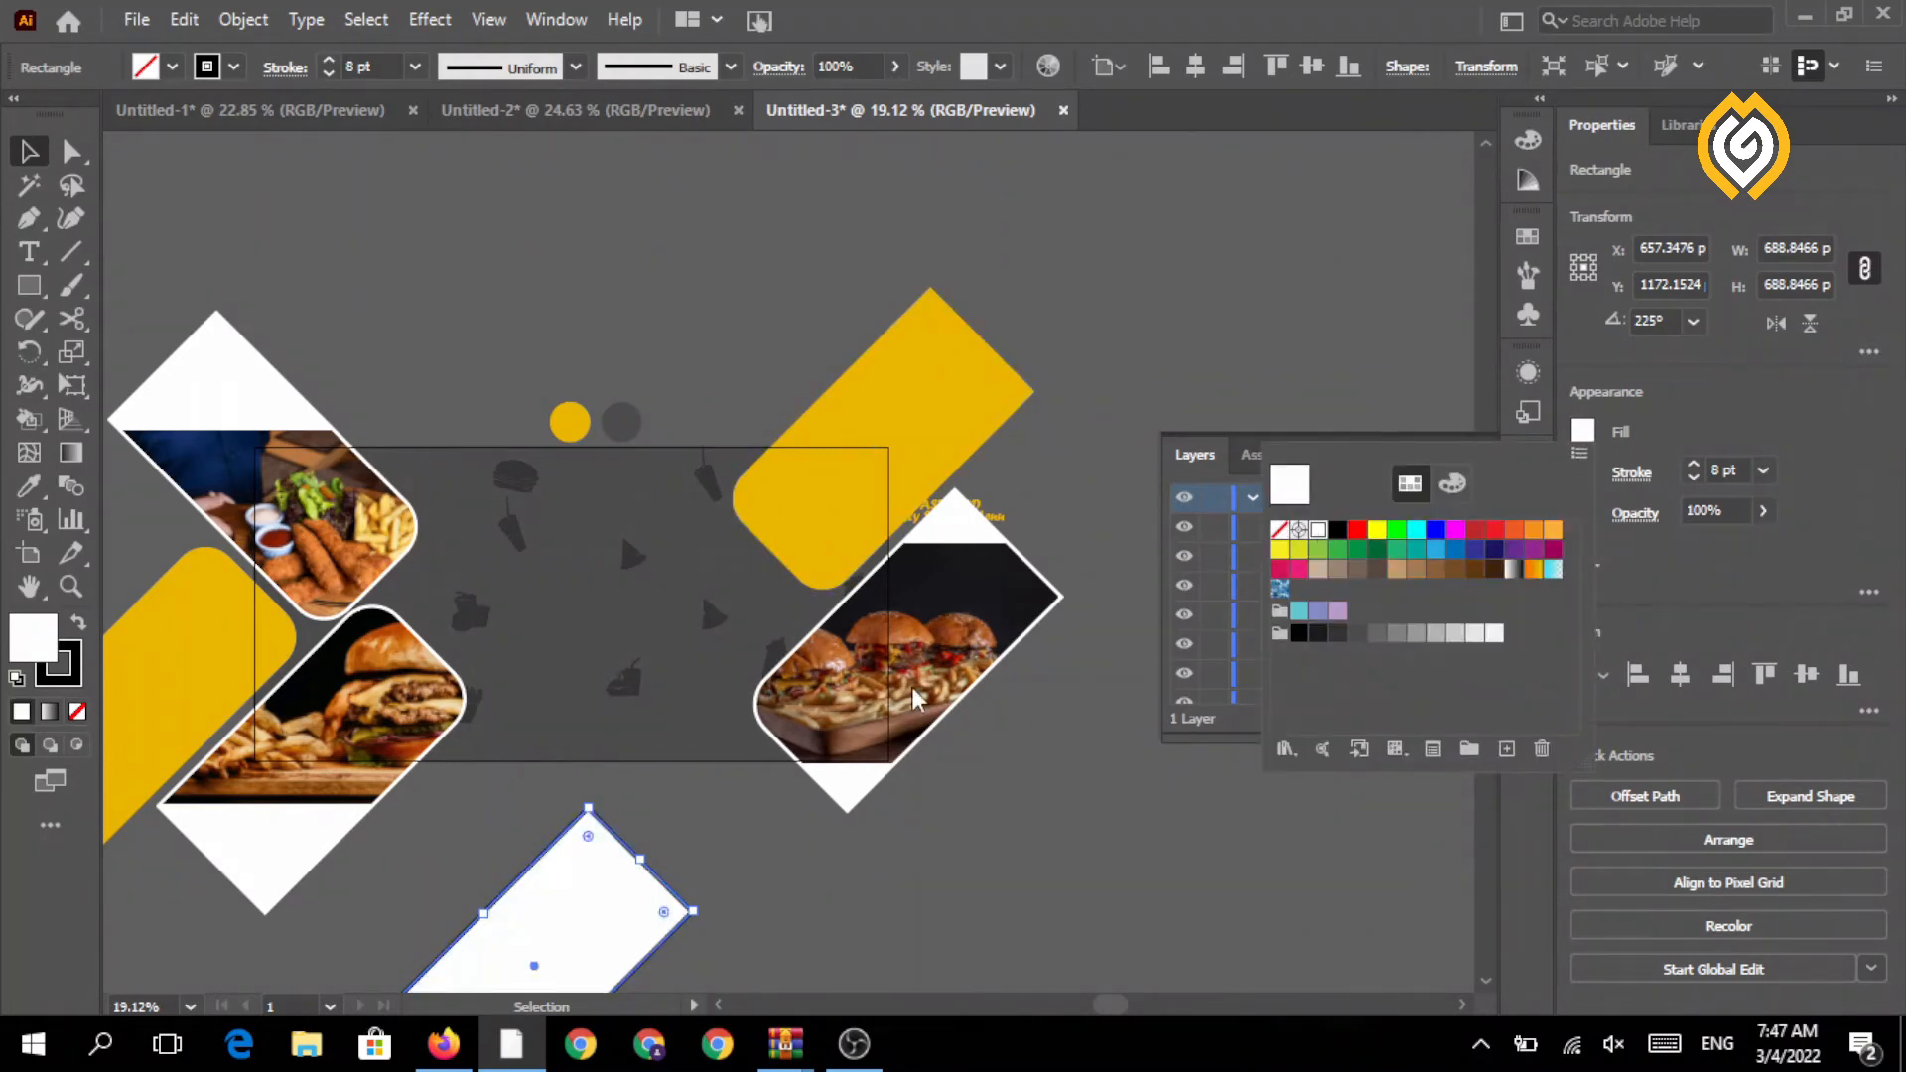
left_click(71, 663)
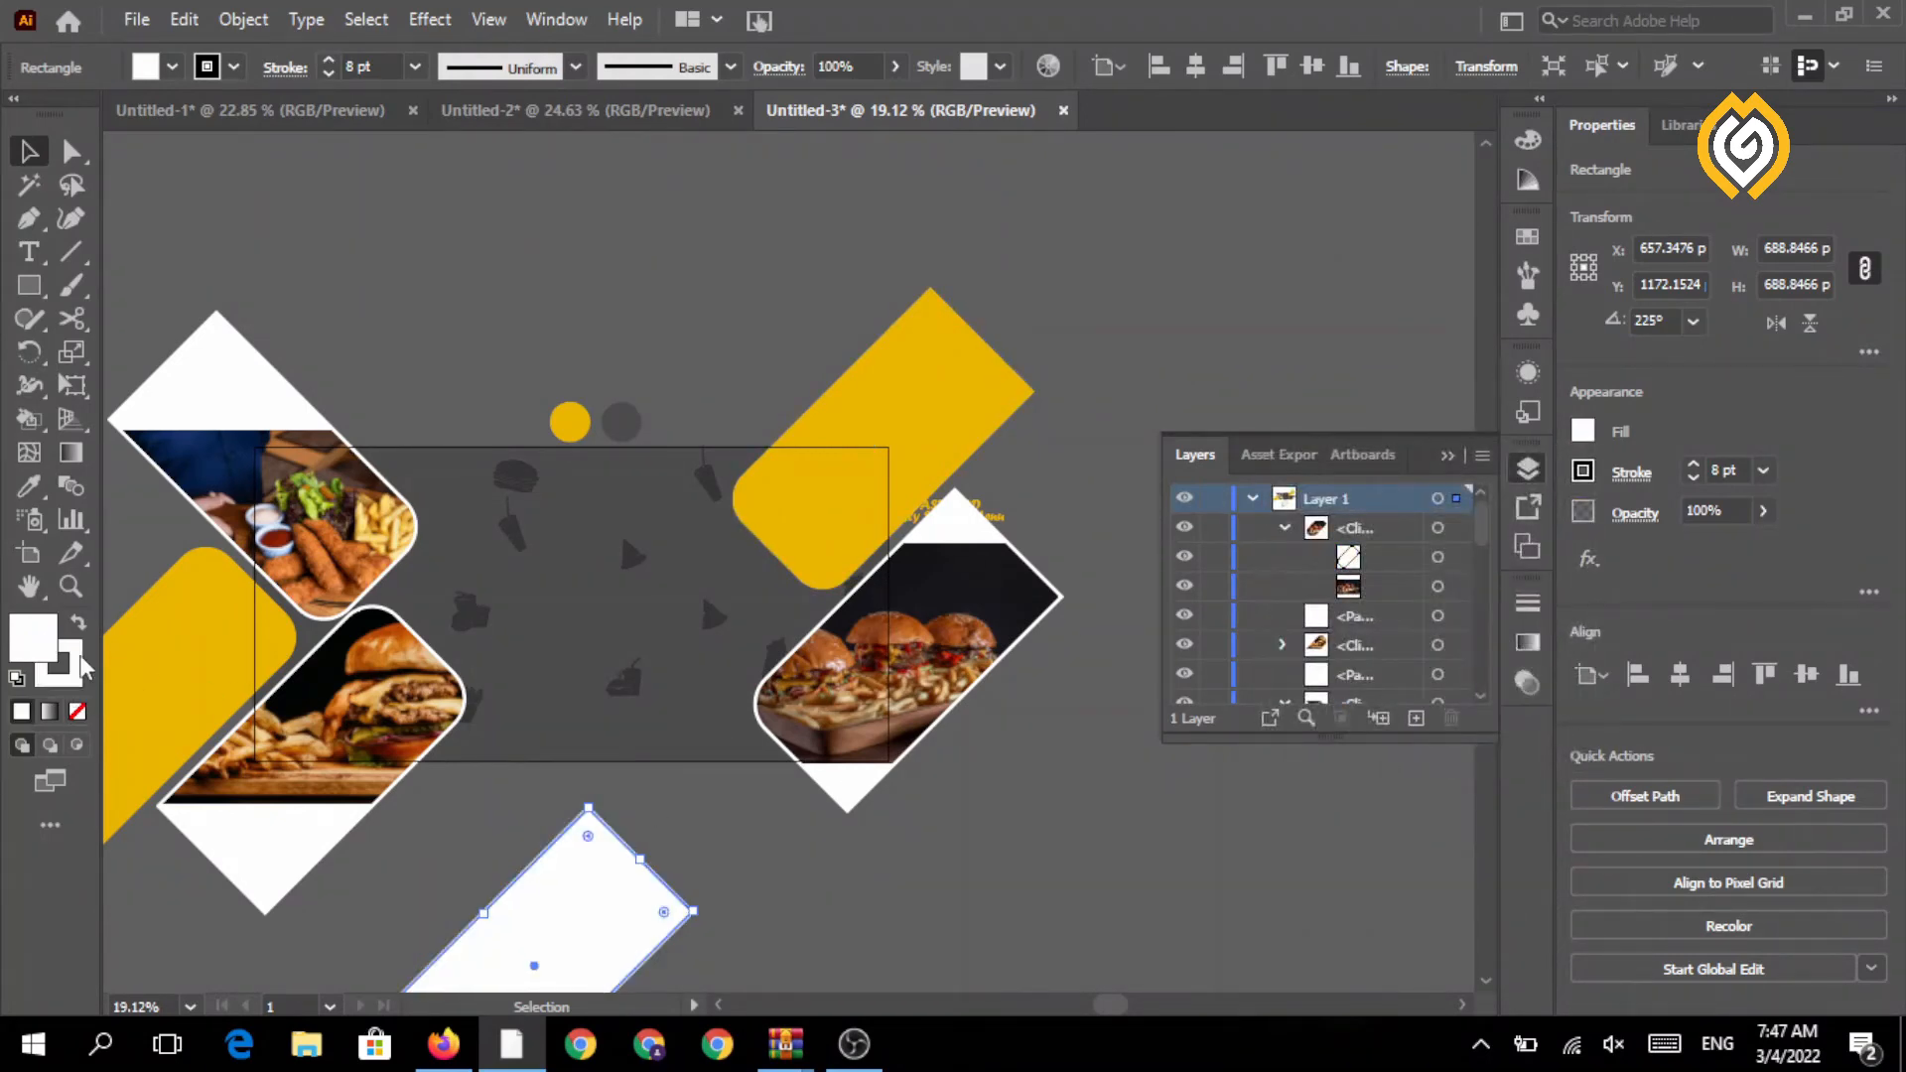
left_click(77, 710)
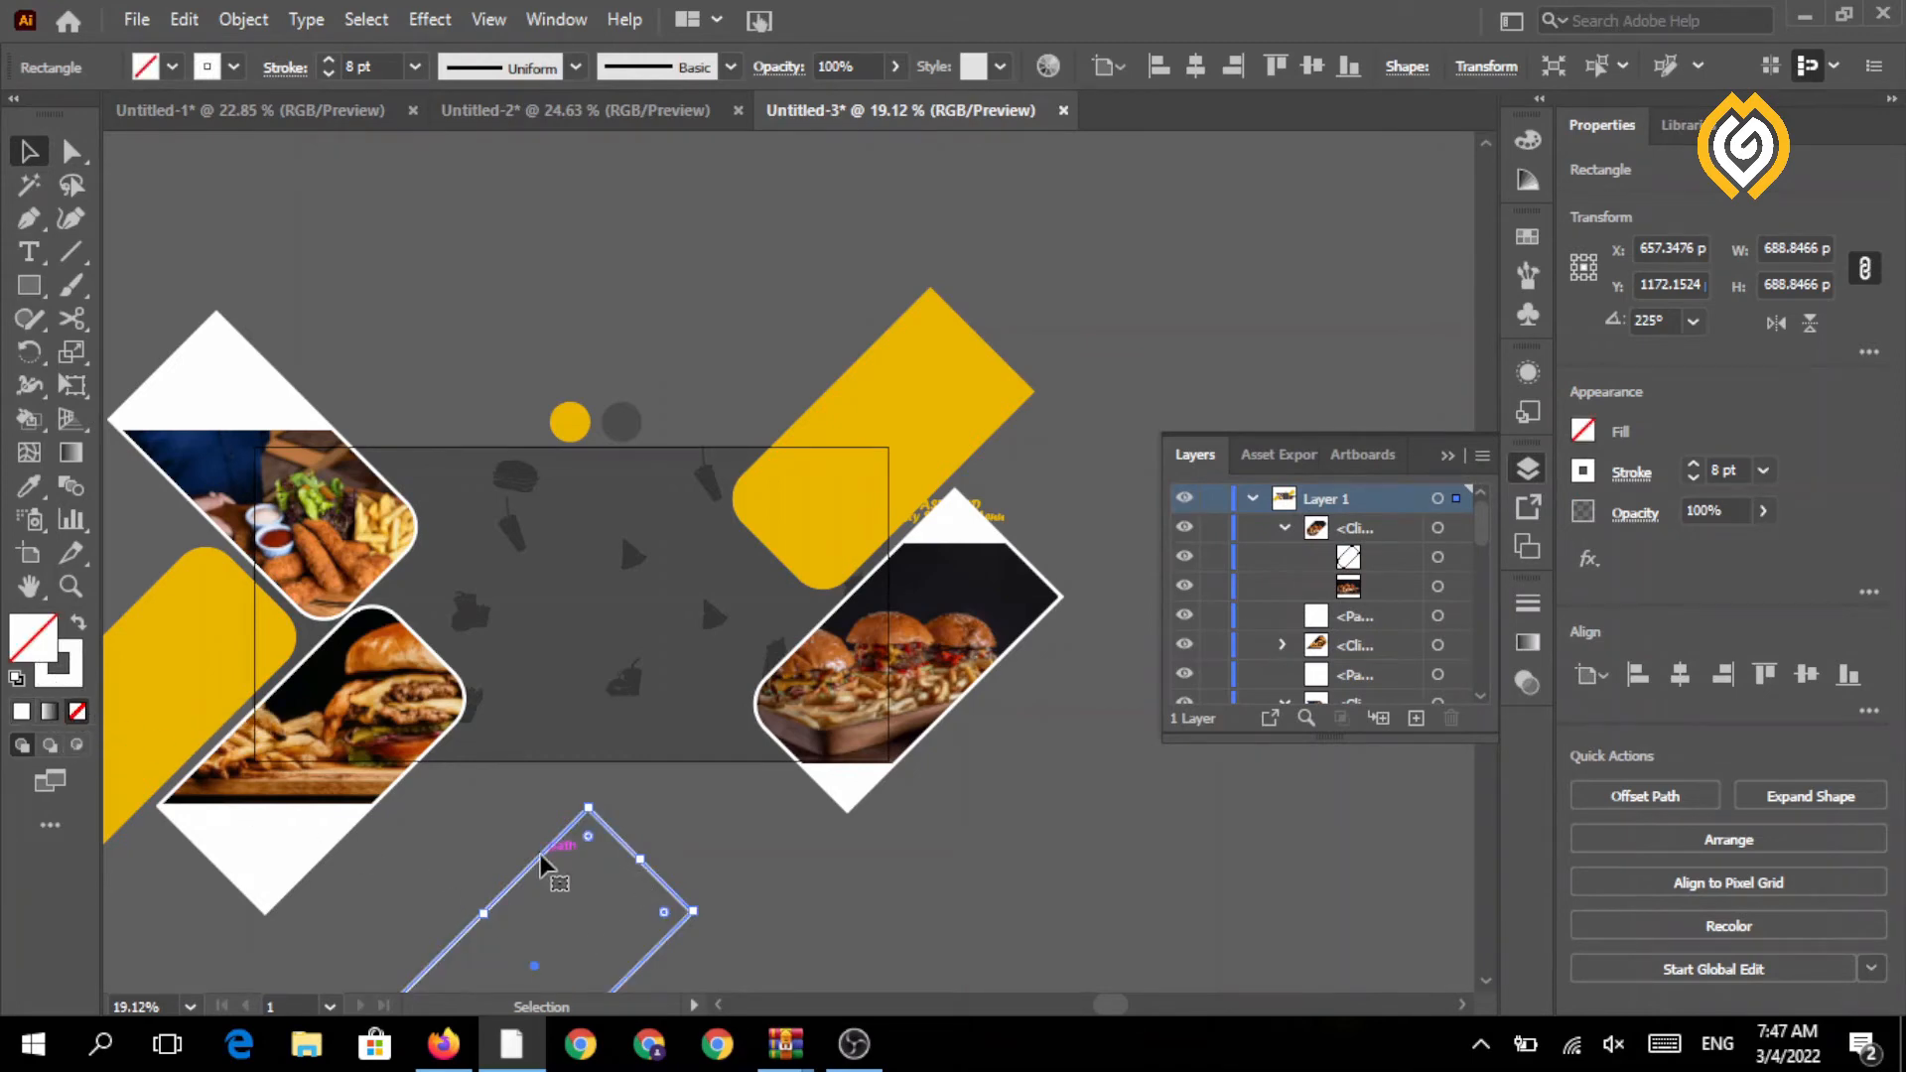
- Place a copy of the white outline, rotated to 315° and brought to front, over the upper-left food photo, scaled to about 650 px
left_click_drag(543, 859, 288, 280)
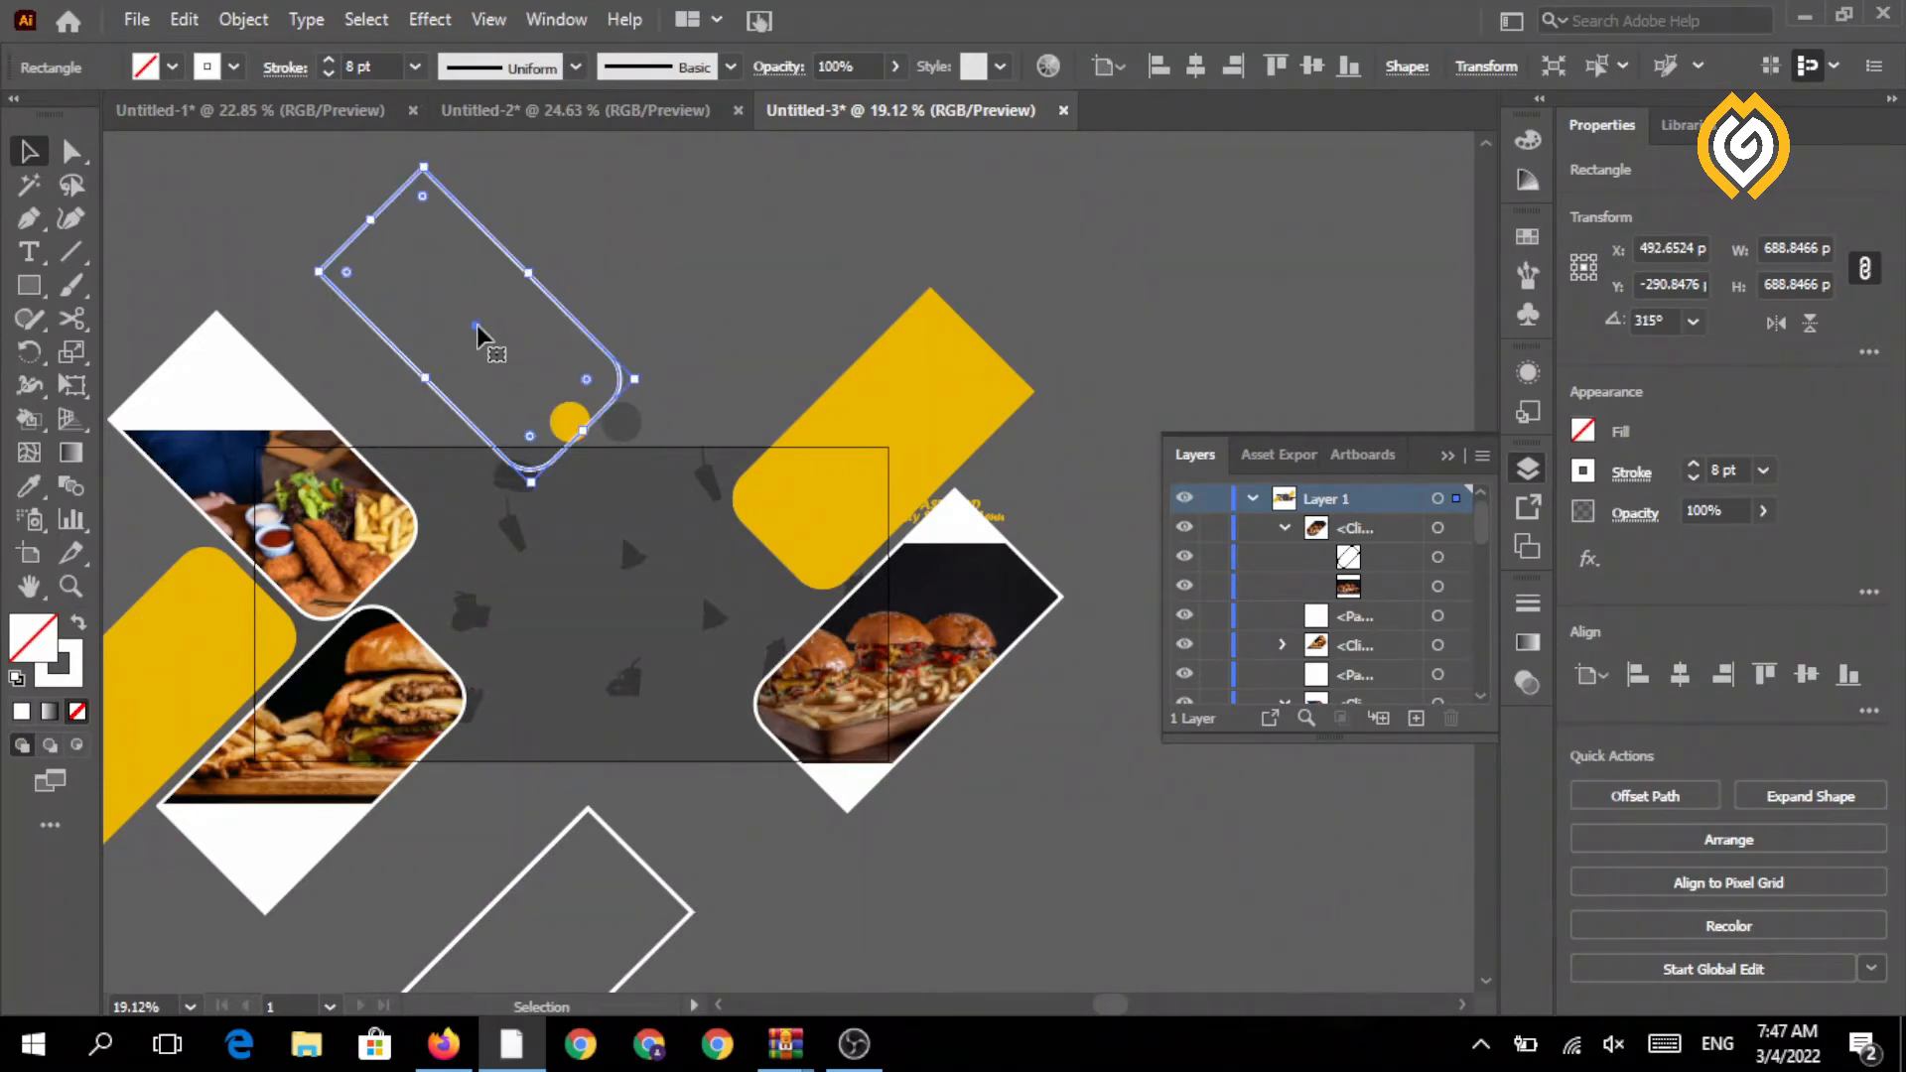
left_click_drag(476, 337, 434, 311)
right_click(434, 311)
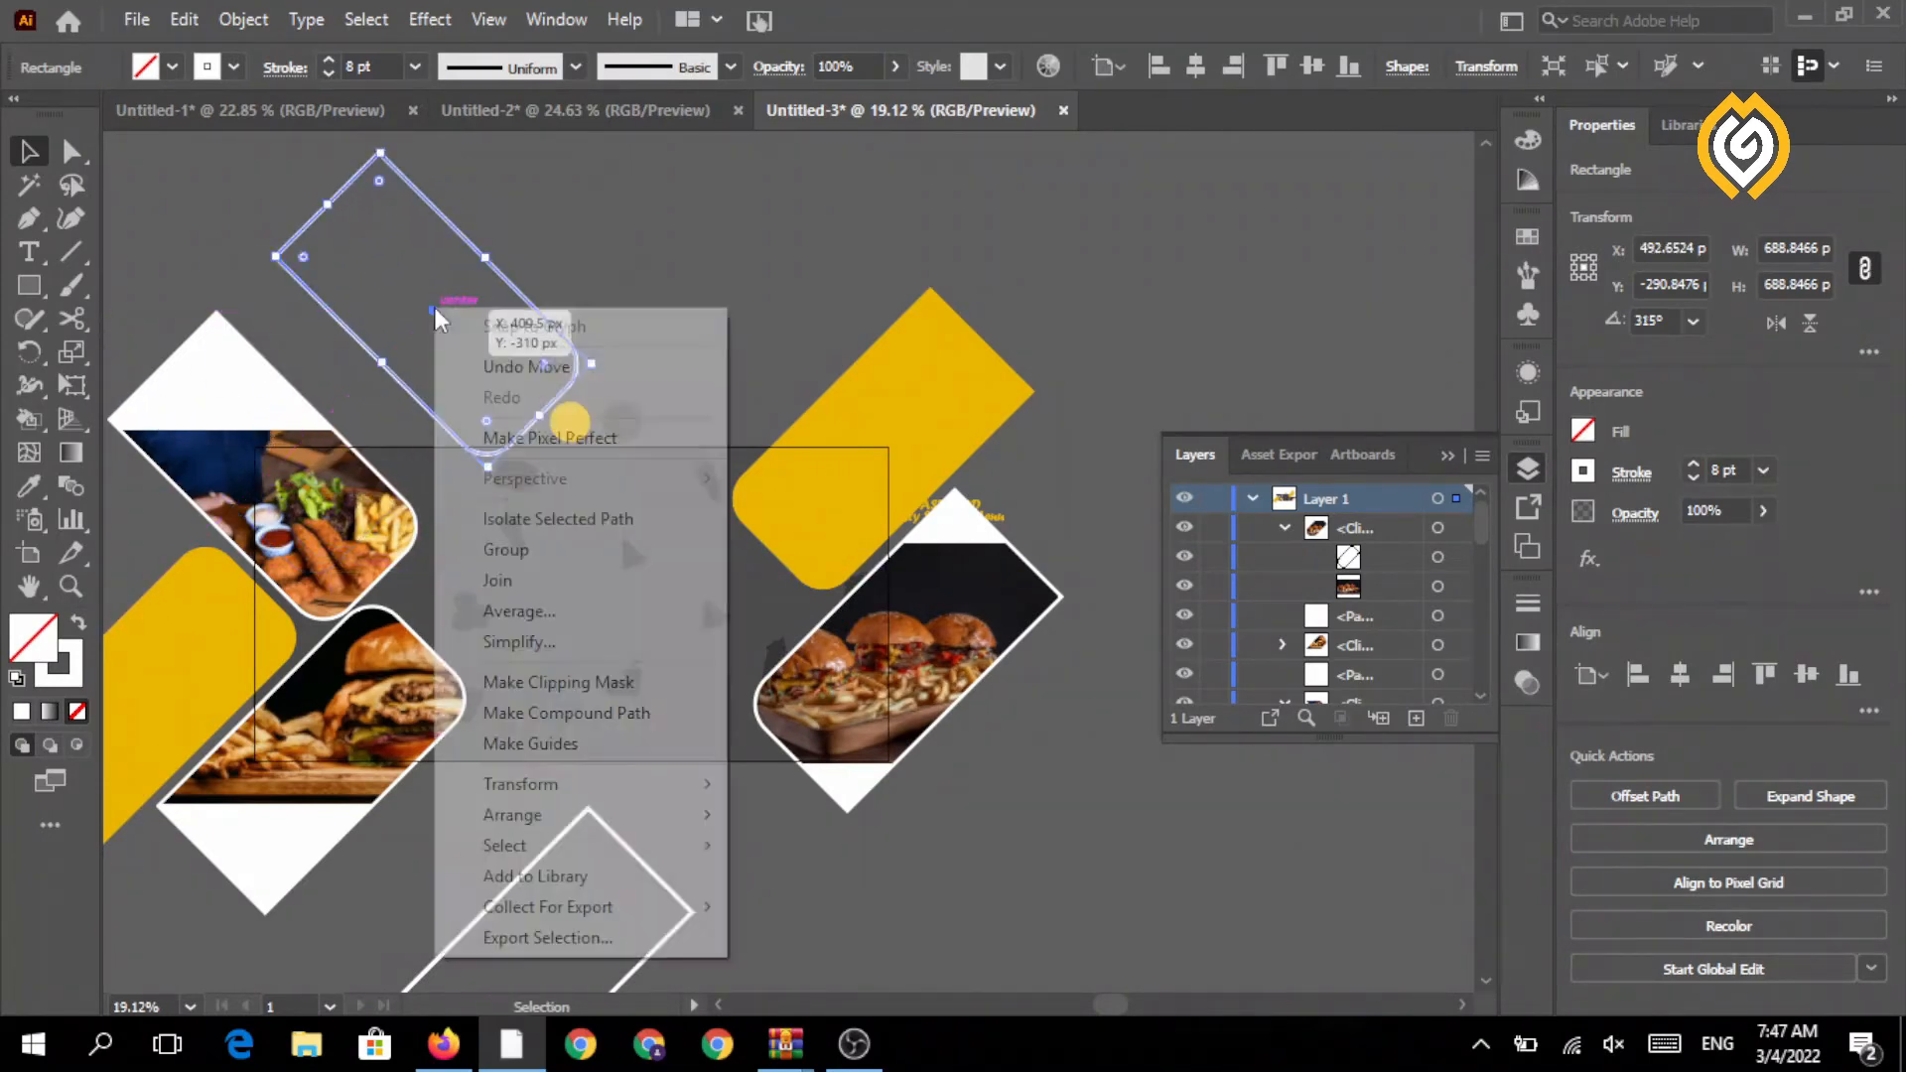
mouse_move(537, 815)
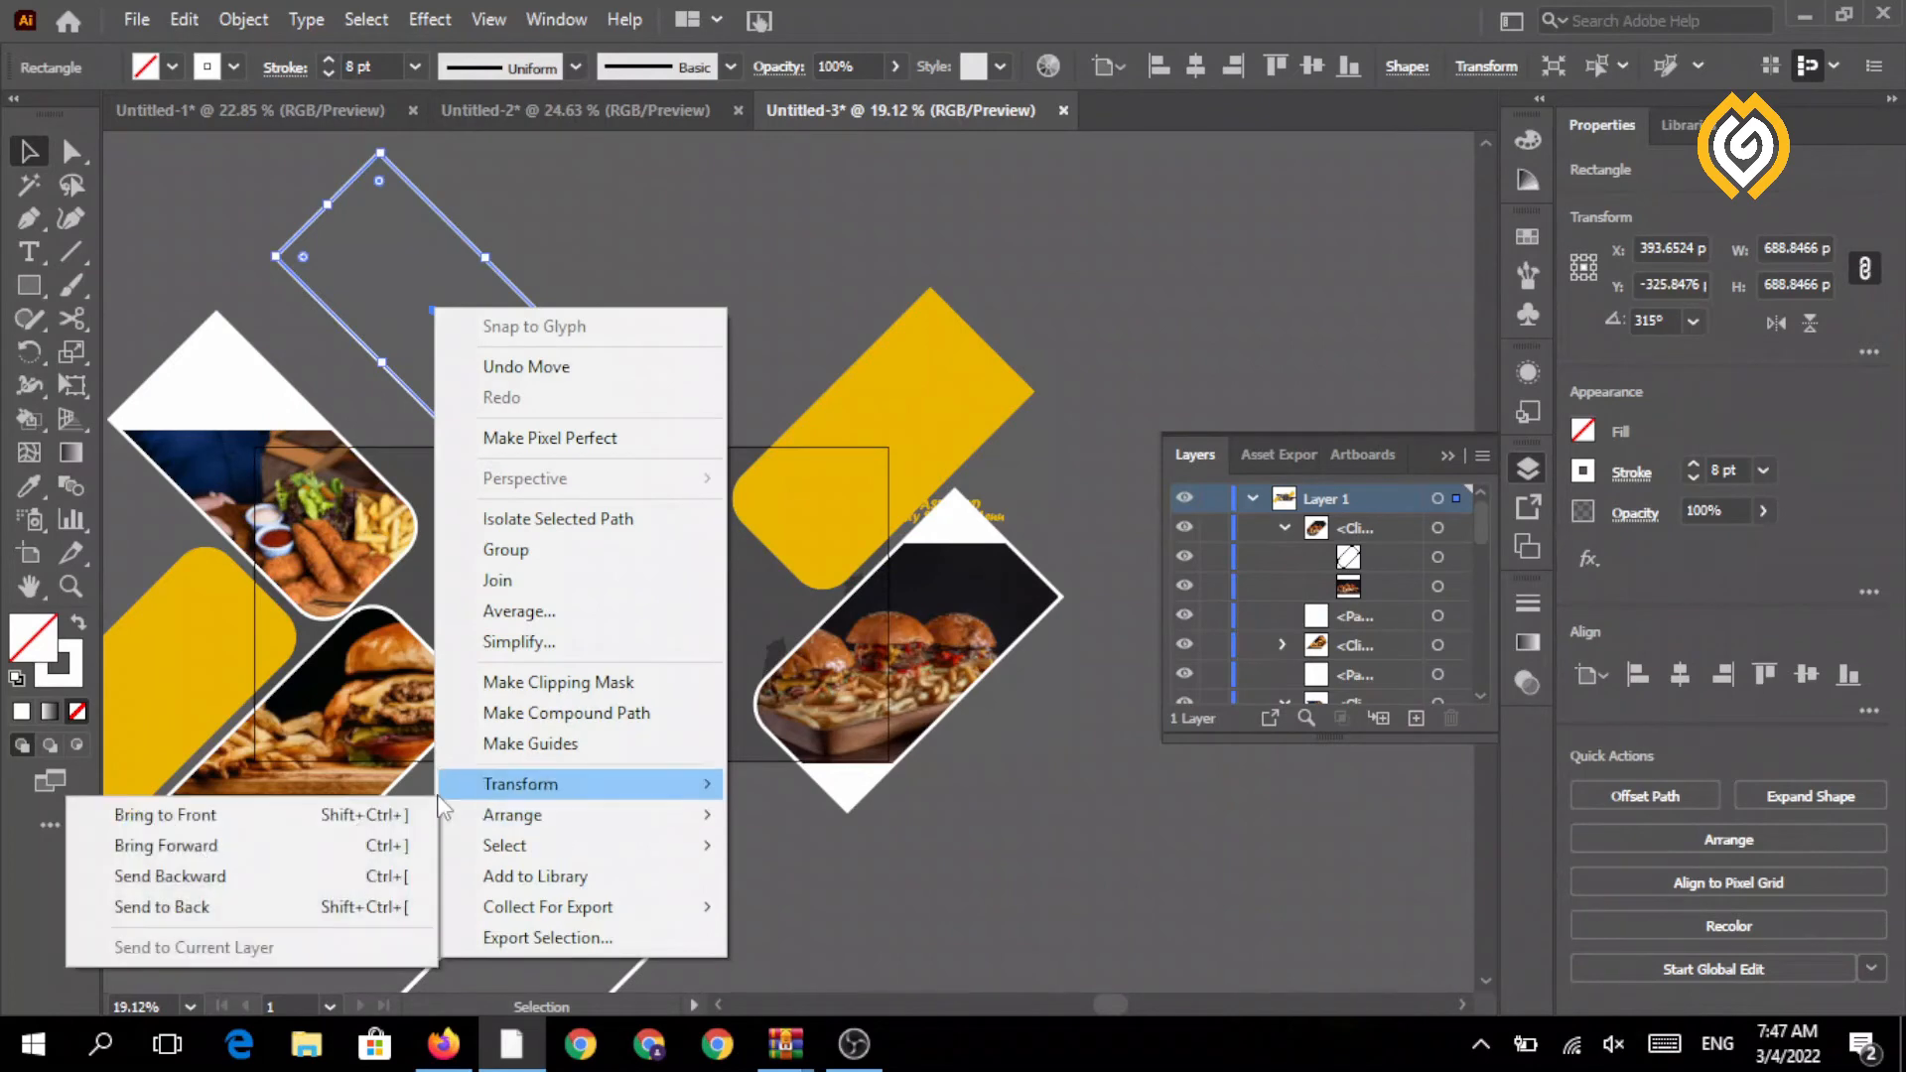
left_click(364, 817)
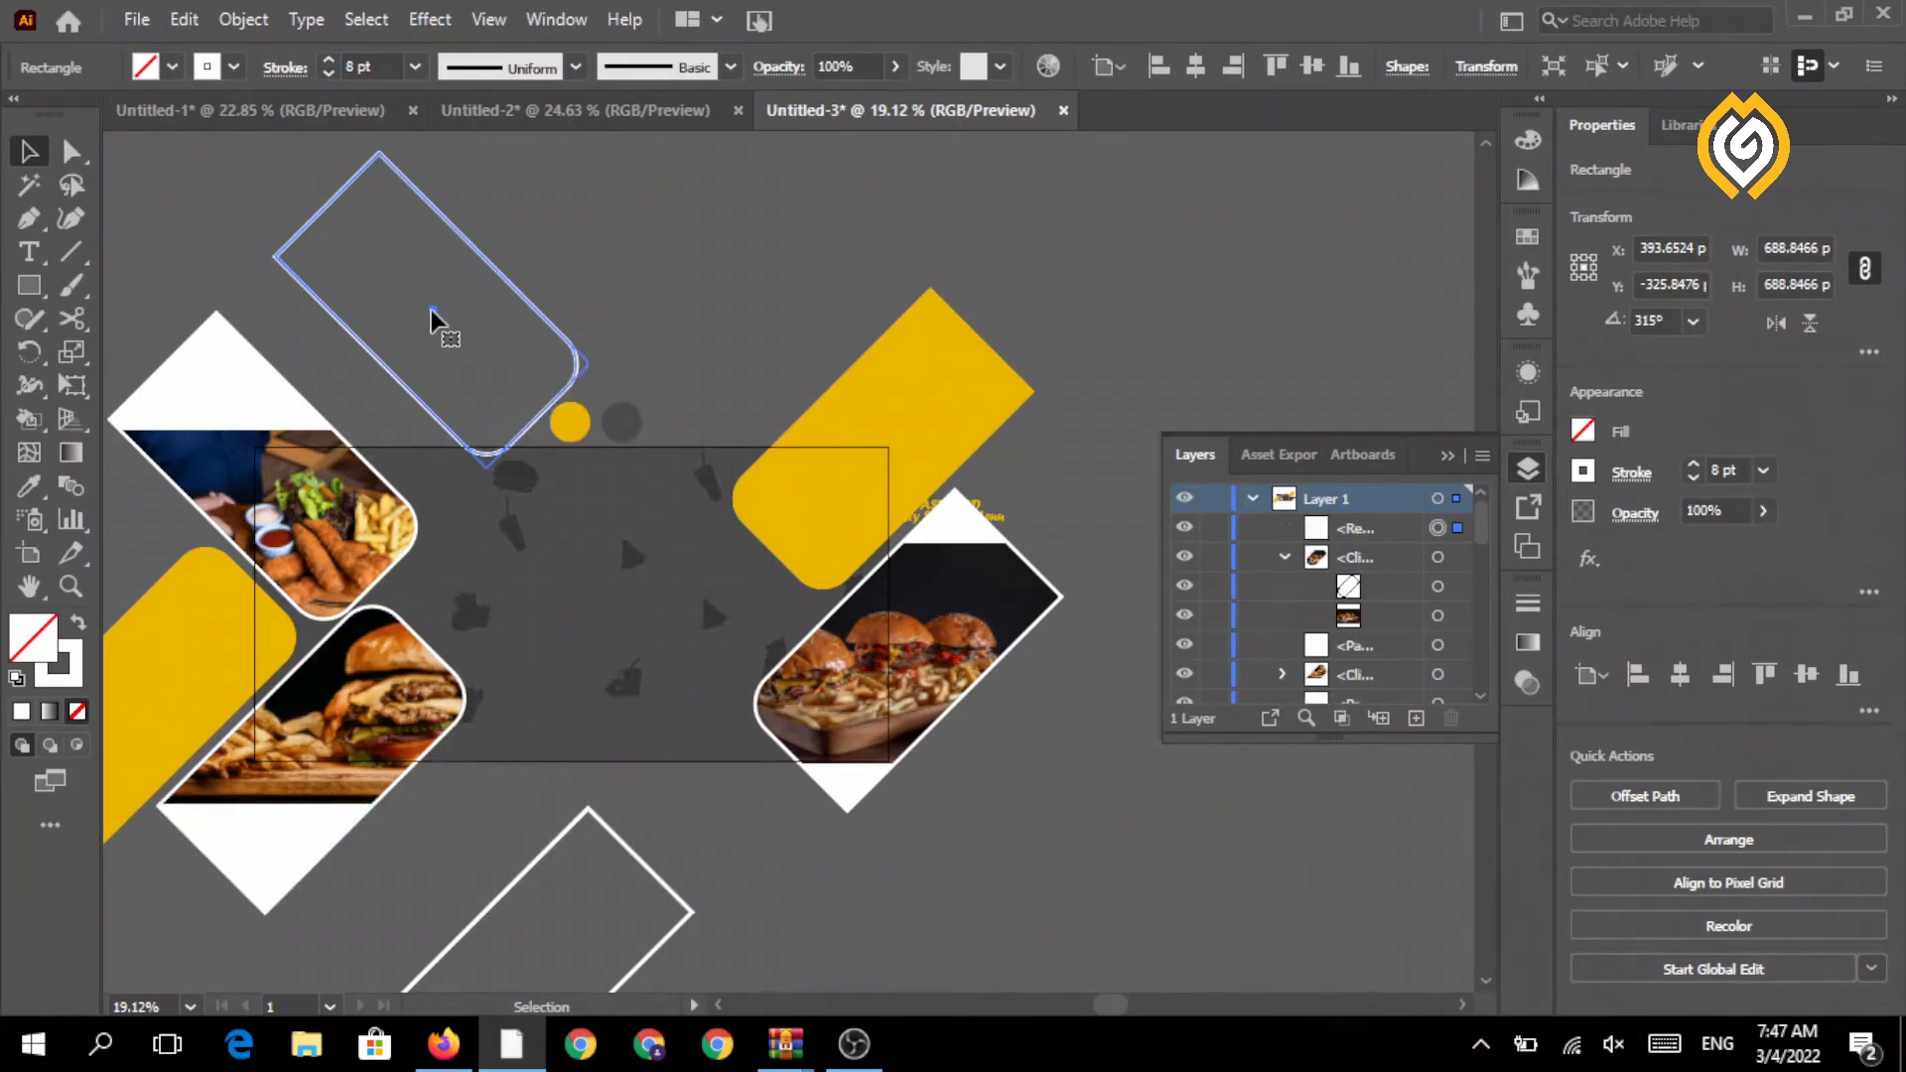
left_click_drag(434, 311, 286, 478)
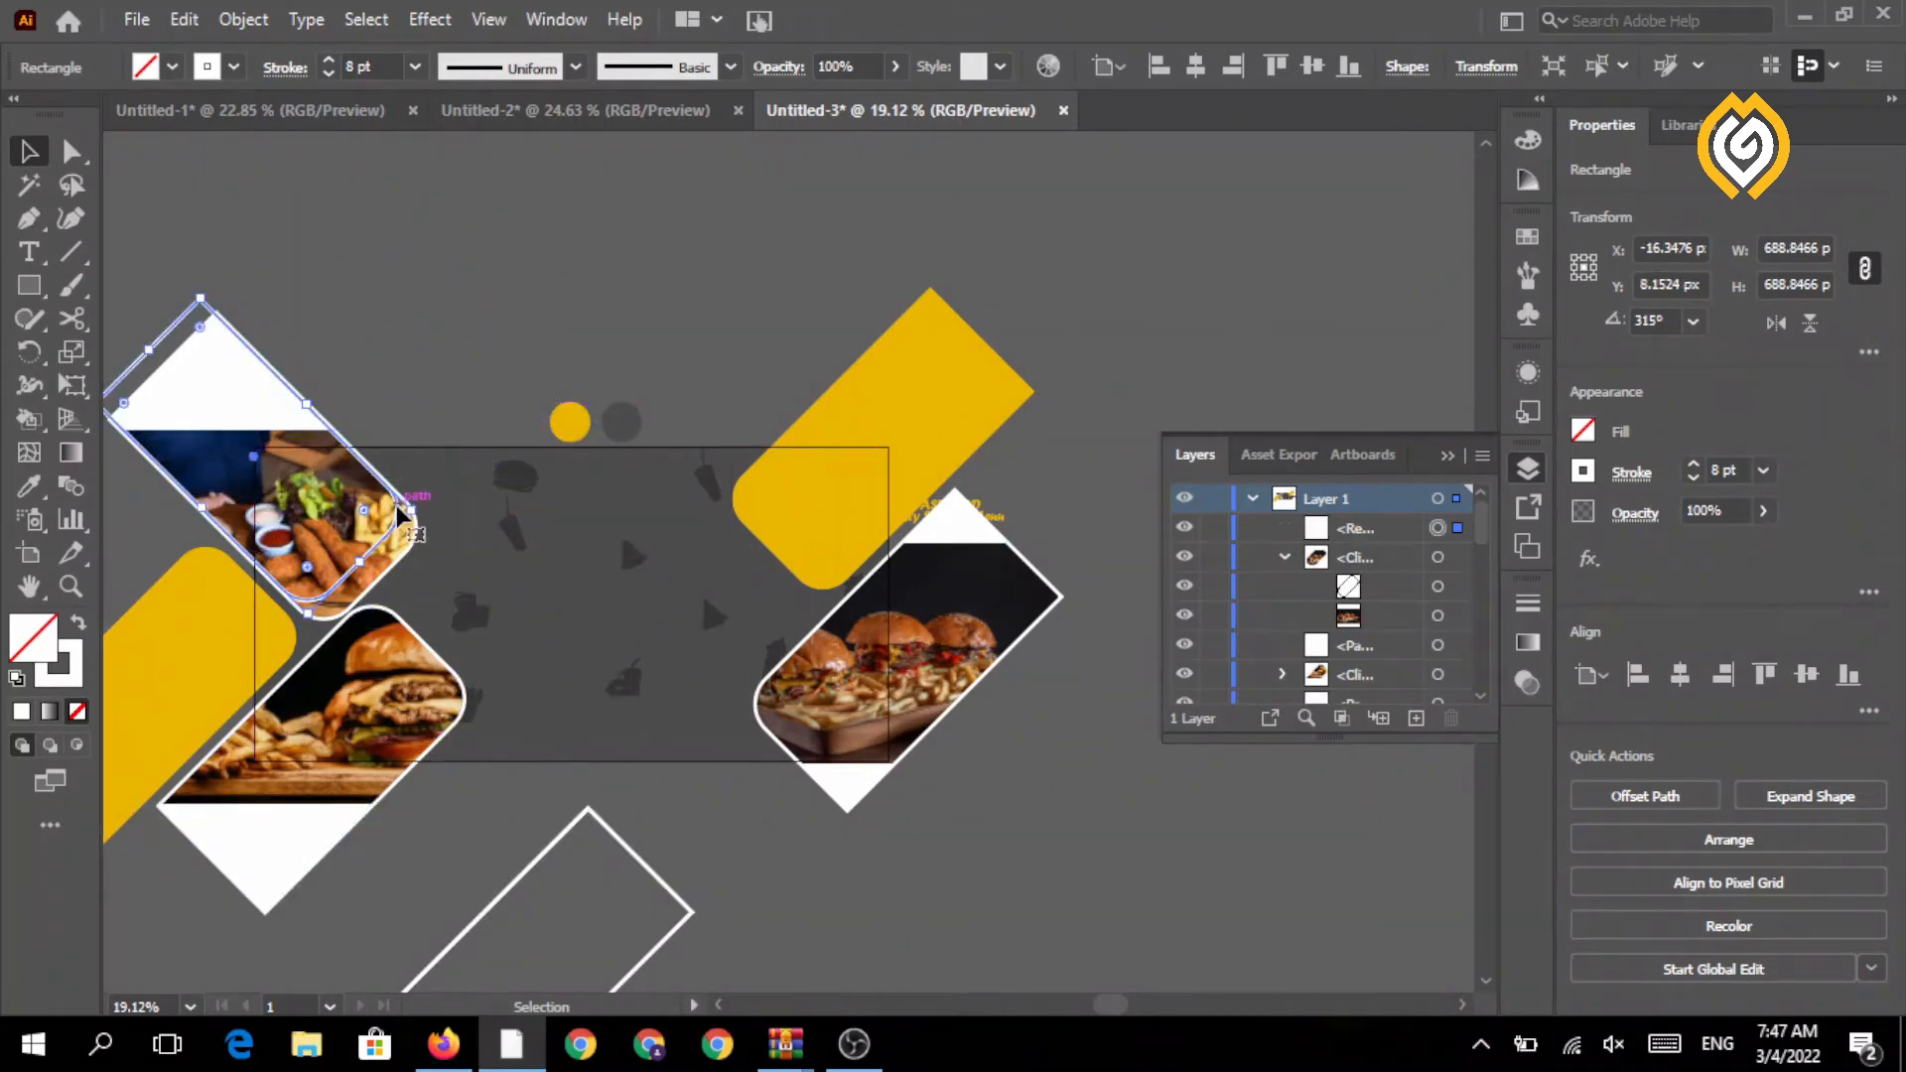
left_click_drag(413, 512, 405, 511)
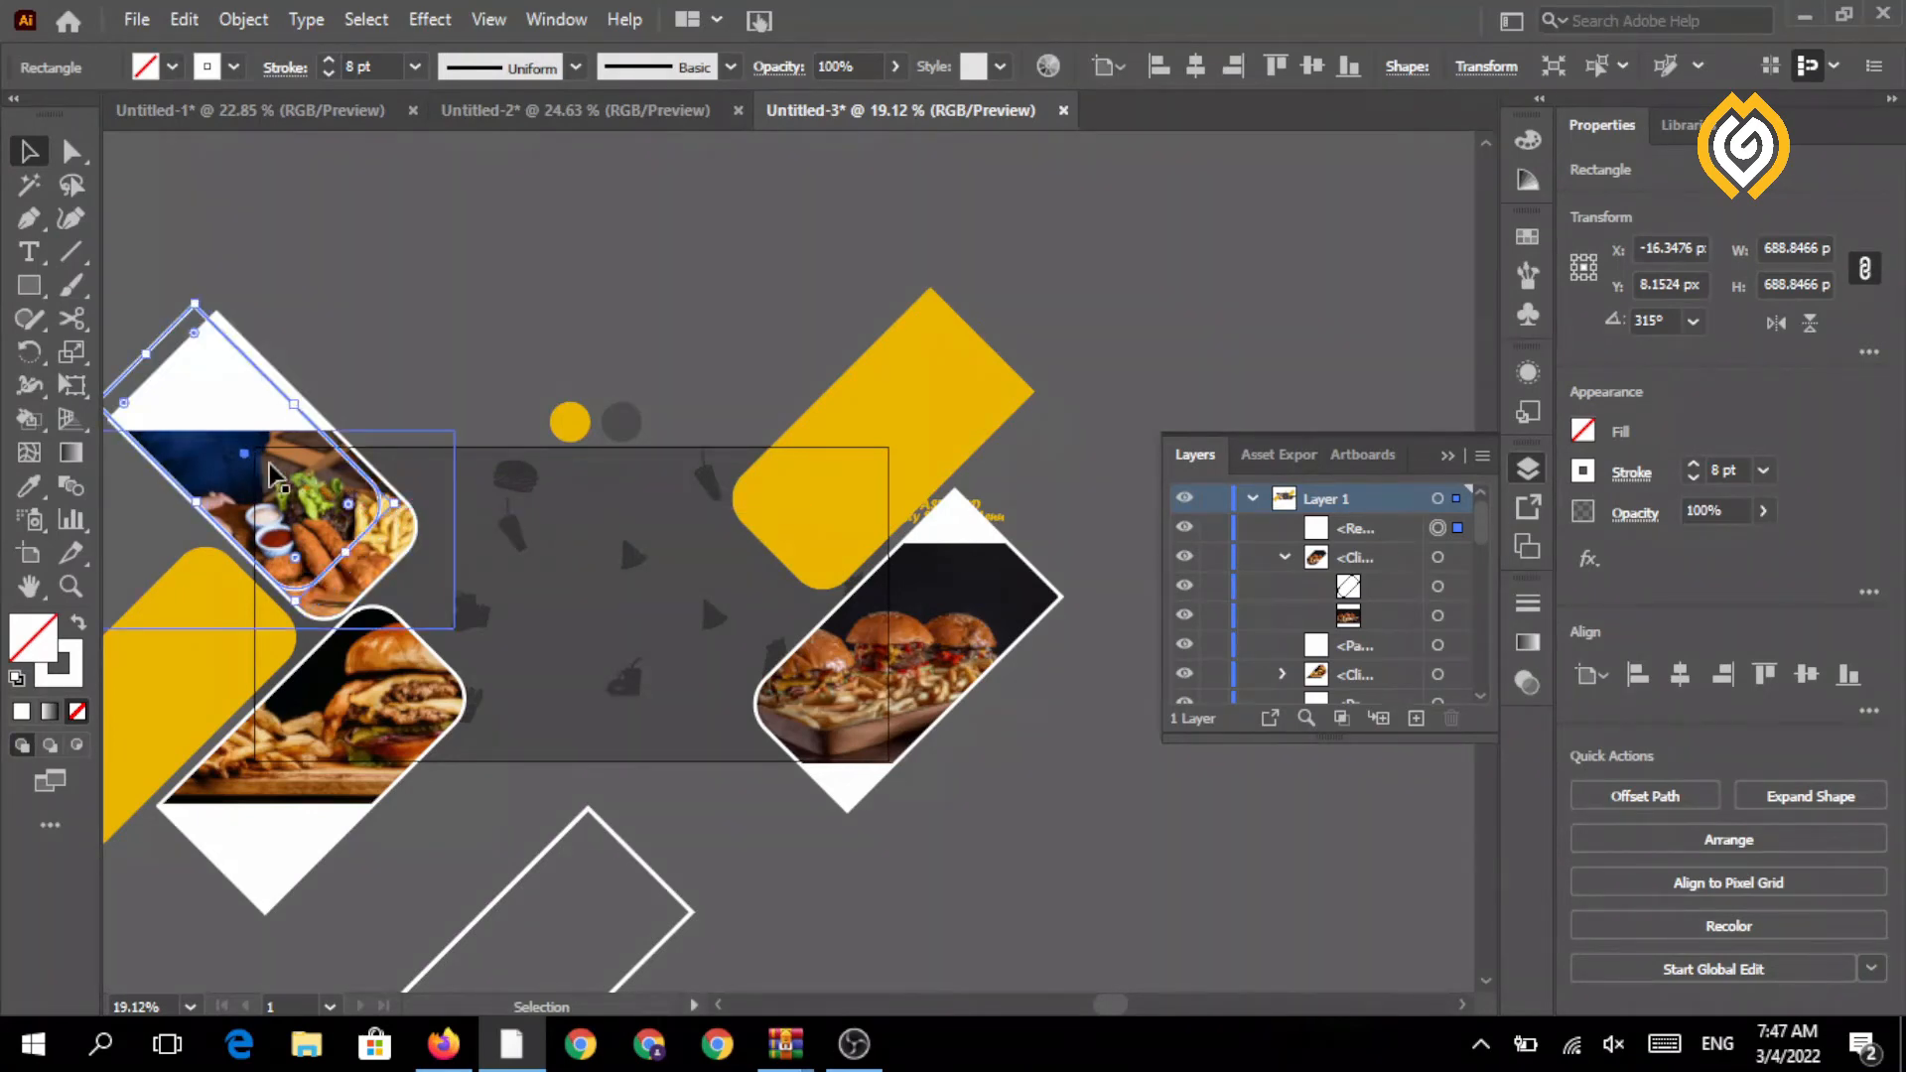
- Duplicate the inset white outline, rotate the copy to 225°, and position it inside the three-burger photo's border
left_click_drag(255, 488, 592, 386)
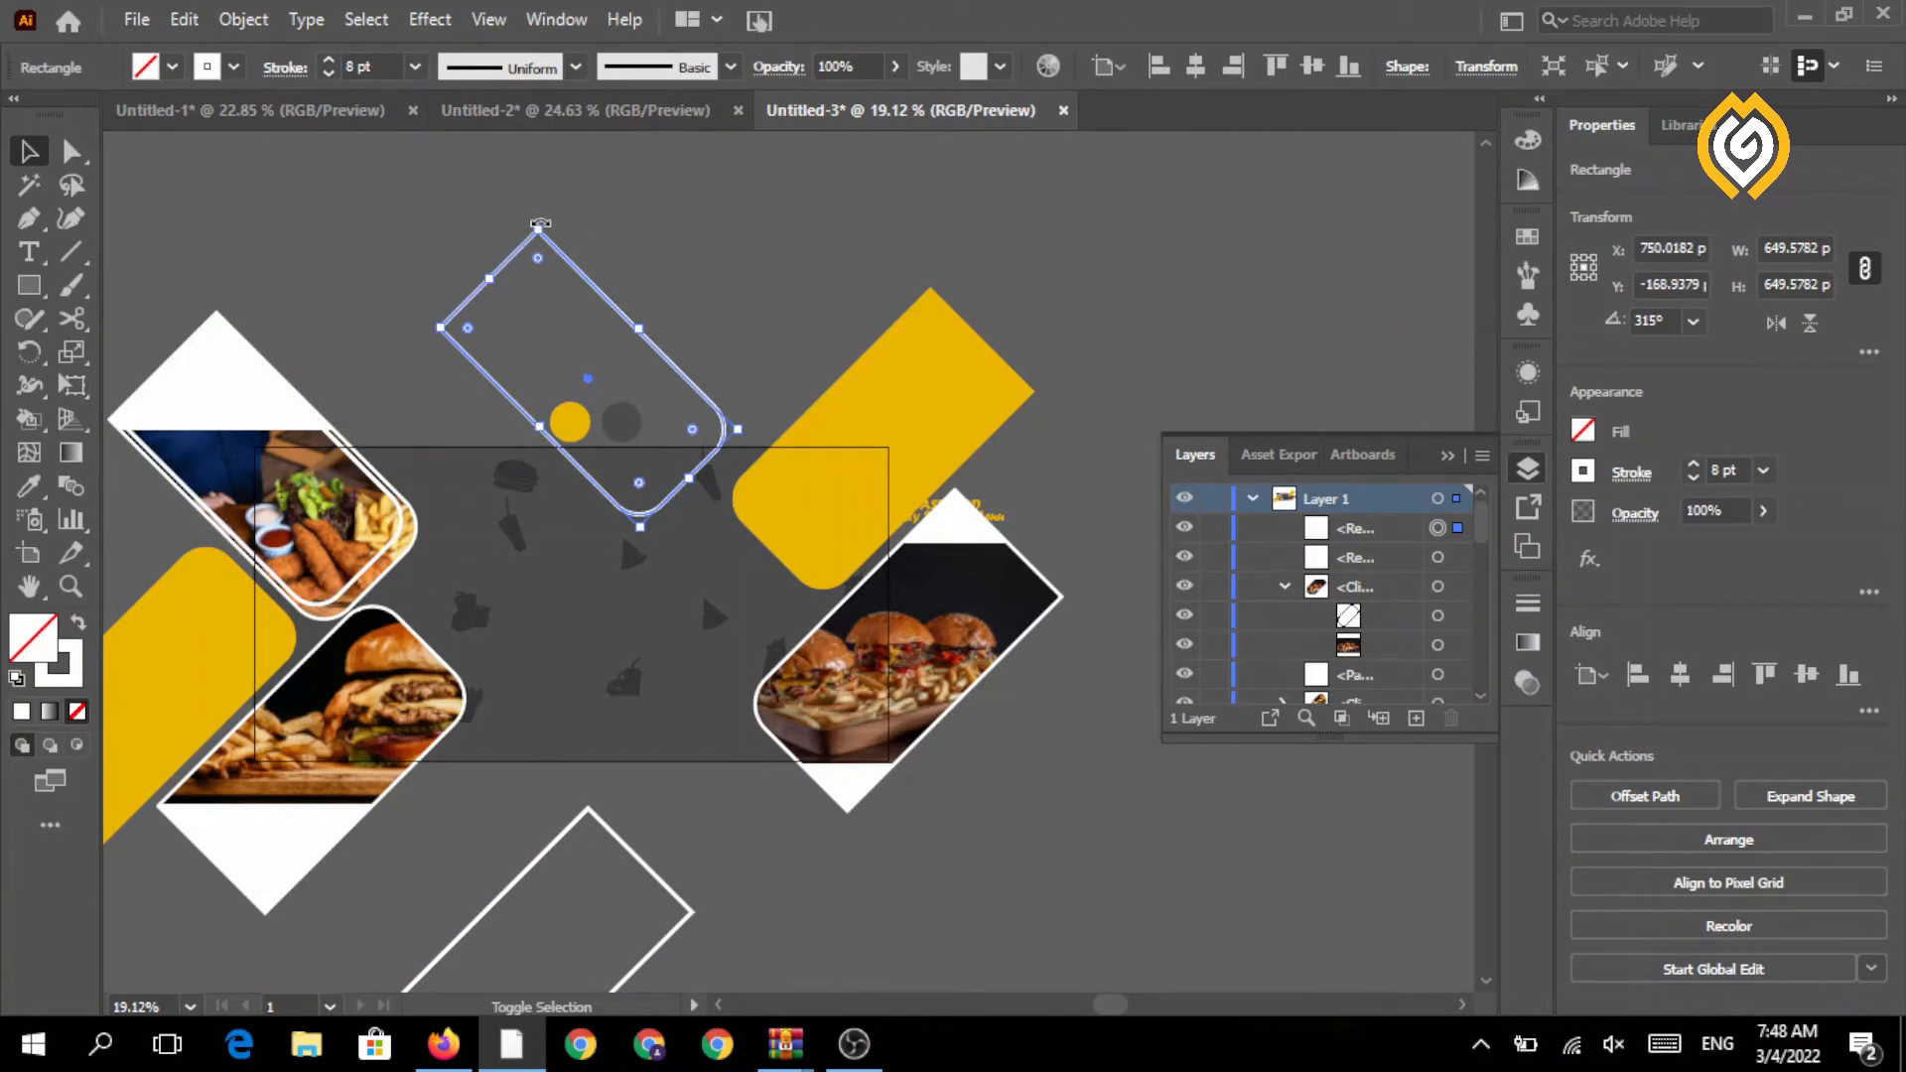
left_click_drag(540, 219, 729, 298)
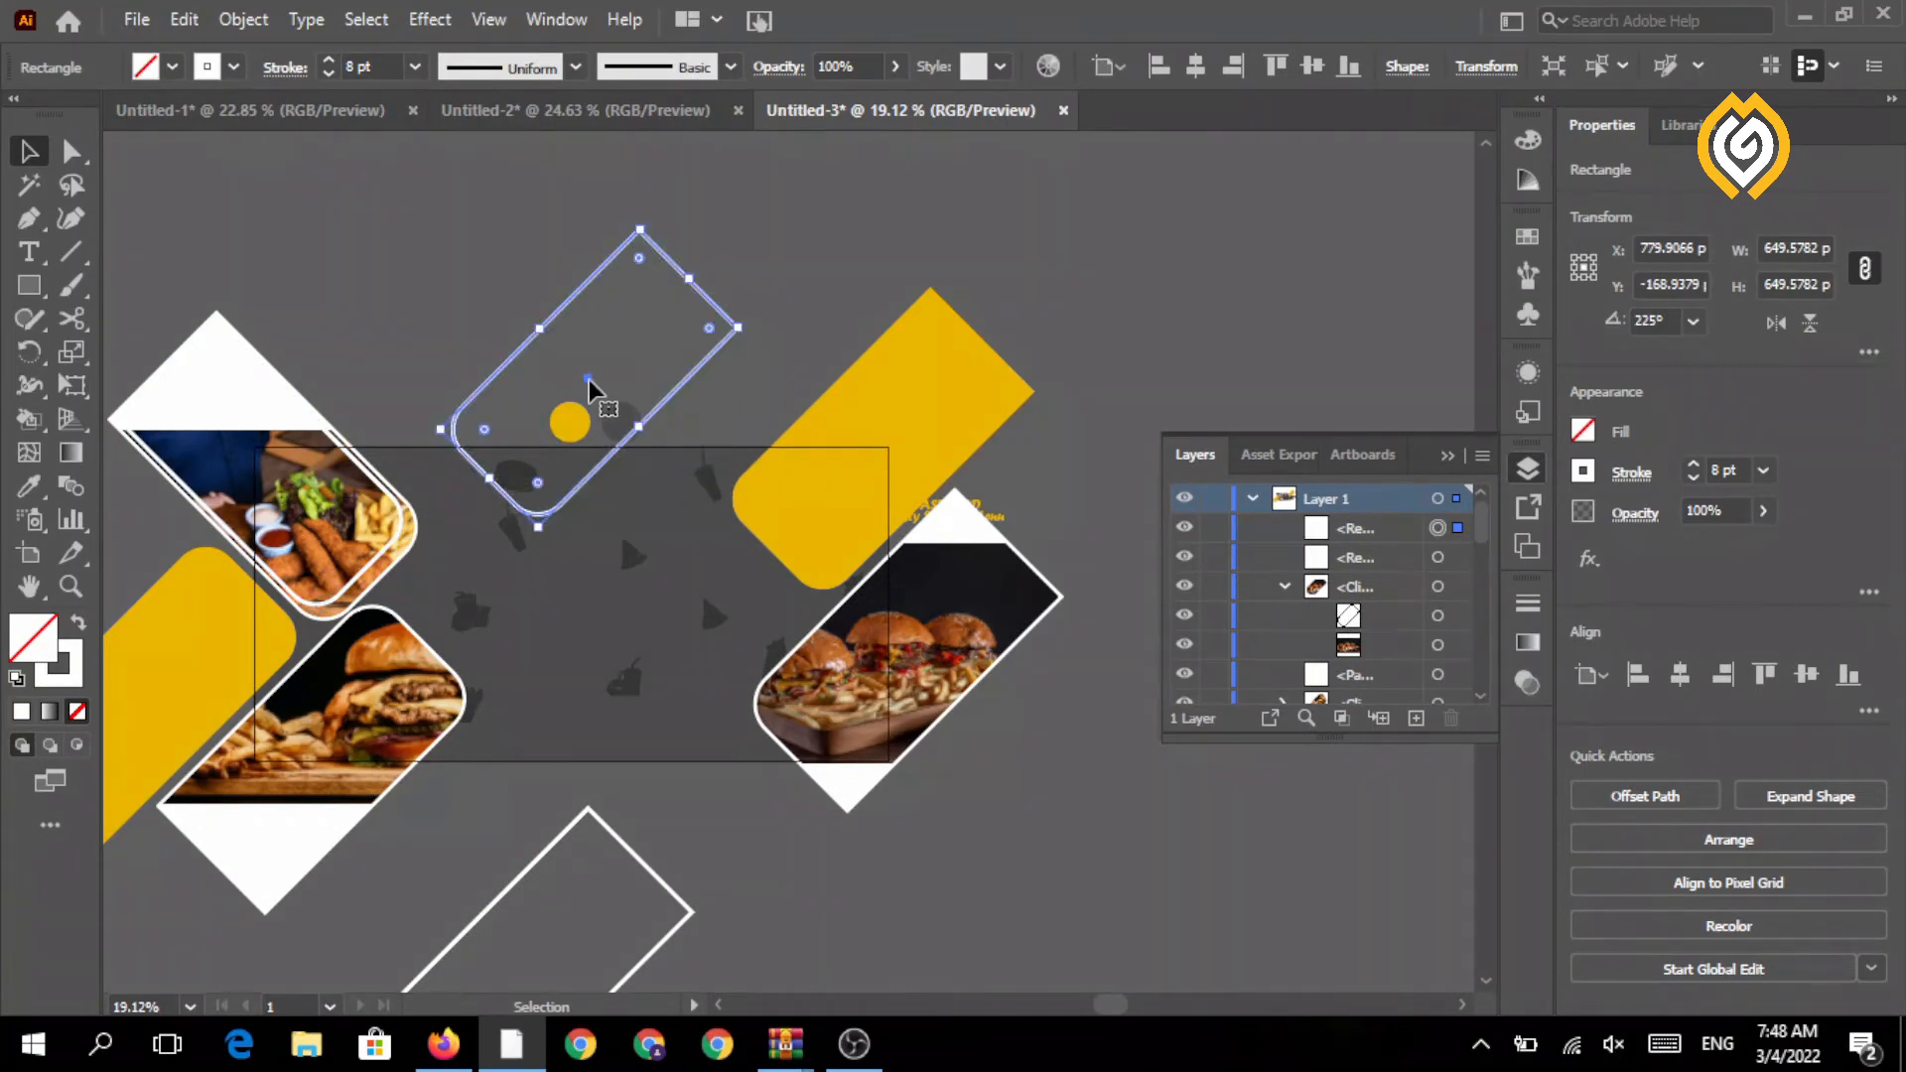
left_click_drag(588, 379, 905, 645)
left_click_drag(909, 646, 902, 648)
left_click(1060, 468)
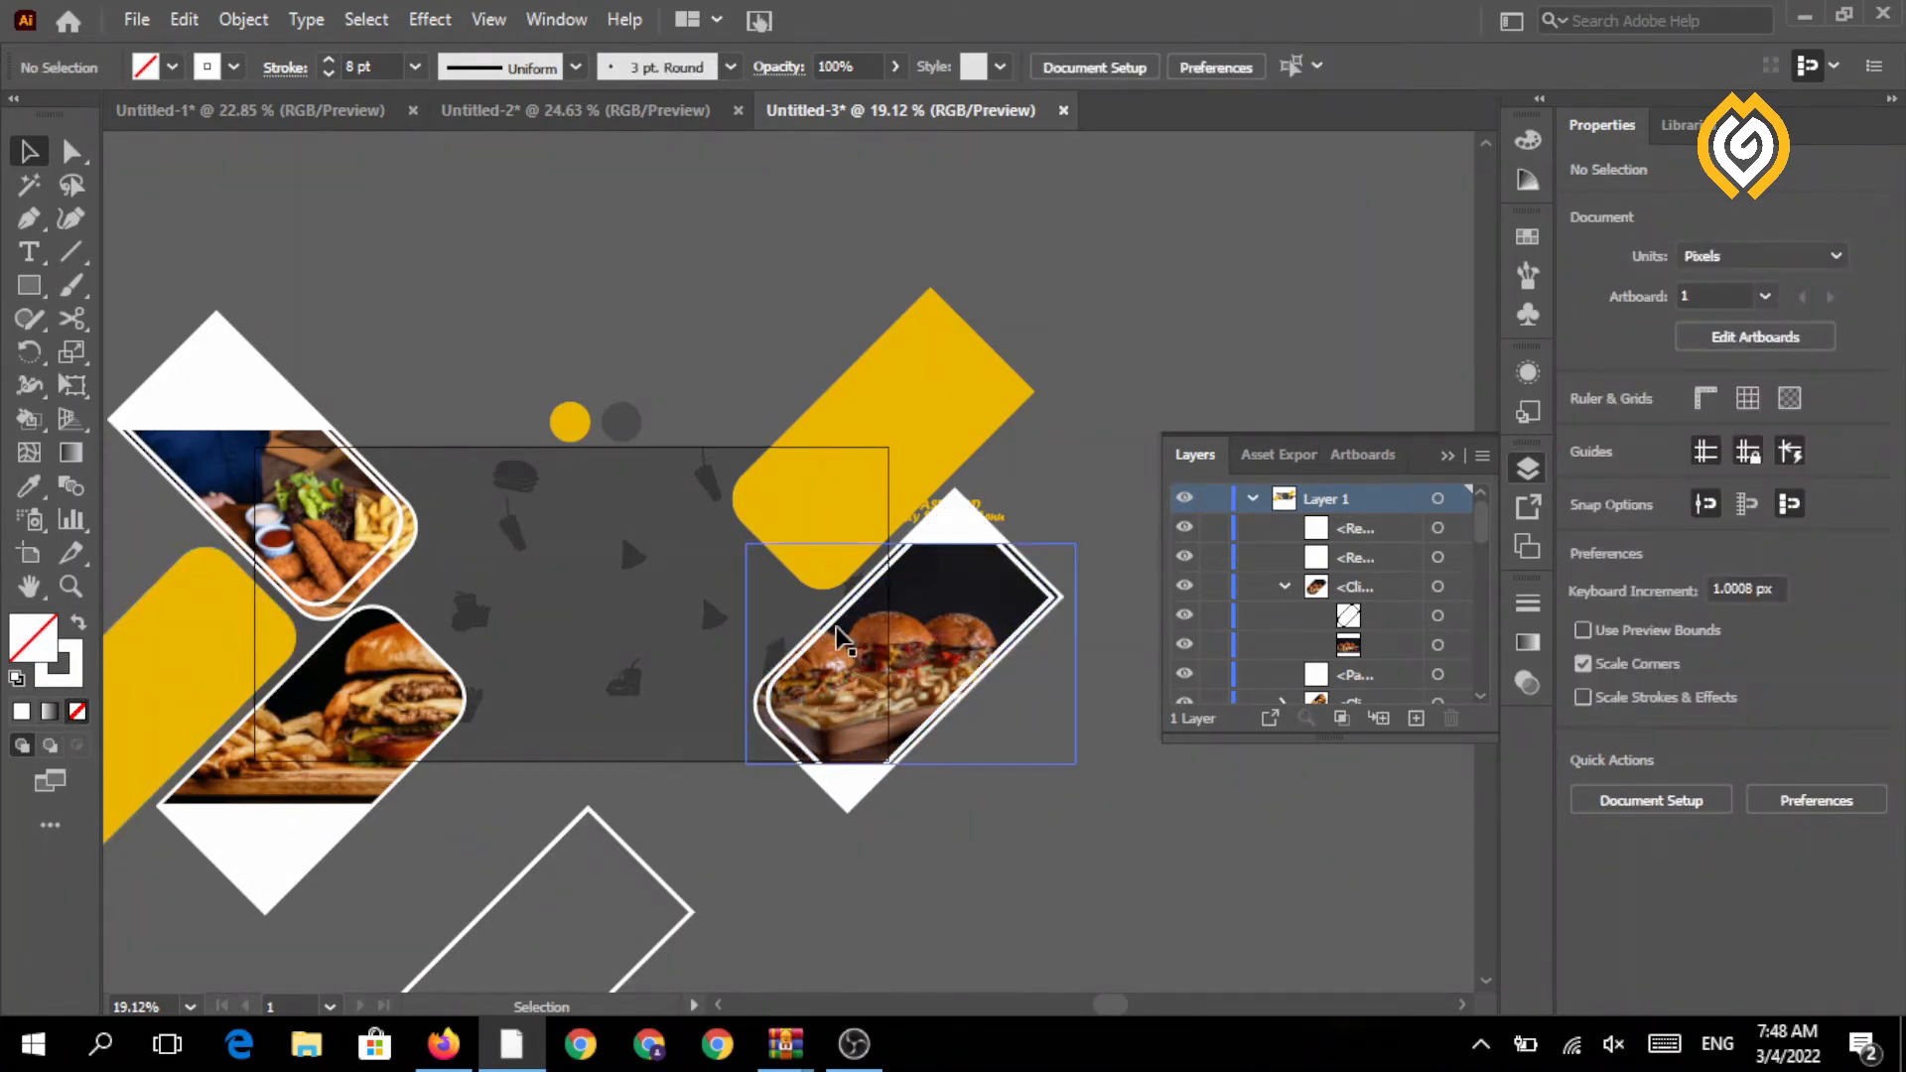
- Duplicate the inset outline from the three-burger photo, rotate the copy to 45°, and fit it over the lower-left burger photo
left_click(834, 627)
left_click_drag(837, 631, 489, 627)
left_click_drag(604, 489, 300, 691)
left_click(427, 638, "shift")
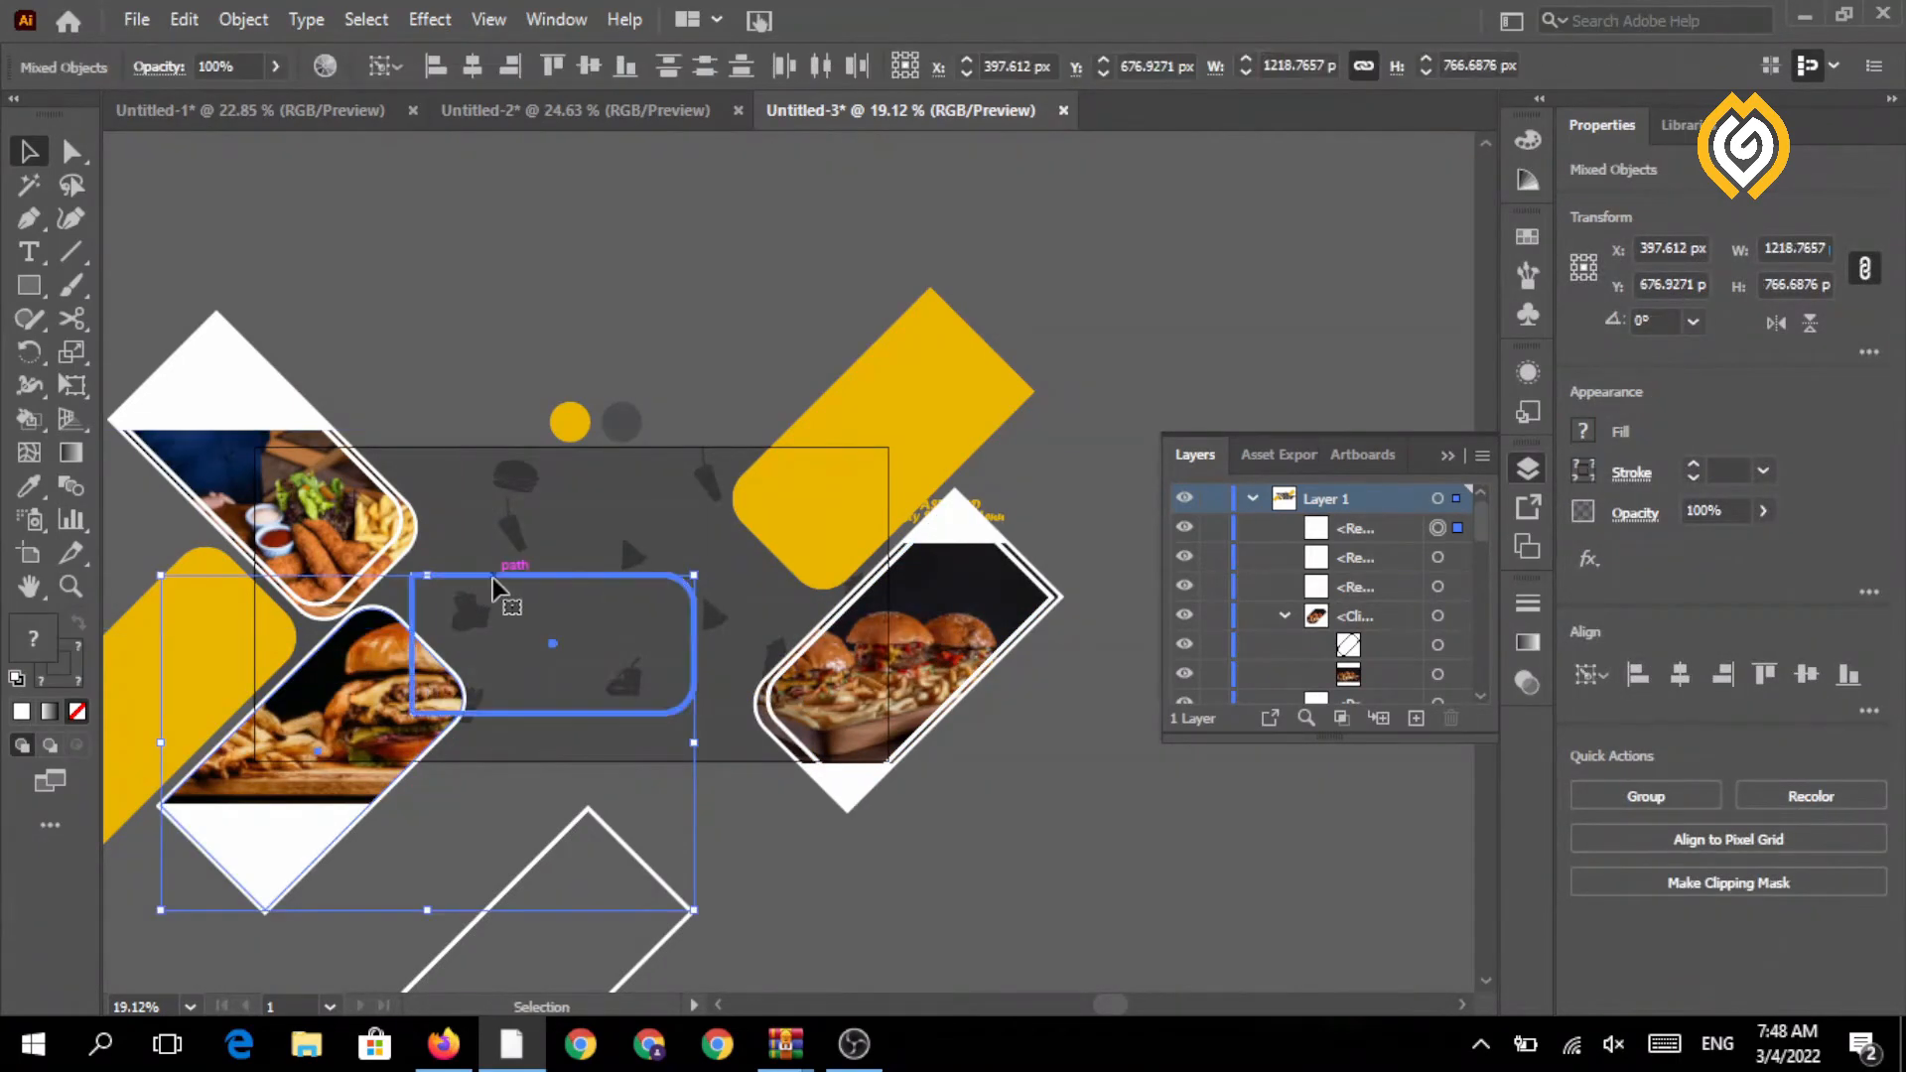
left_click(488, 377)
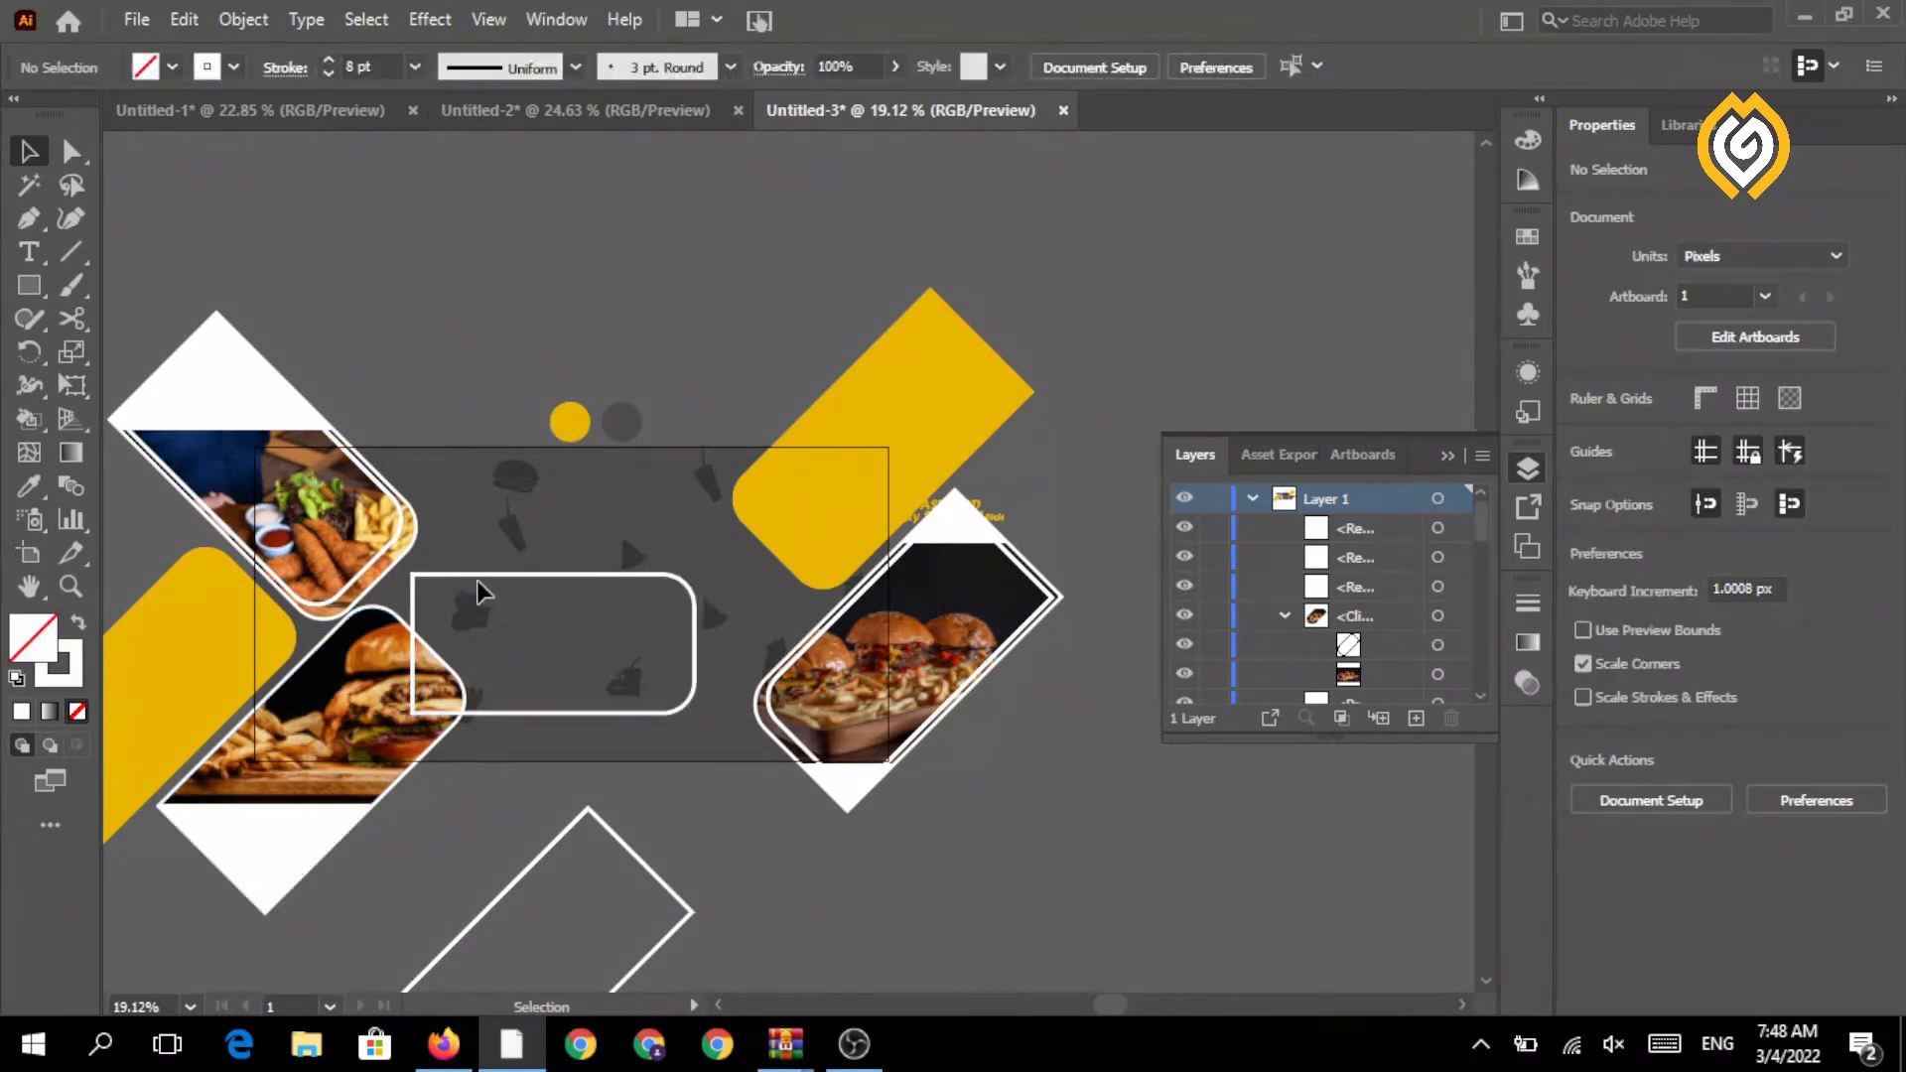
left_click(475, 581)
left_click_drag(400, 564, 297, 674)
left_click(263, 868)
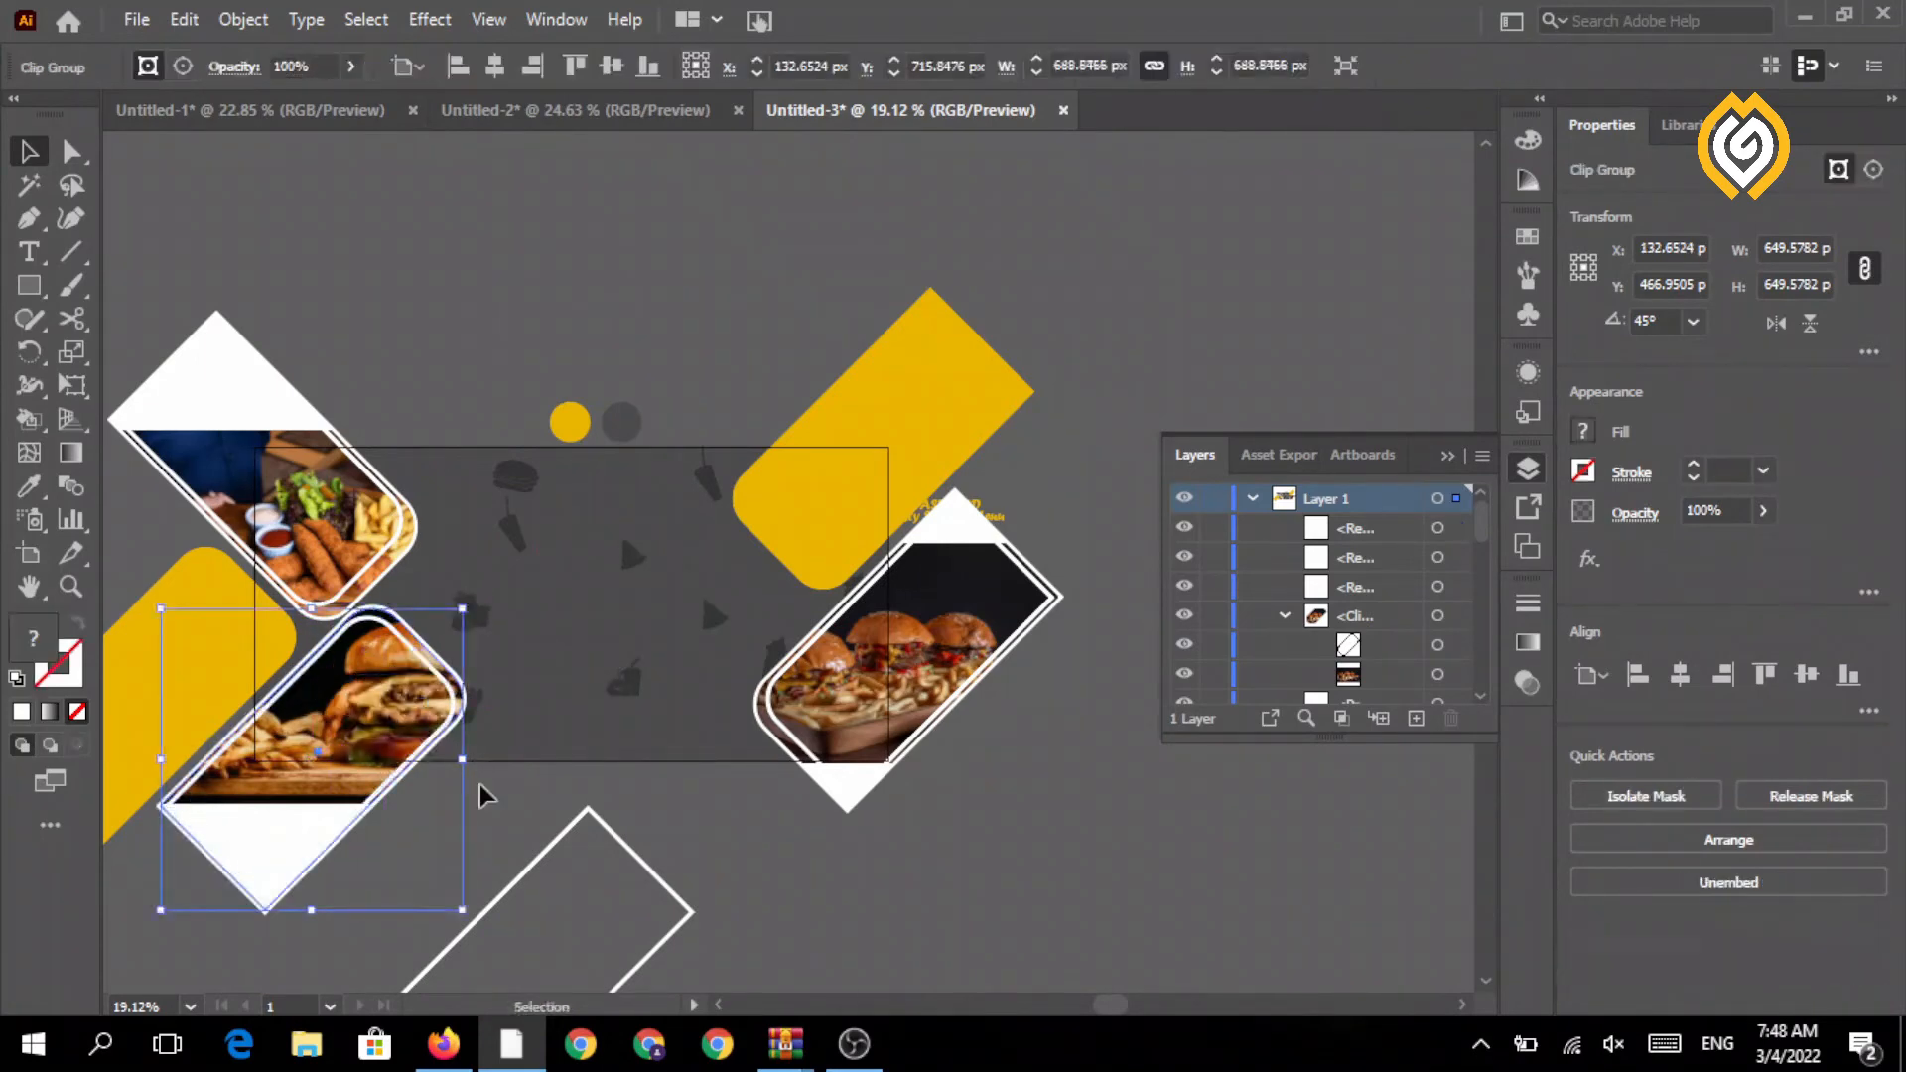
- Delete the leftover white outline below the artboard
left_click(525, 797)
left_click(685, 836)
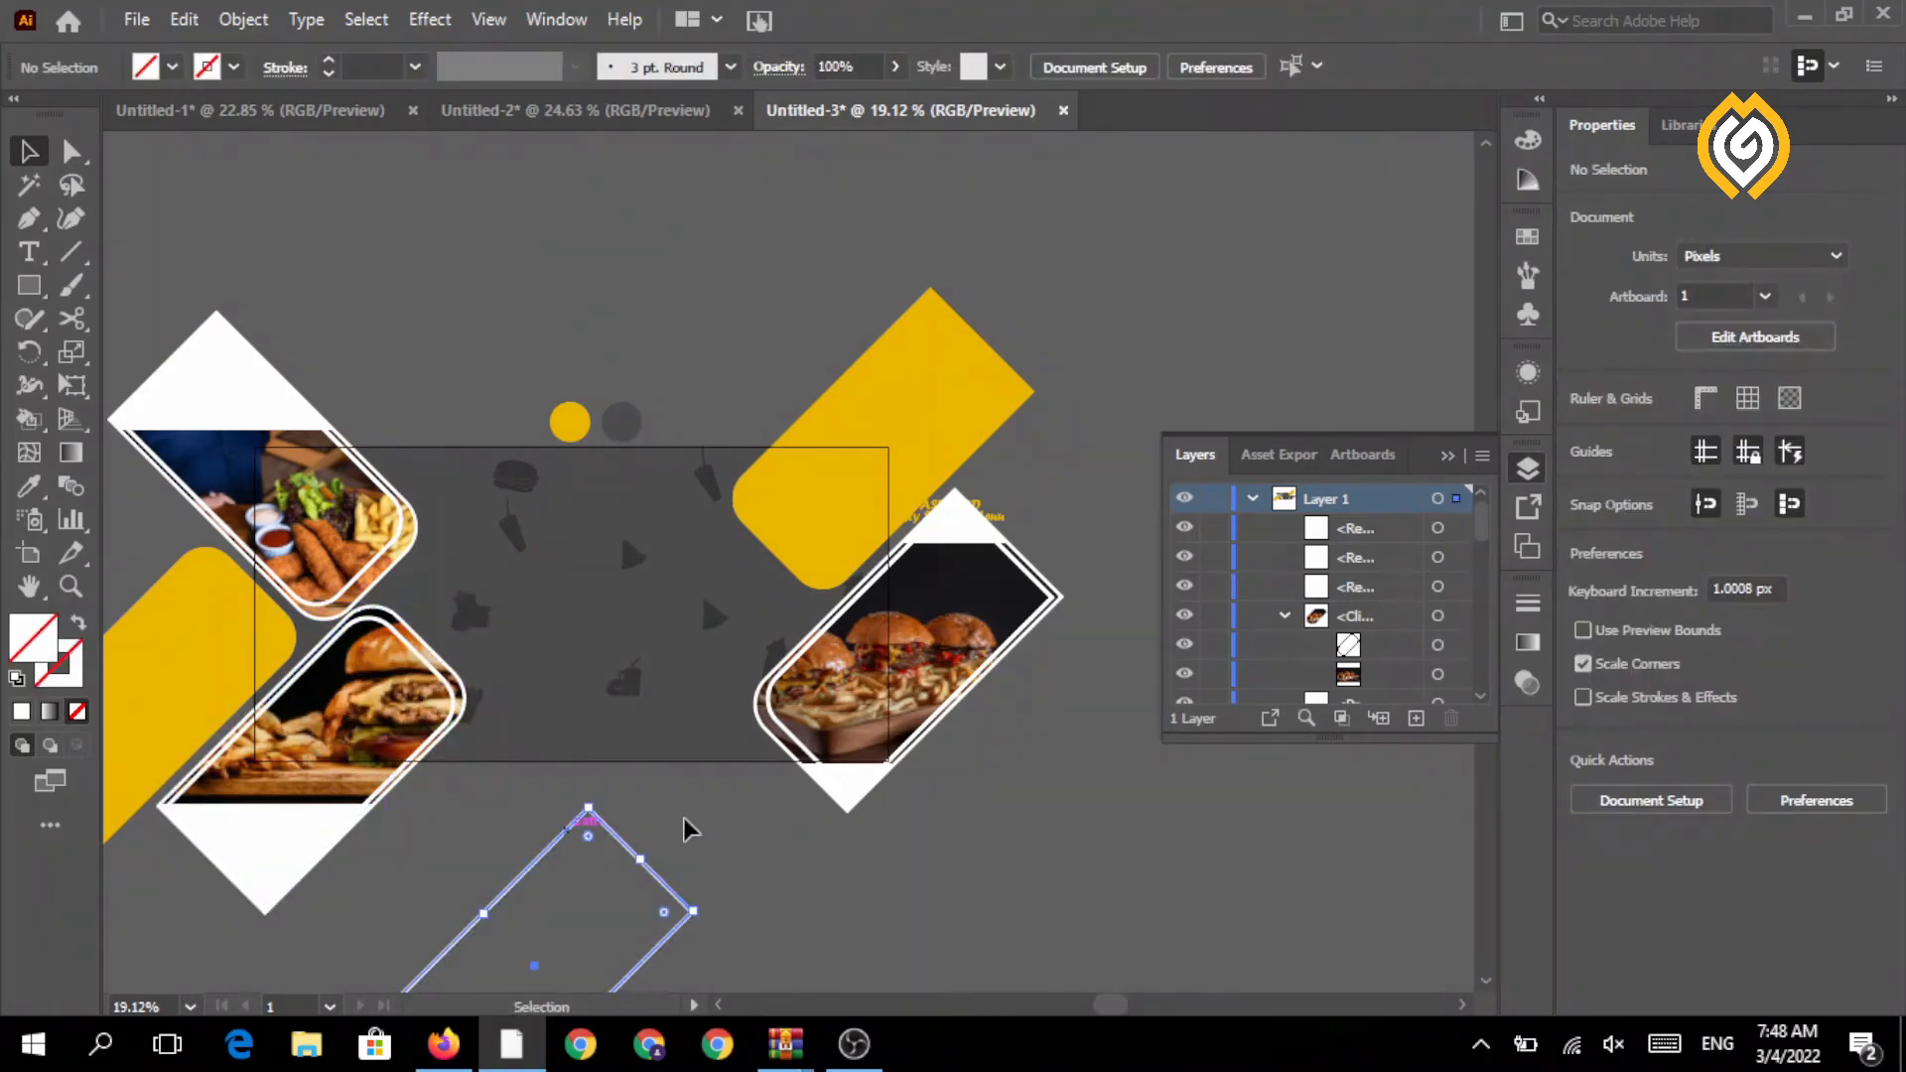
key("Delete")
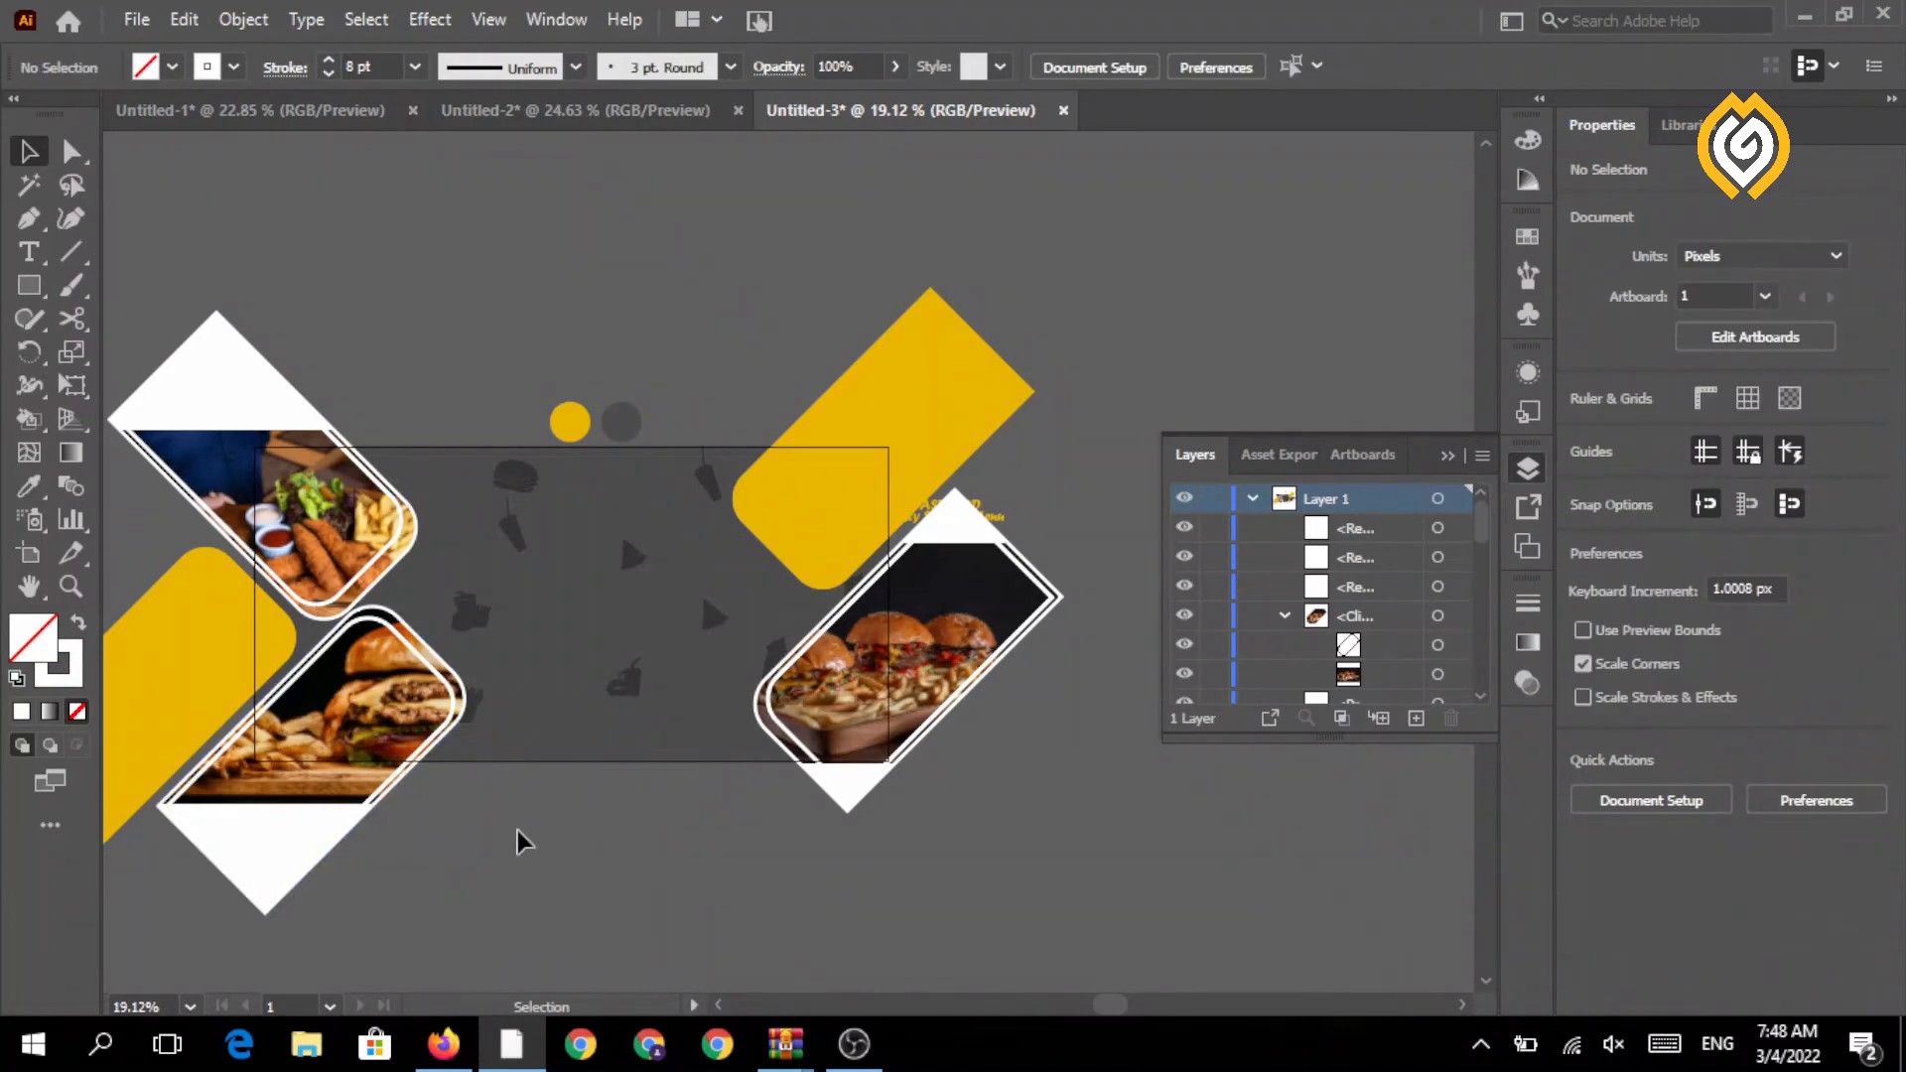
- Move the FAST FOOD text group above the artboard and bring it to the front
scroll(519, 838, "up", 1)
left_click(1050, 462)
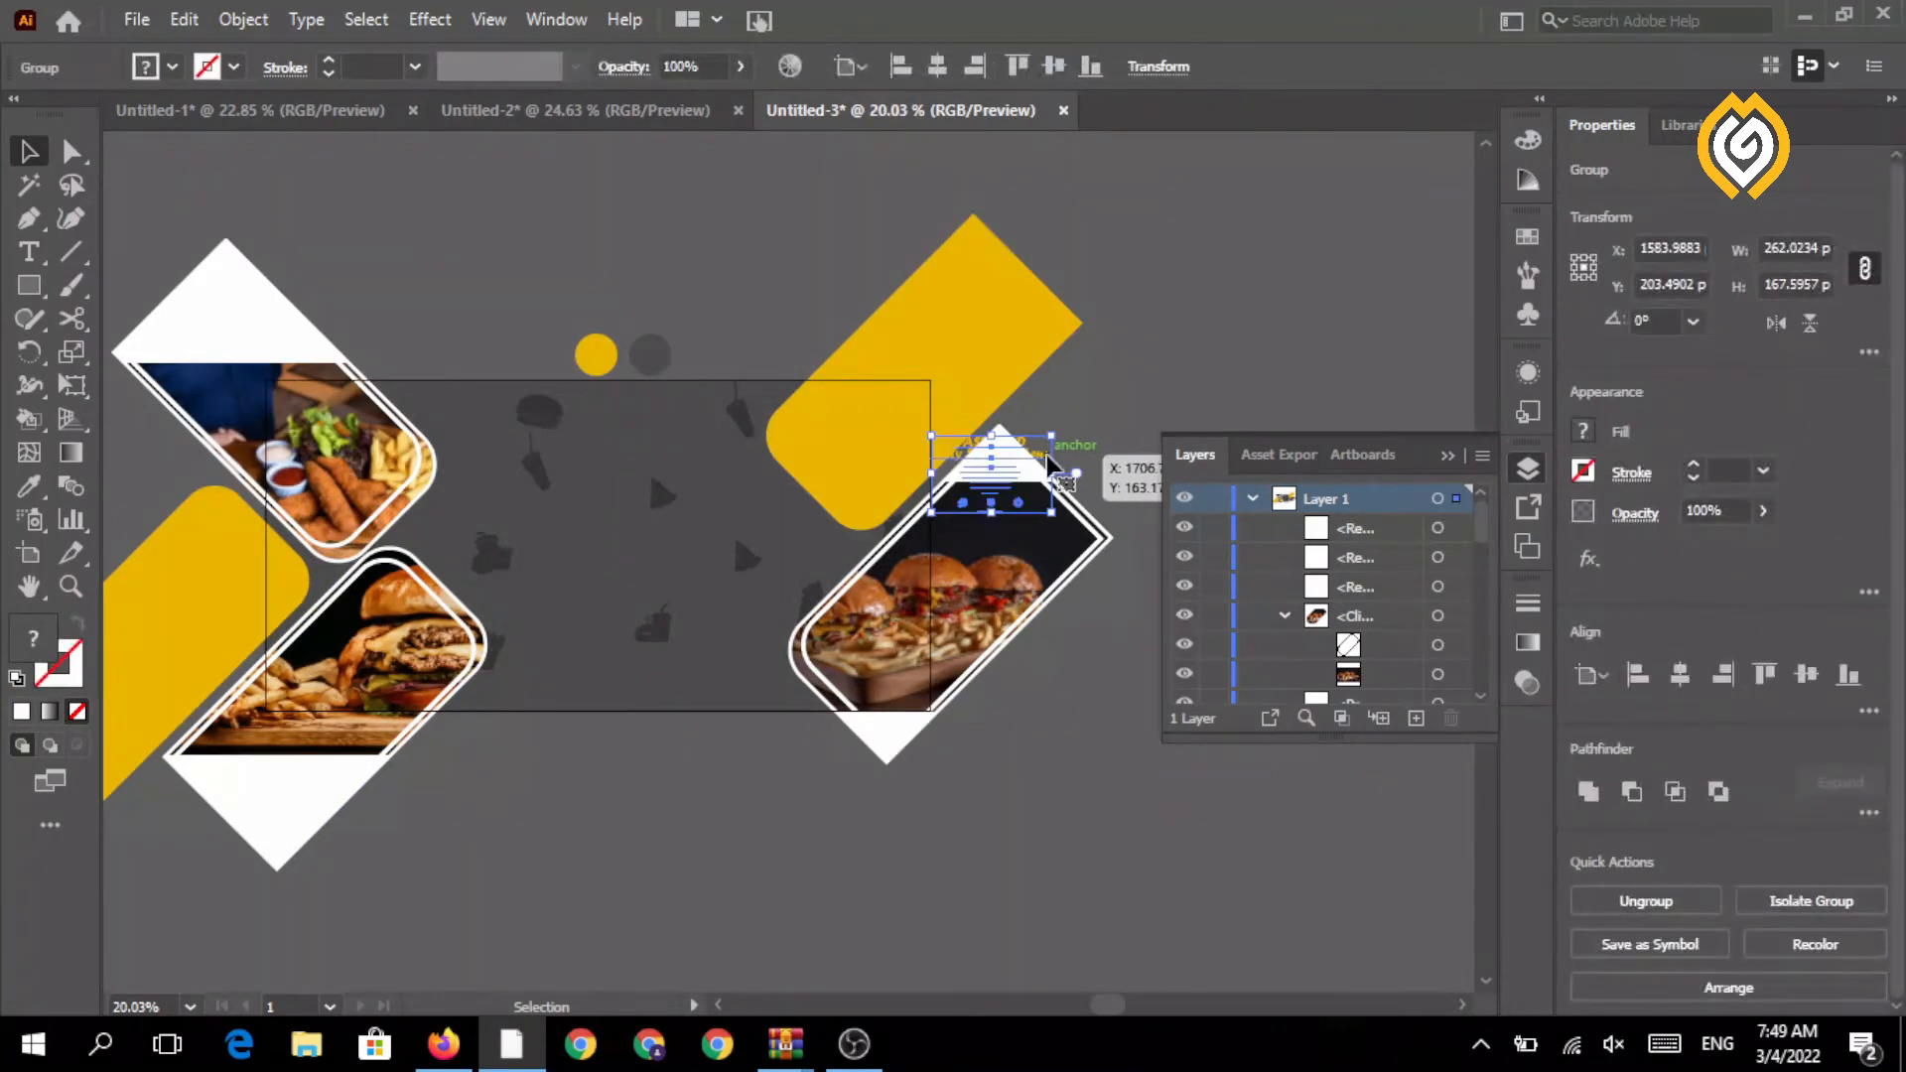
left_click_drag(1046, 454, 695, 256)
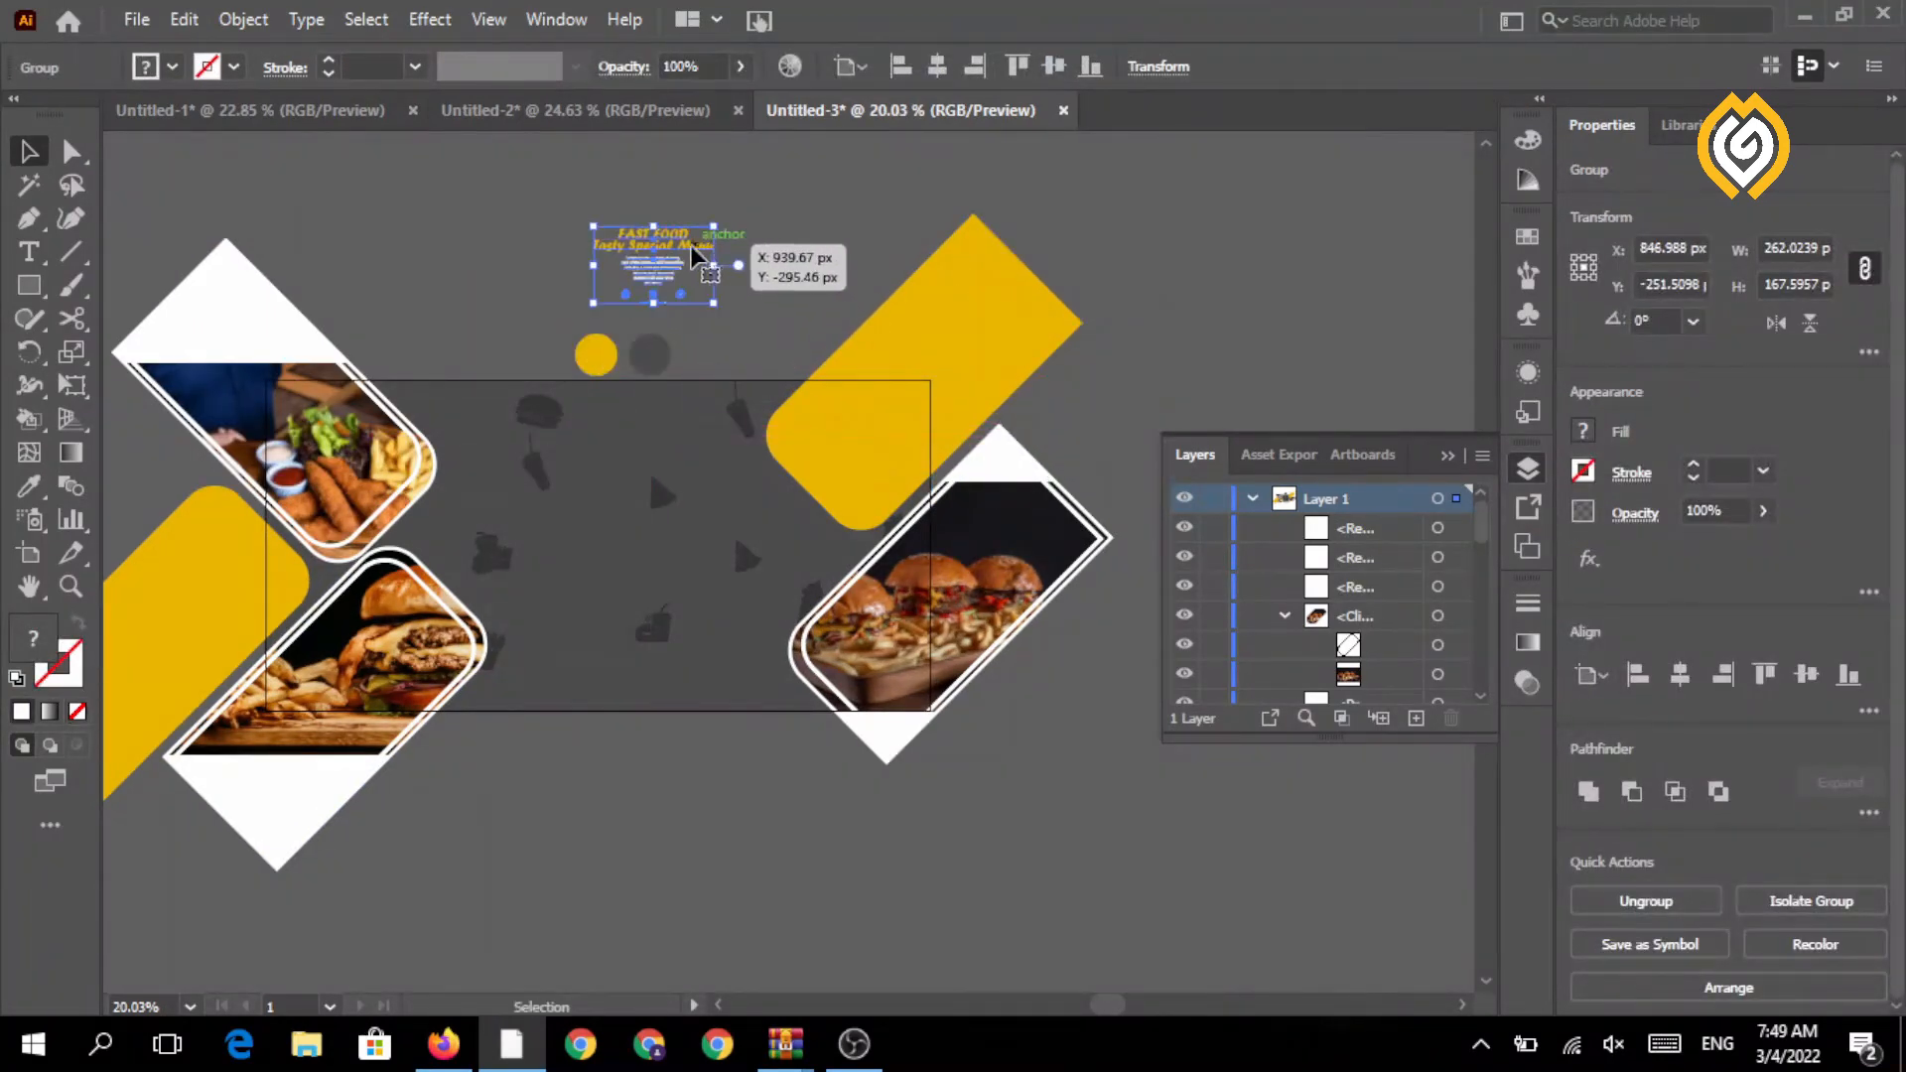
right_click(695, 256)
mouse_move(800, 588)
left_click(596, 590)
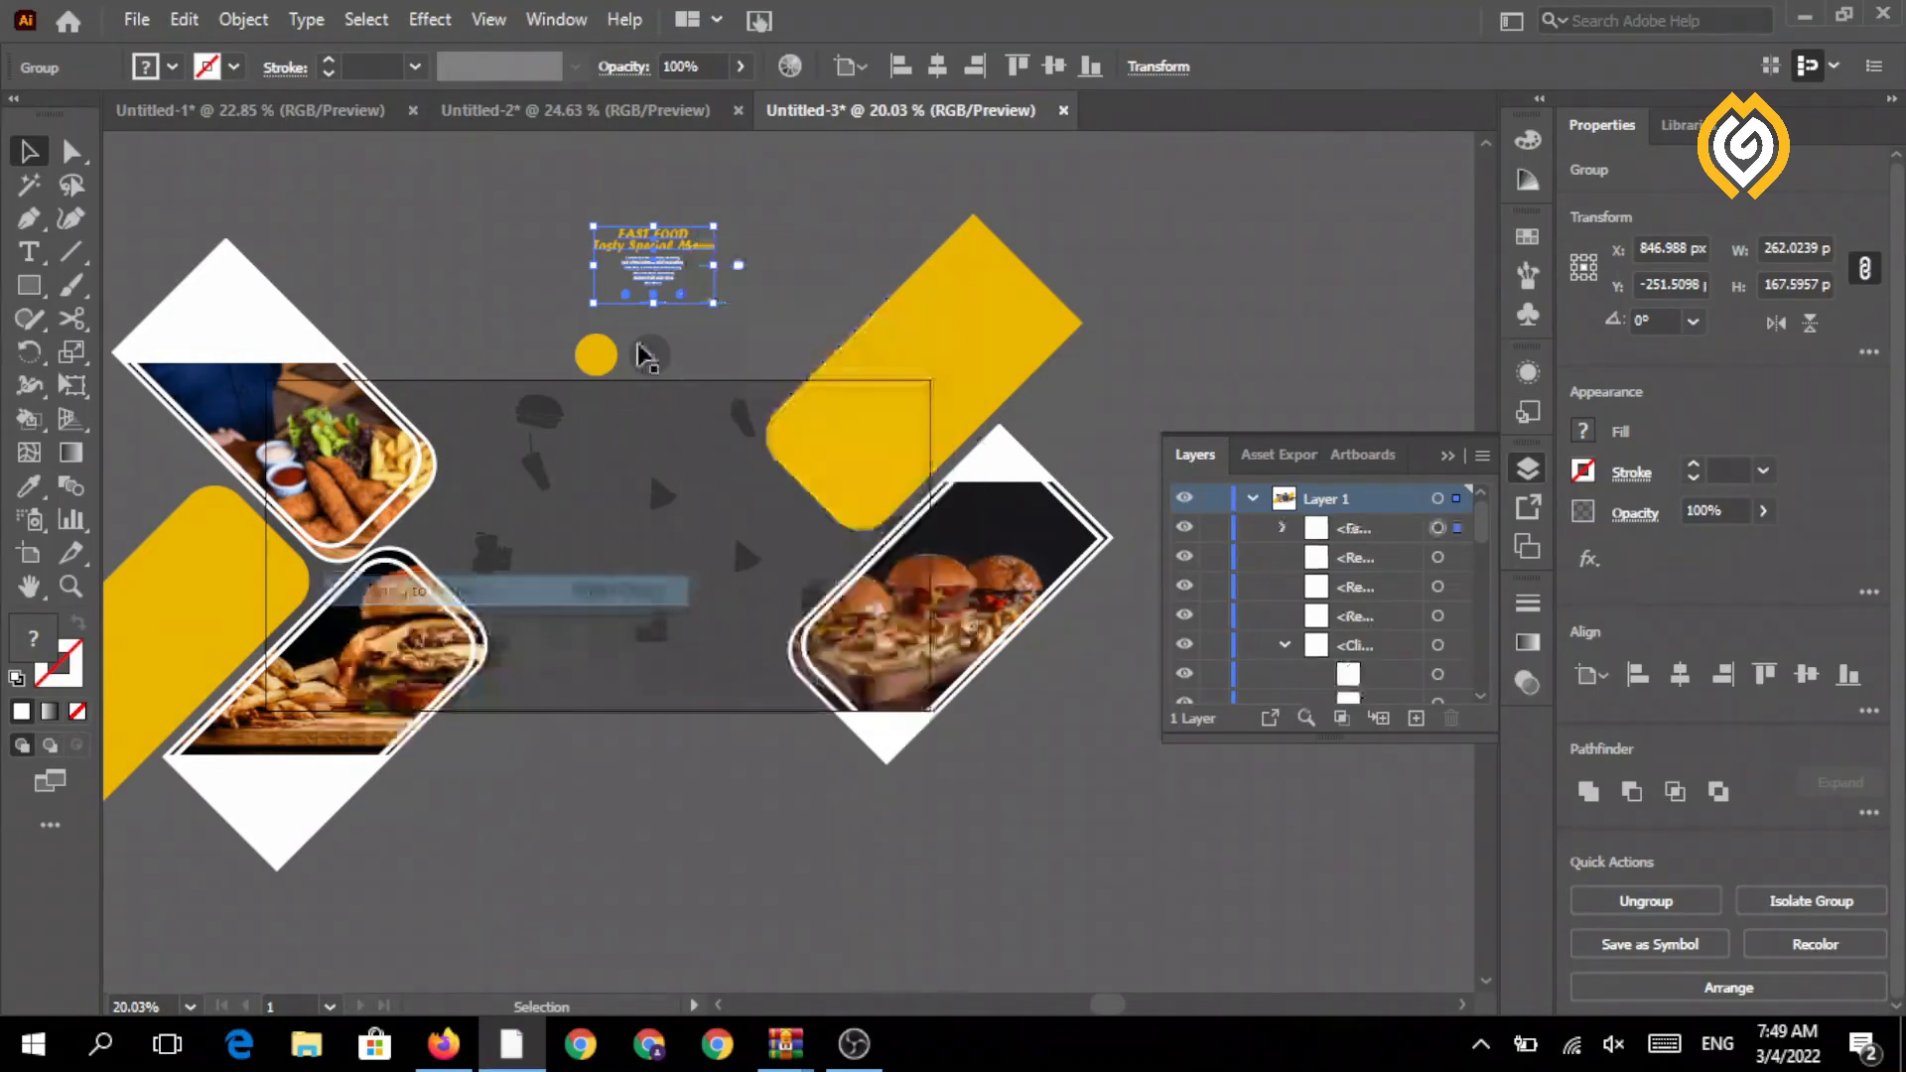
- Enlarge the FAST FOOD text group to about 679 by 434 px and position it in the artboard's middle between the photos
left_click_drag(713, 304, 824, 380)
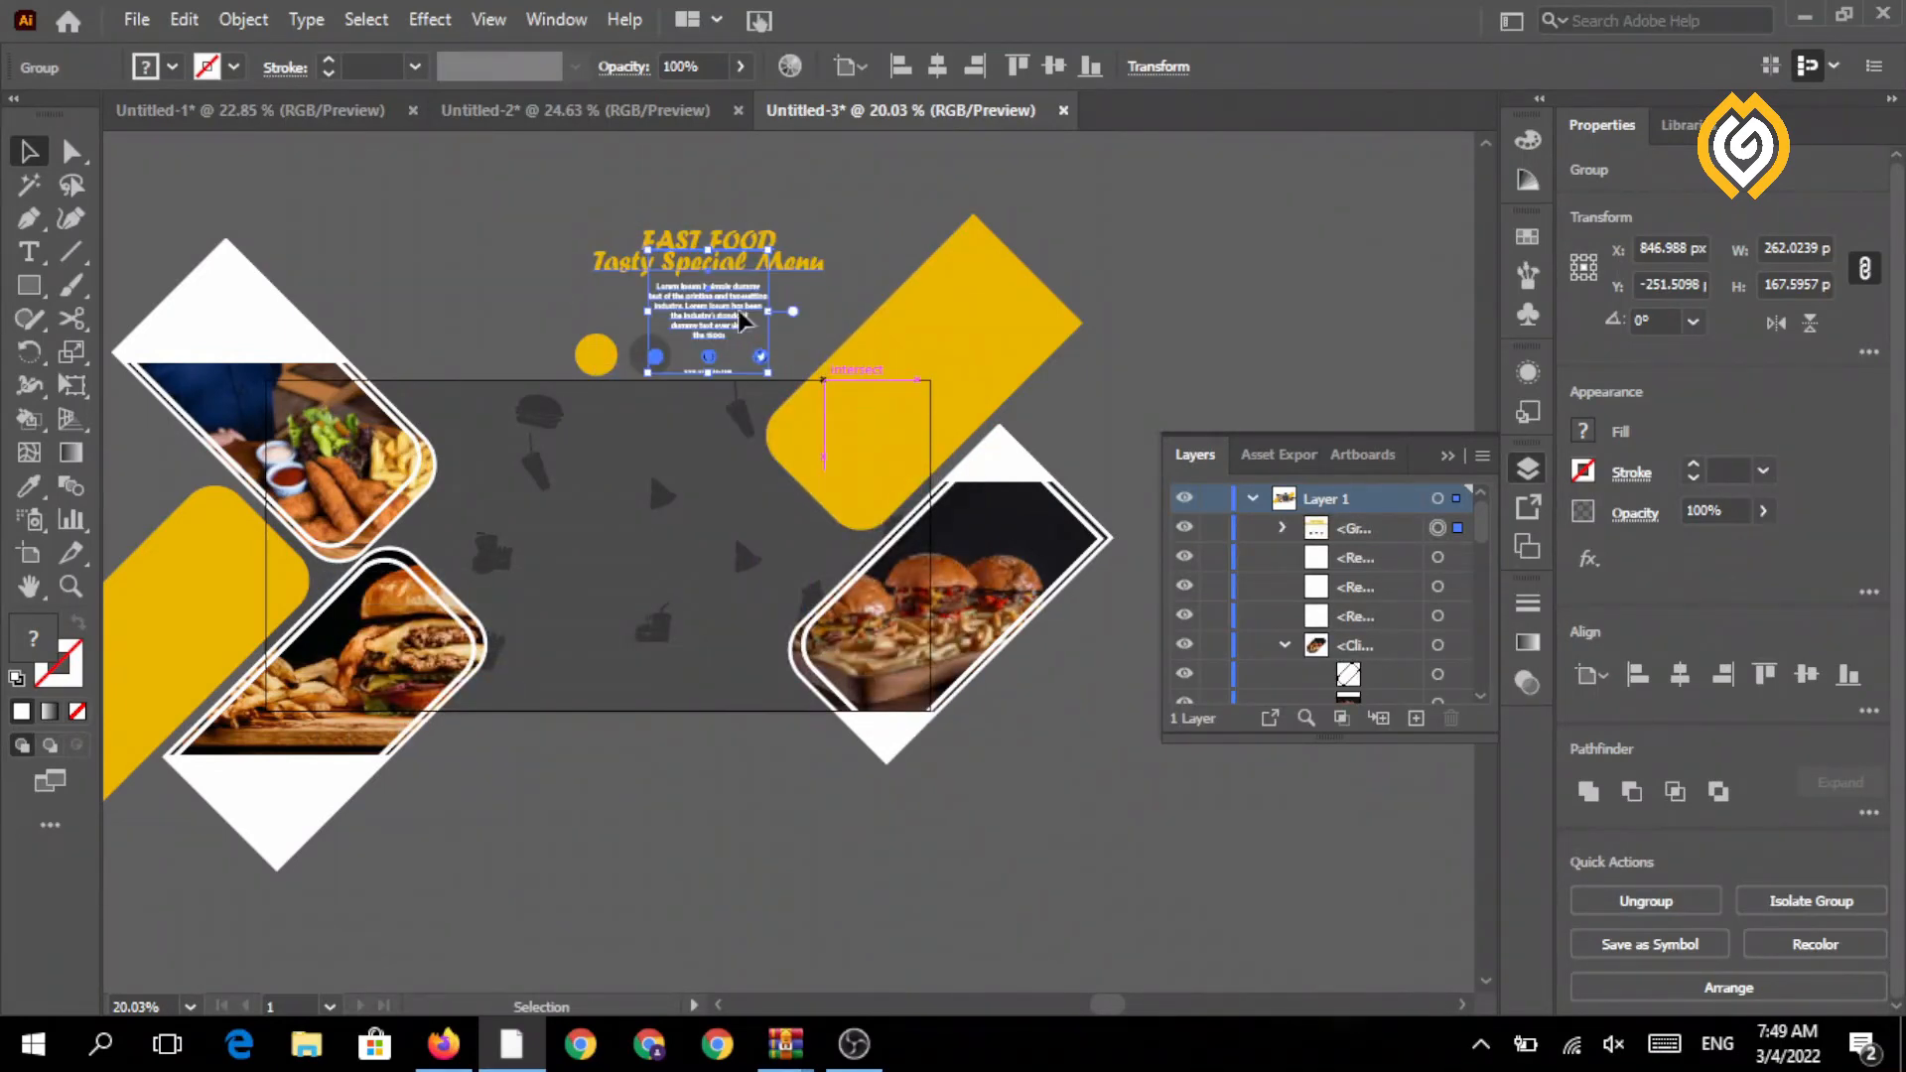
left_click_drag(726, 262, 624, 496)
left_click_drag(727, 613, 791, 655)
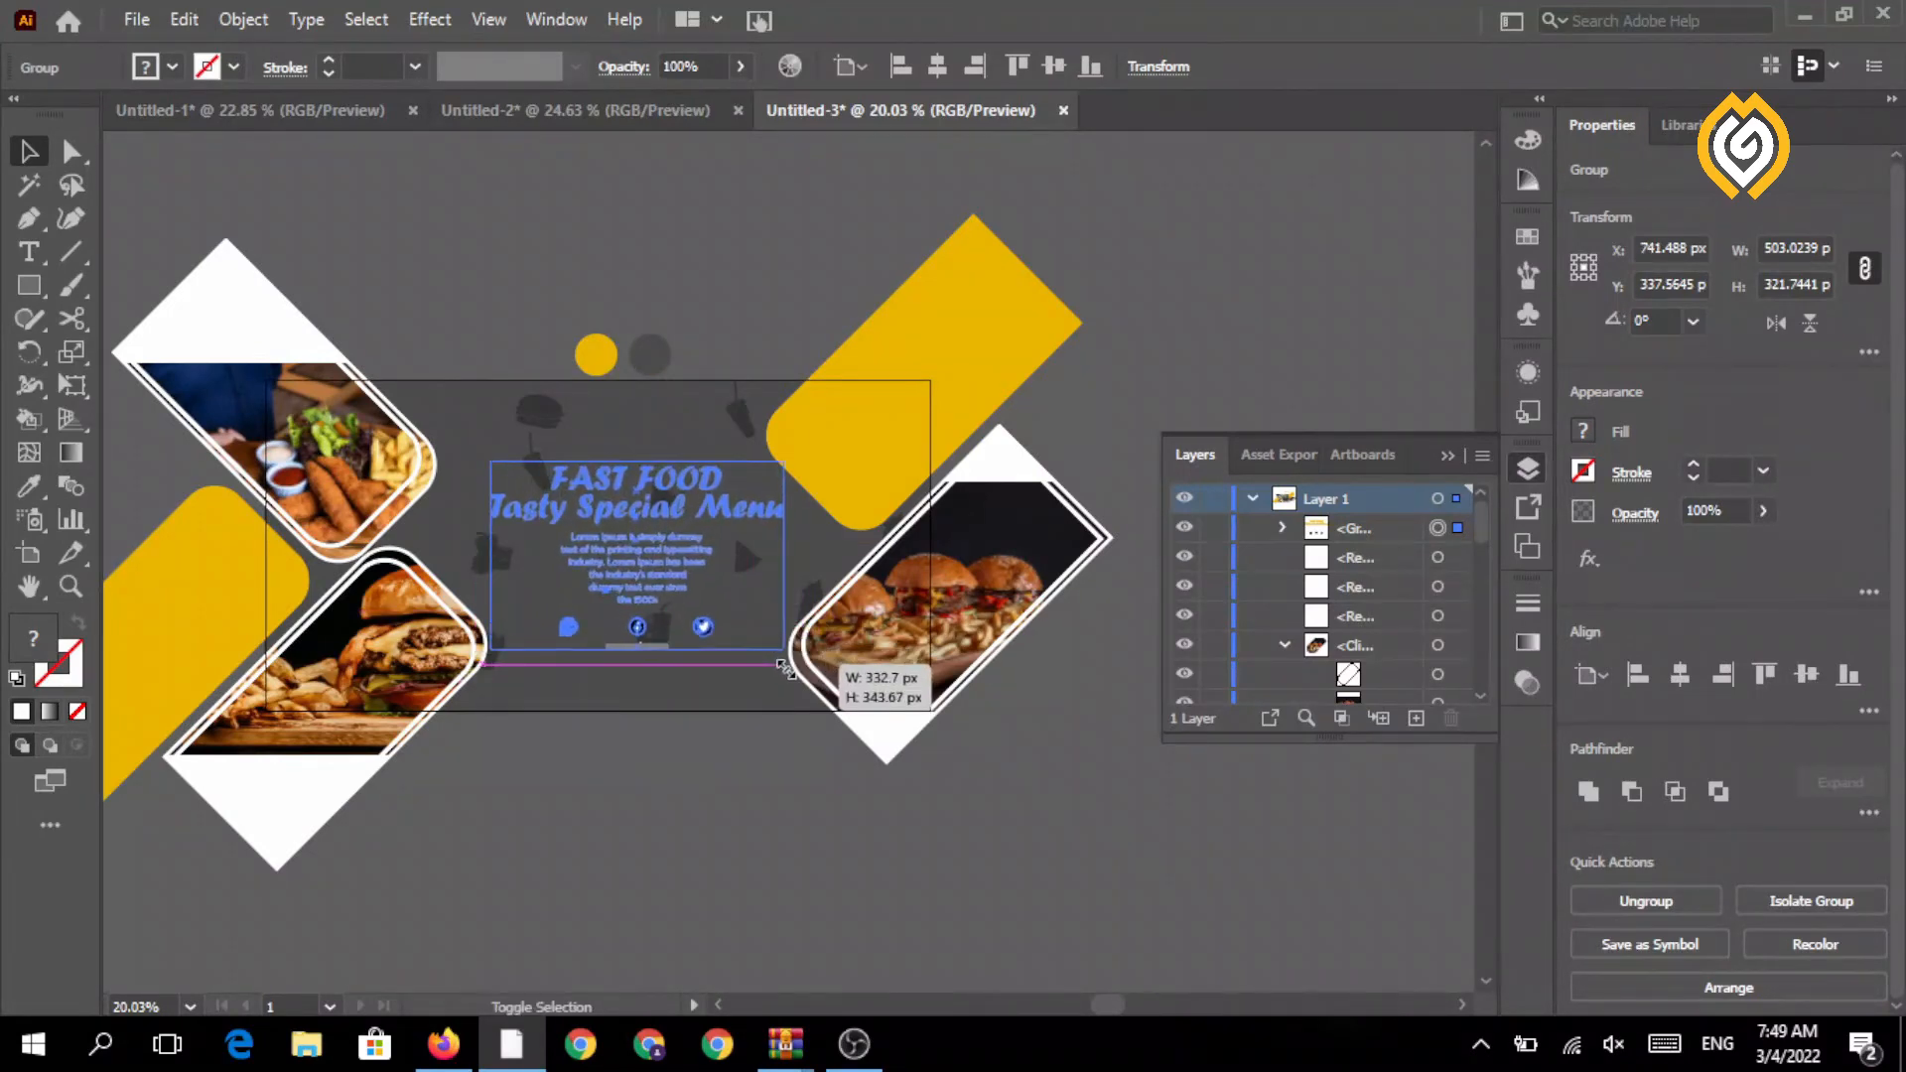
left_click_drag(734, 532, 652, 520)
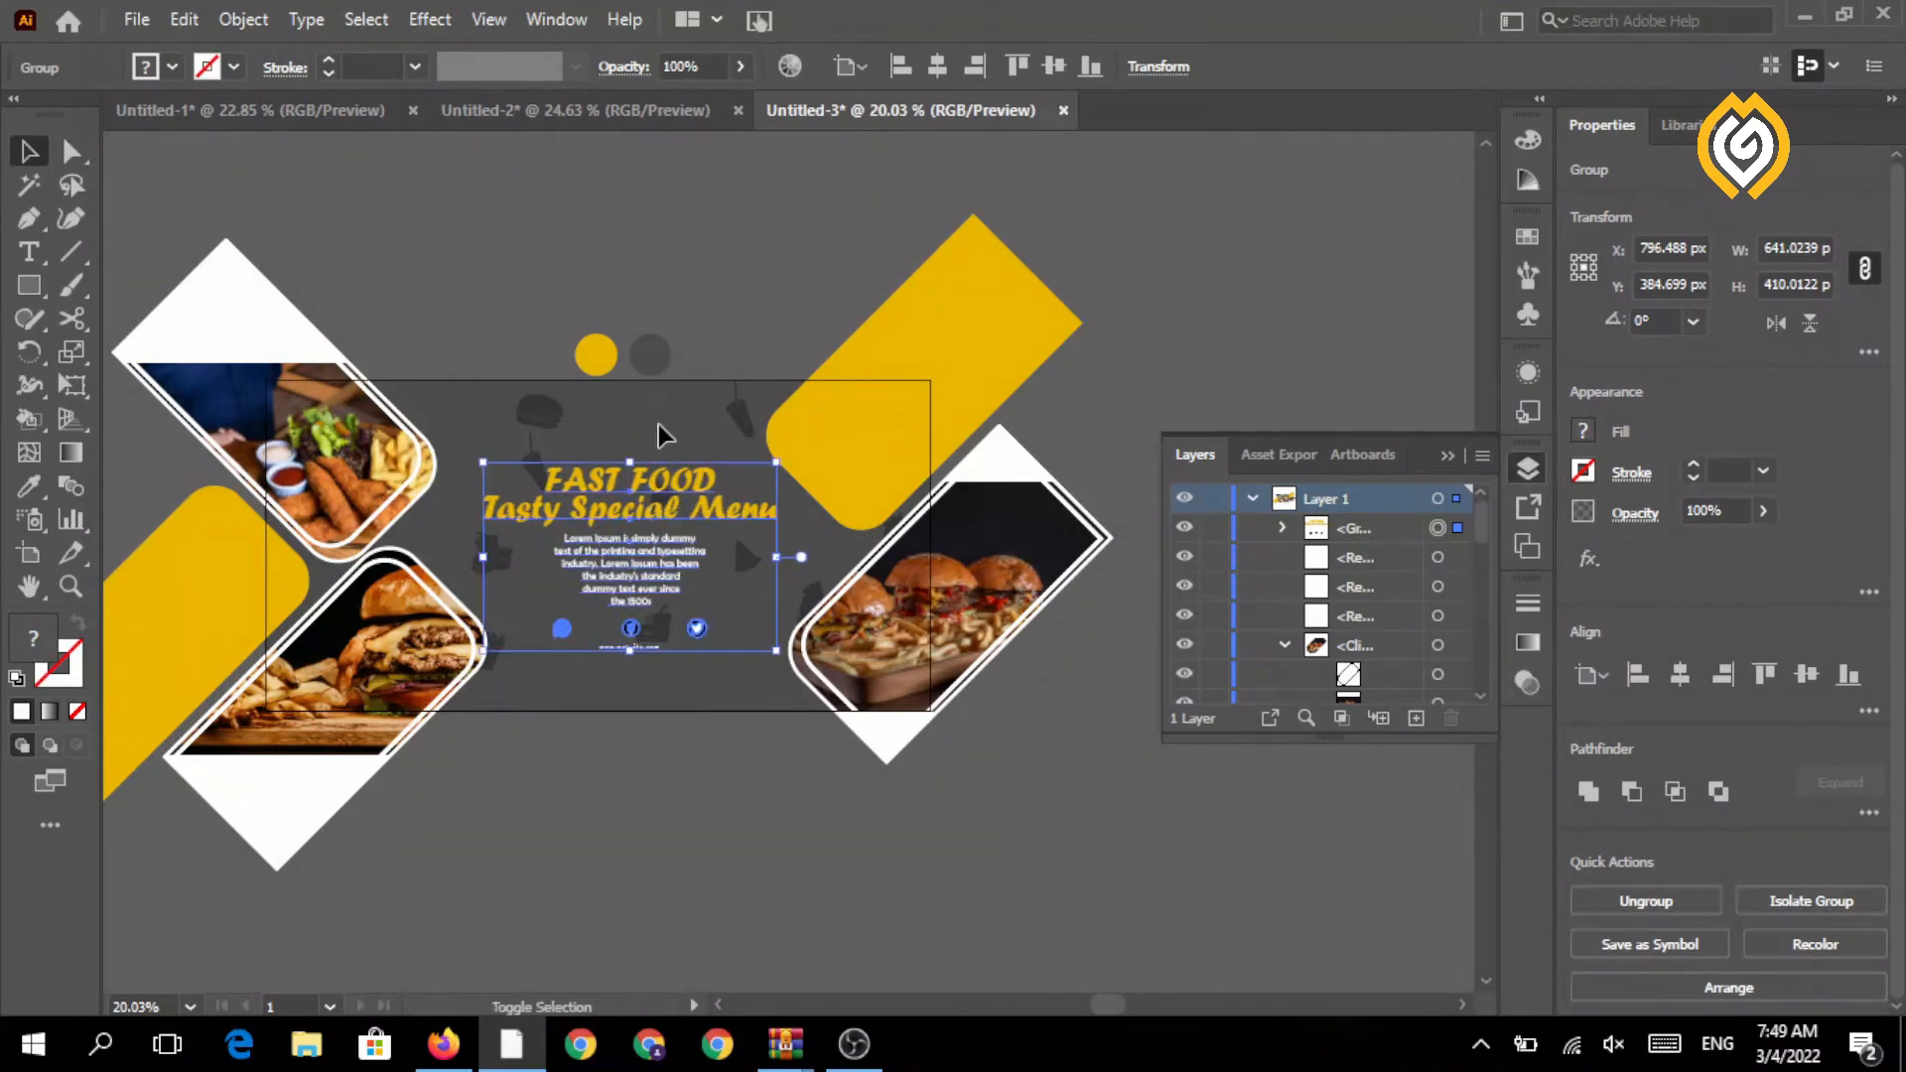
left_click_drag(780, 665, 800, 677)
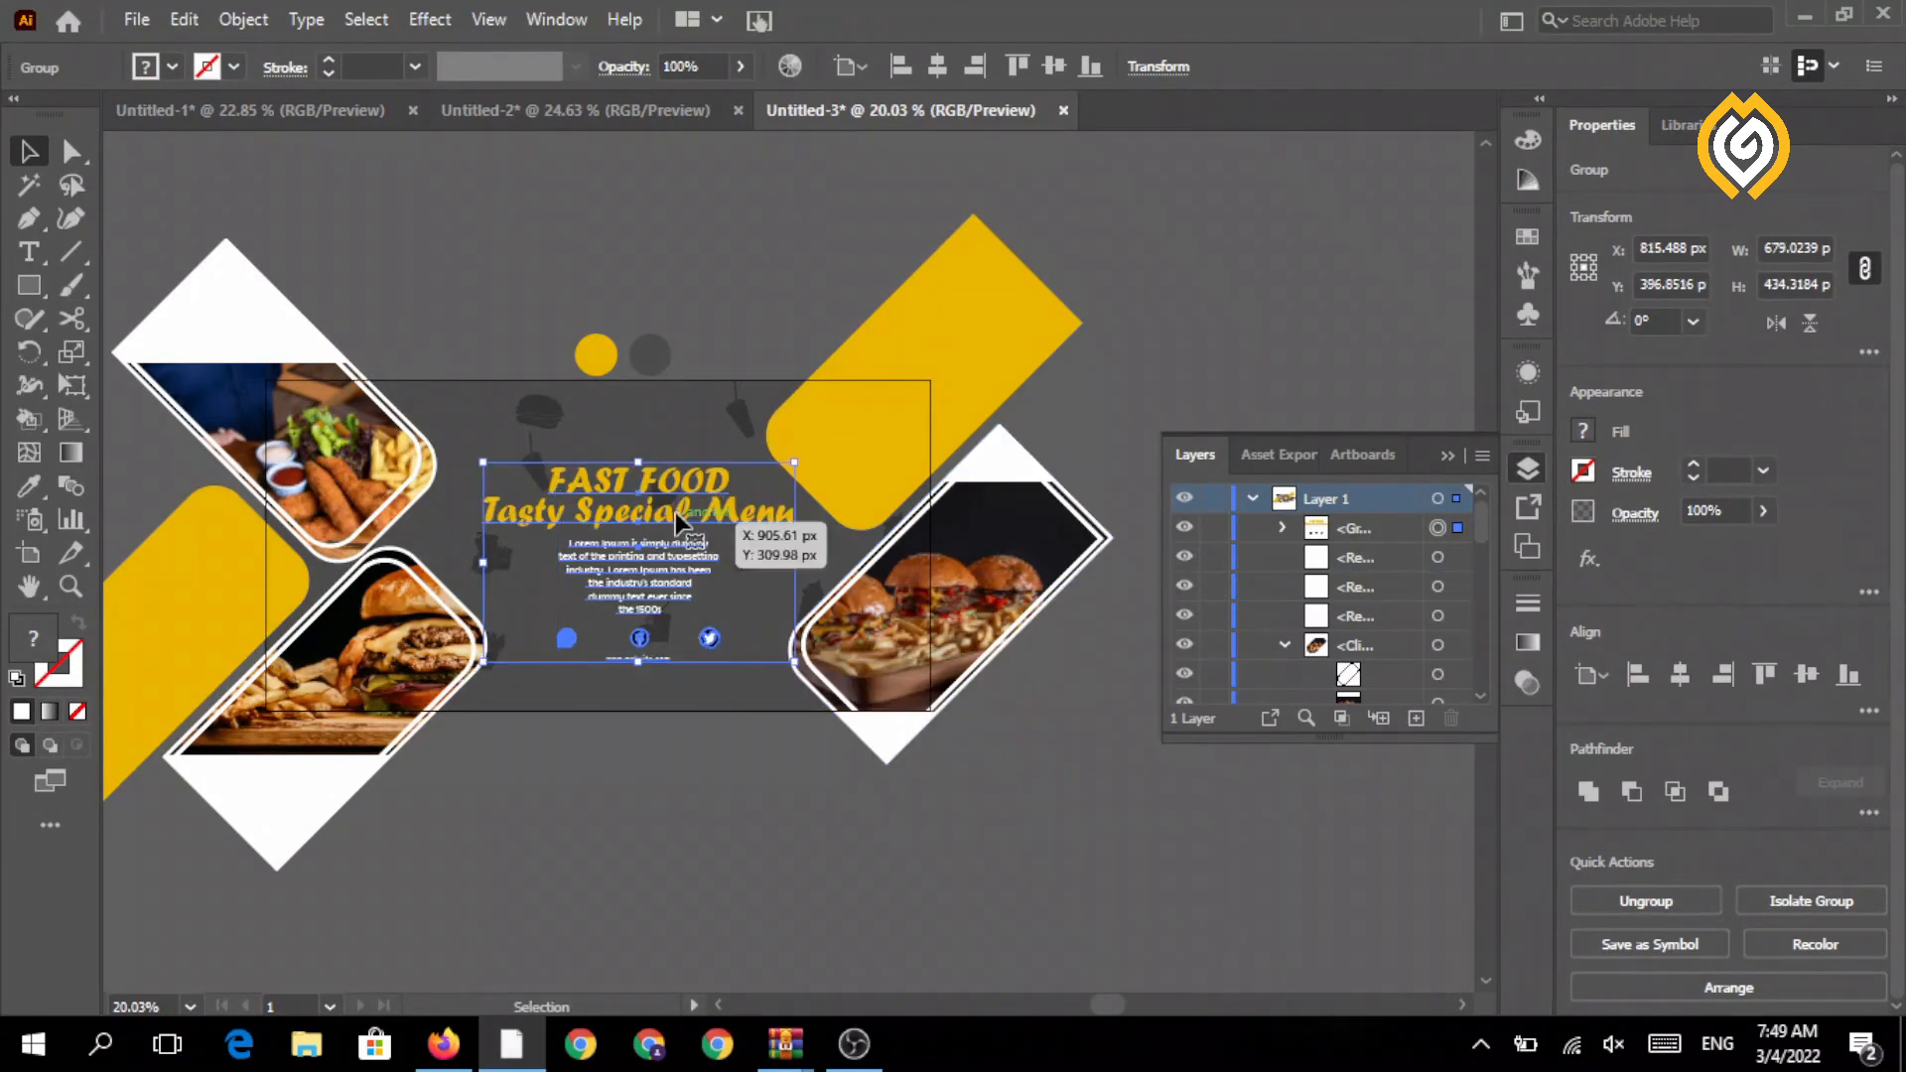
left_click_drag(669, 511, 666, 511)
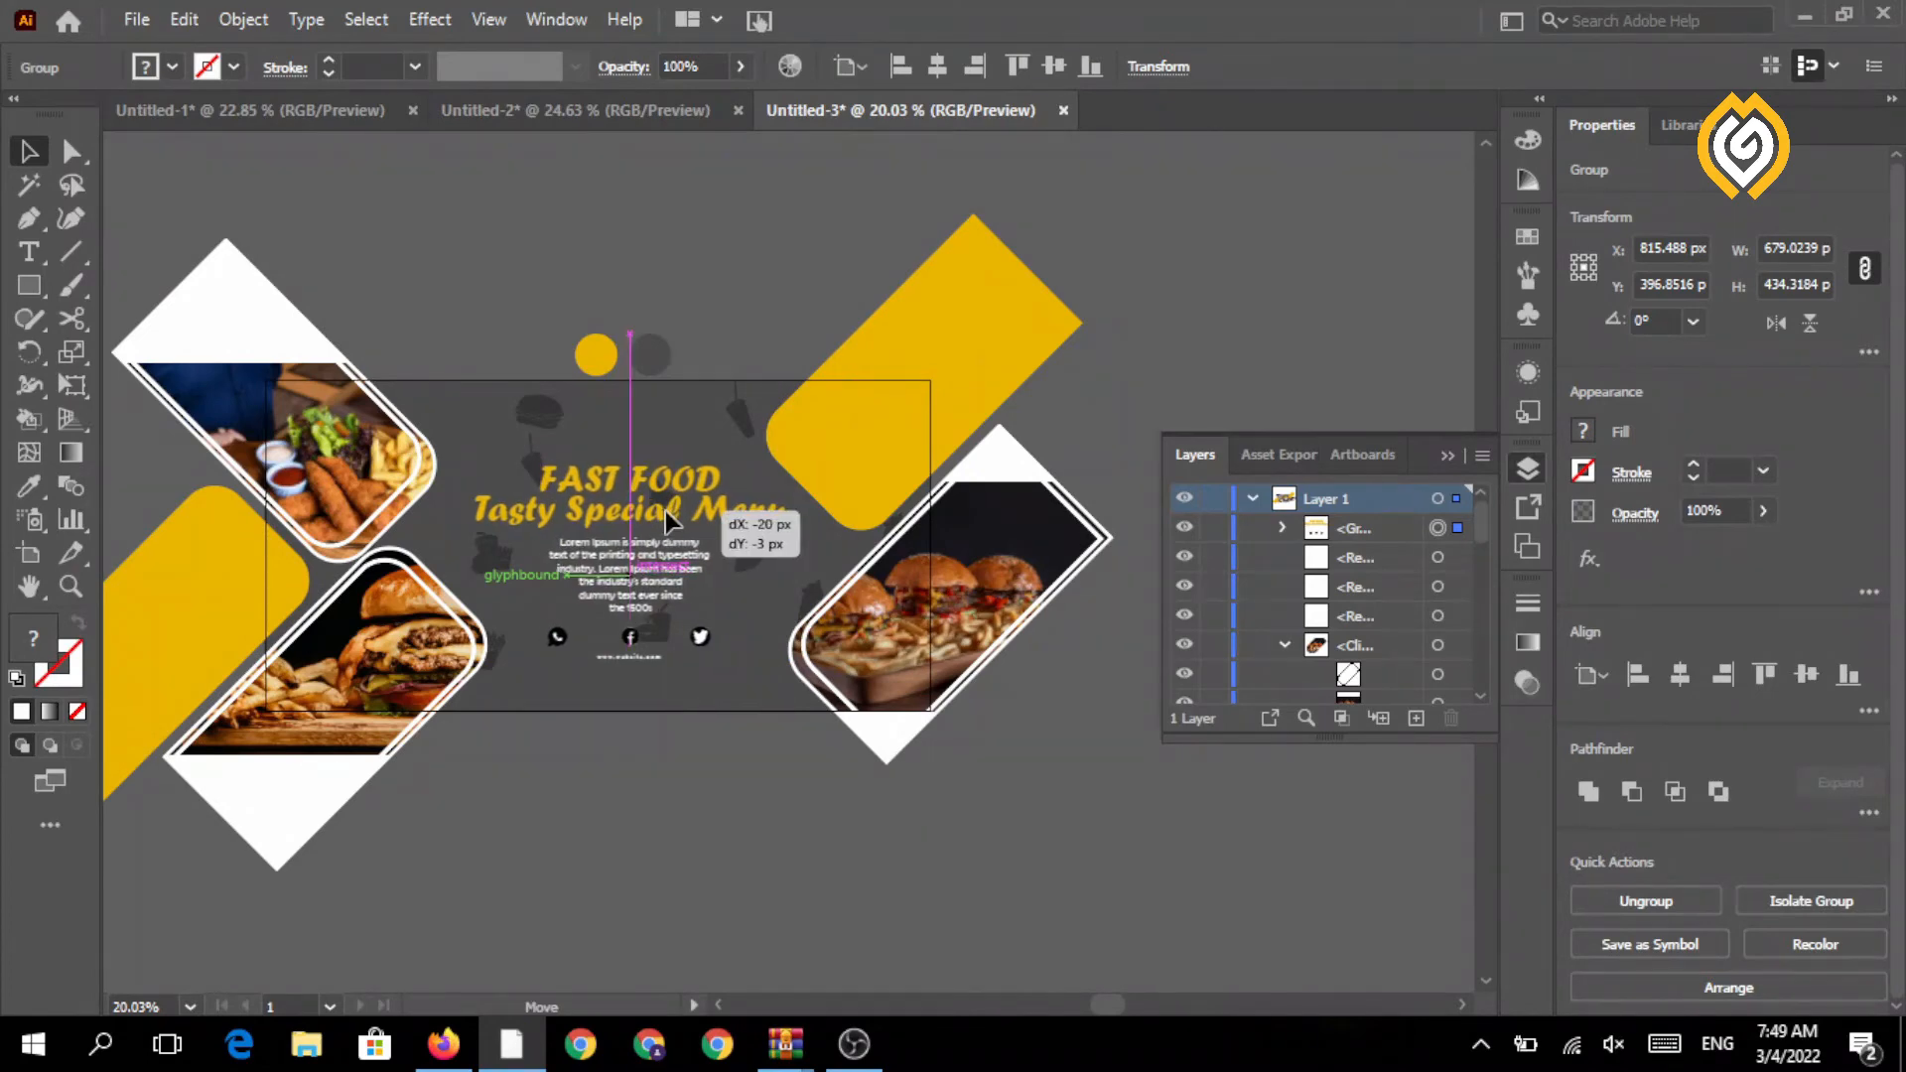
left_click_drag(665, 511, 665, 510)
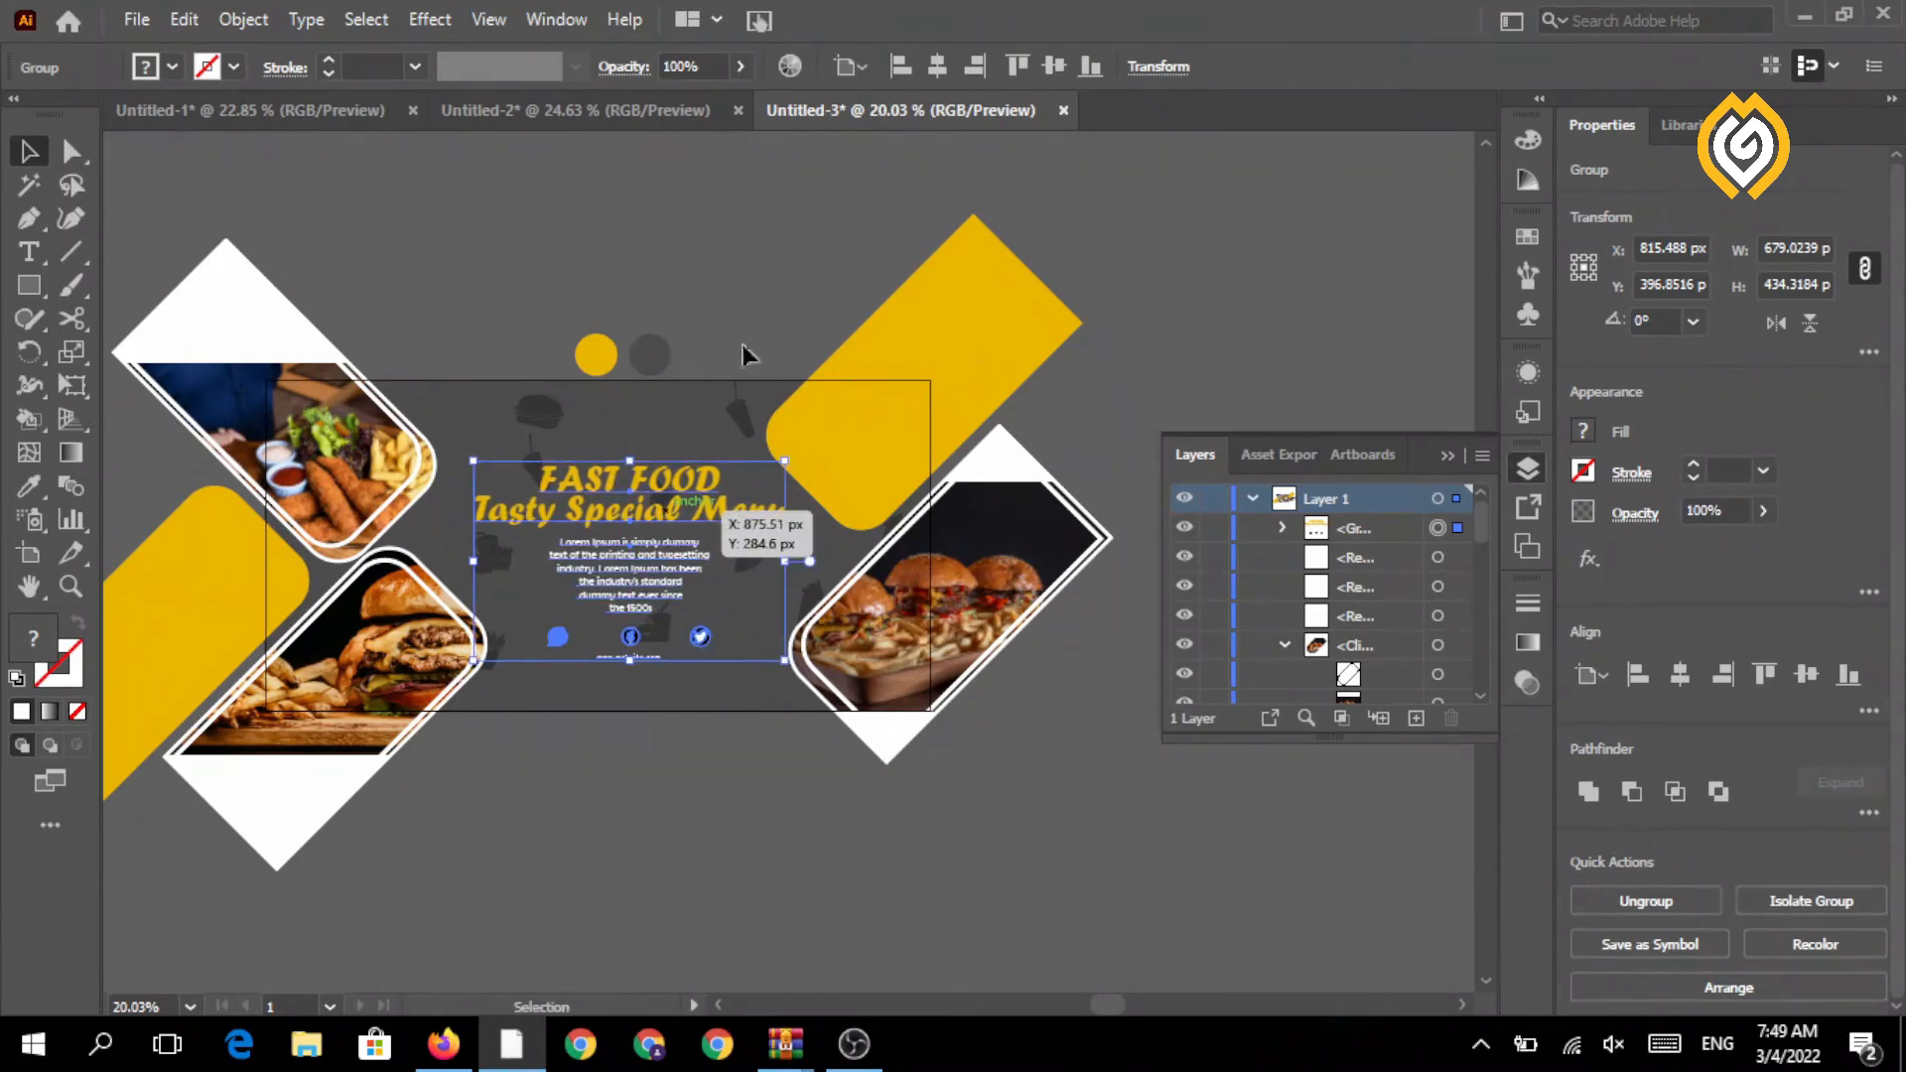
left_click(759, 276)
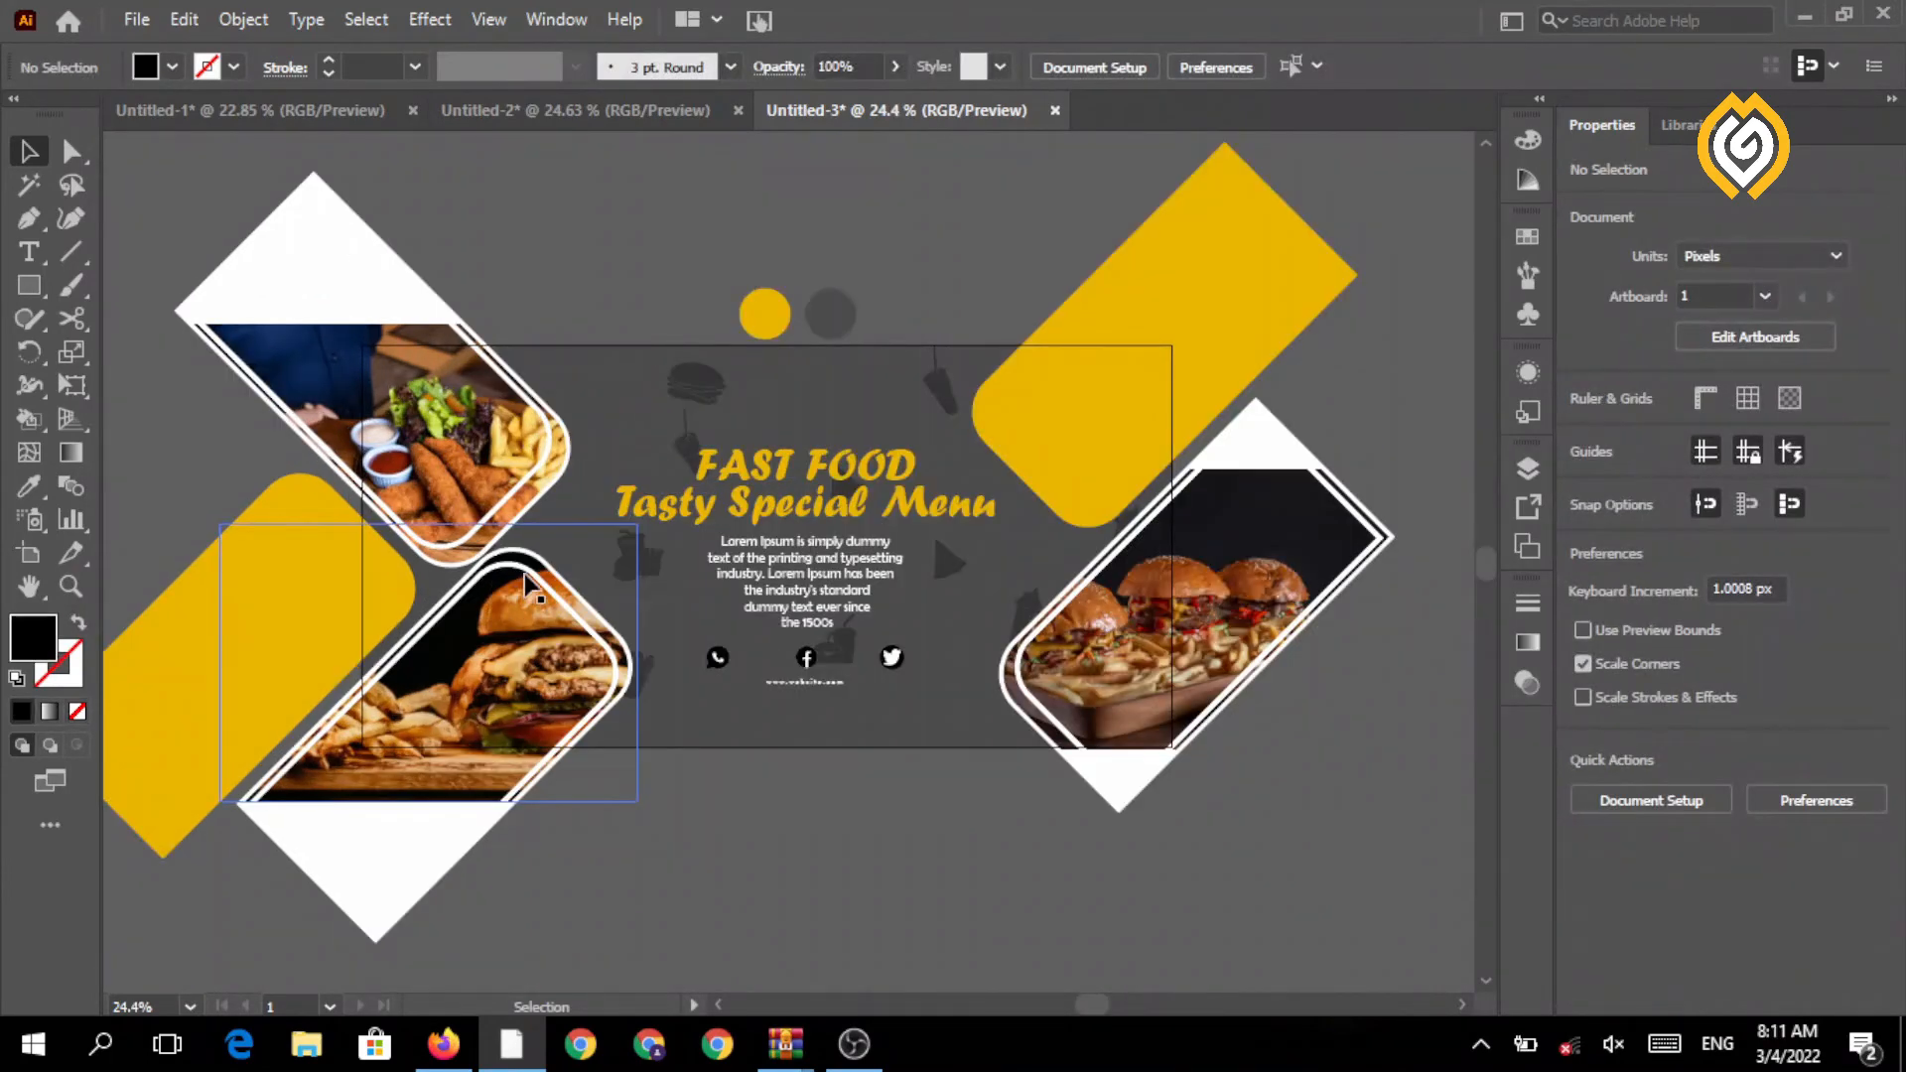
- Set the stroke of the inset outline over the lower-left burger photo to 5 pt
left_click(524, 574)
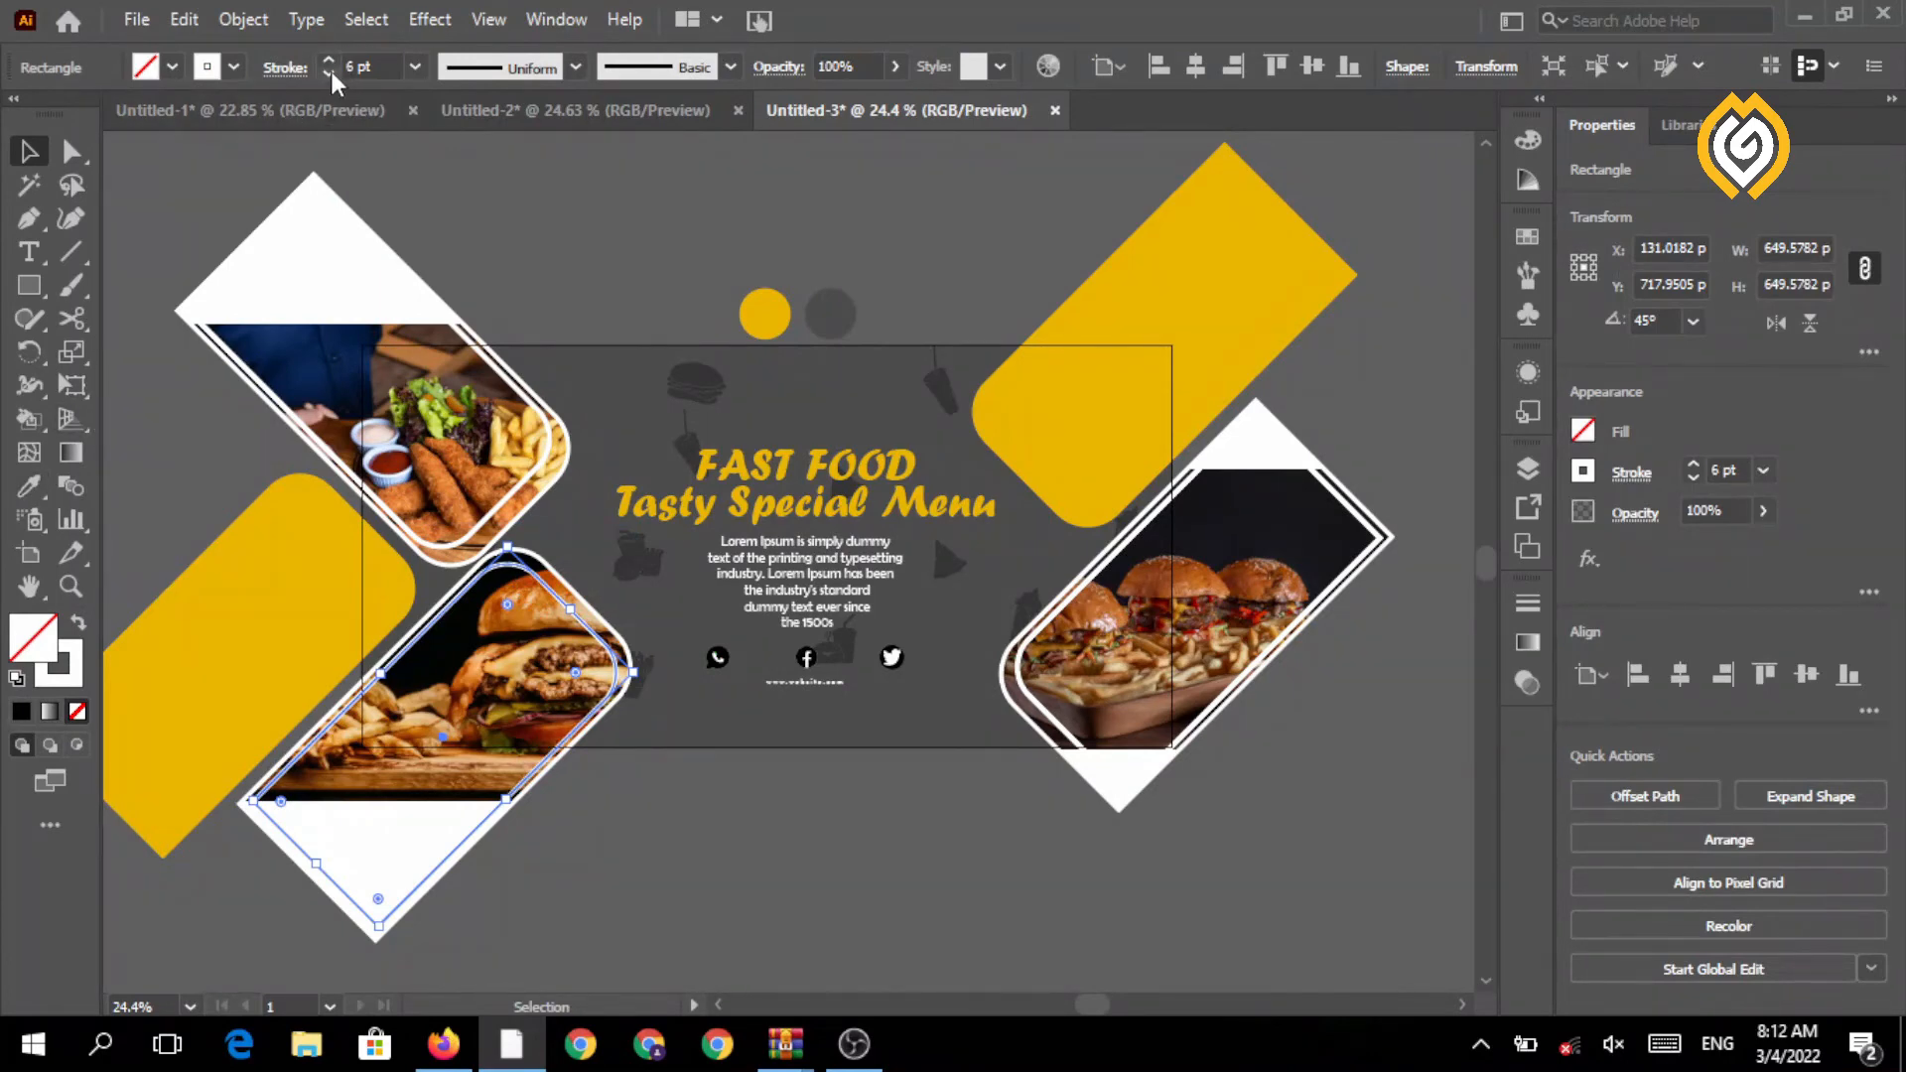
left_click(640, 769)
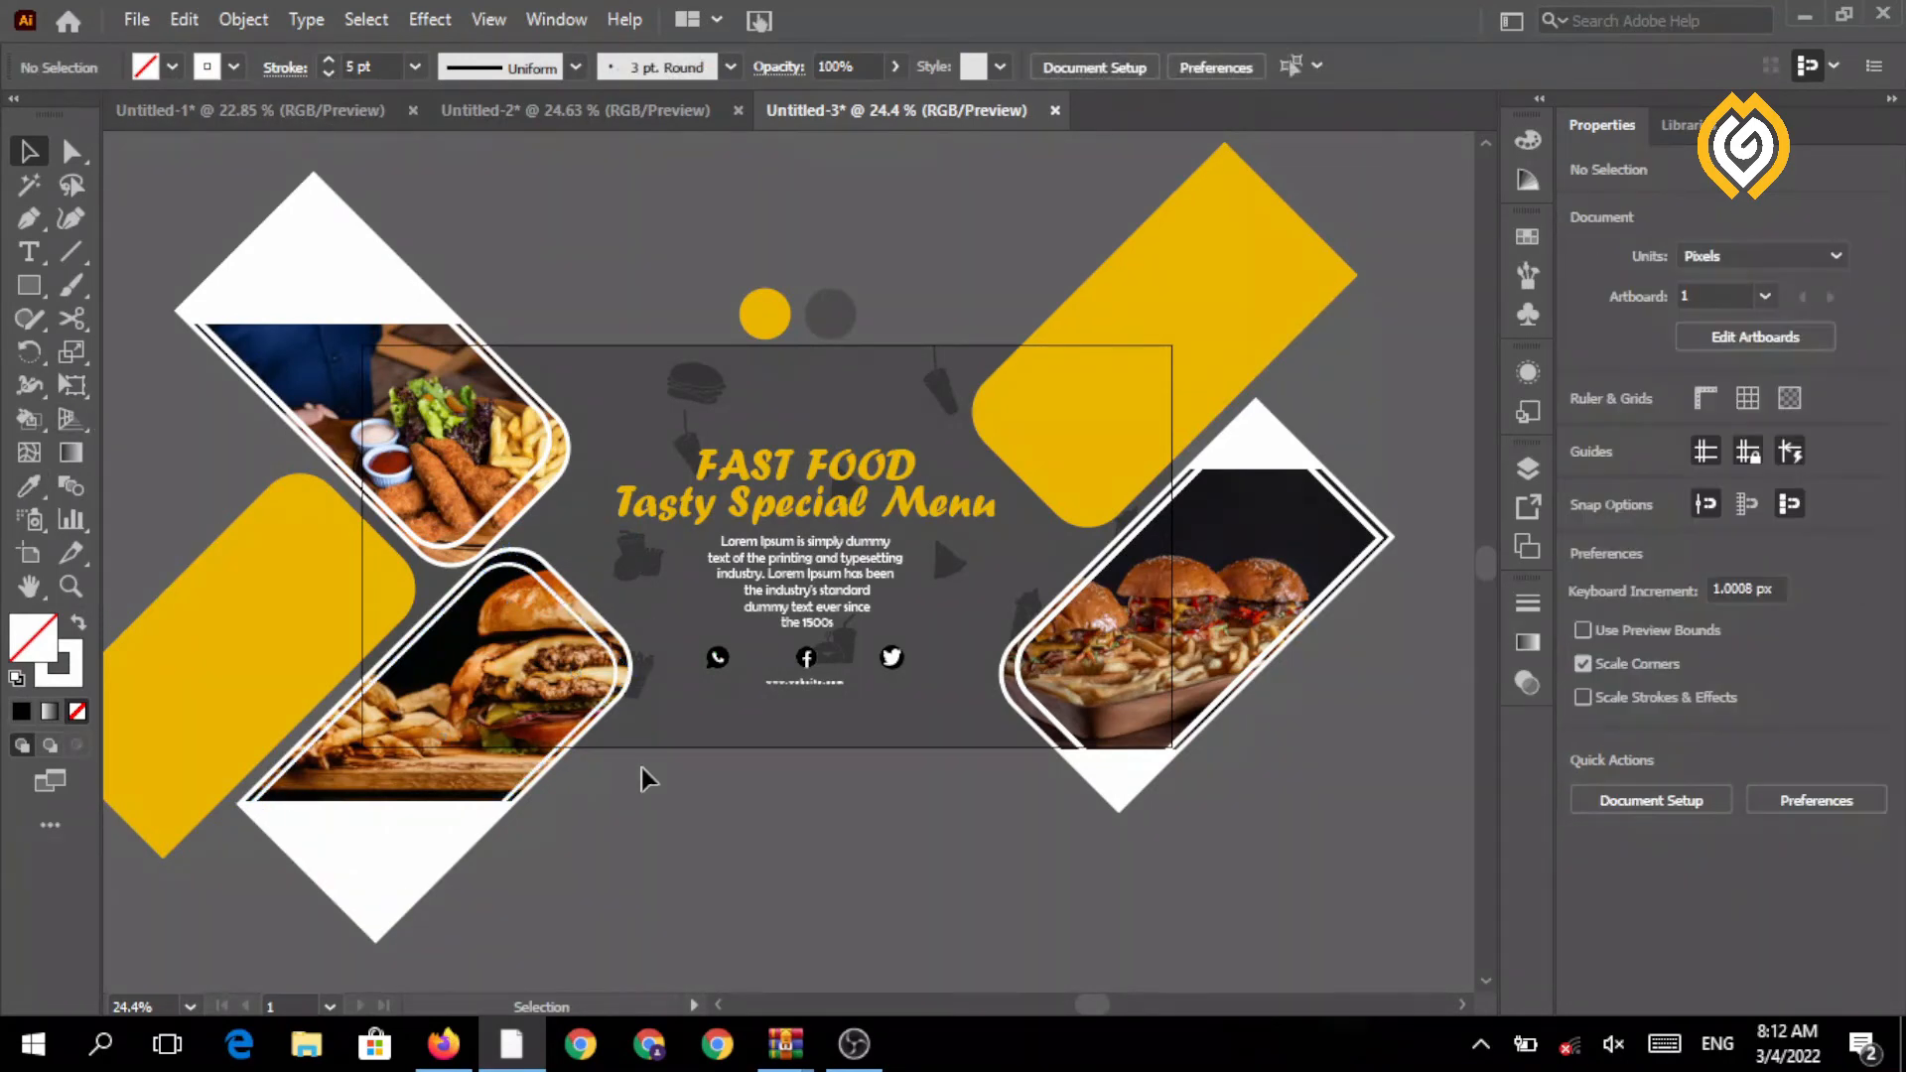
- Set the stroke of the inset outline over the upper-left fried chicken photo to 5 pt
left_click(495, 371)
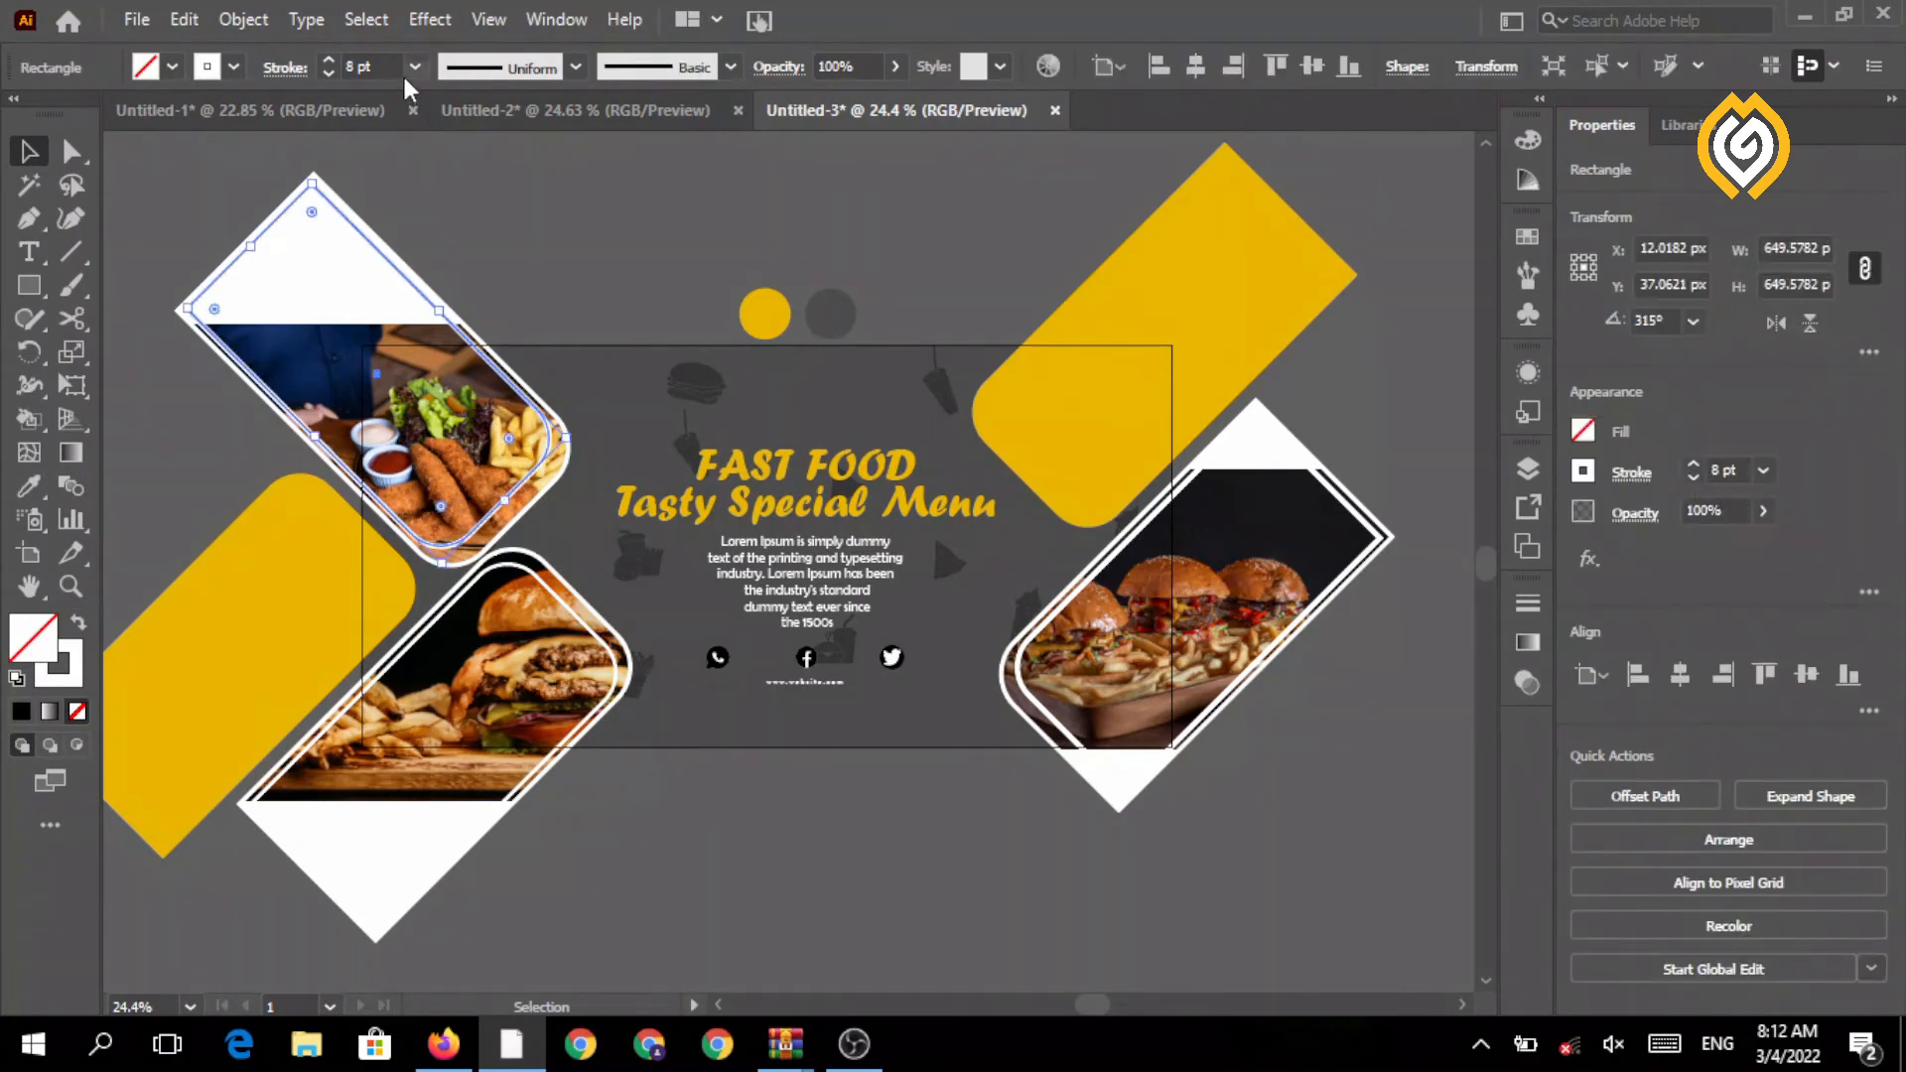
left_click(328, 74)
left_click(329, 75)
left_click(328, 75)
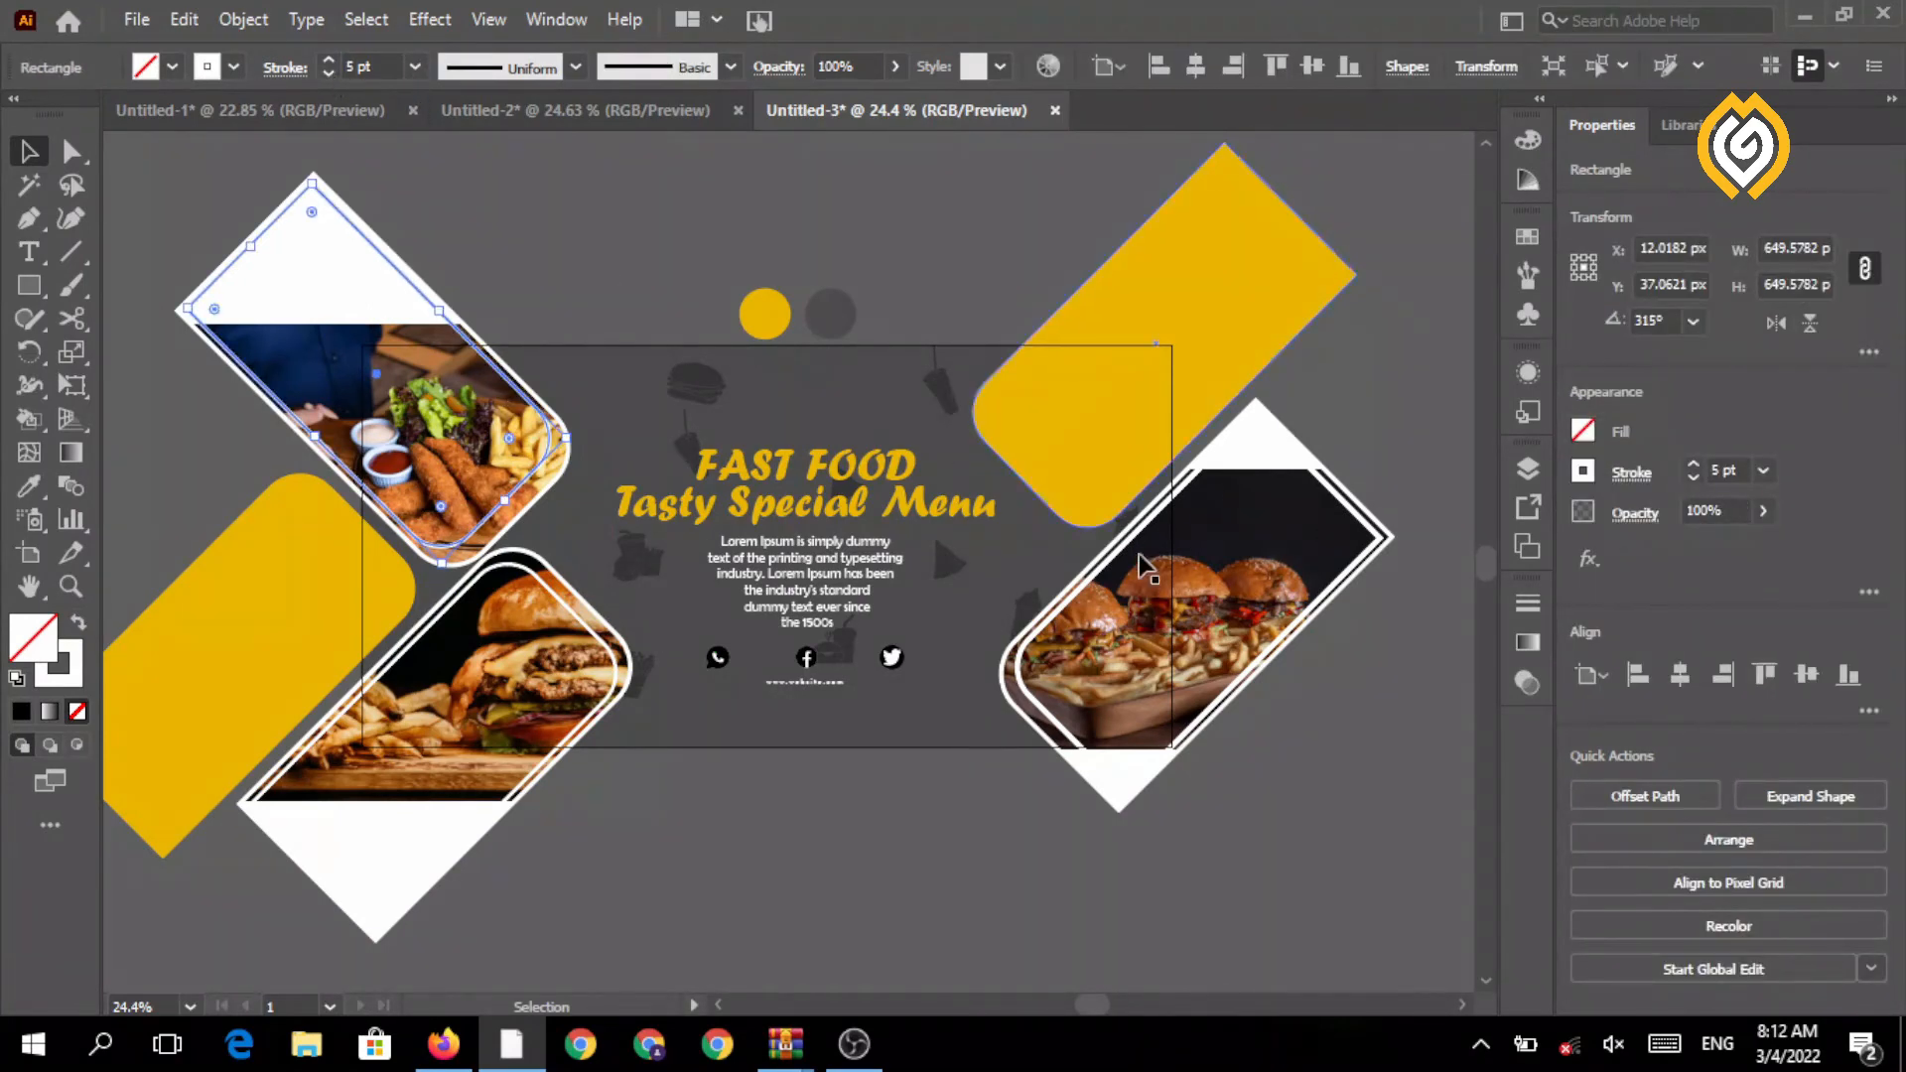
- Set the stroke of the inset outline over the right-hand burger photo to 5 pt
left_click(1083, 595)
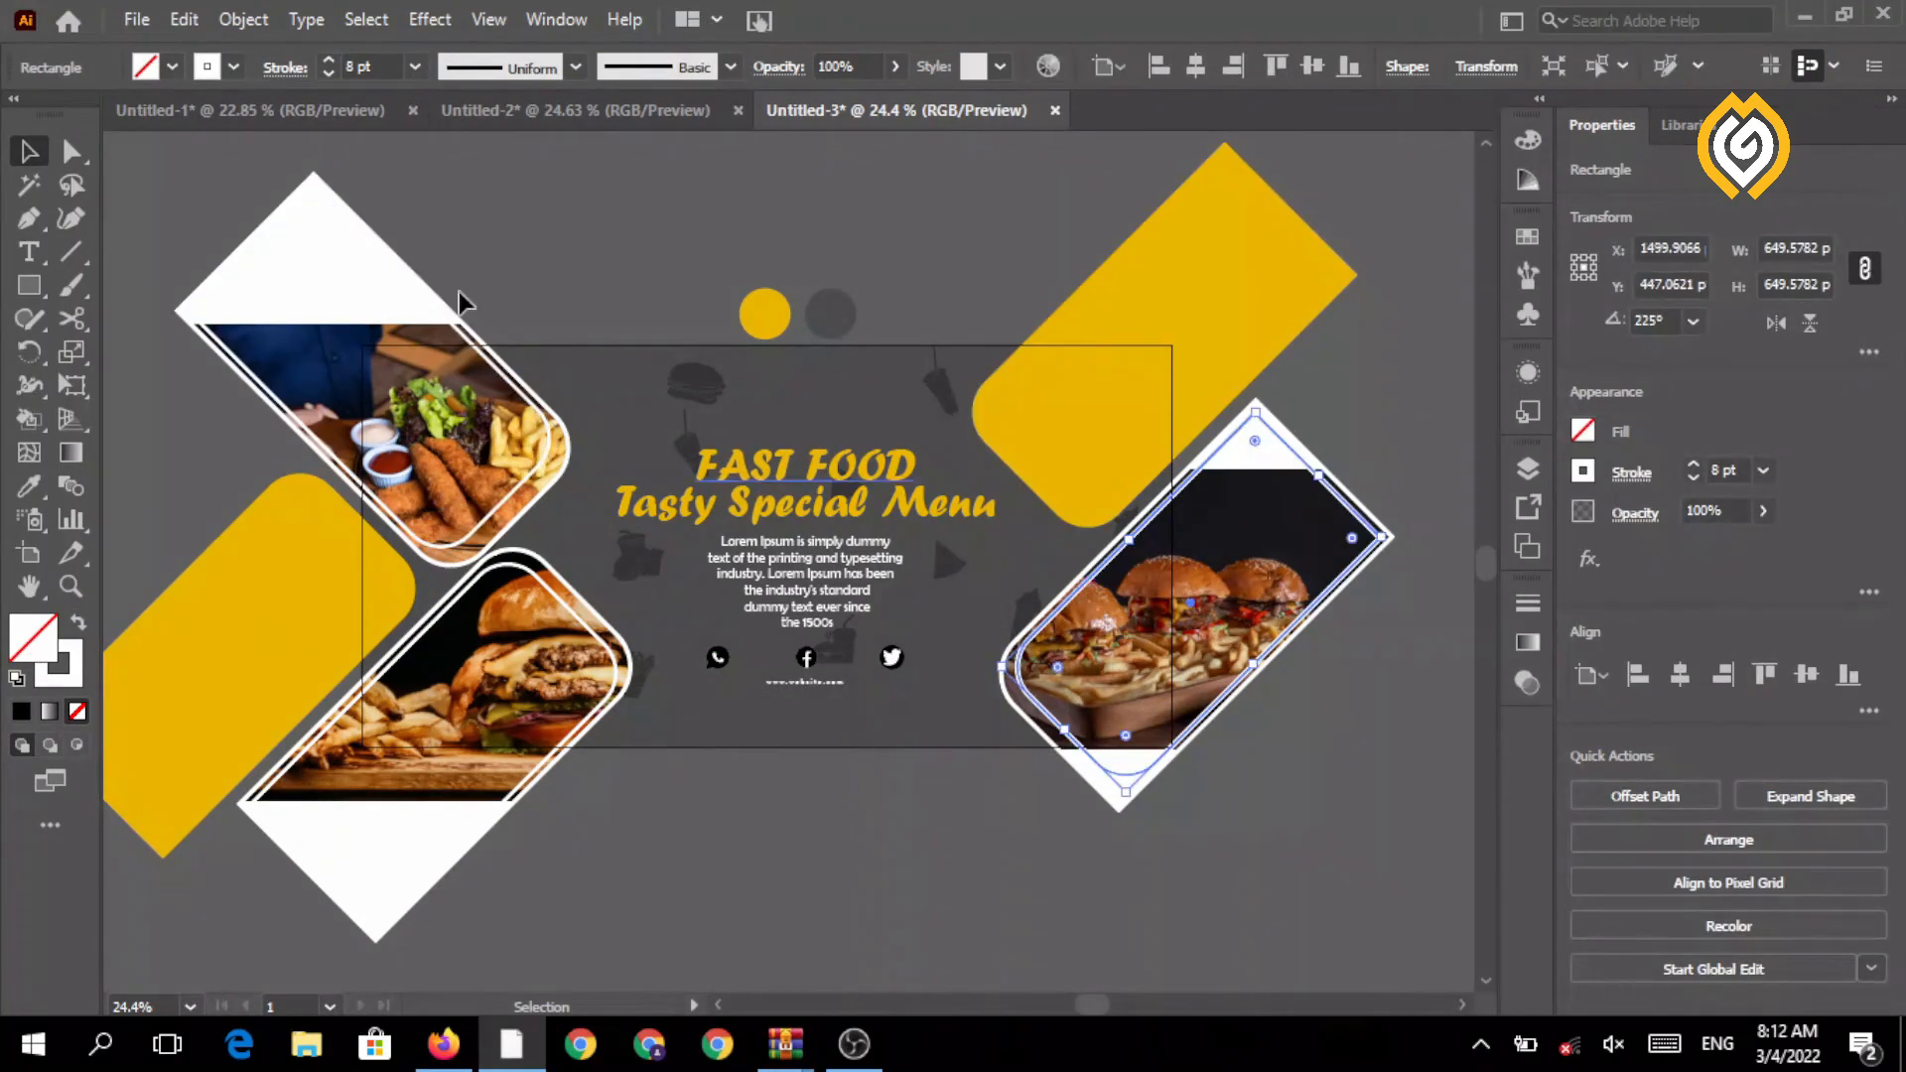
left_click(328, 75)
left_click(328, 74)
left_click(329, 75)
left_click(526, 242)
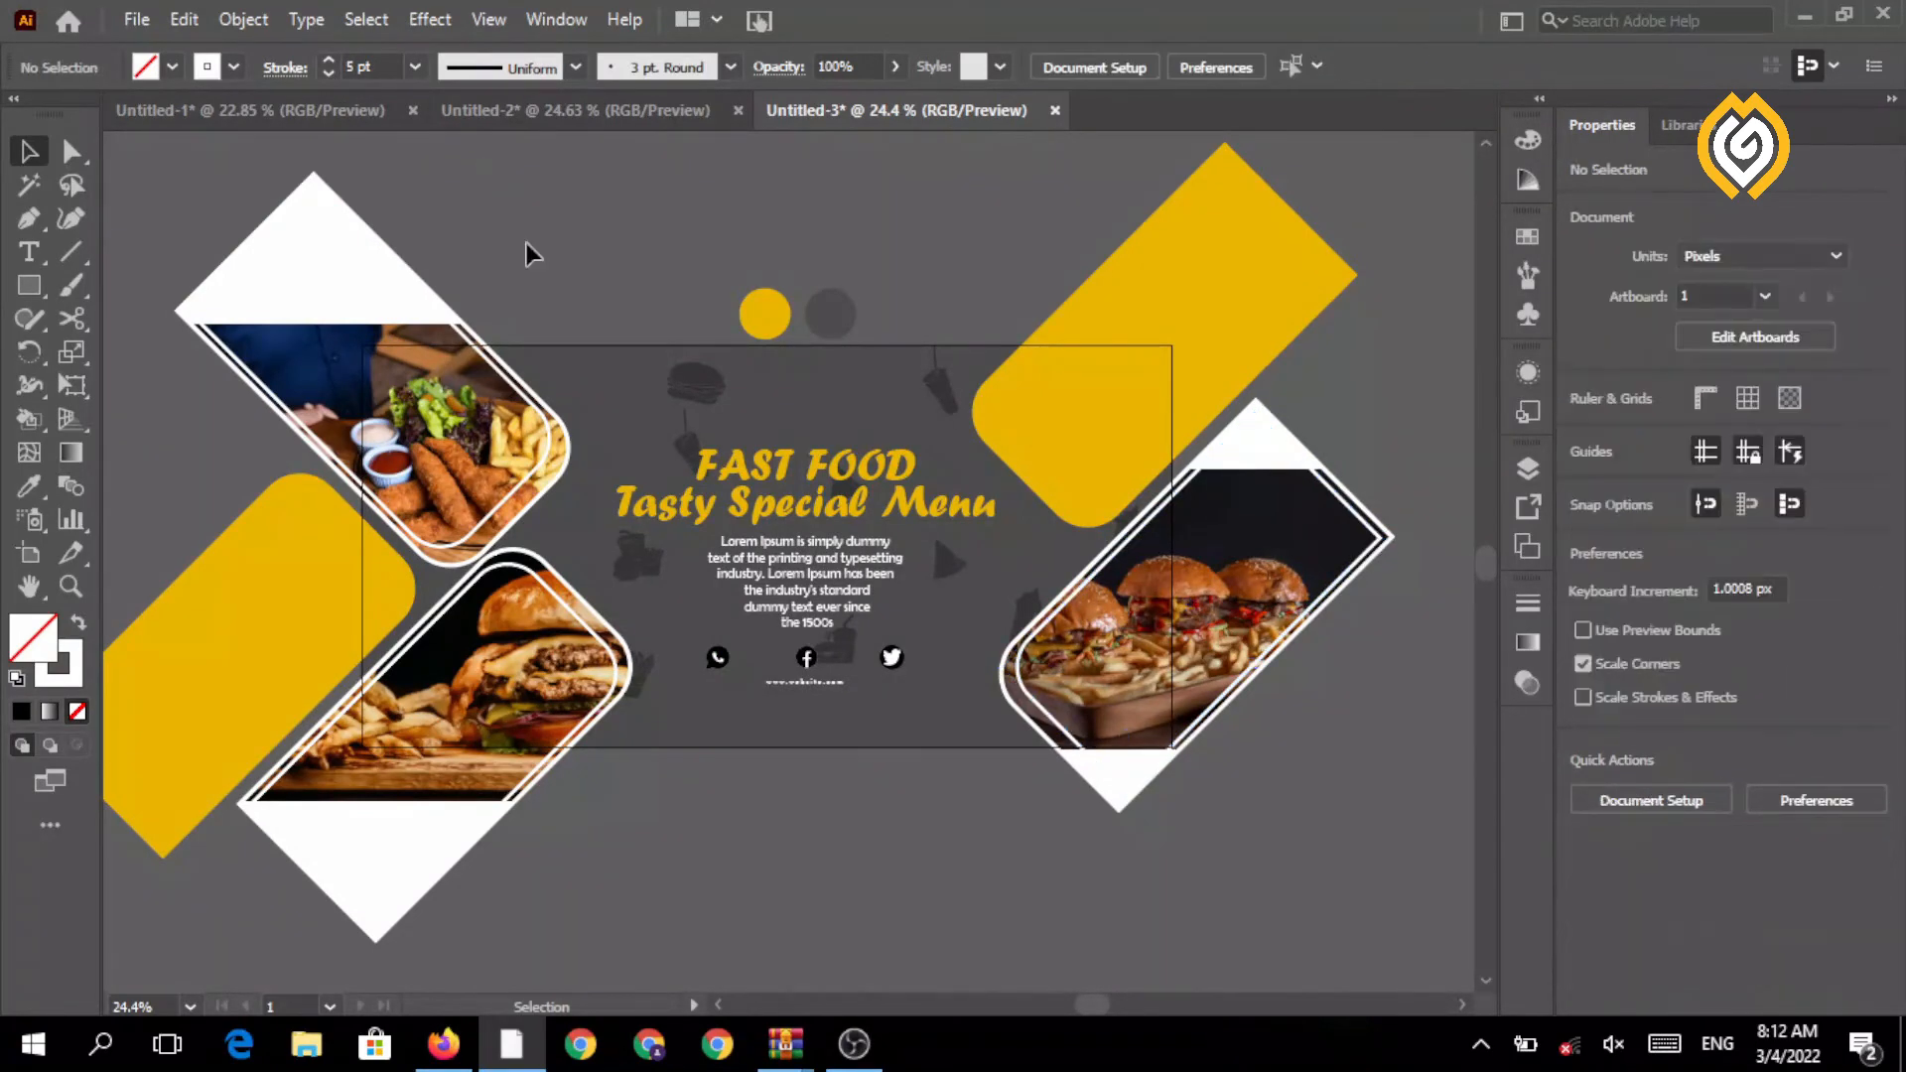
- Select the visible background food icons around the text and change their fill from black to a light grey swatch
left_click(695, 385, "shift")
left_click(955, 395, "shift")
left_click(947, 553, "shift")
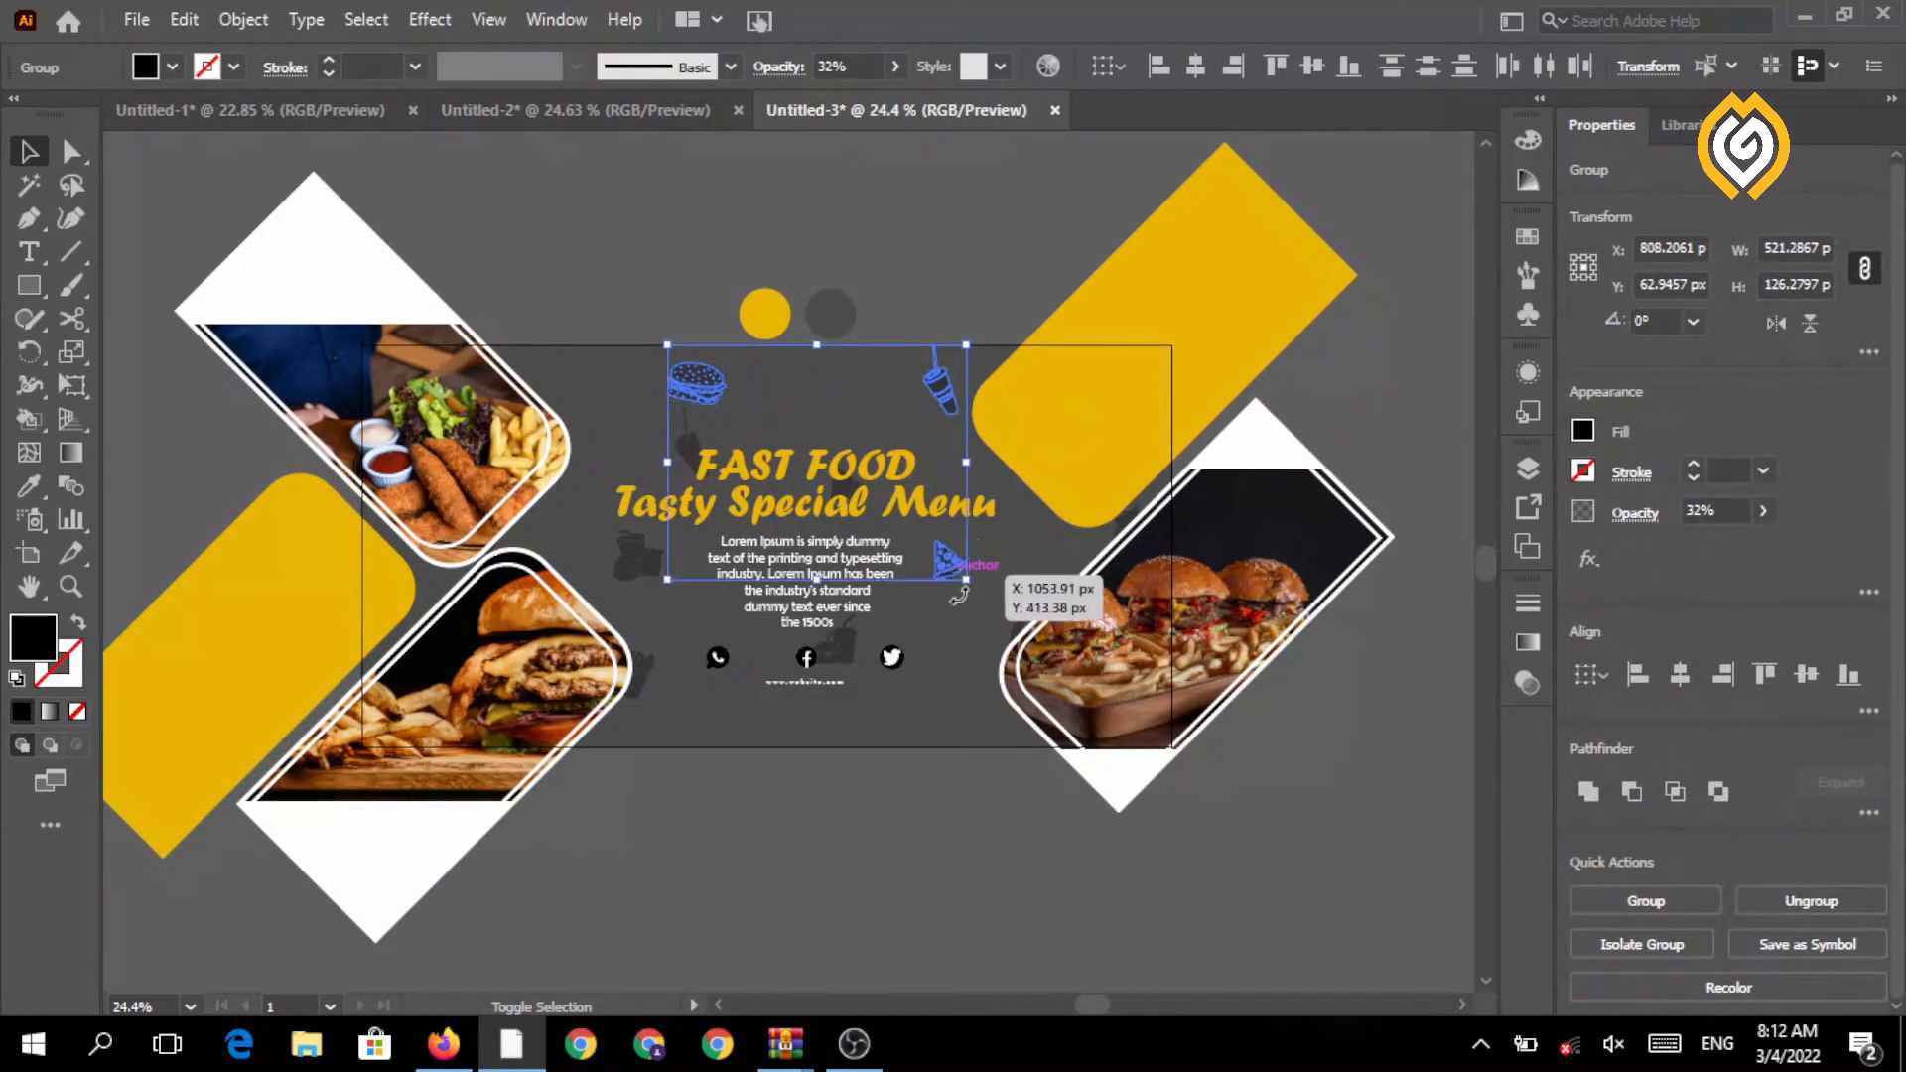
left_click(1028, 620, "shift")
left_click(642, 568, "shift")
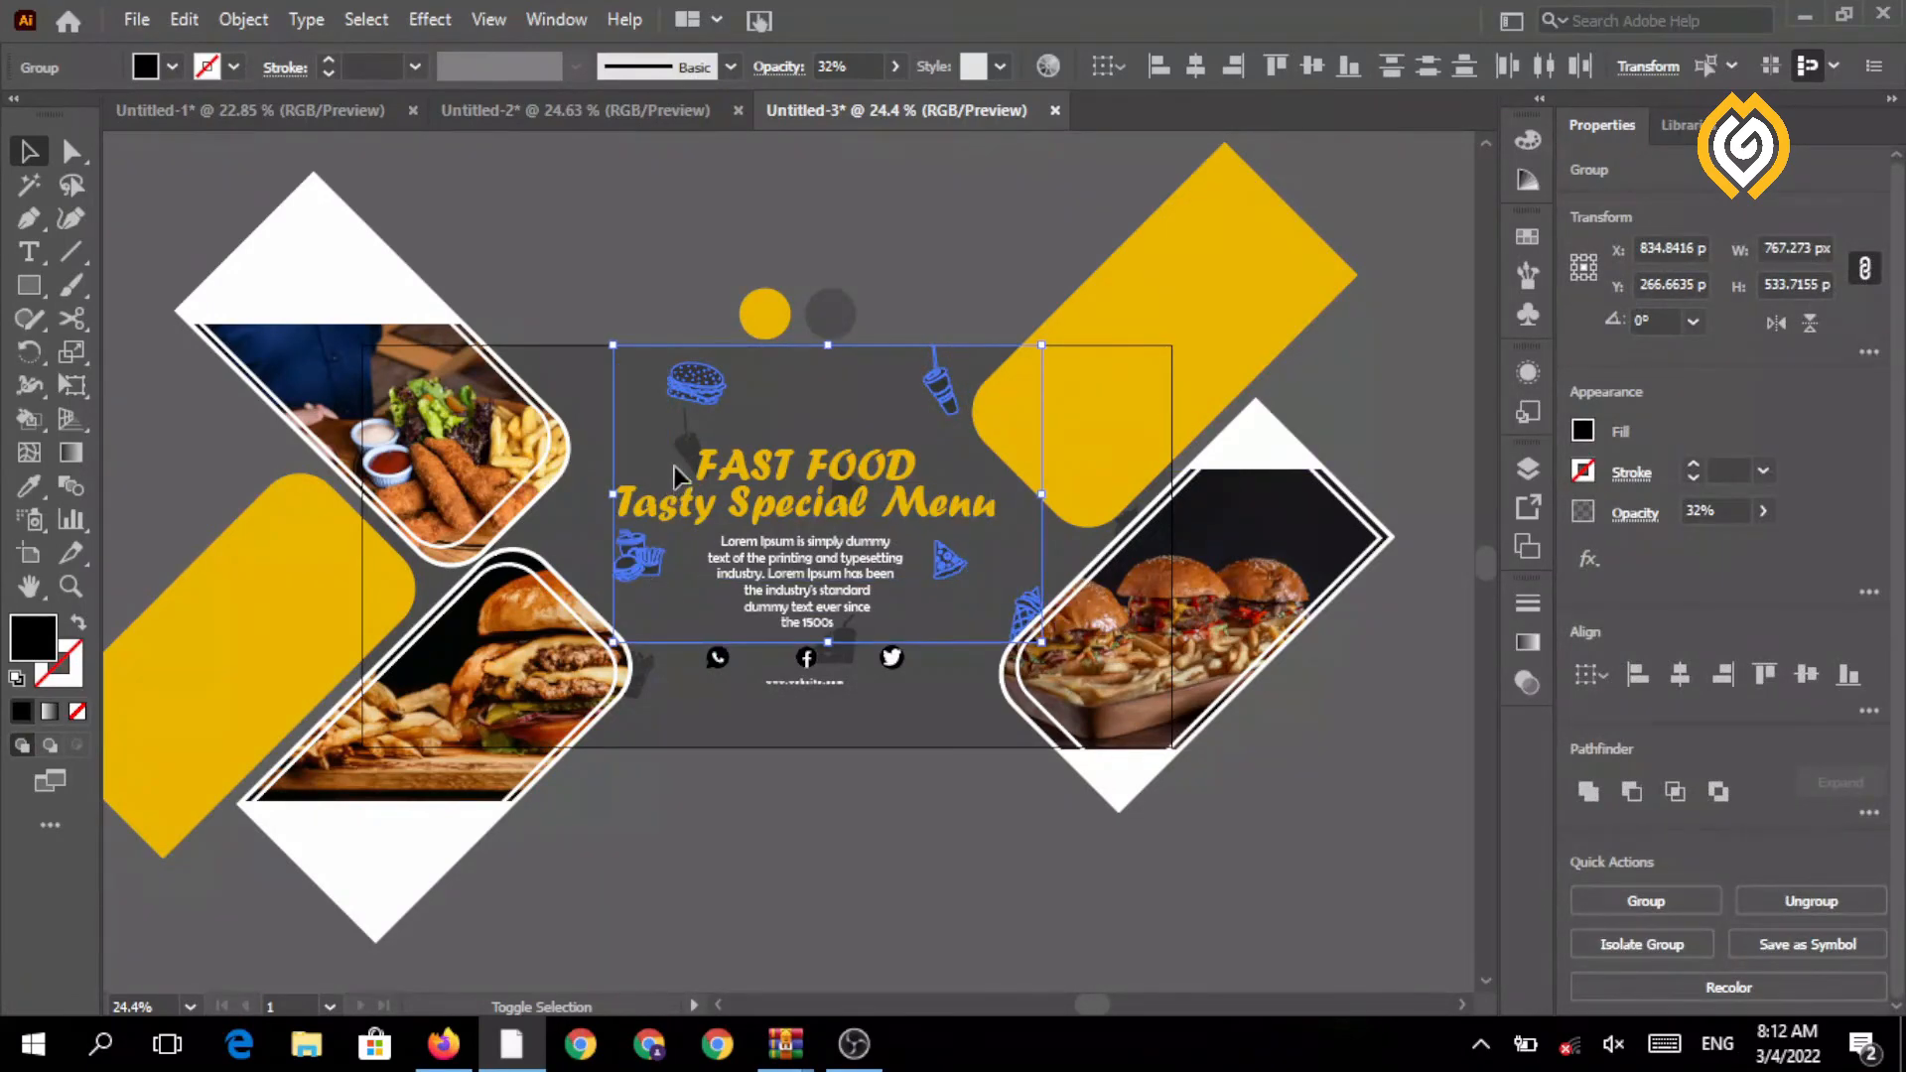
left_click(683, 449, "shift")
left_click(846, 653, "shift")
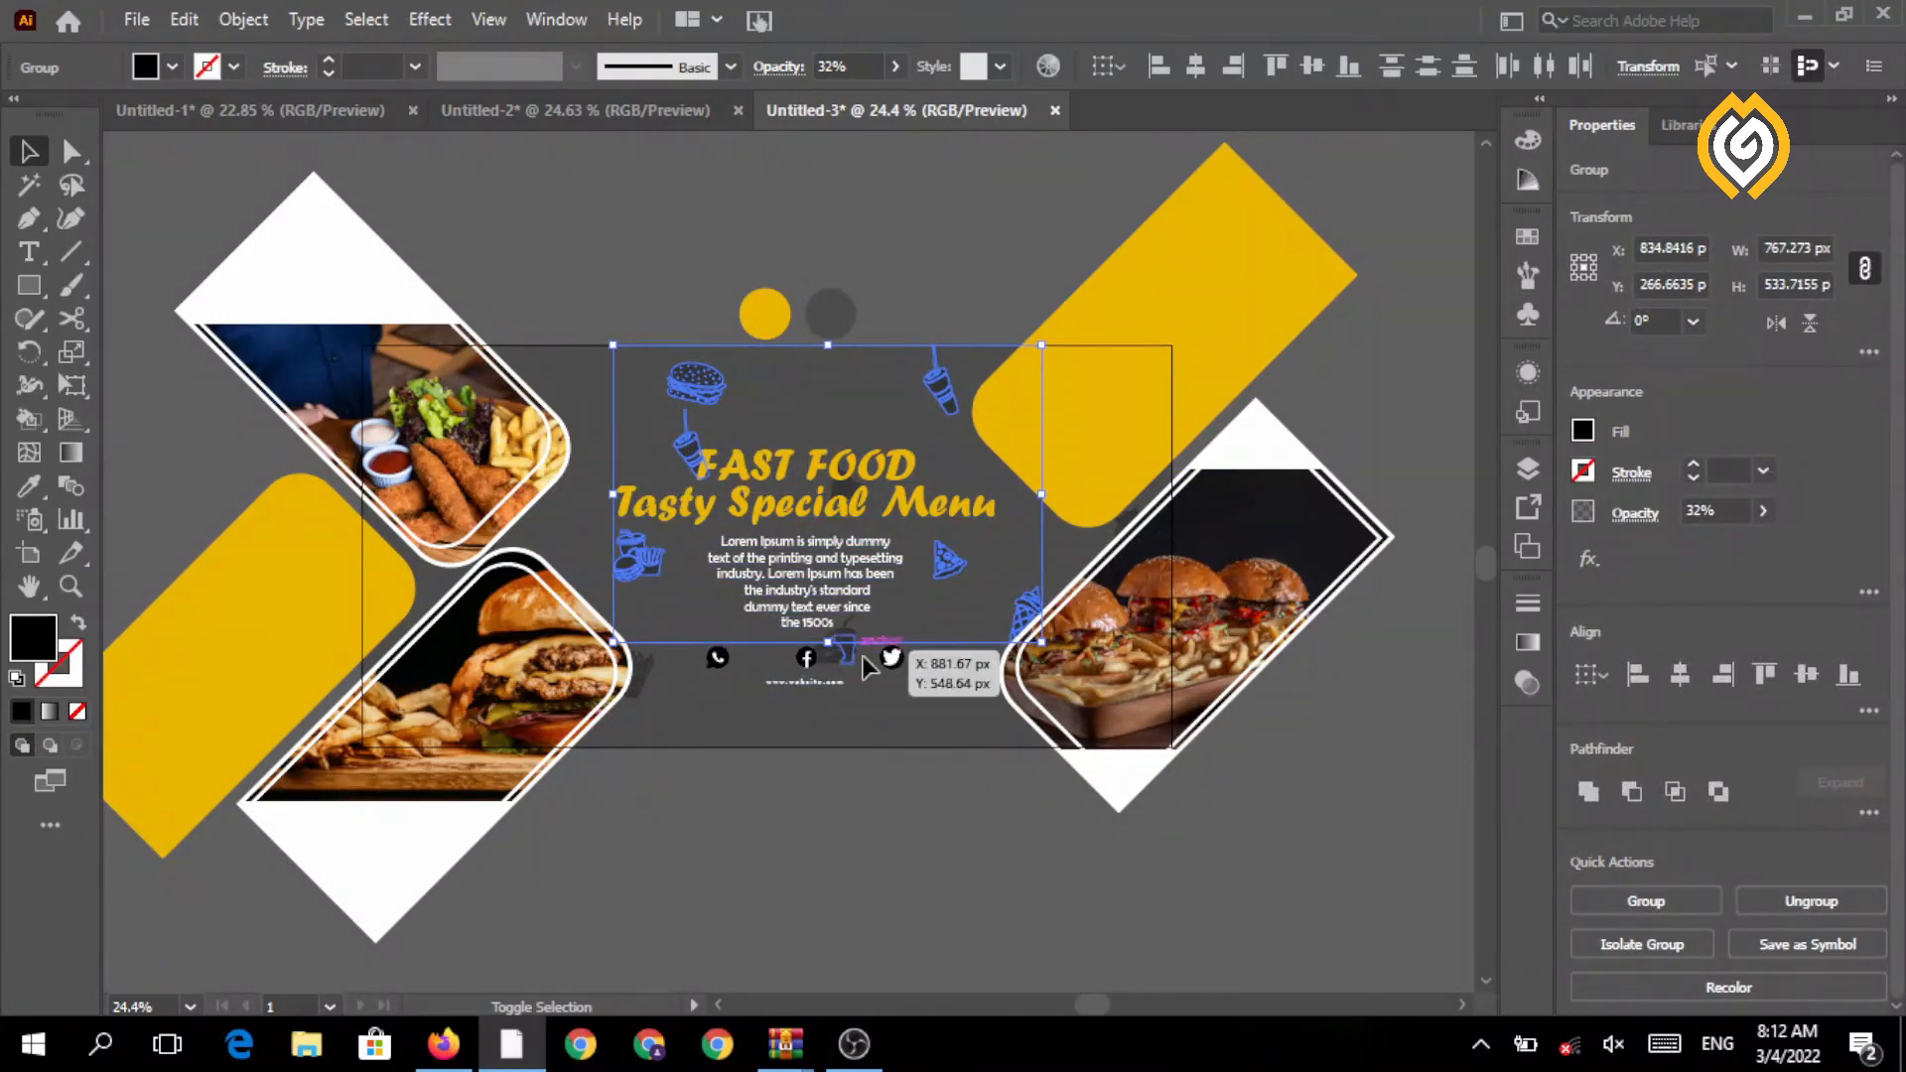
left_click(640, 685, "shift")
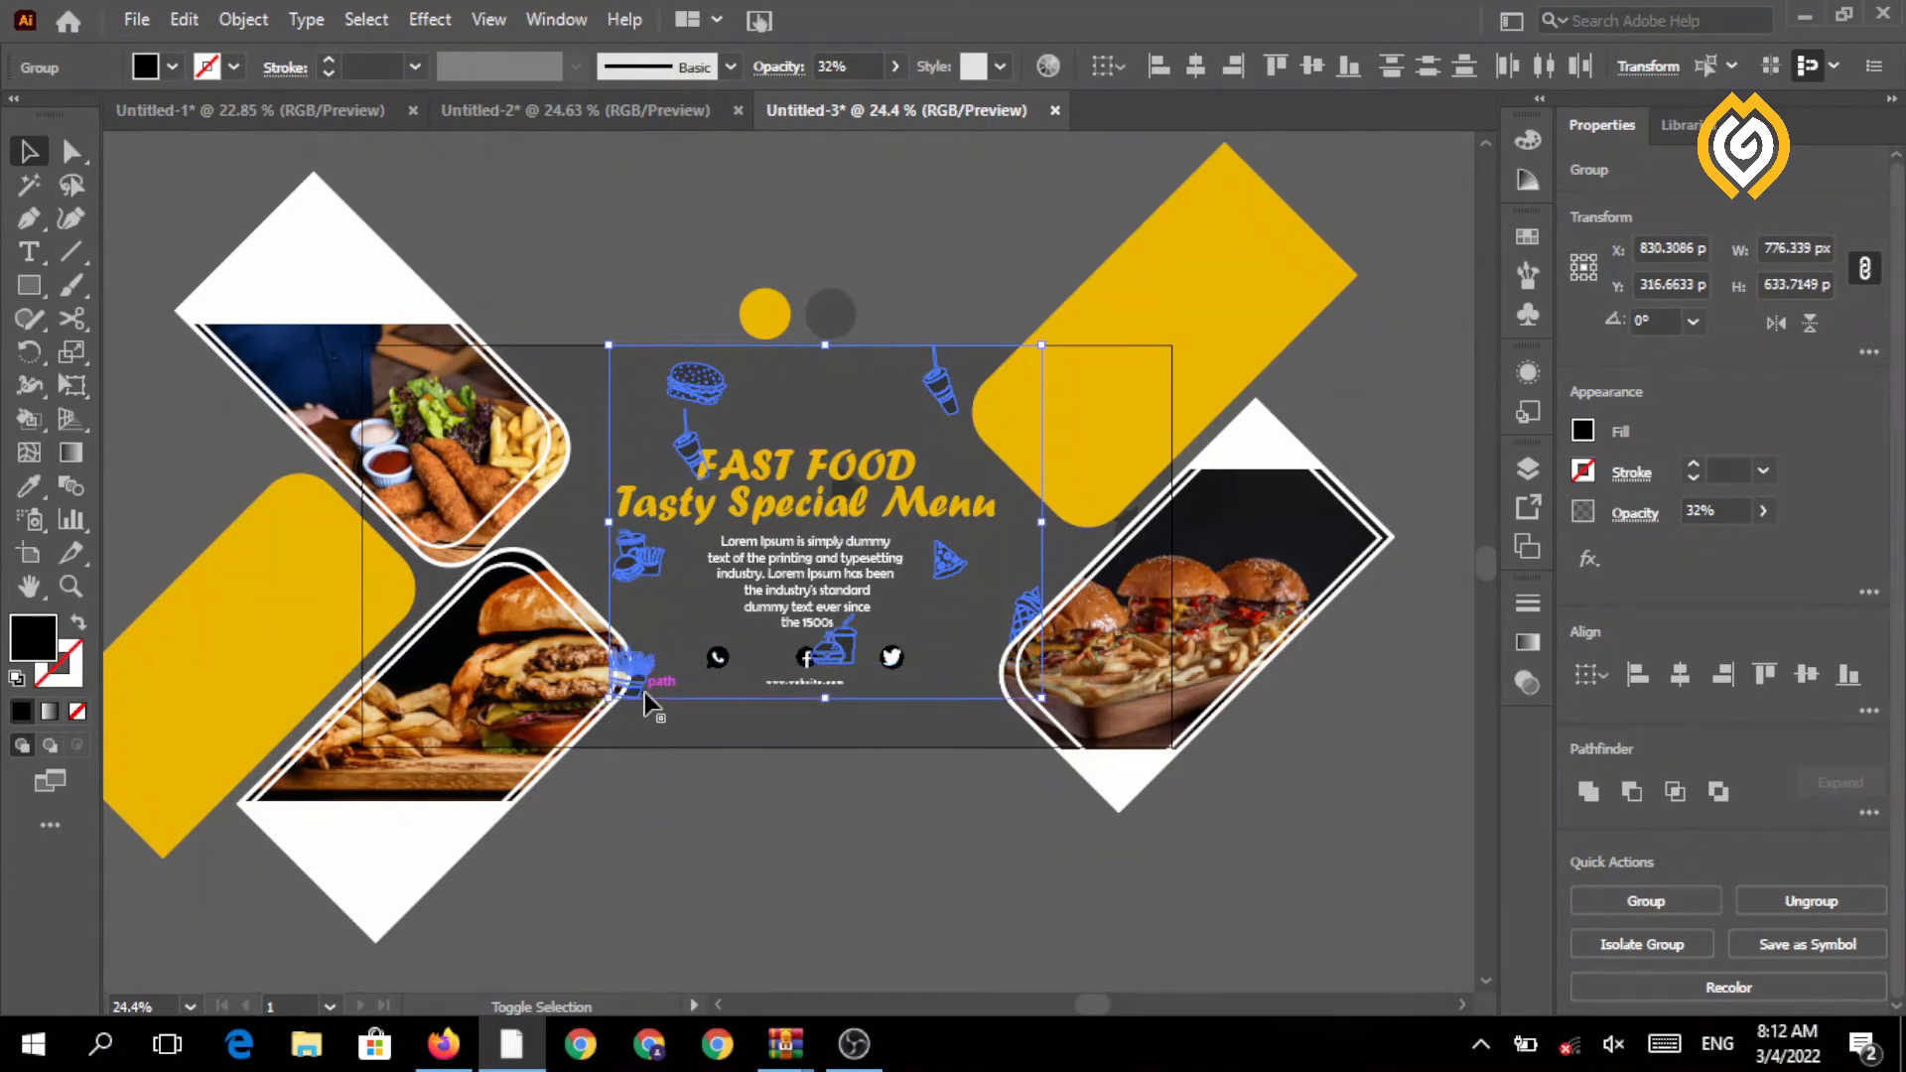
left_click(1583, 432)
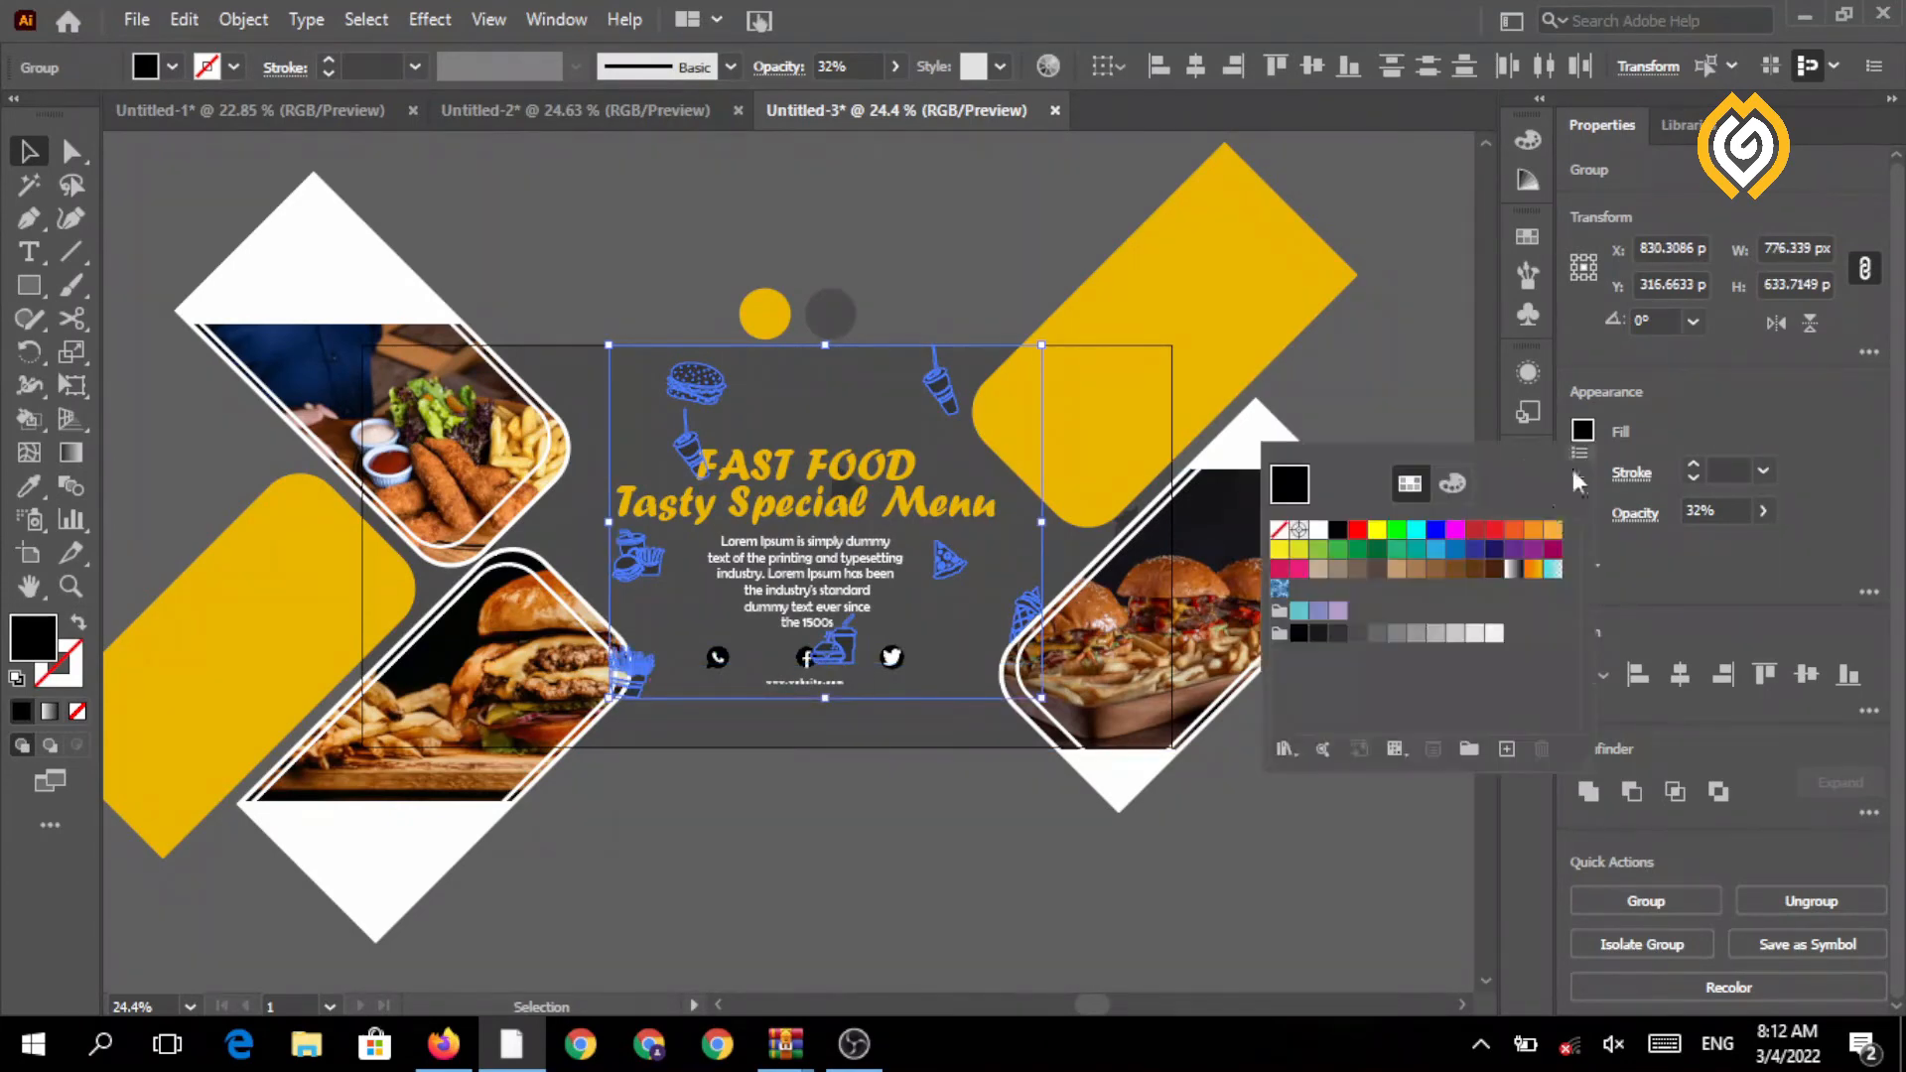
left_click(1436, 635)
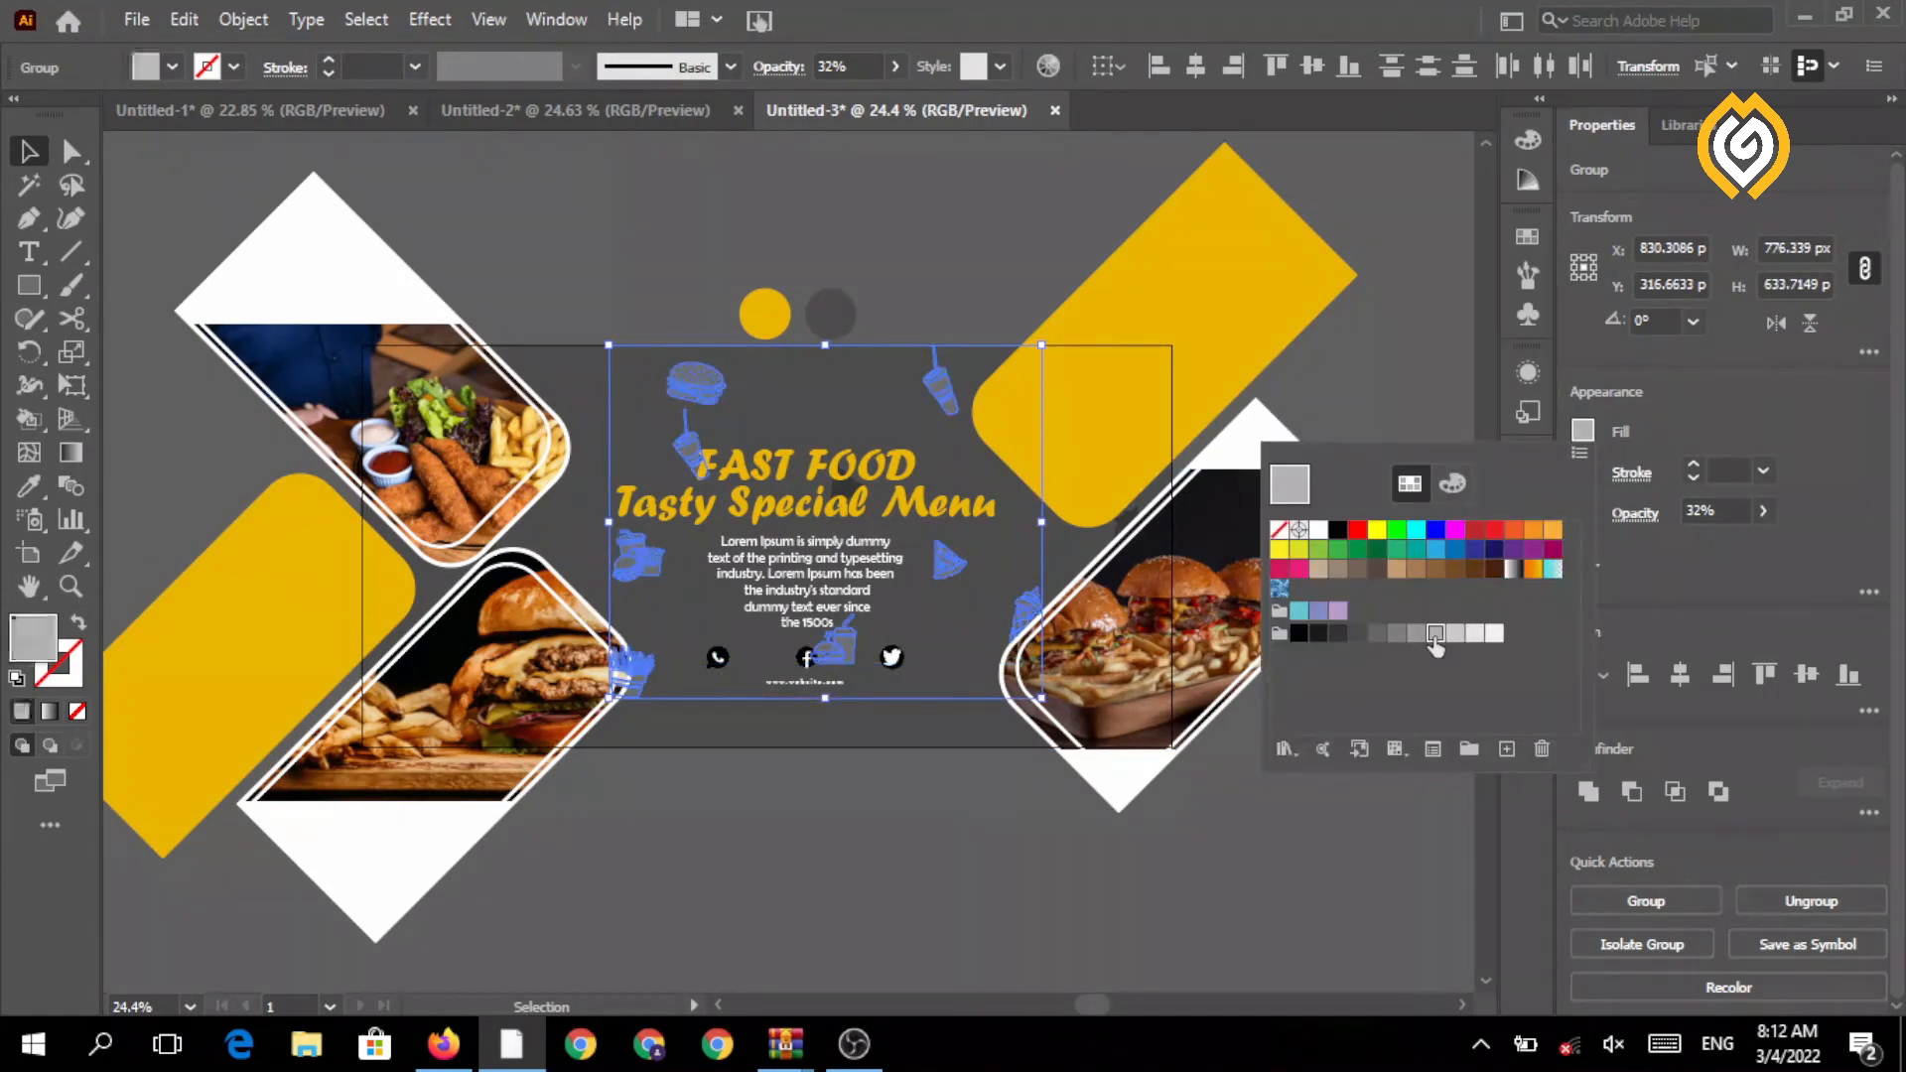
left_click(902, 812)
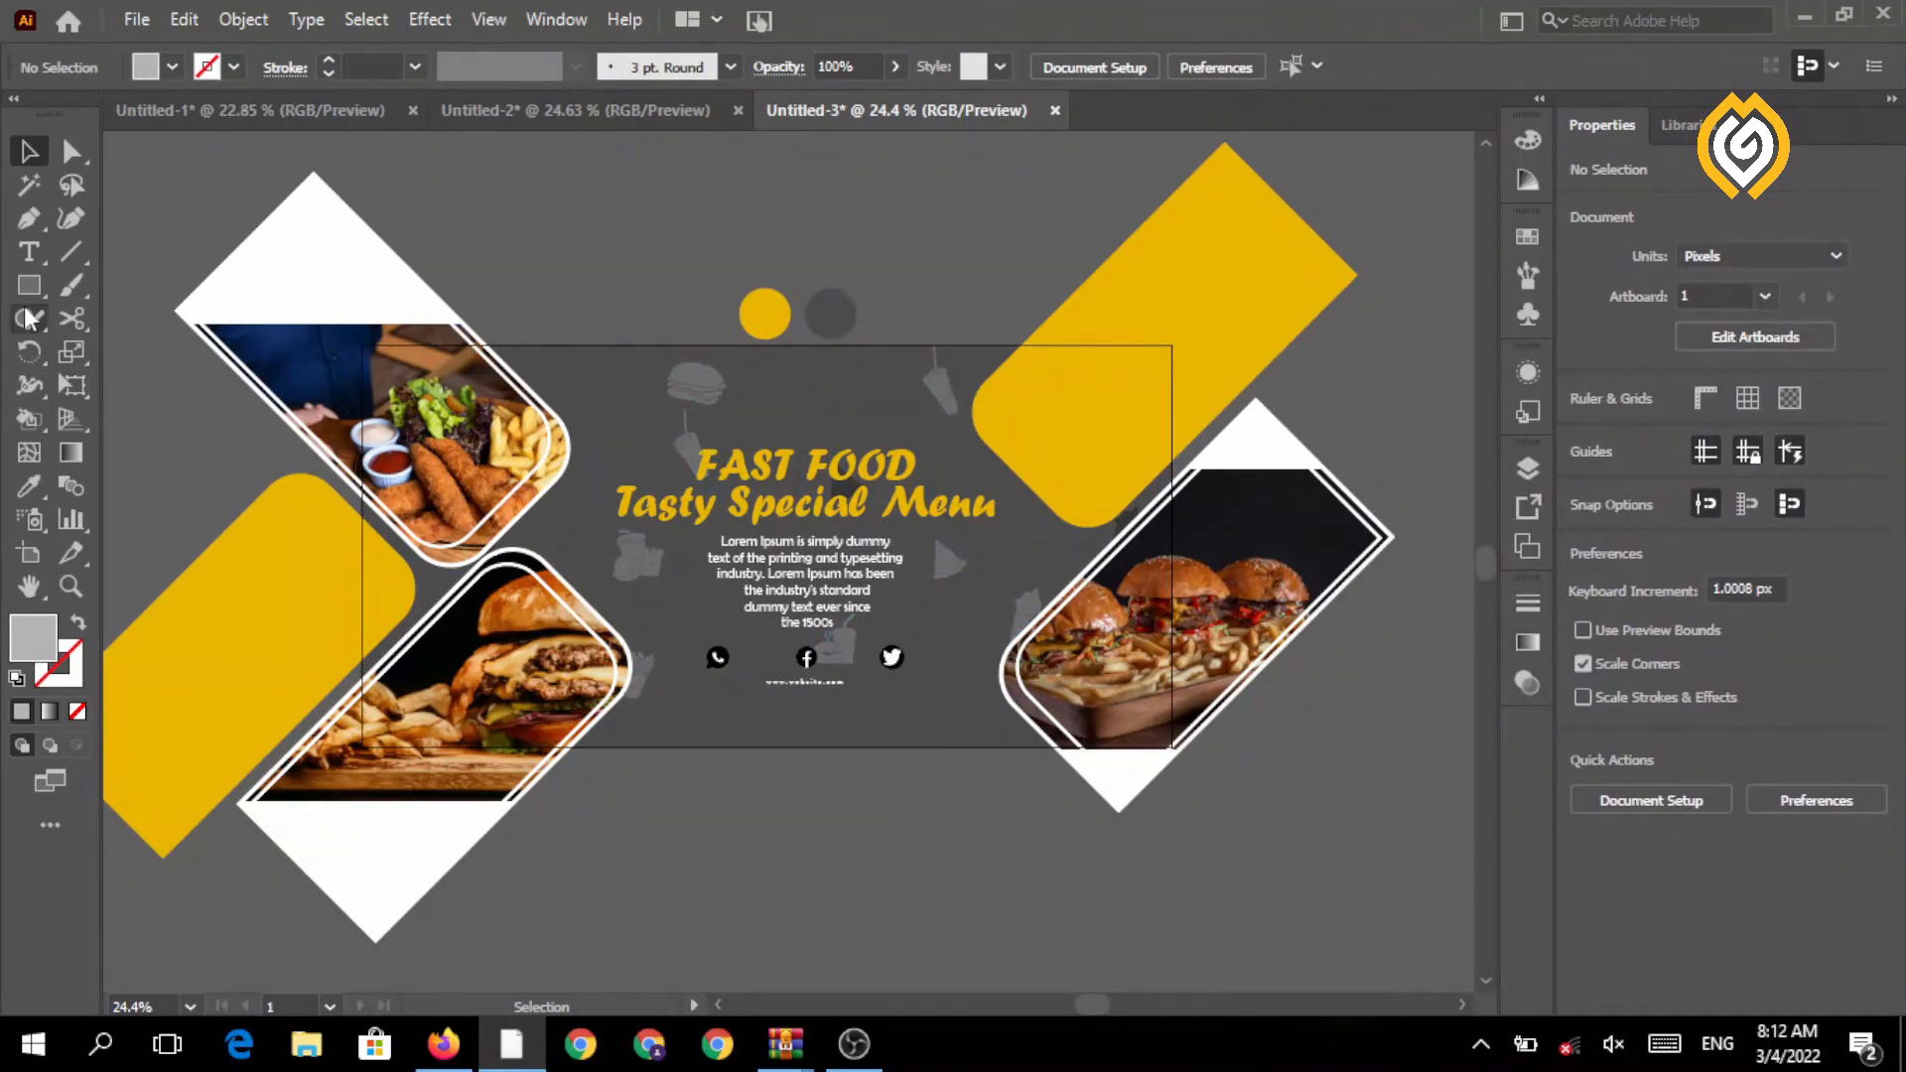
- Draw an 11 px grey circle above the artboard and duplicate it sideways into an evenly spaced row of six
left_click(75, 584)
left_click_drag(623, 265, 968, 389)
left_click_drag(399, 255, 558, 262)
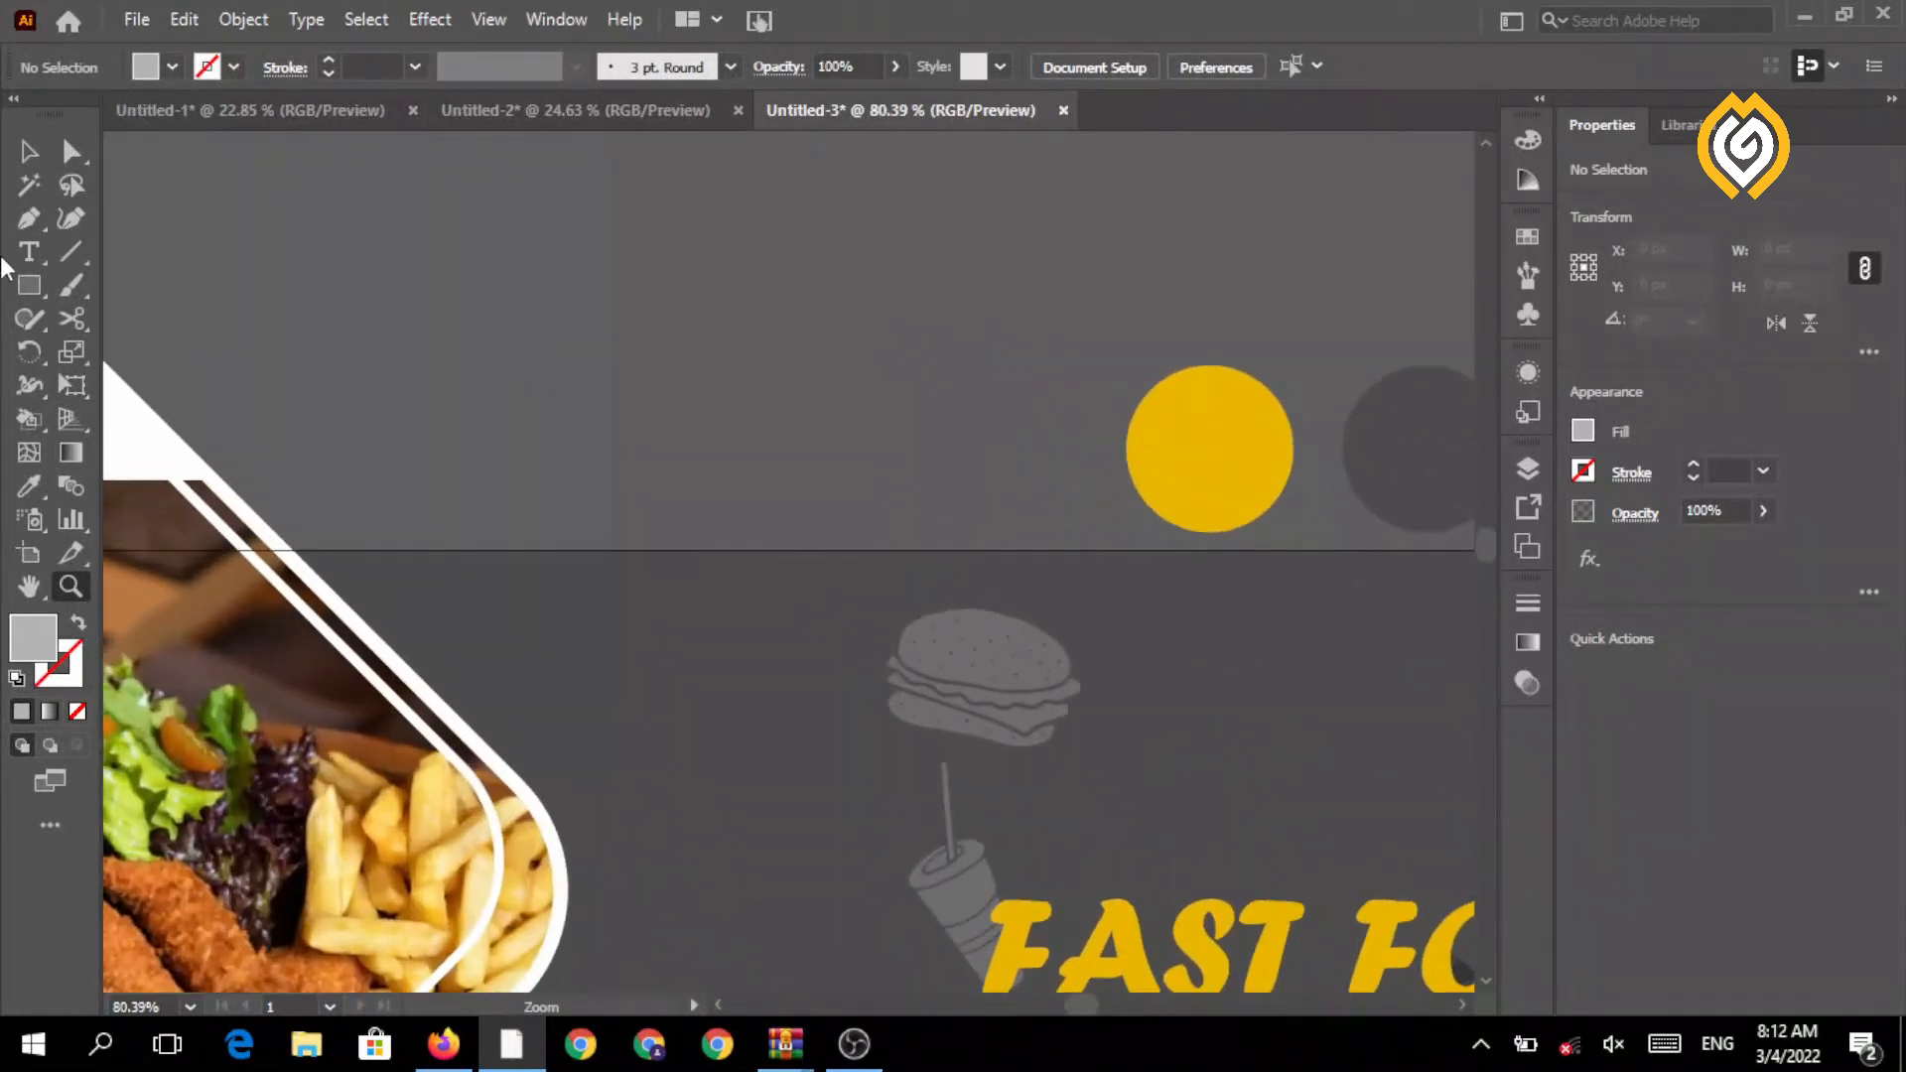
left_click_drag(40, 288, 151, 349)
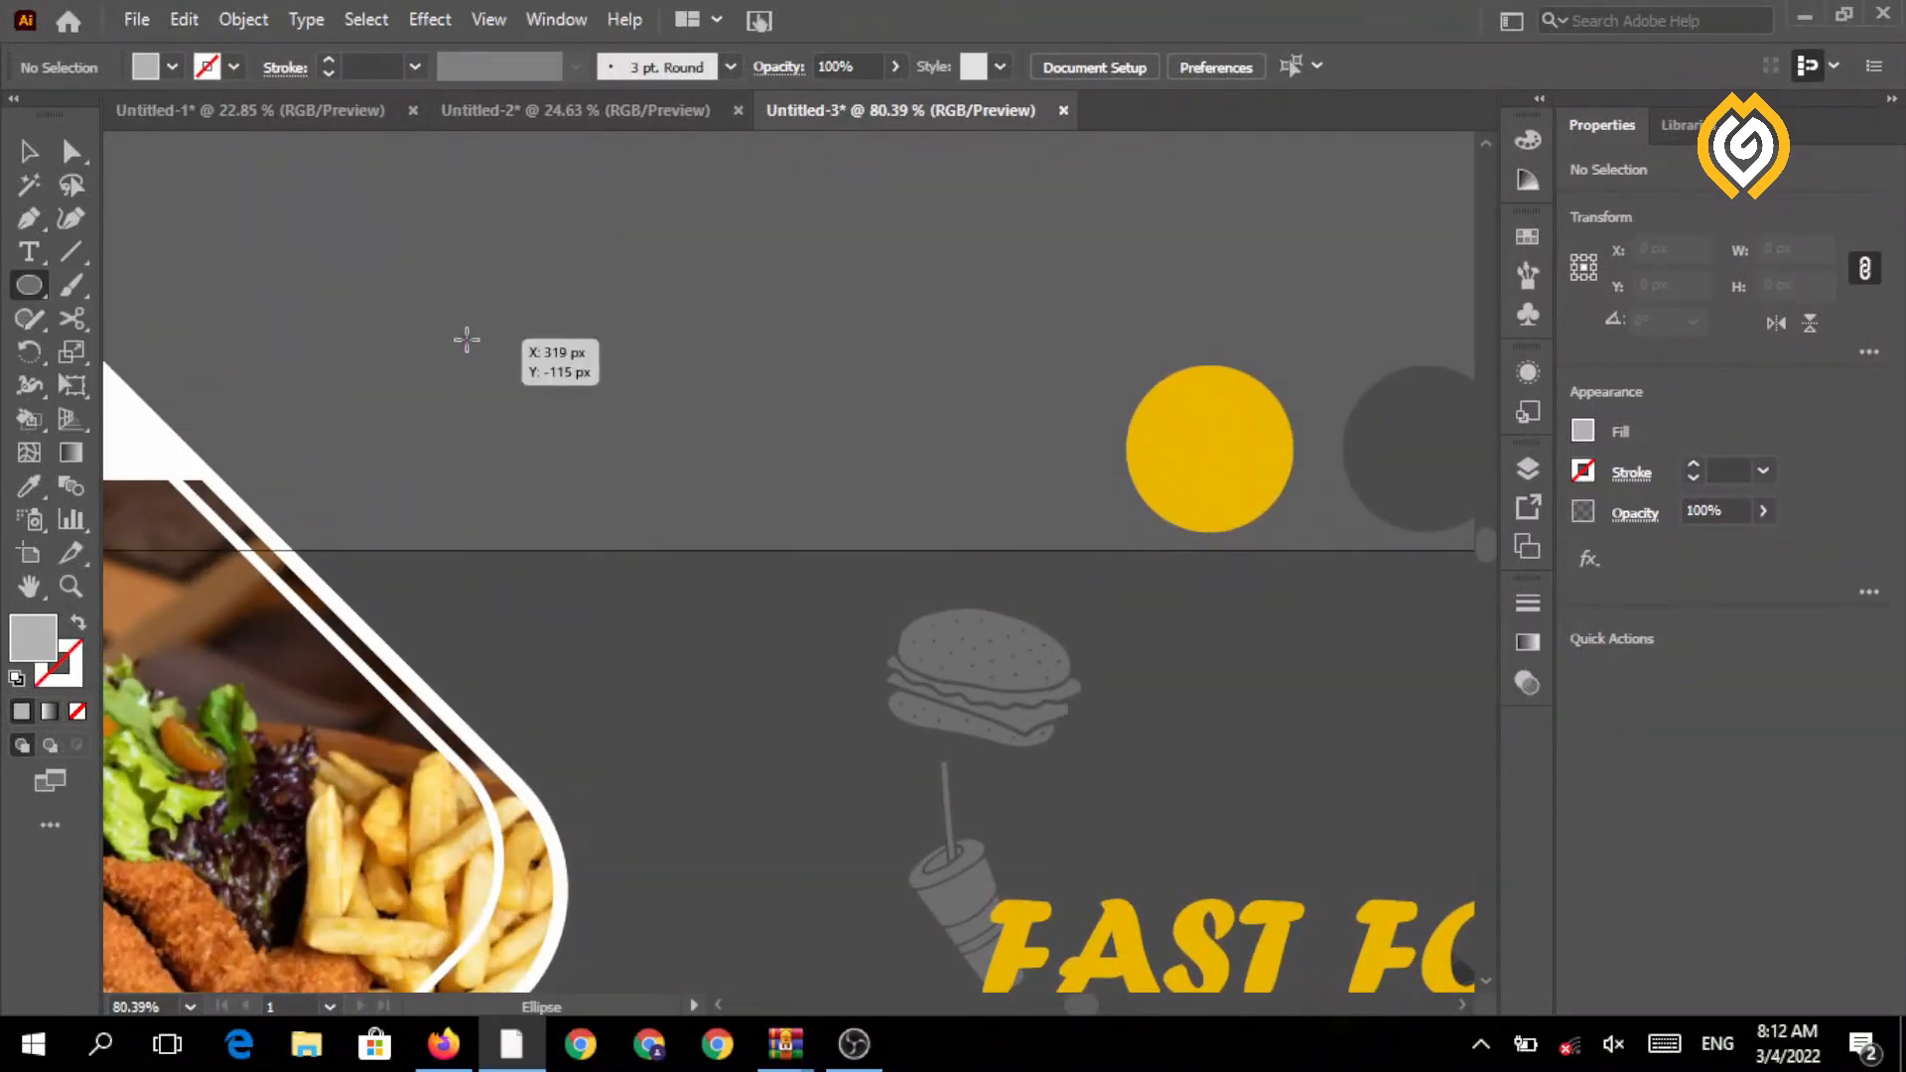
left_click_drag(477, 350, 534, 348)
key("v")
key("ctrl+d")
key("ctrl+d")
key("ctrl+d")
key("ctrl+d")
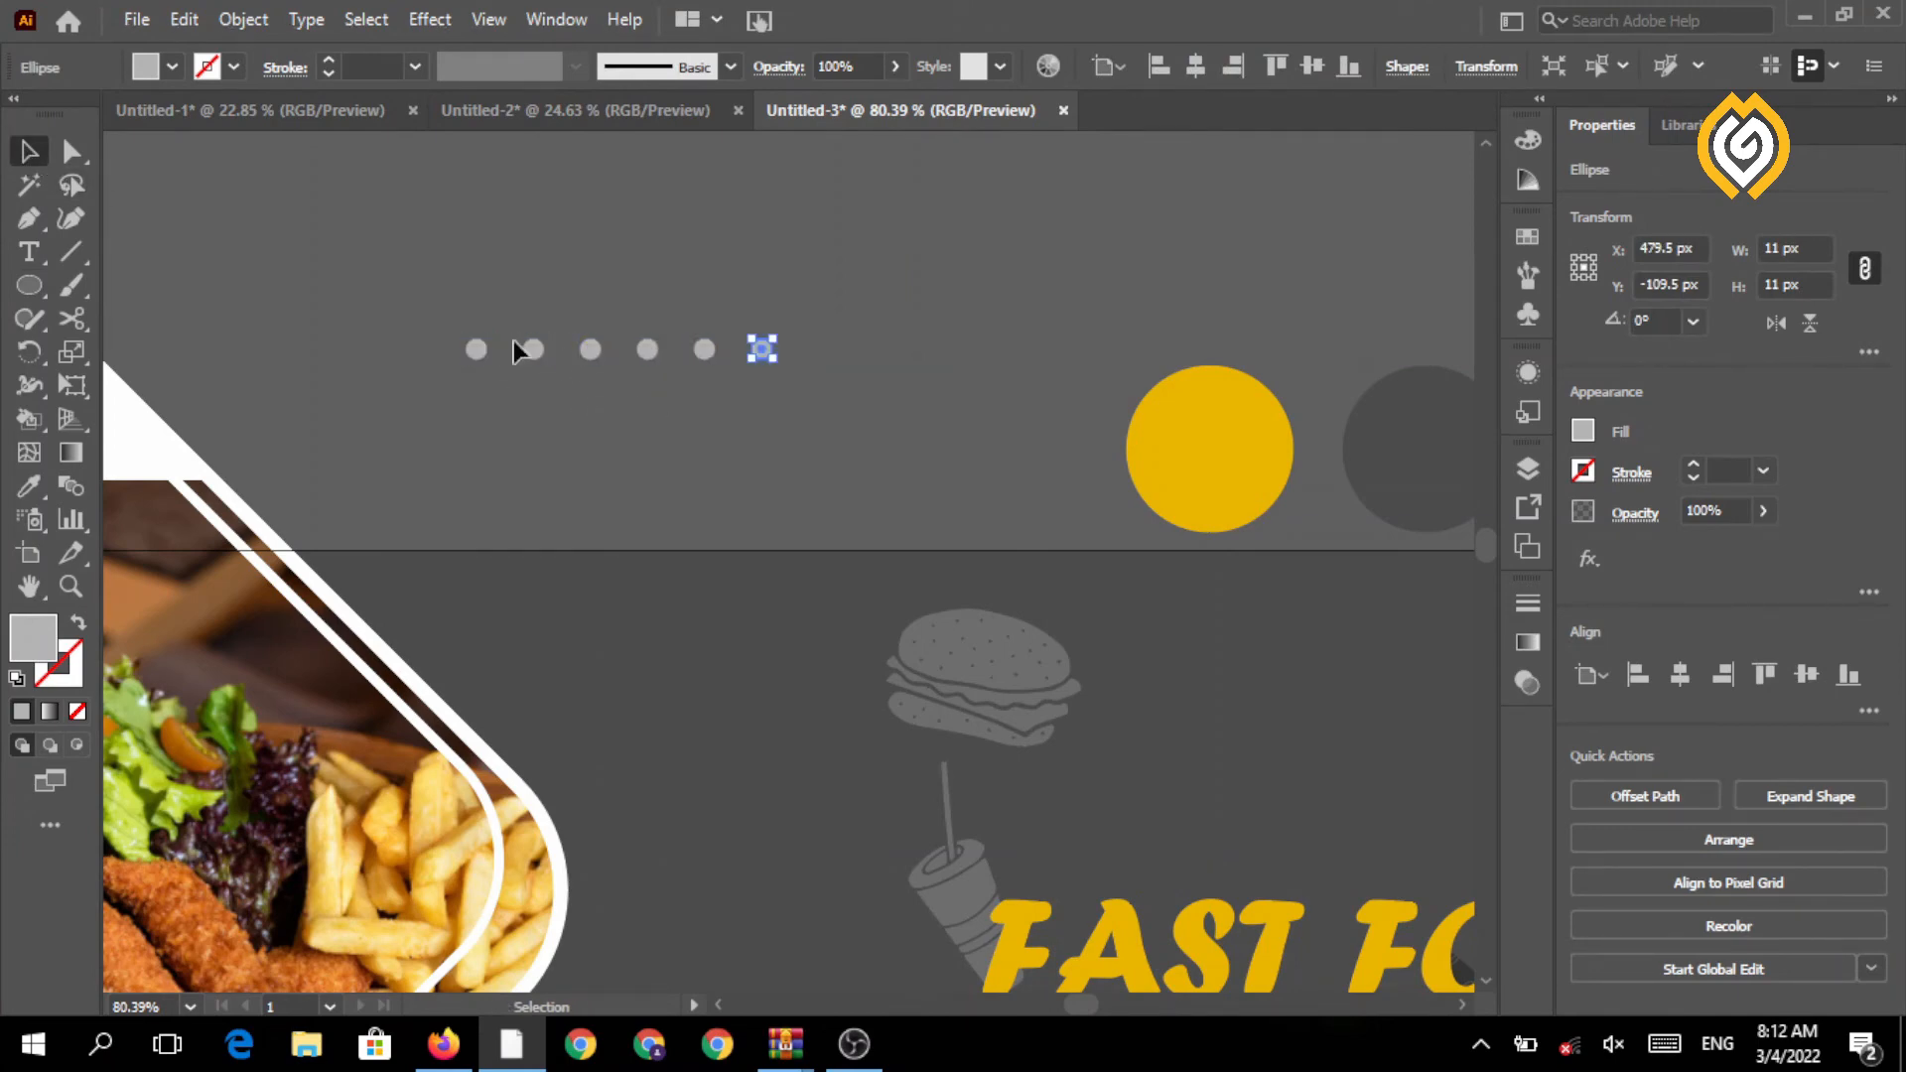
- Group the row of six dots and duplicate it downward at even spacing to form a seven-row dot grid
left_click_drag(735, 367, 778, 383)
key("ctrl+g")
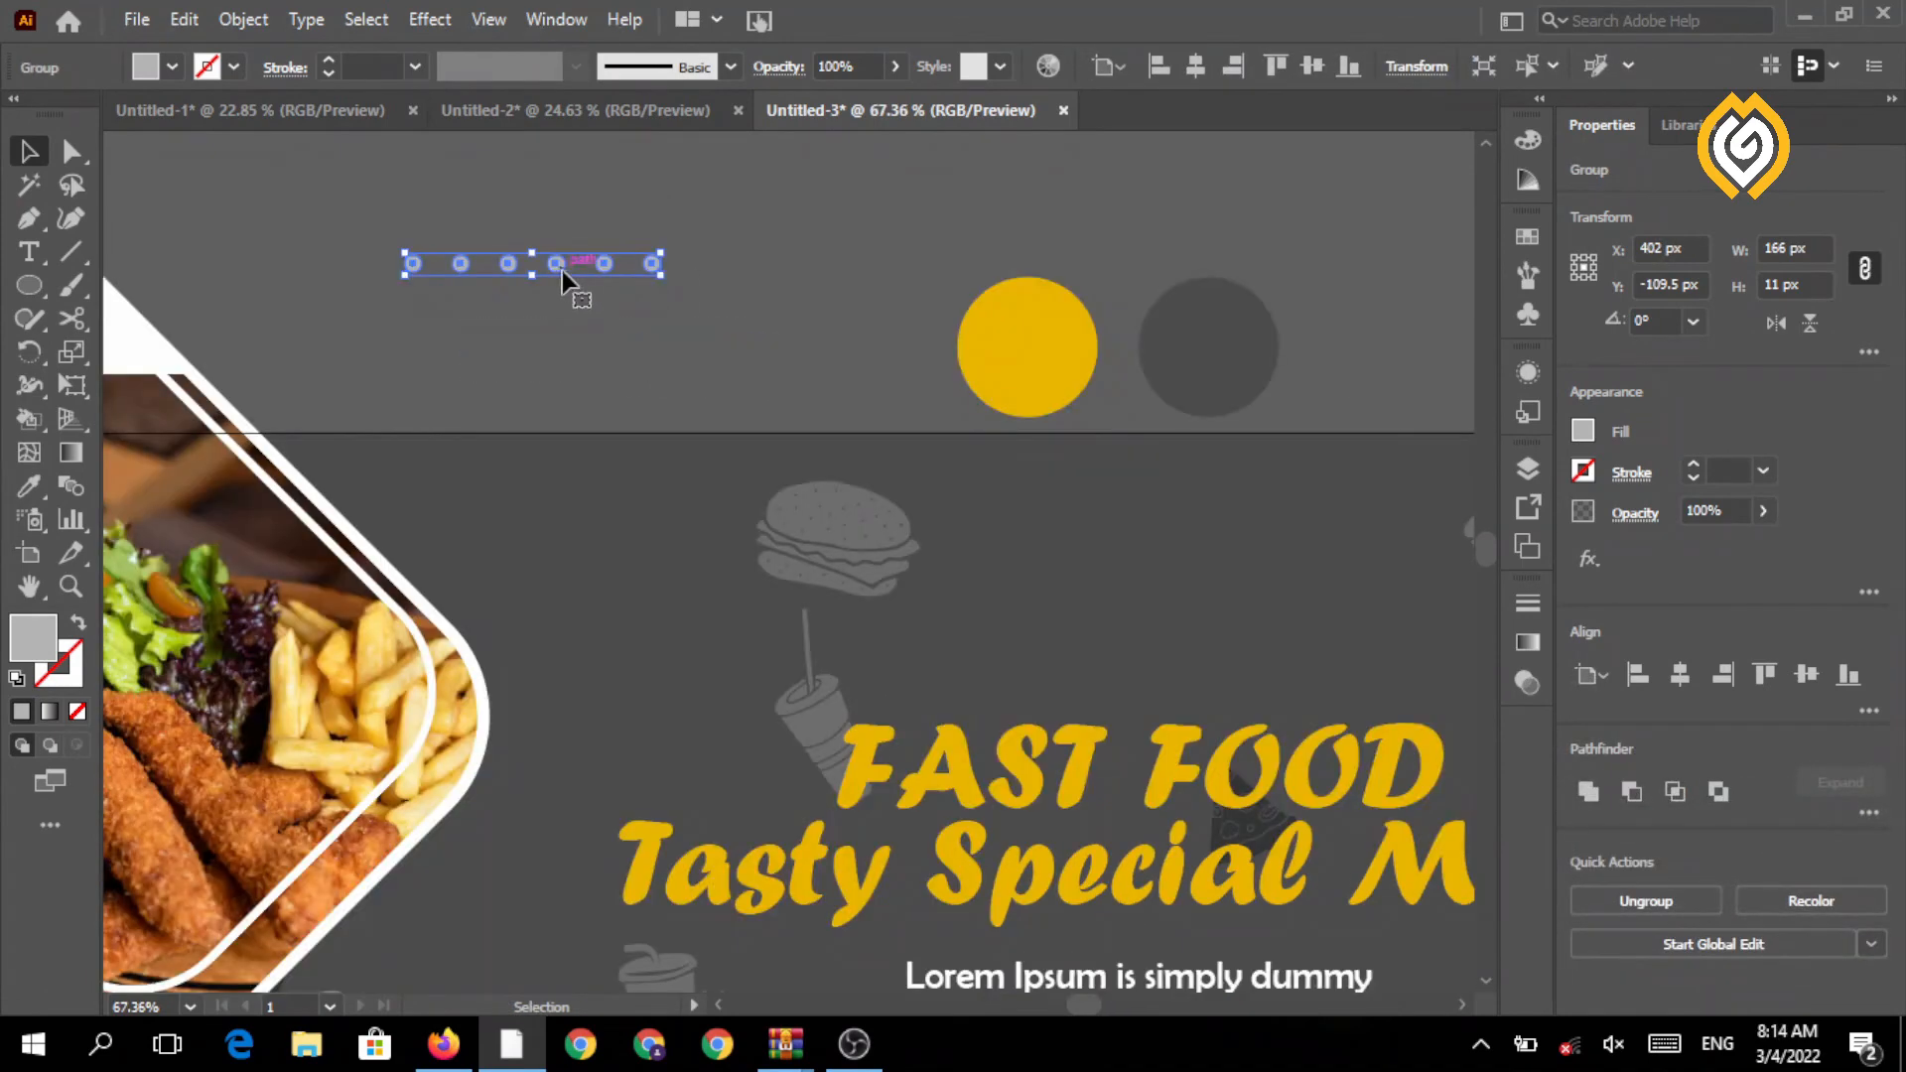
left_click_drag(561, 270, 556, 320)
key("ctrl+d")
key("ctrl+d")
key("ctrl+d")
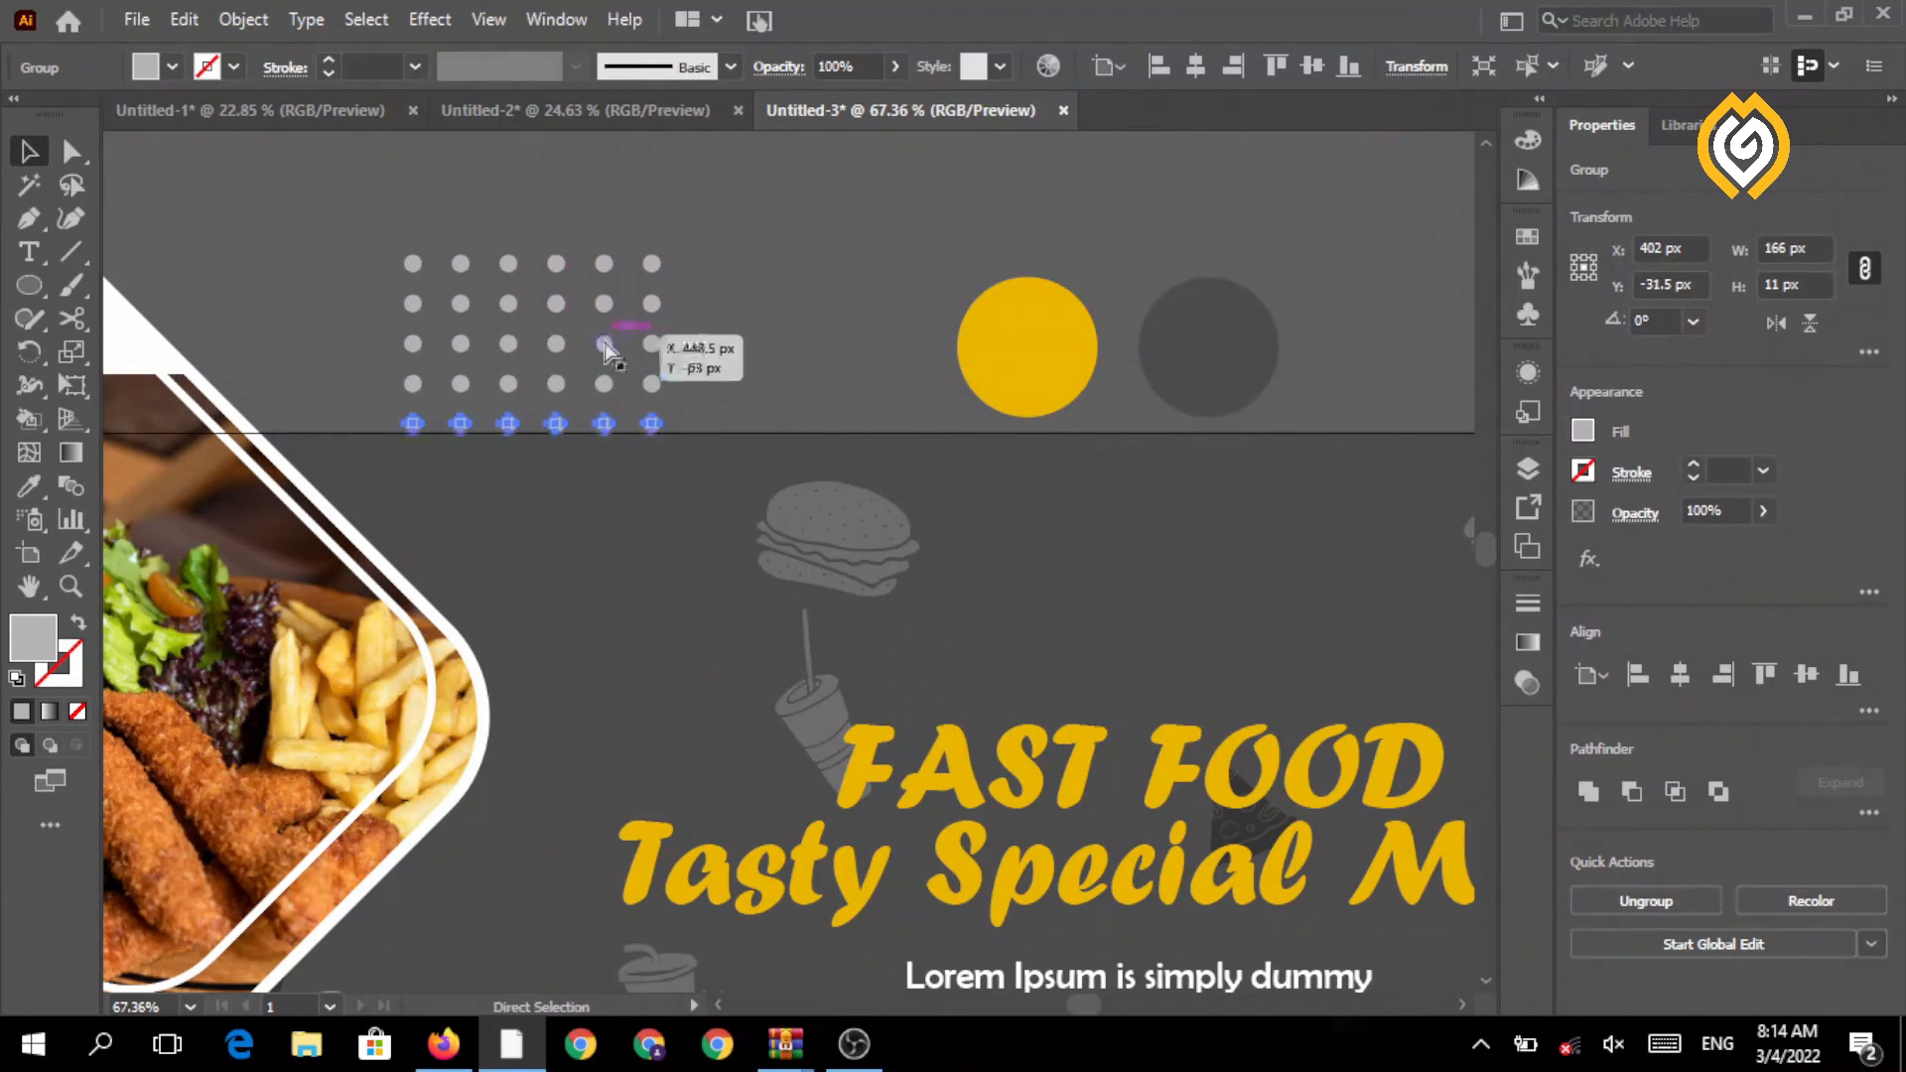
key("ctrl+d")
key("ctrl+d")
left_click(736, 323)
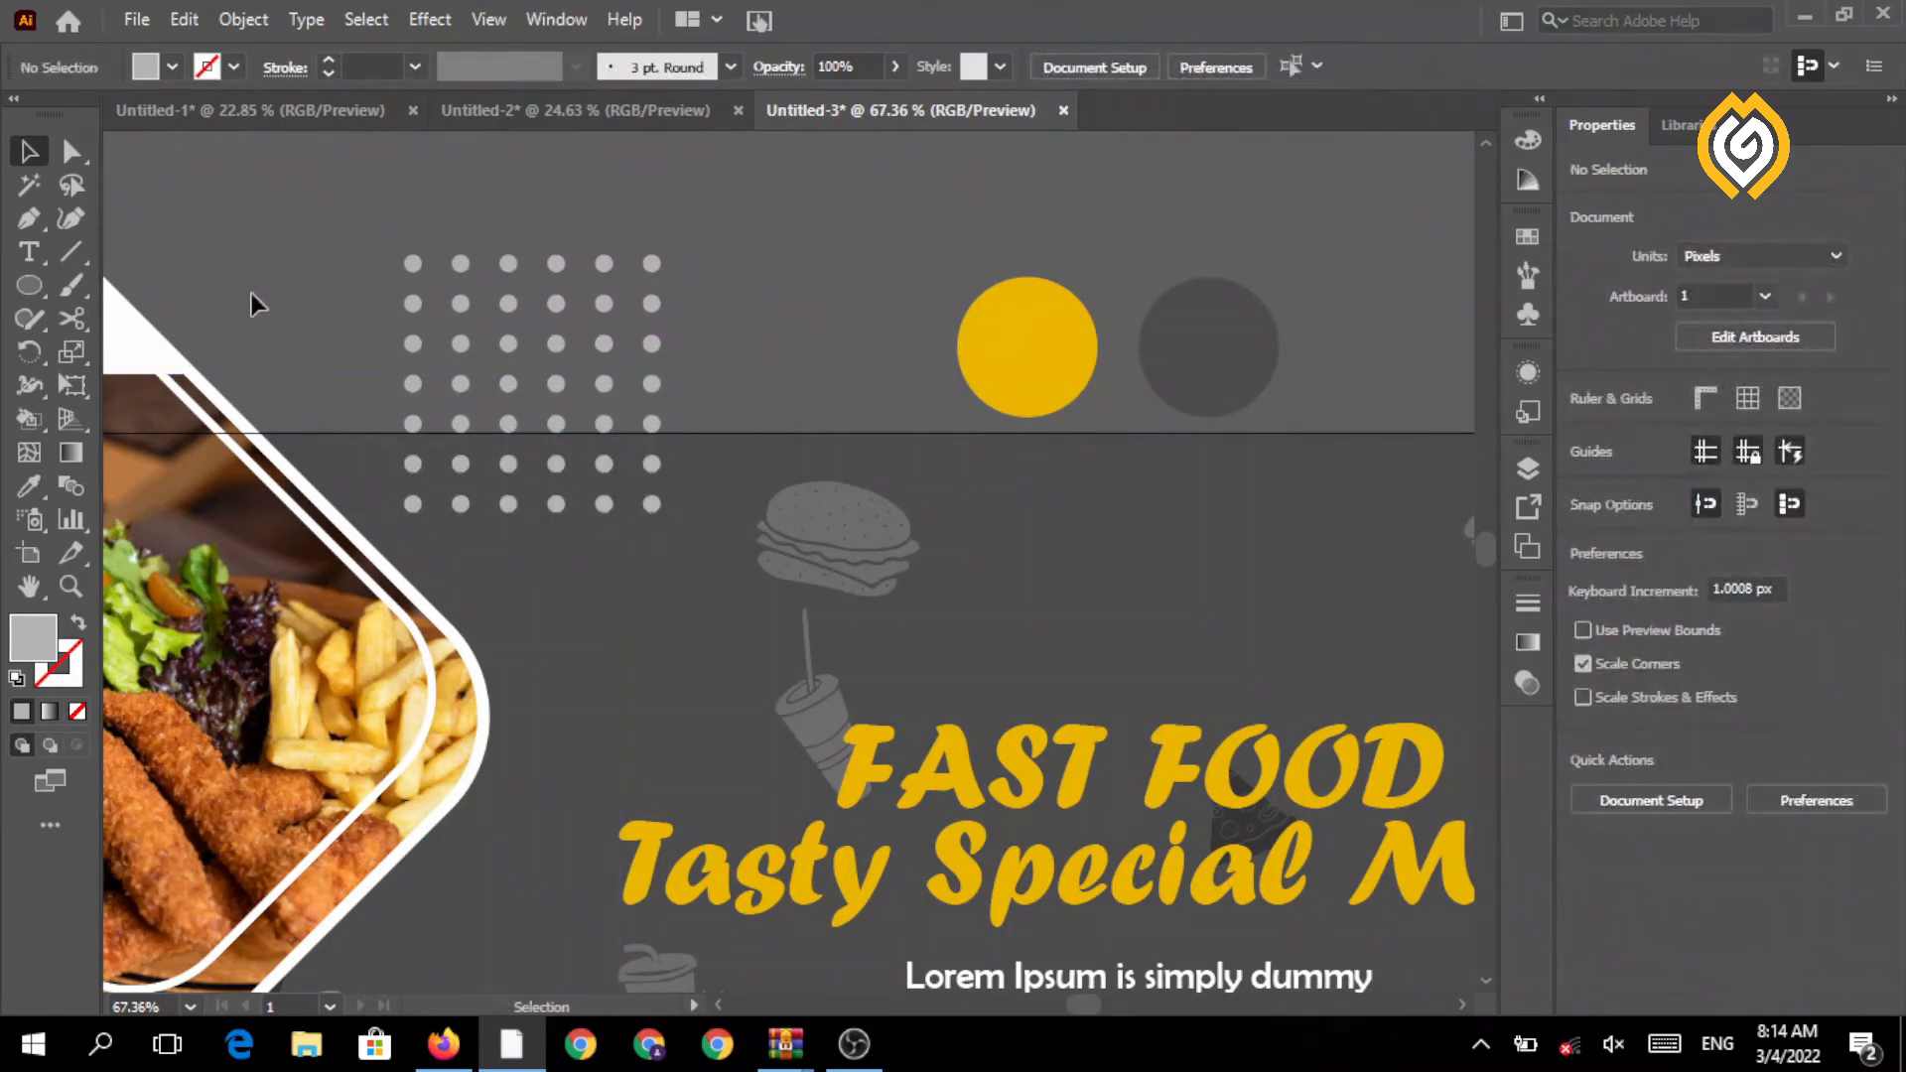
- Bring the upper-left food photo together with its white border and inset outline to the front
left_click(70, 587)
left_click_drag(457, 462, 625, 570)
left_click(28, 151)
left_click(33, 586)
left_click(38, 151)
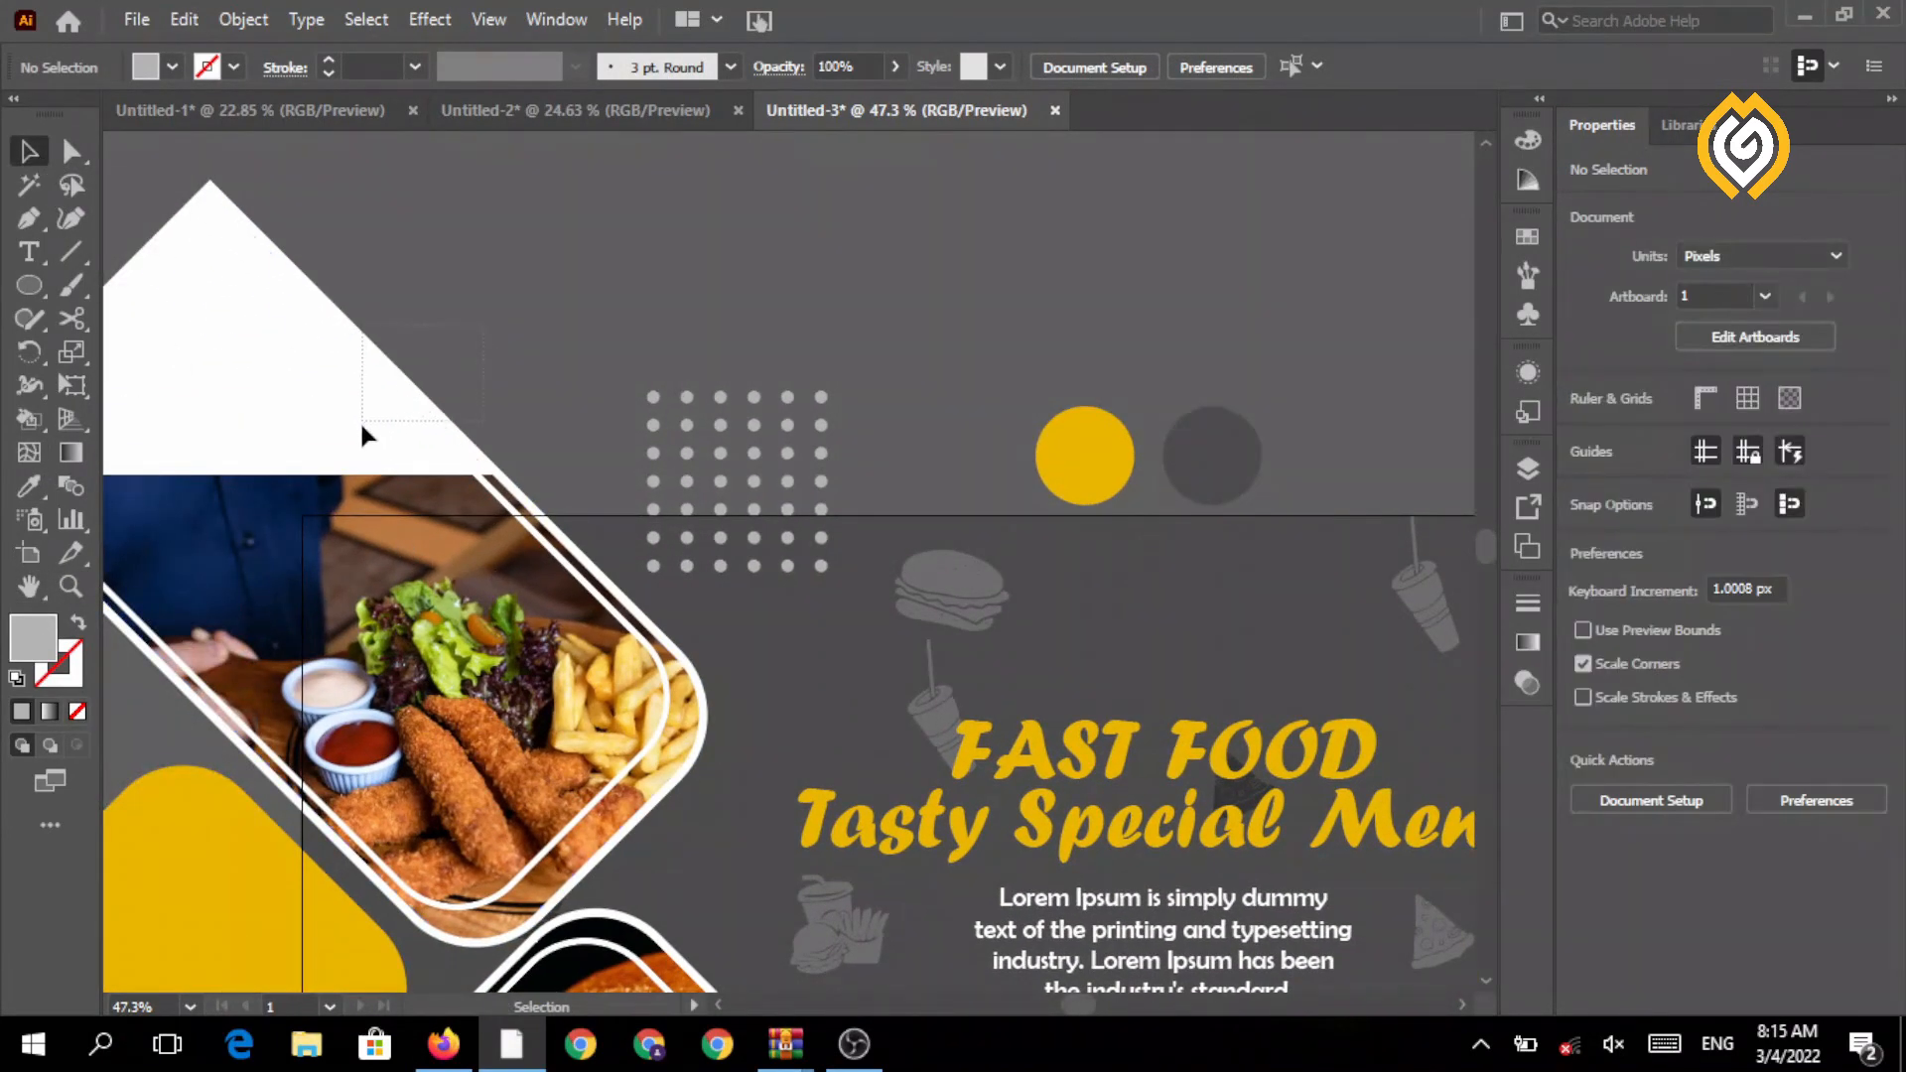
left_click_drag(338, 463, 373, 255)
right_click(224, 363)
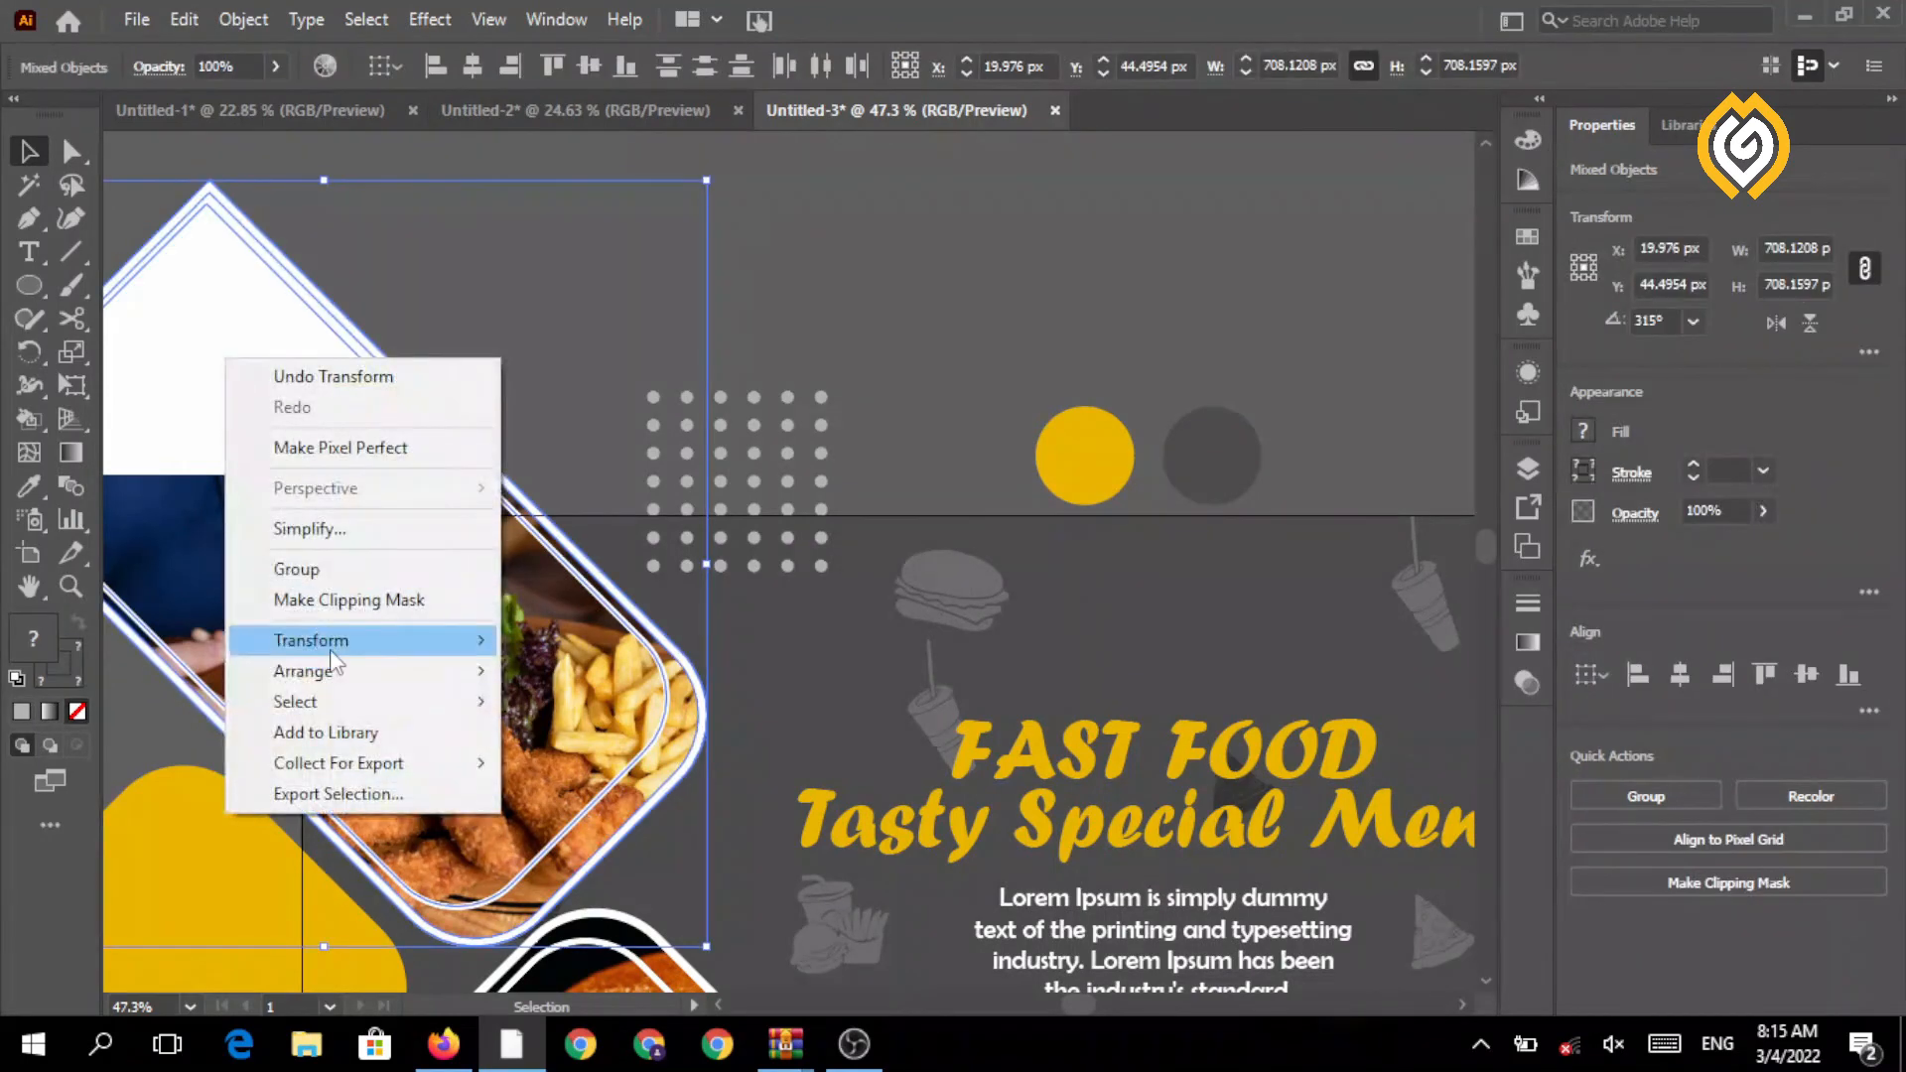
mouse_move(342, 685)
left_click(600, 671)
left_click(766, 414)
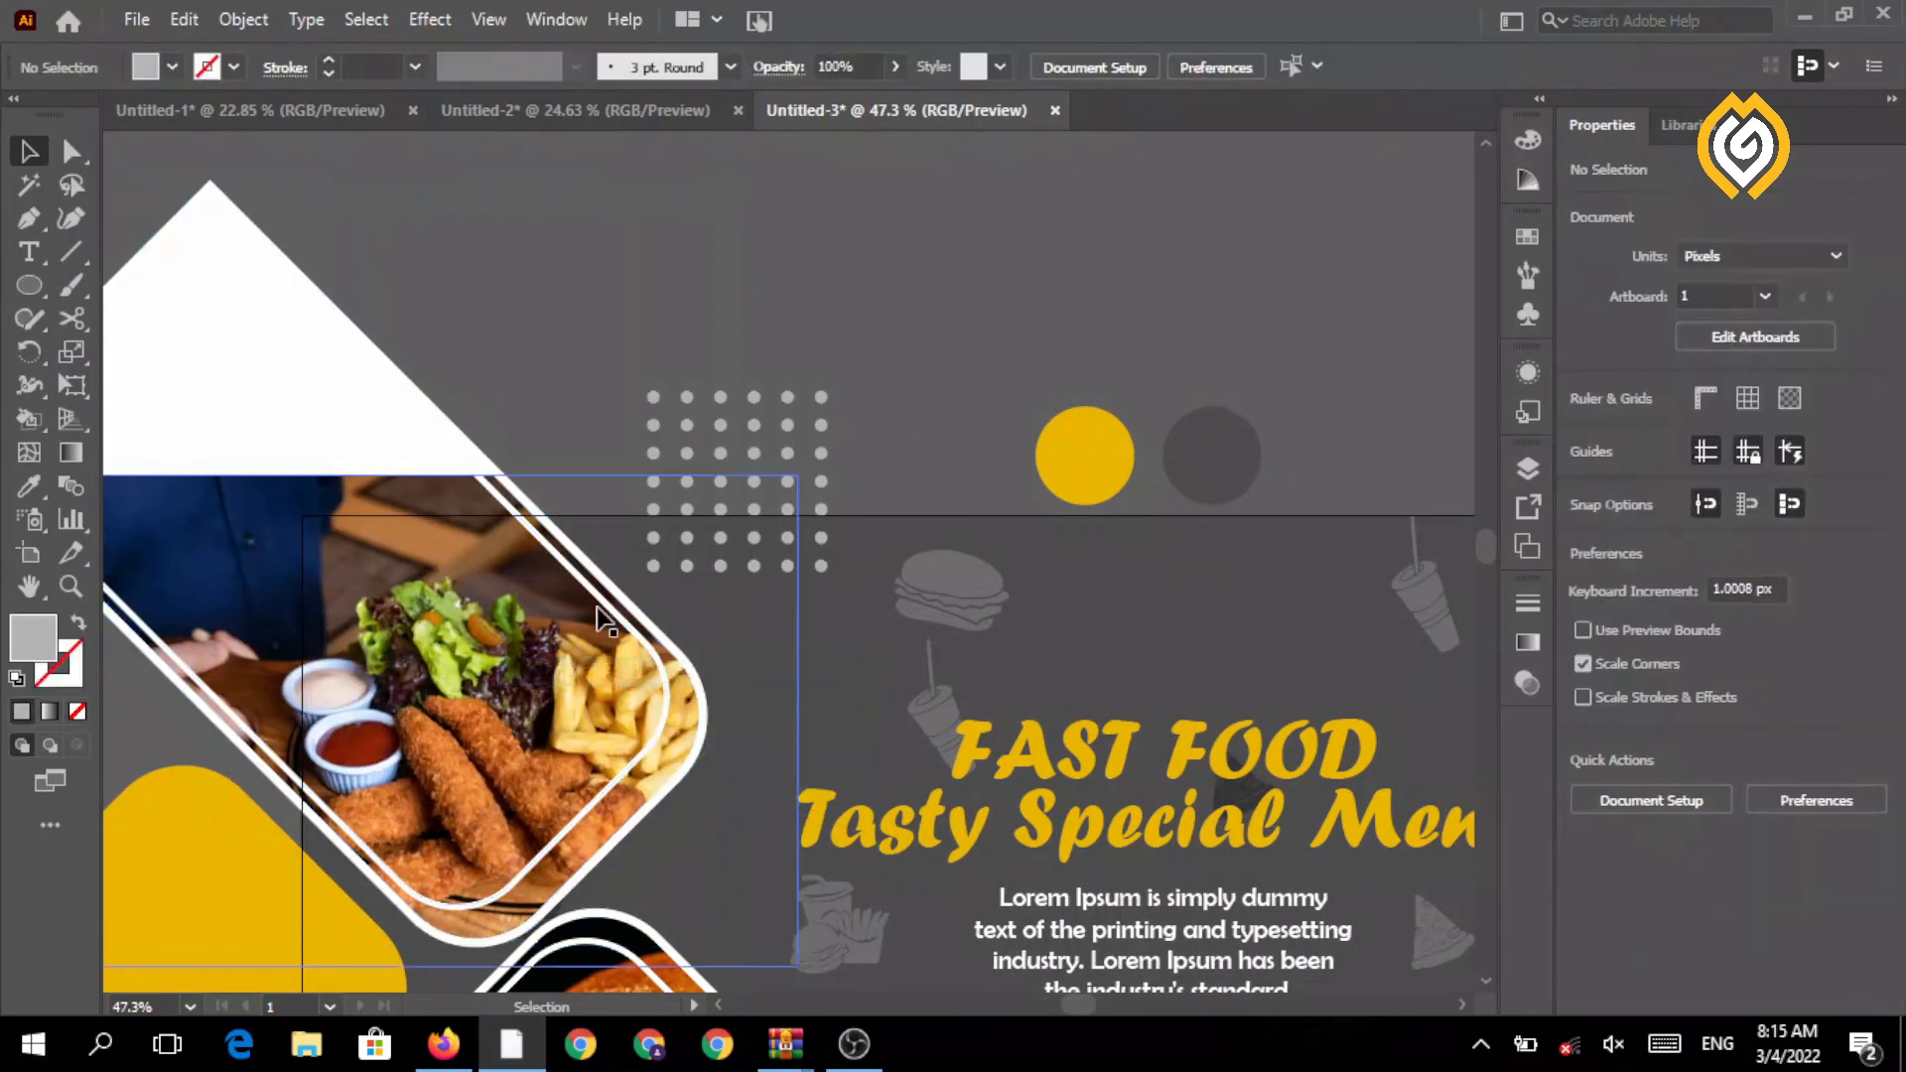
- Extend the dot grid beside the upper-left photo by repeating its lowest row ten more times downward
left_click(651, 568)
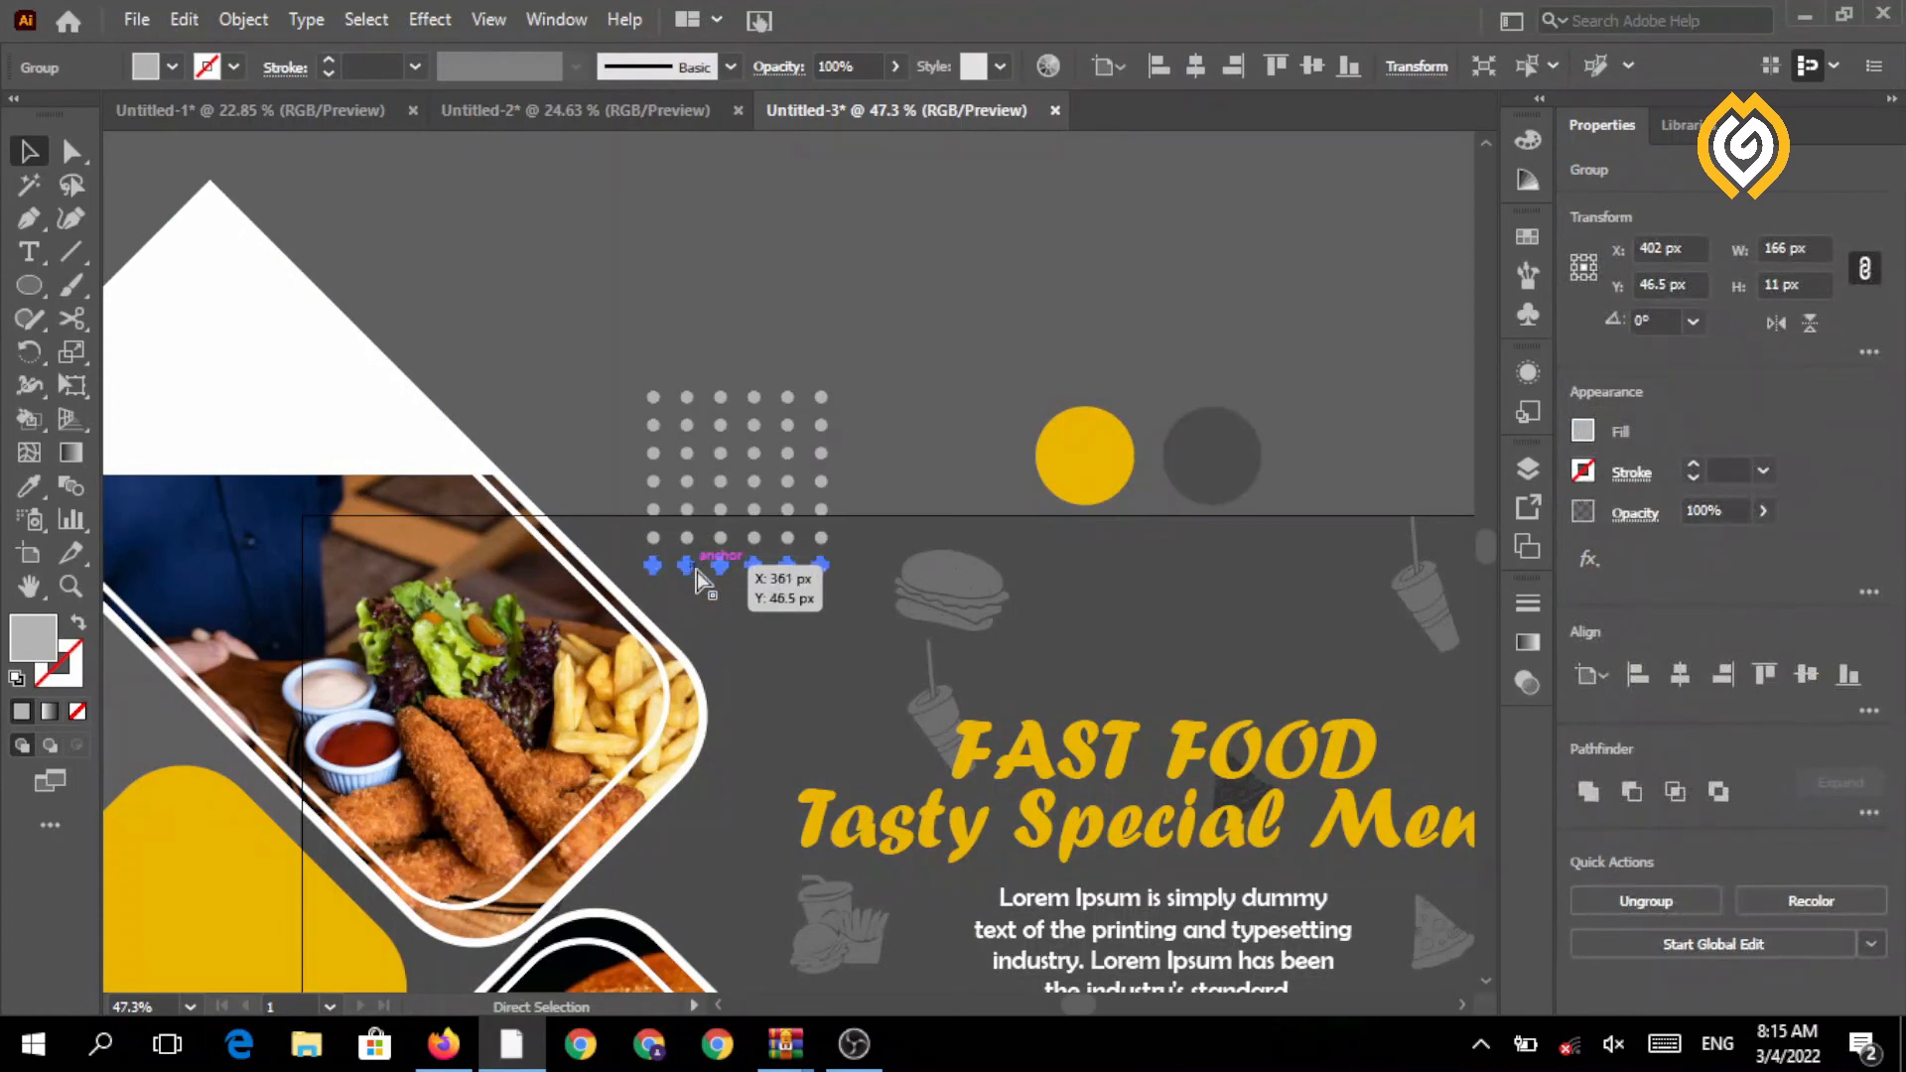
key("ctrl+d")
key("ctrl+d")
key("ctrl+d")
key("ctrl+d")
key("ctrl+d")
key("ctrl+d")
key("ctrl+d")
key("ctrl+d")
key("ctrl+d")
key("ctrl+d")
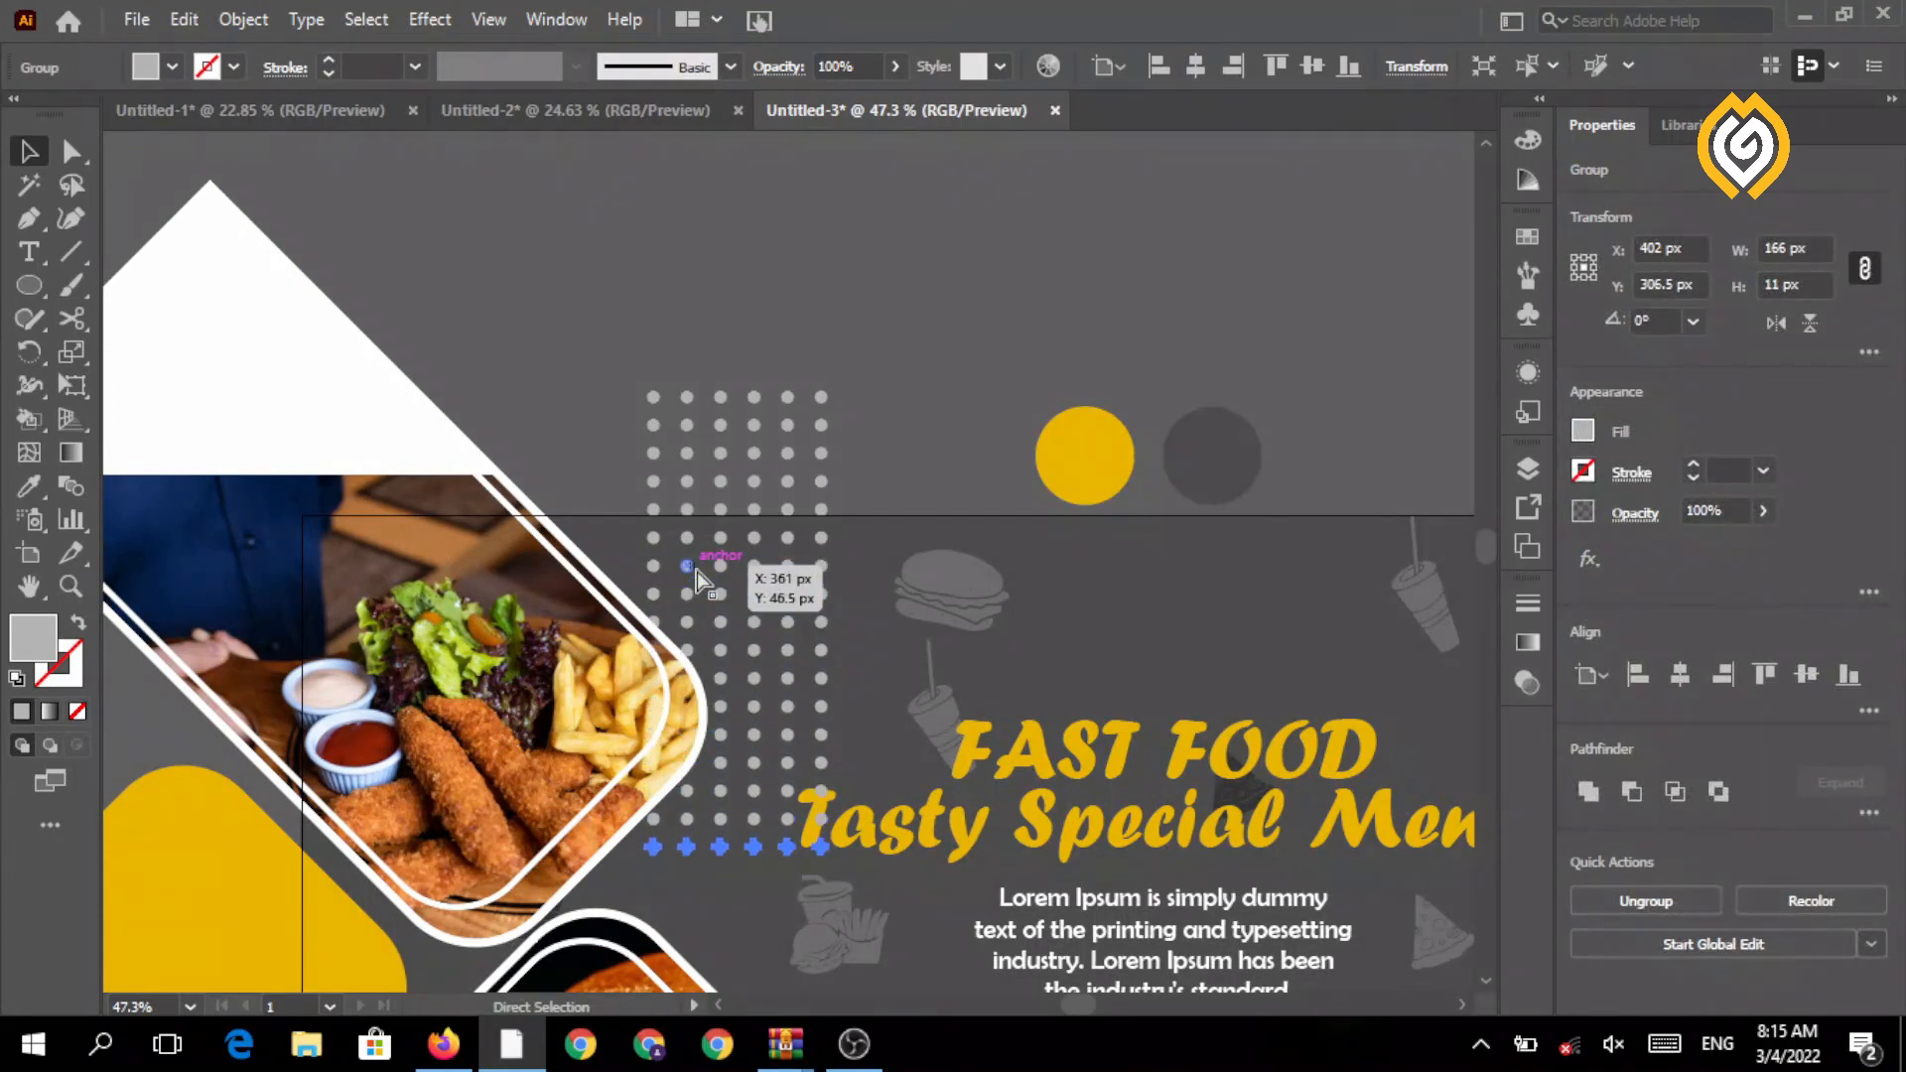
left_click(884, 383)
- Bring the FAST FOOD text group in front of the dot grid
right_click(869, 810)
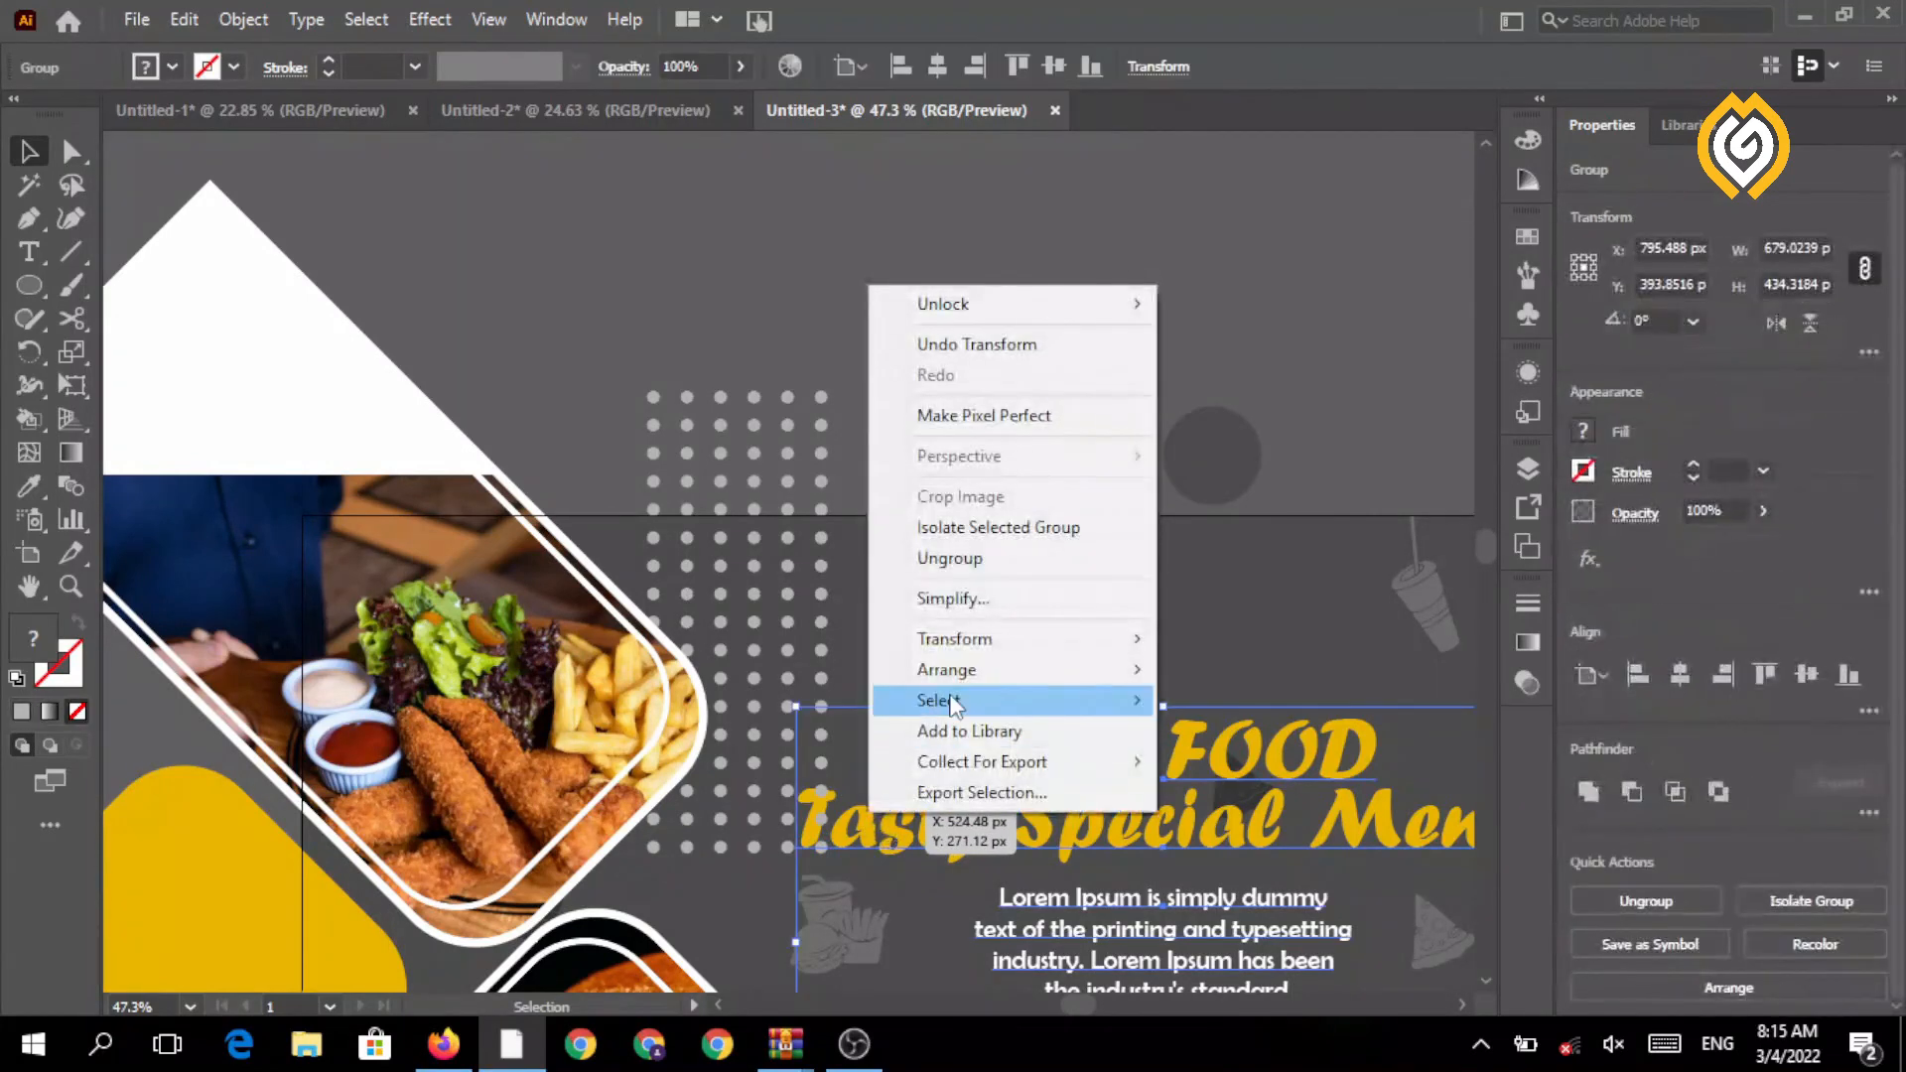
mouse_move(960, 673)
left_click(820, 670)
left_click(910, 390)
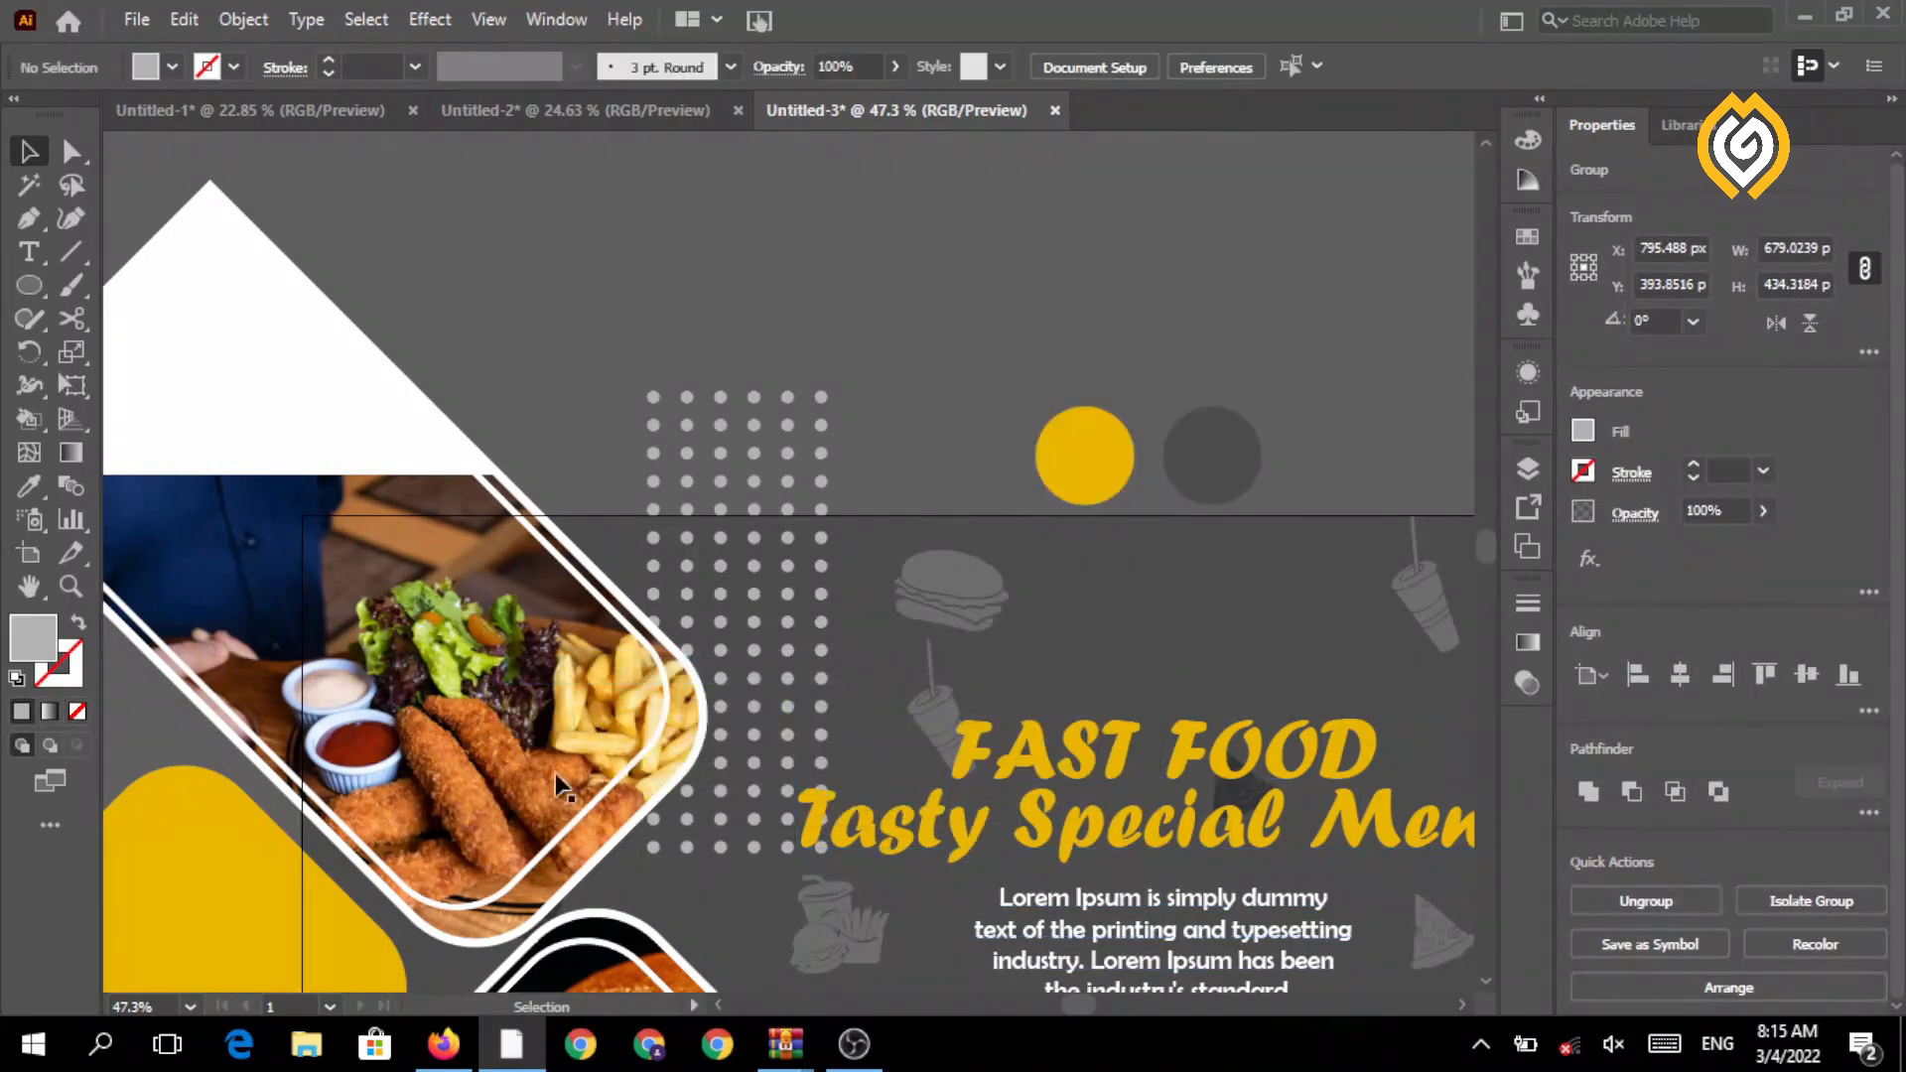
- Copy the top three dot rows to the artboard's bottom edge near the right-hand photo and repeat them into a second dot grid
left_click_drag(1038, 924, 762, 810)
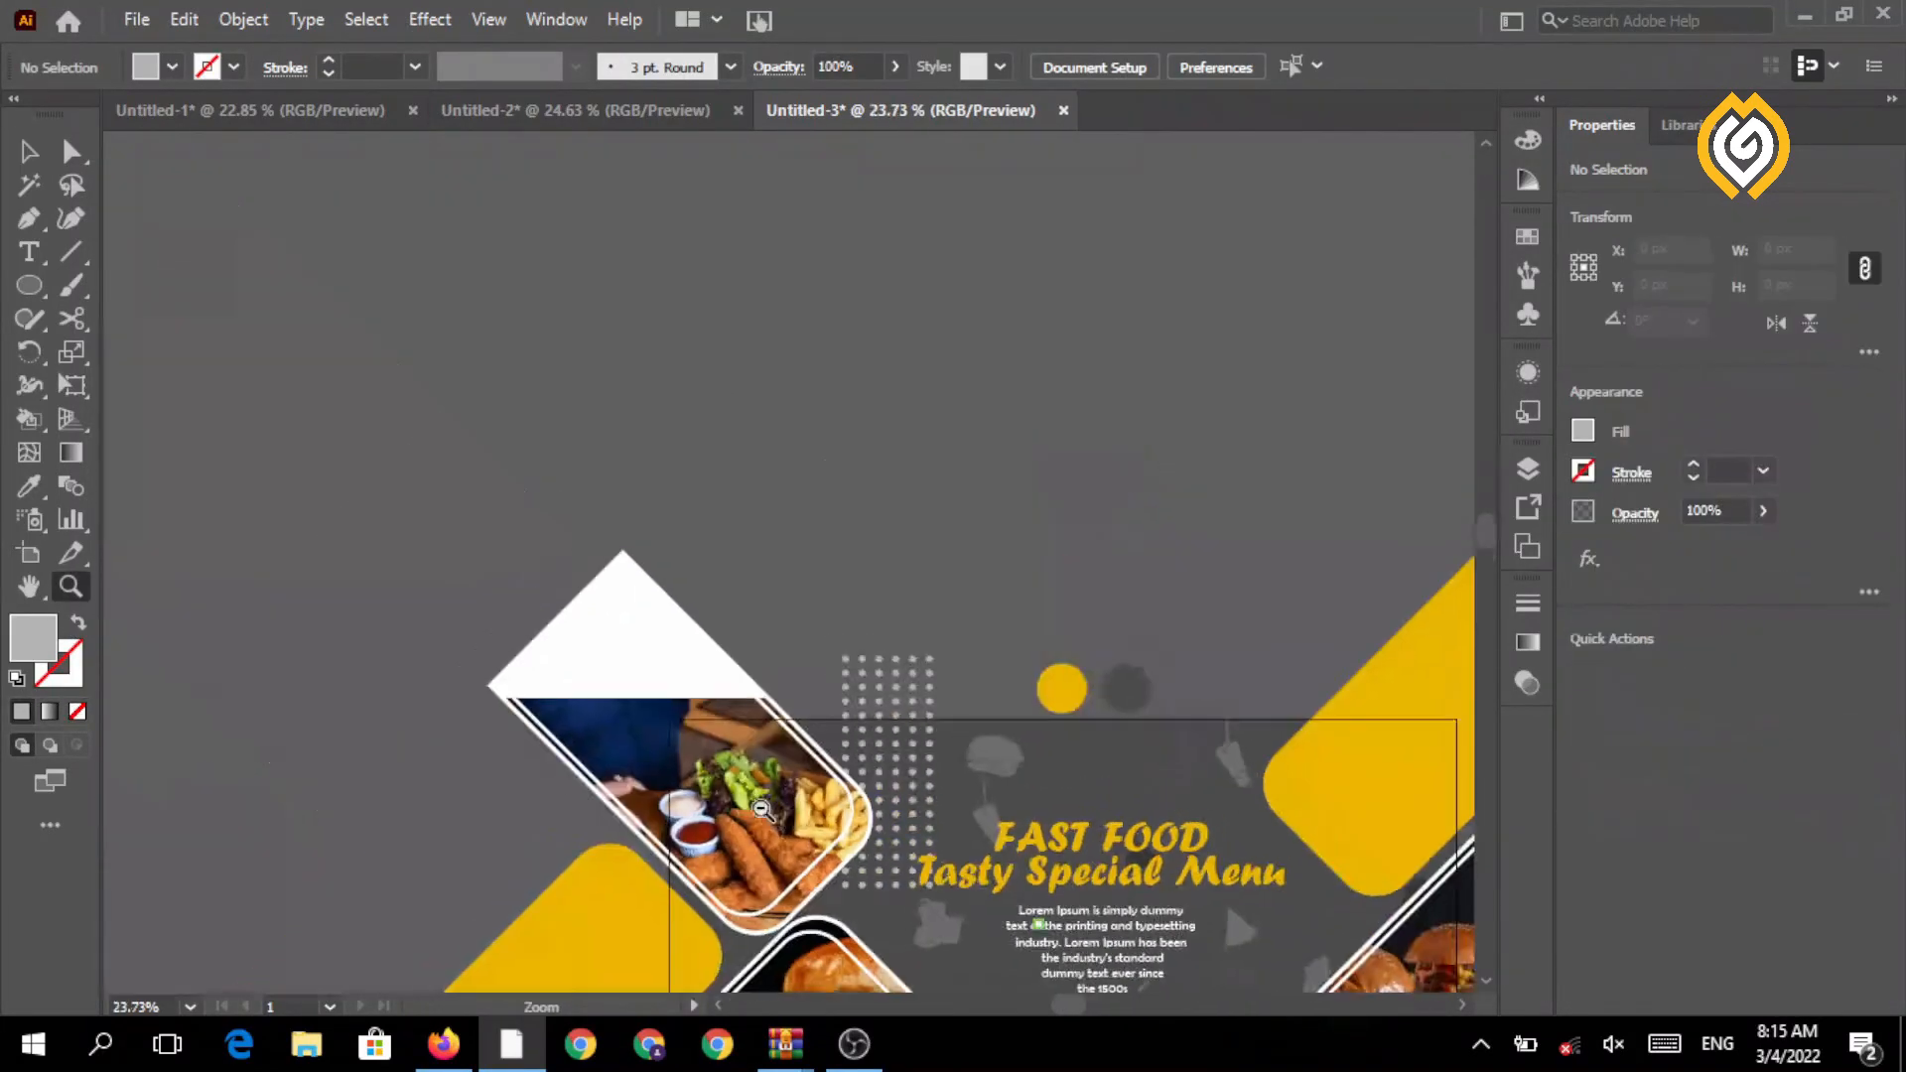
left_click_drag(946, 808, 438, 471)
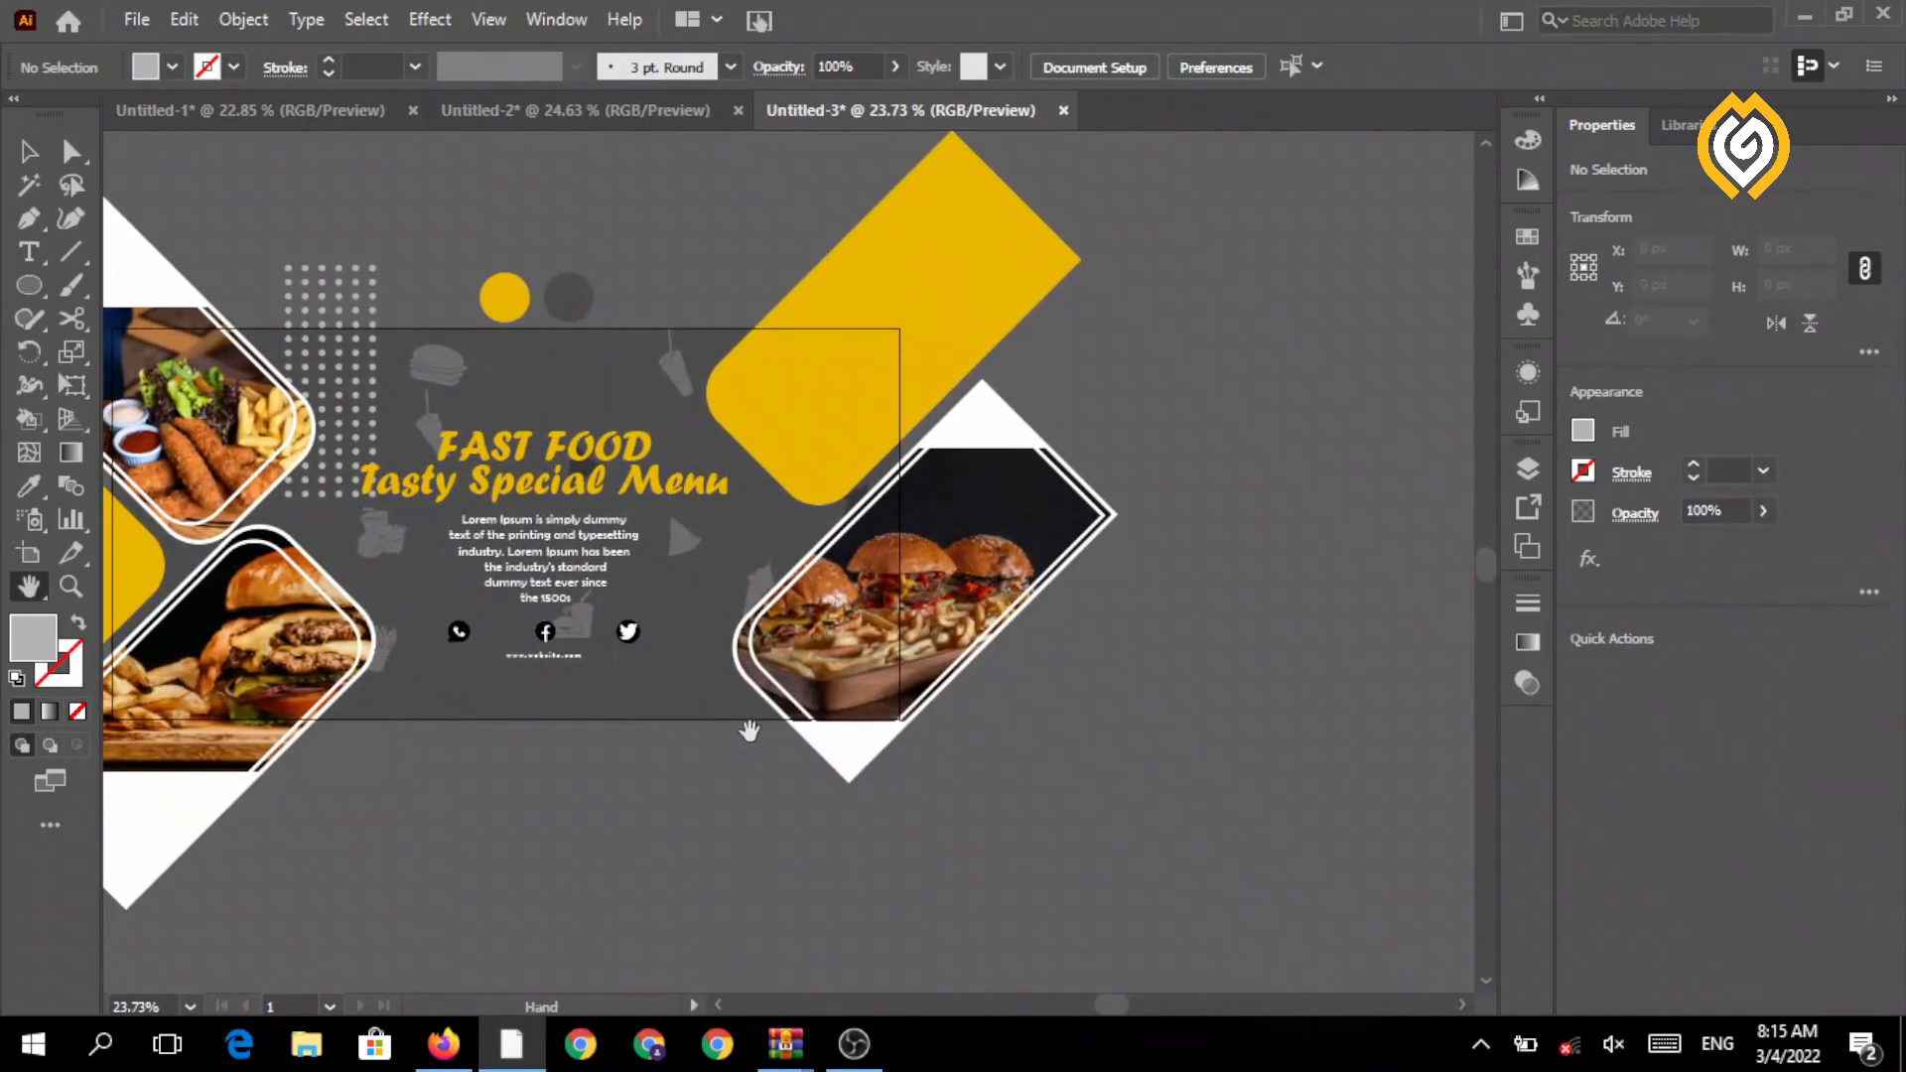
left_click(71, 587)
mouse_move(663, 653)
left_mouse_down()
mouse_move(830, 672)
mouse_move(665, 620)
left_mouse_up()
left_click(44, 150)
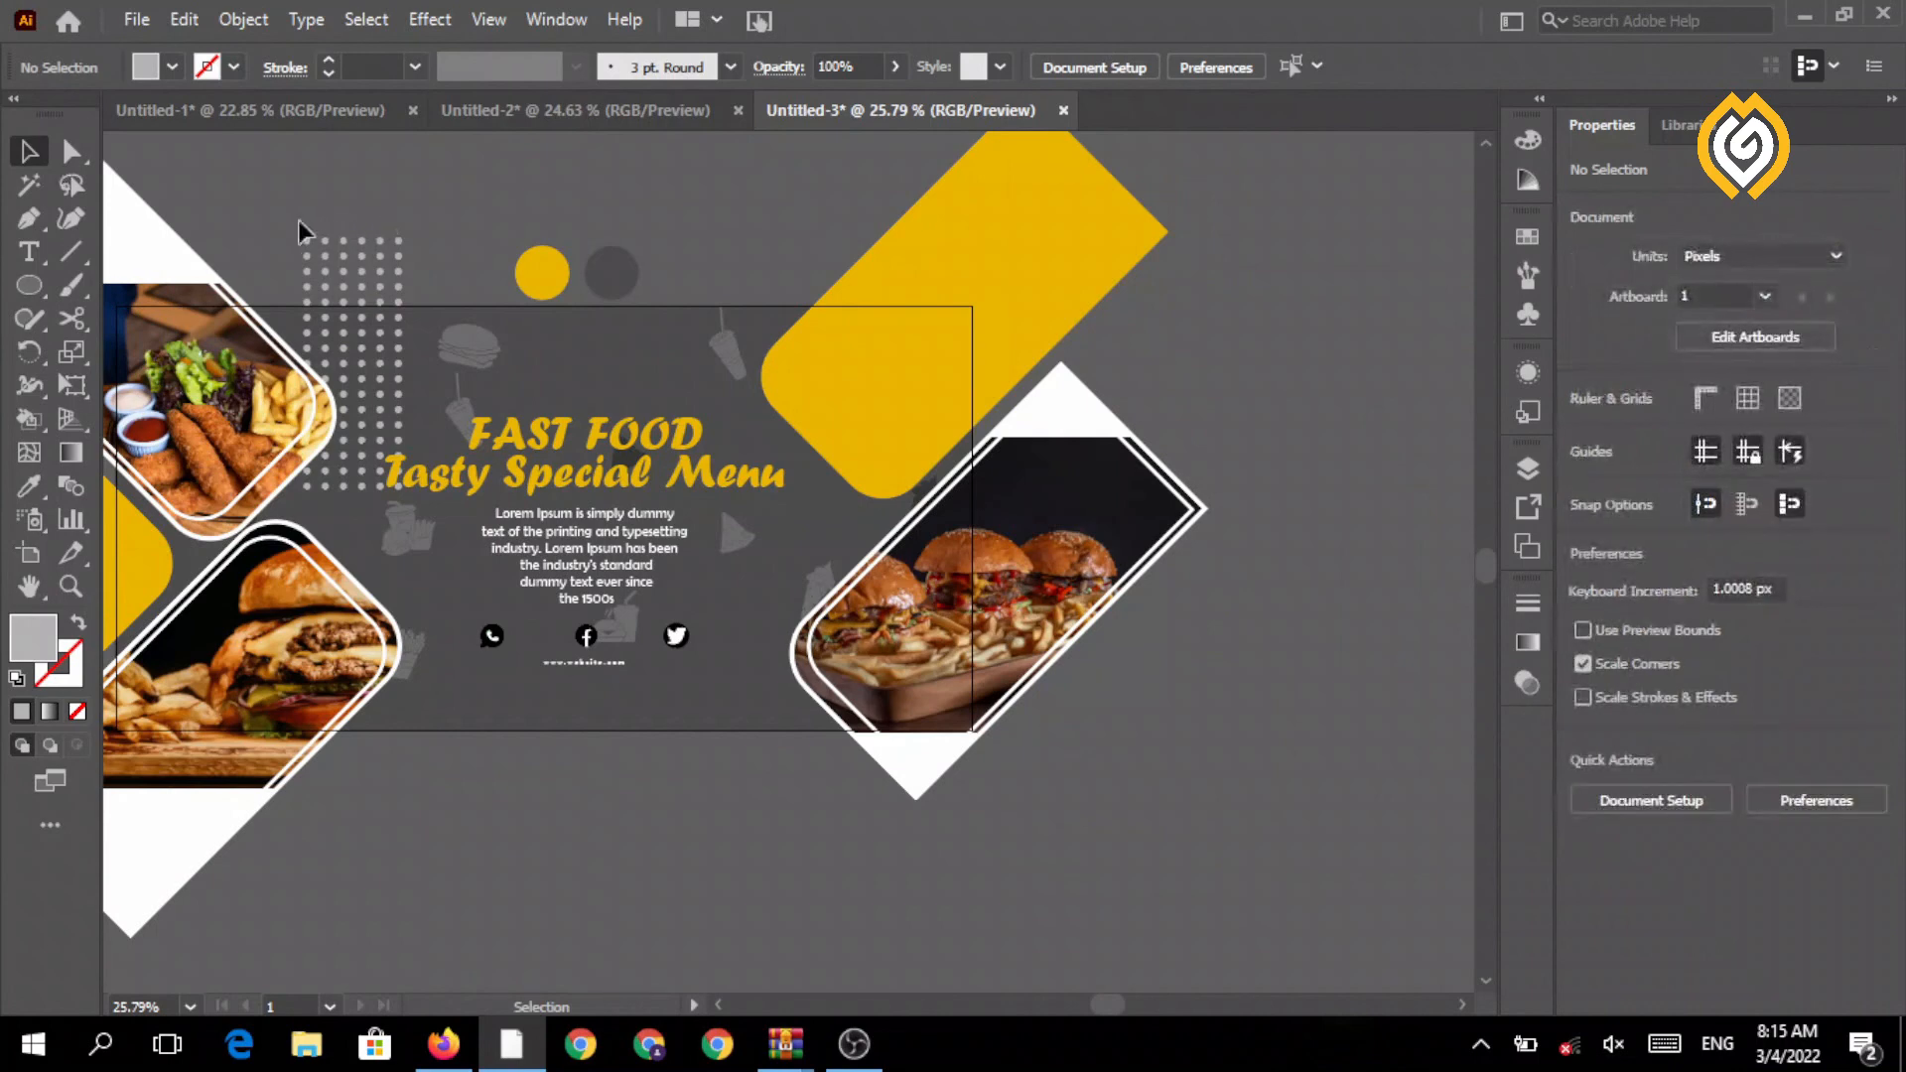
left_click(378, 250)
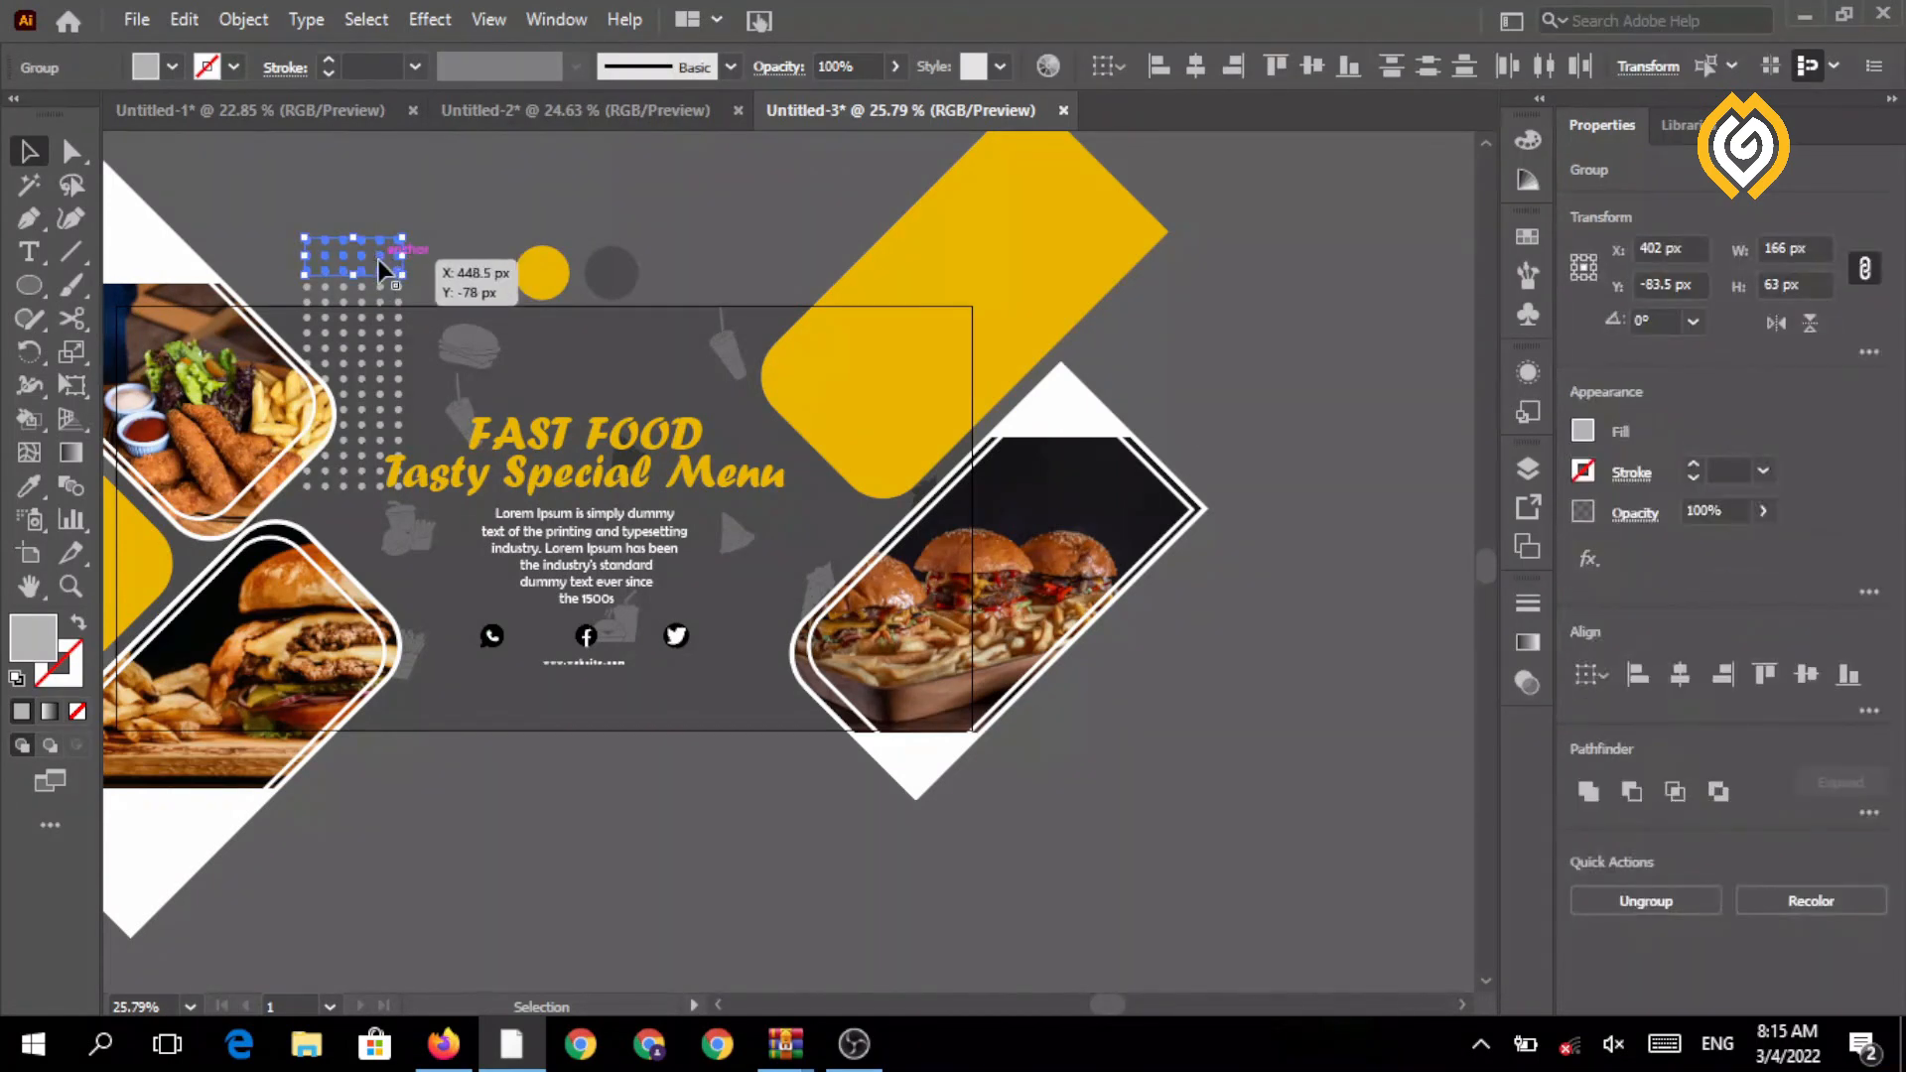
left_click_drag(378, 259, 726, 746)
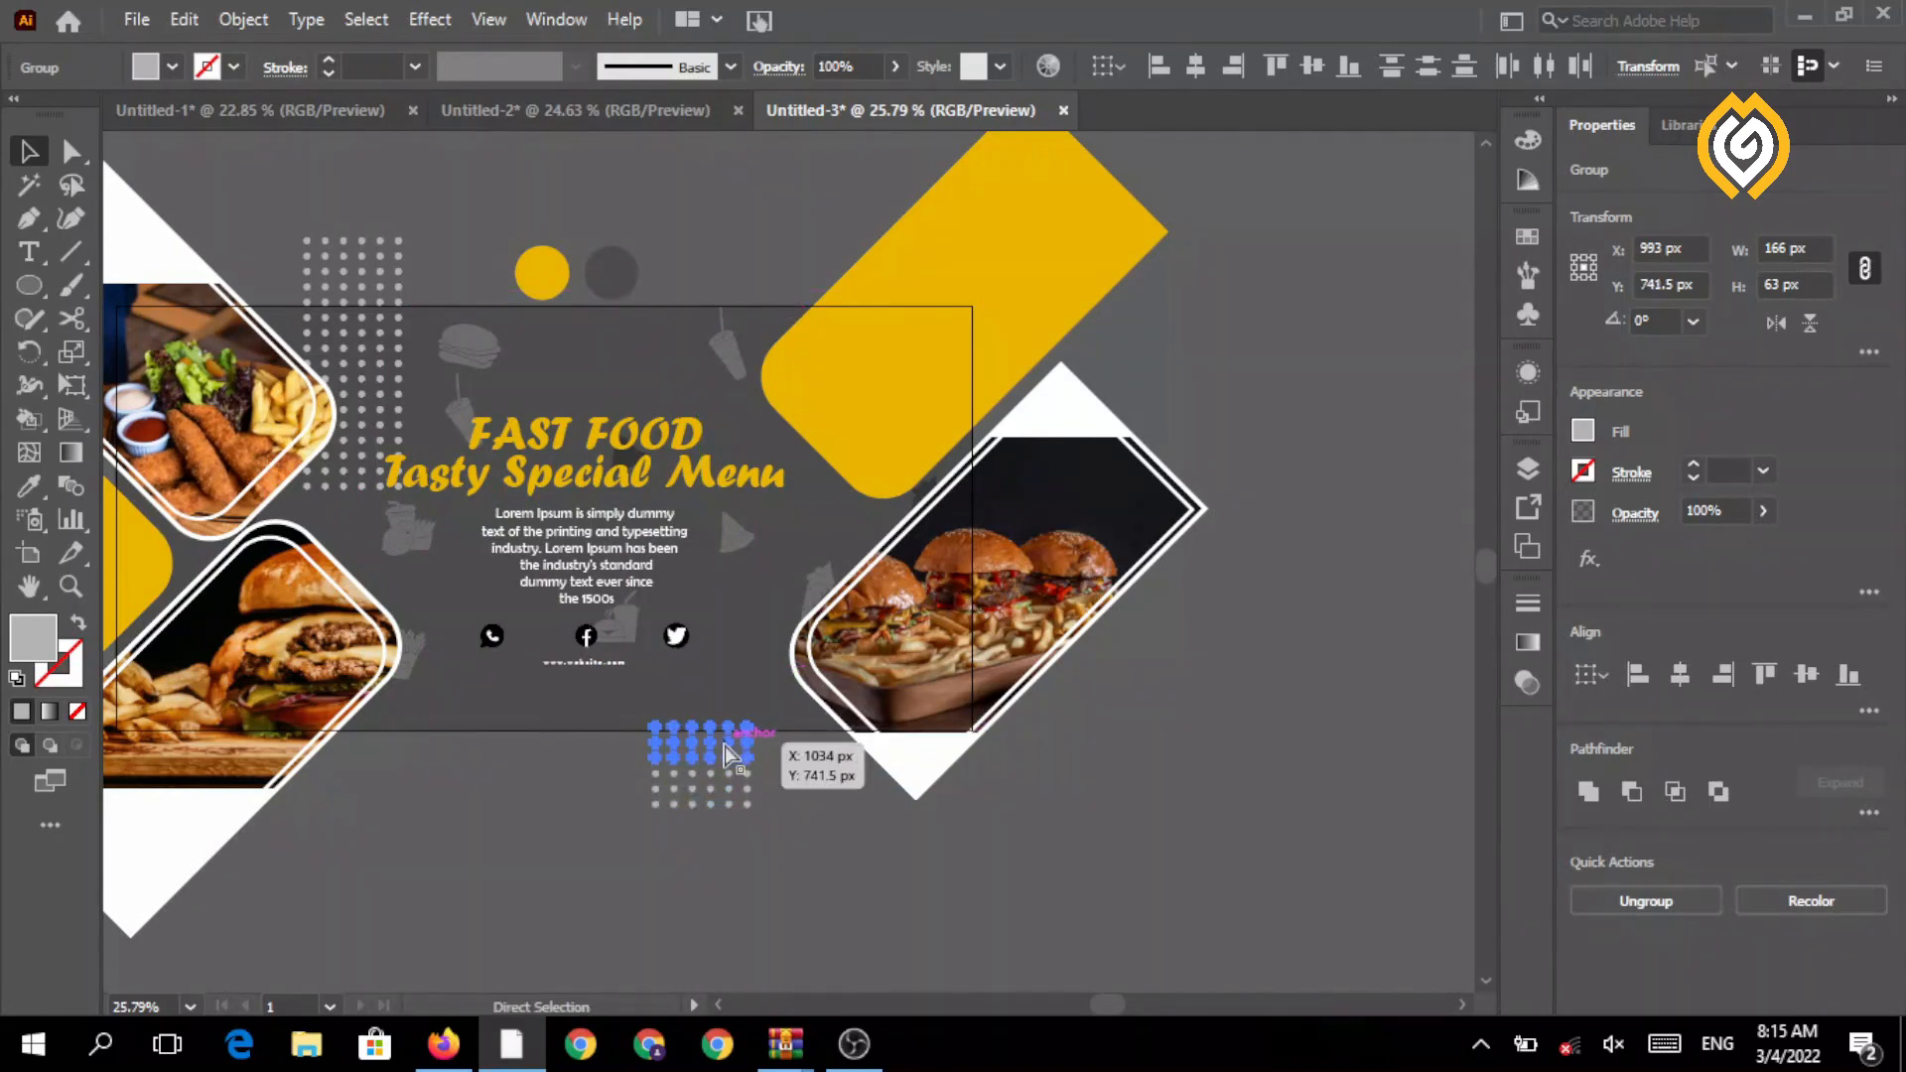
key("ctrl+d")
key("ctrl+d")
left_click(813, 782)
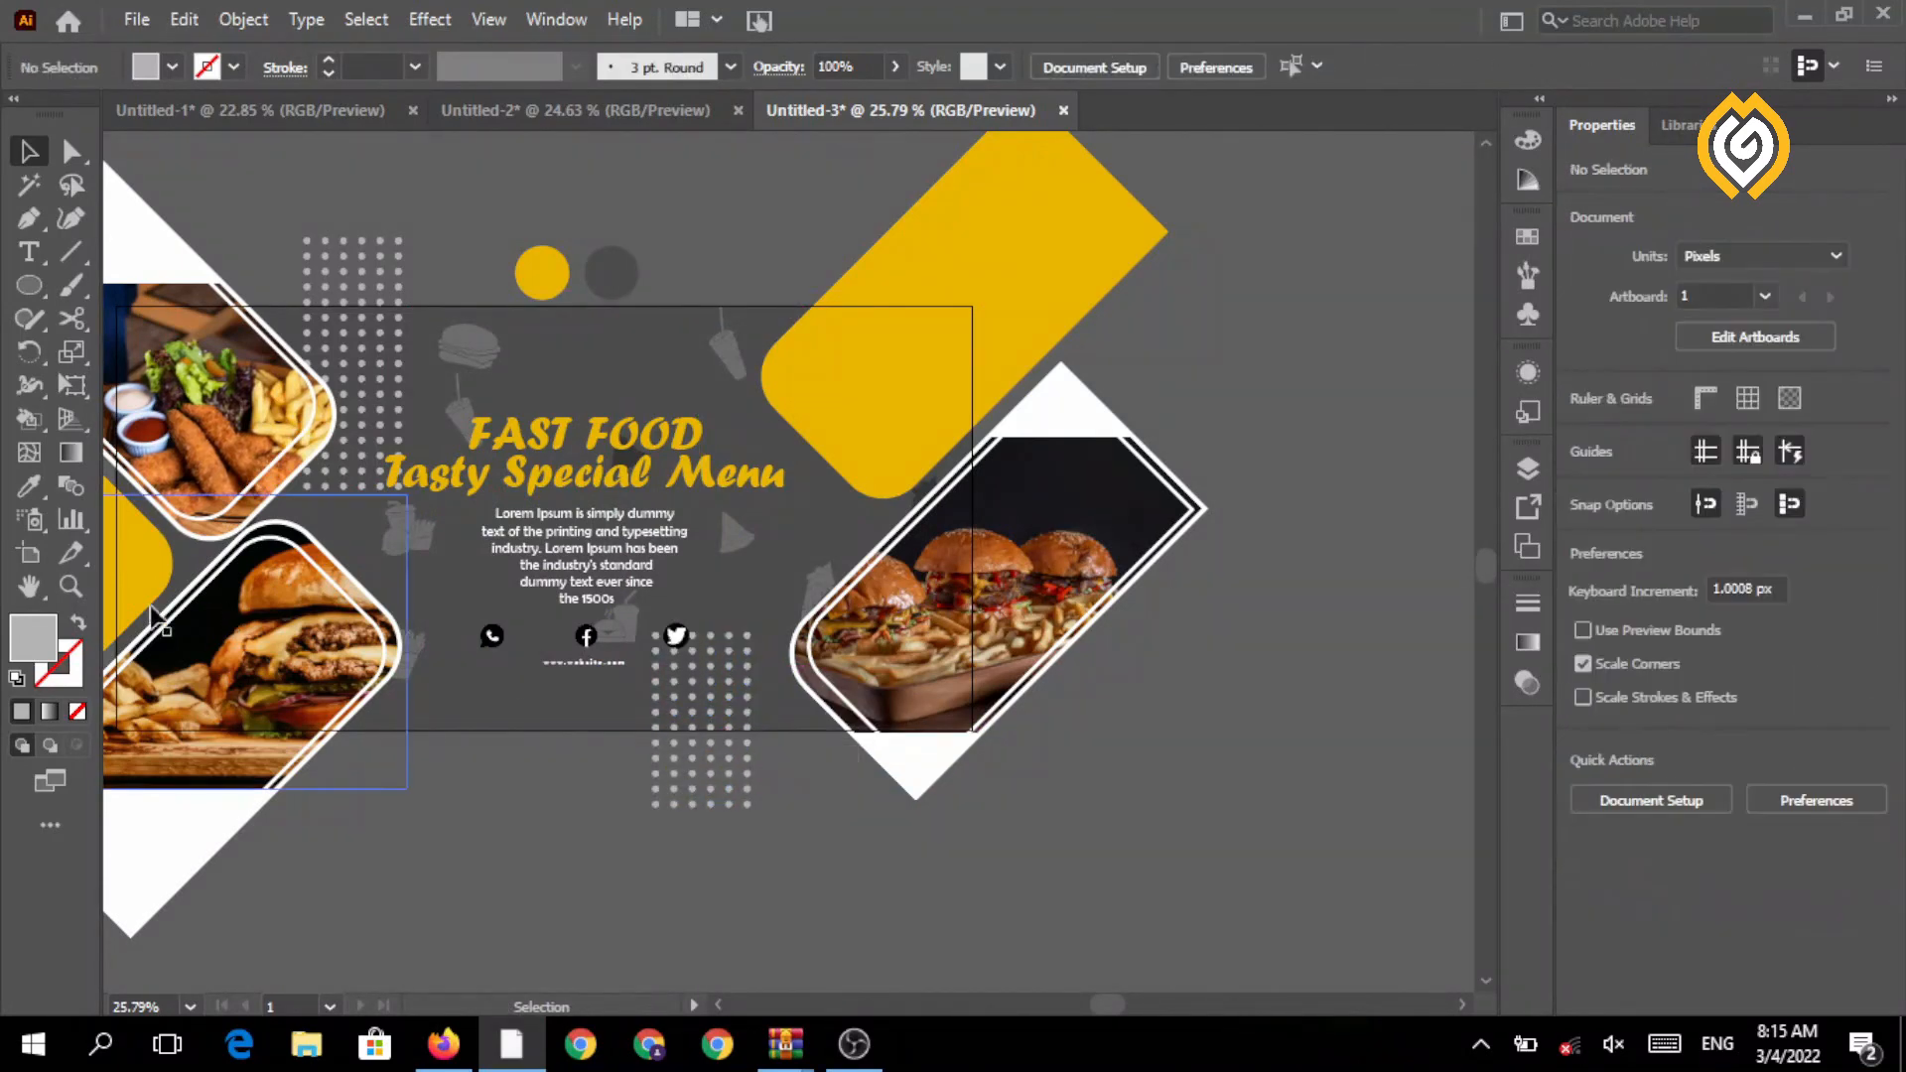
- Draw a 1450 by 716 px rectangle covering the artboard on top of all the artwork
key("z")
left_click_drag(721, 646, 1142, 749)
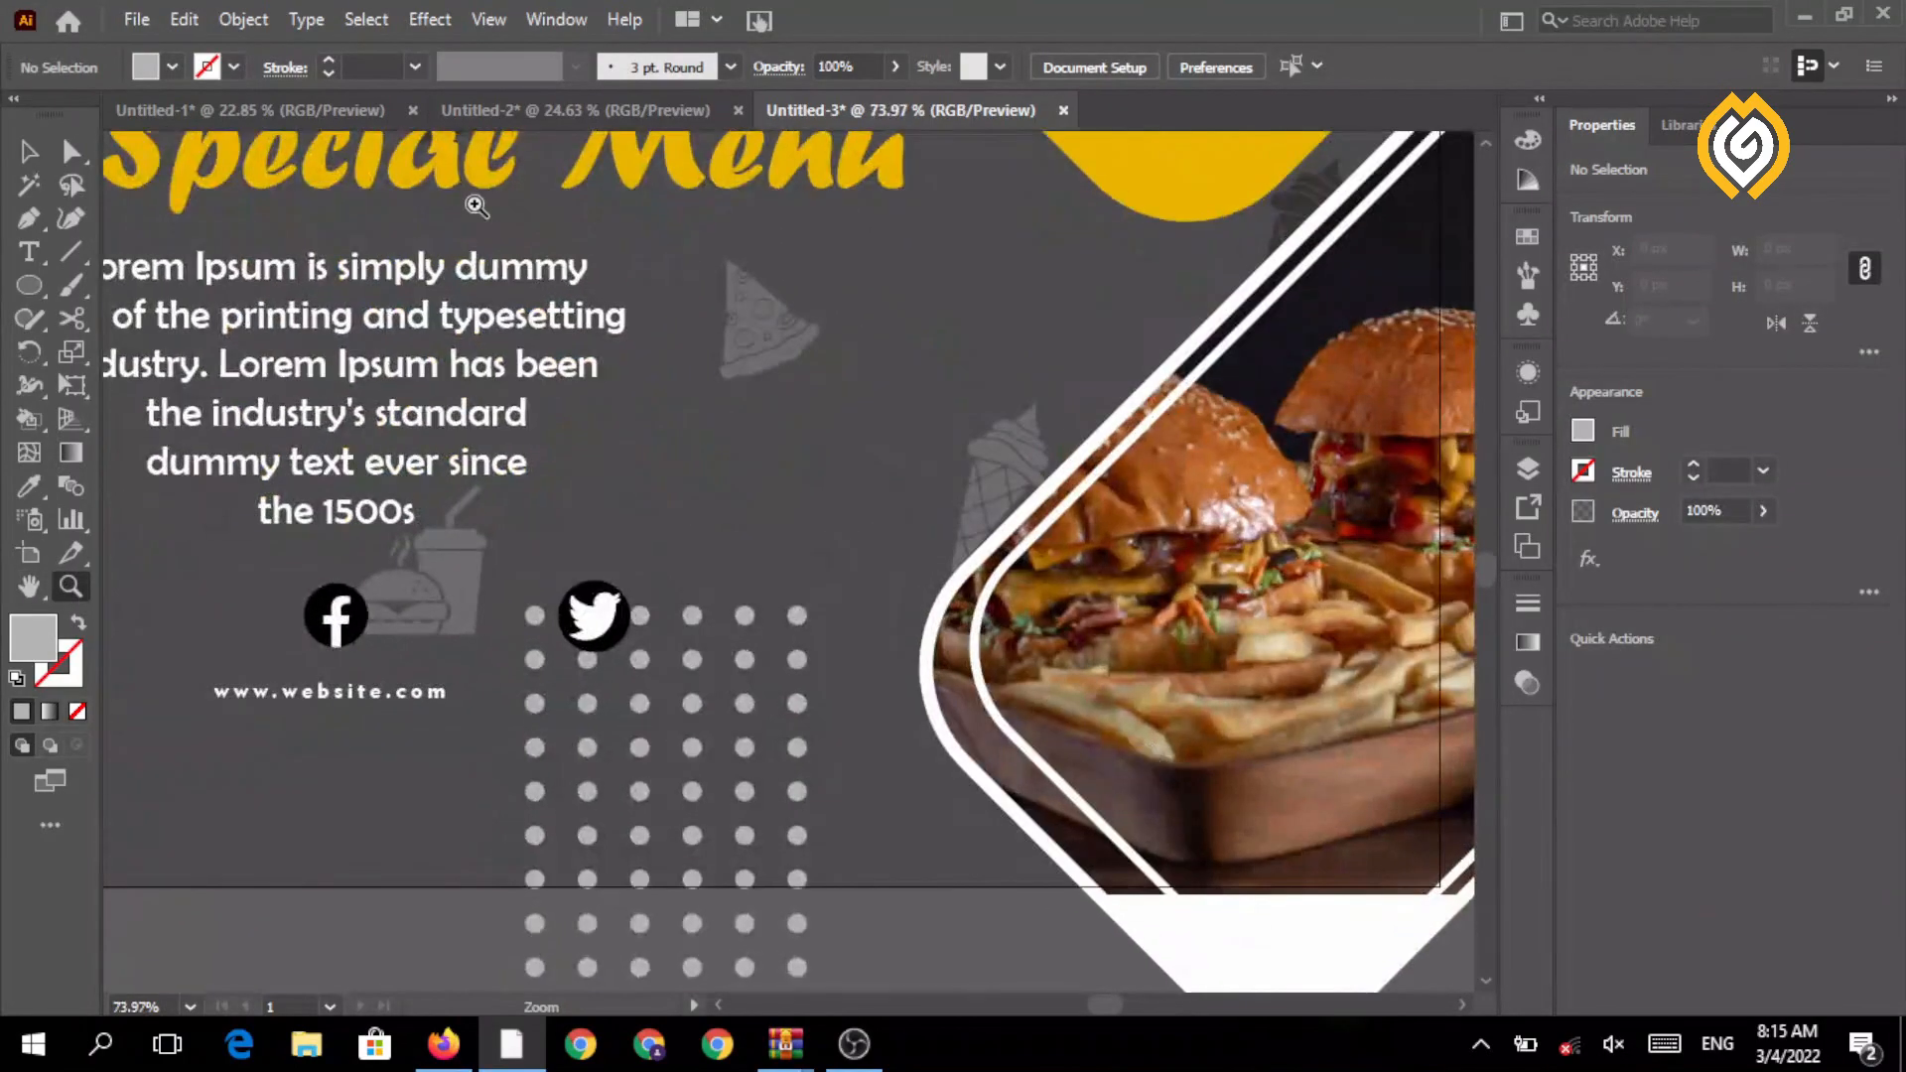
left_click_drag(602, 562, 177, 536)
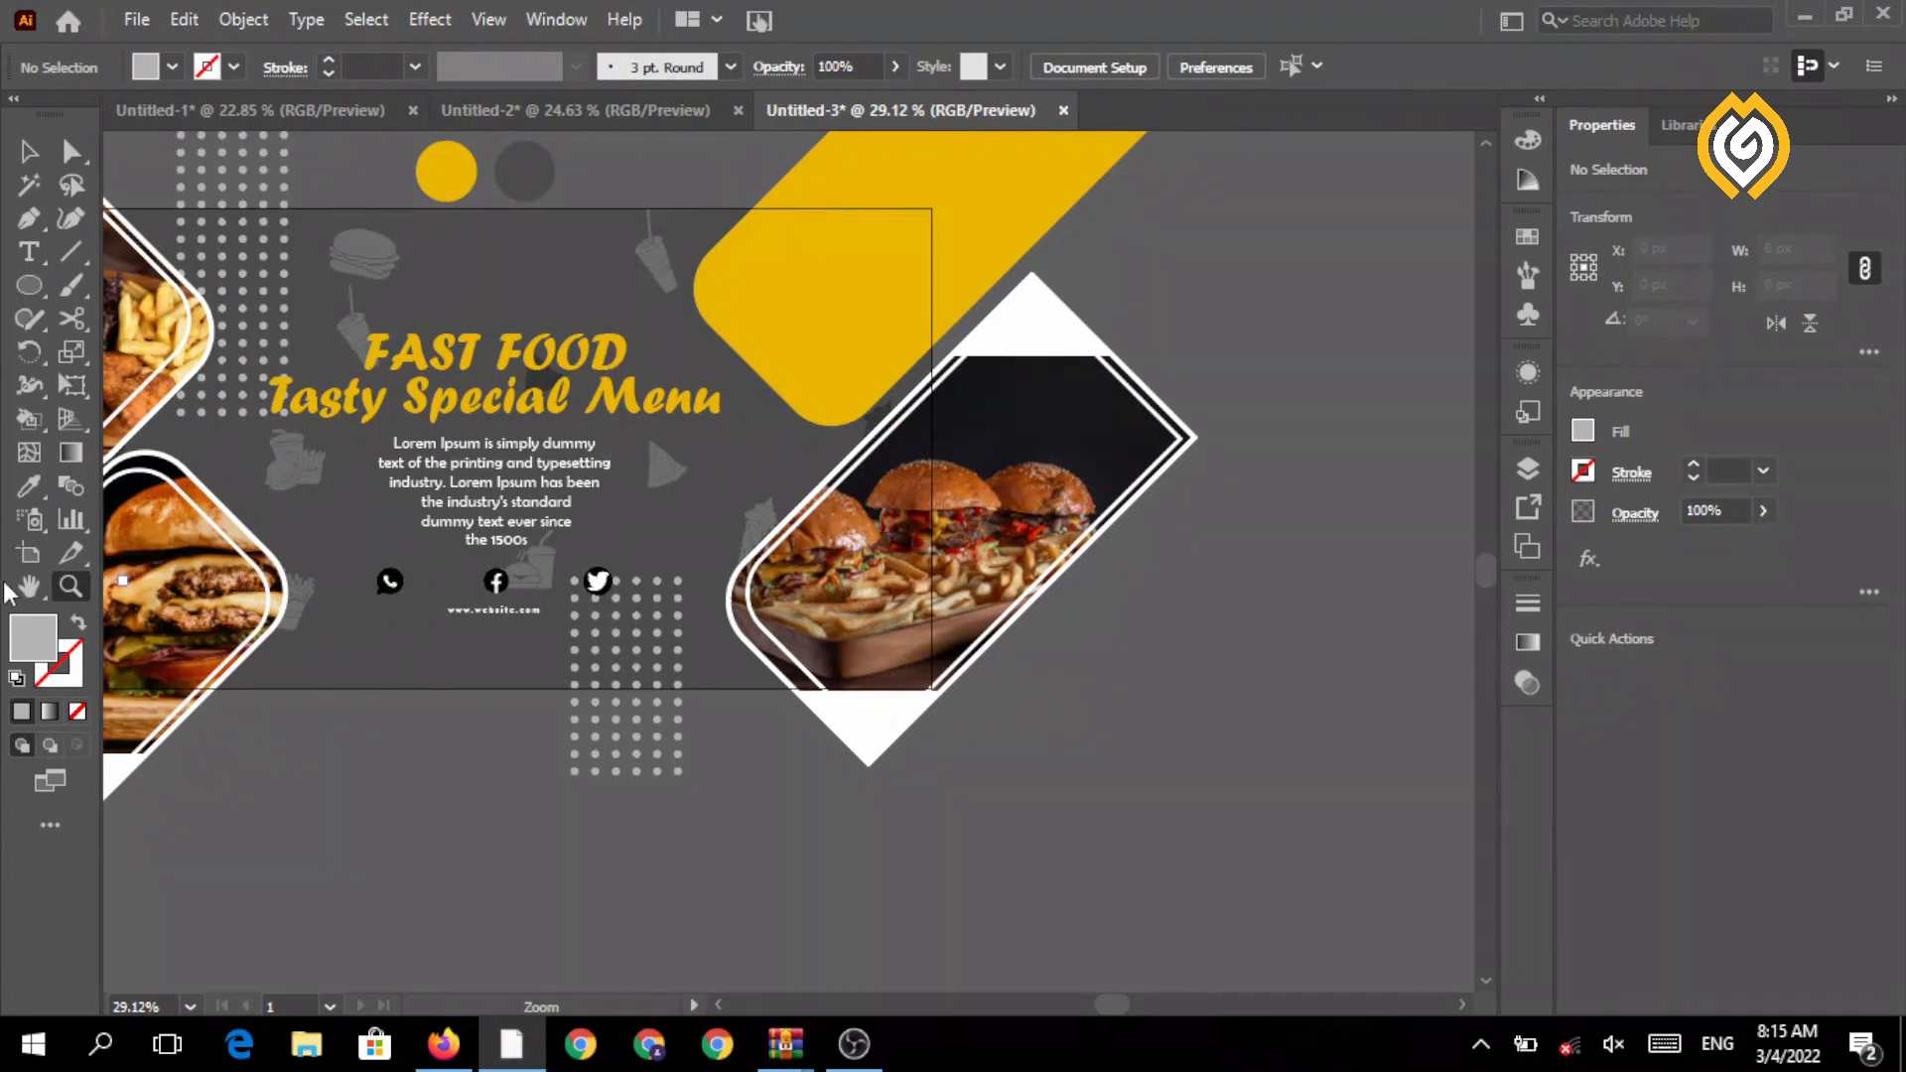
left_click_drag(407, 584, 631, 679)
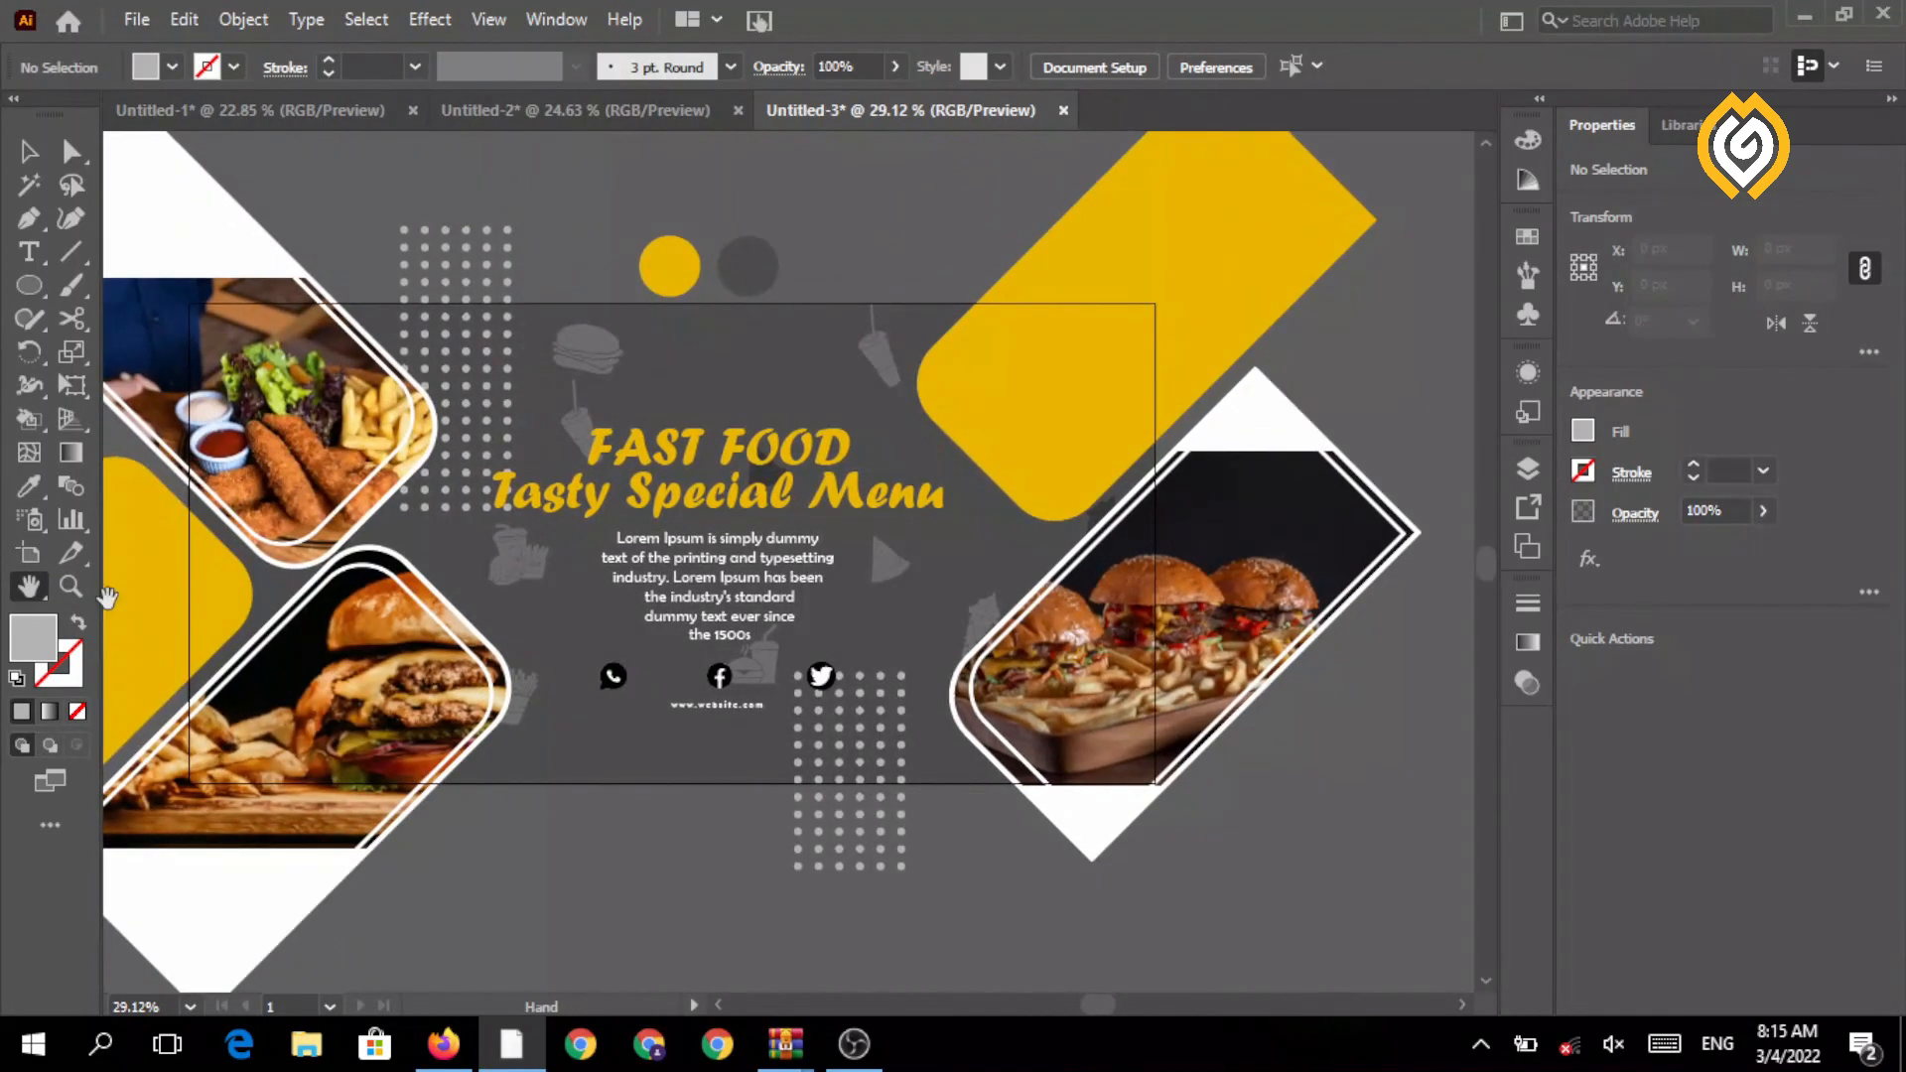
left_click_drag(474, 620, 355, 525)
left_click(29, 286)
left_click(129, 281)
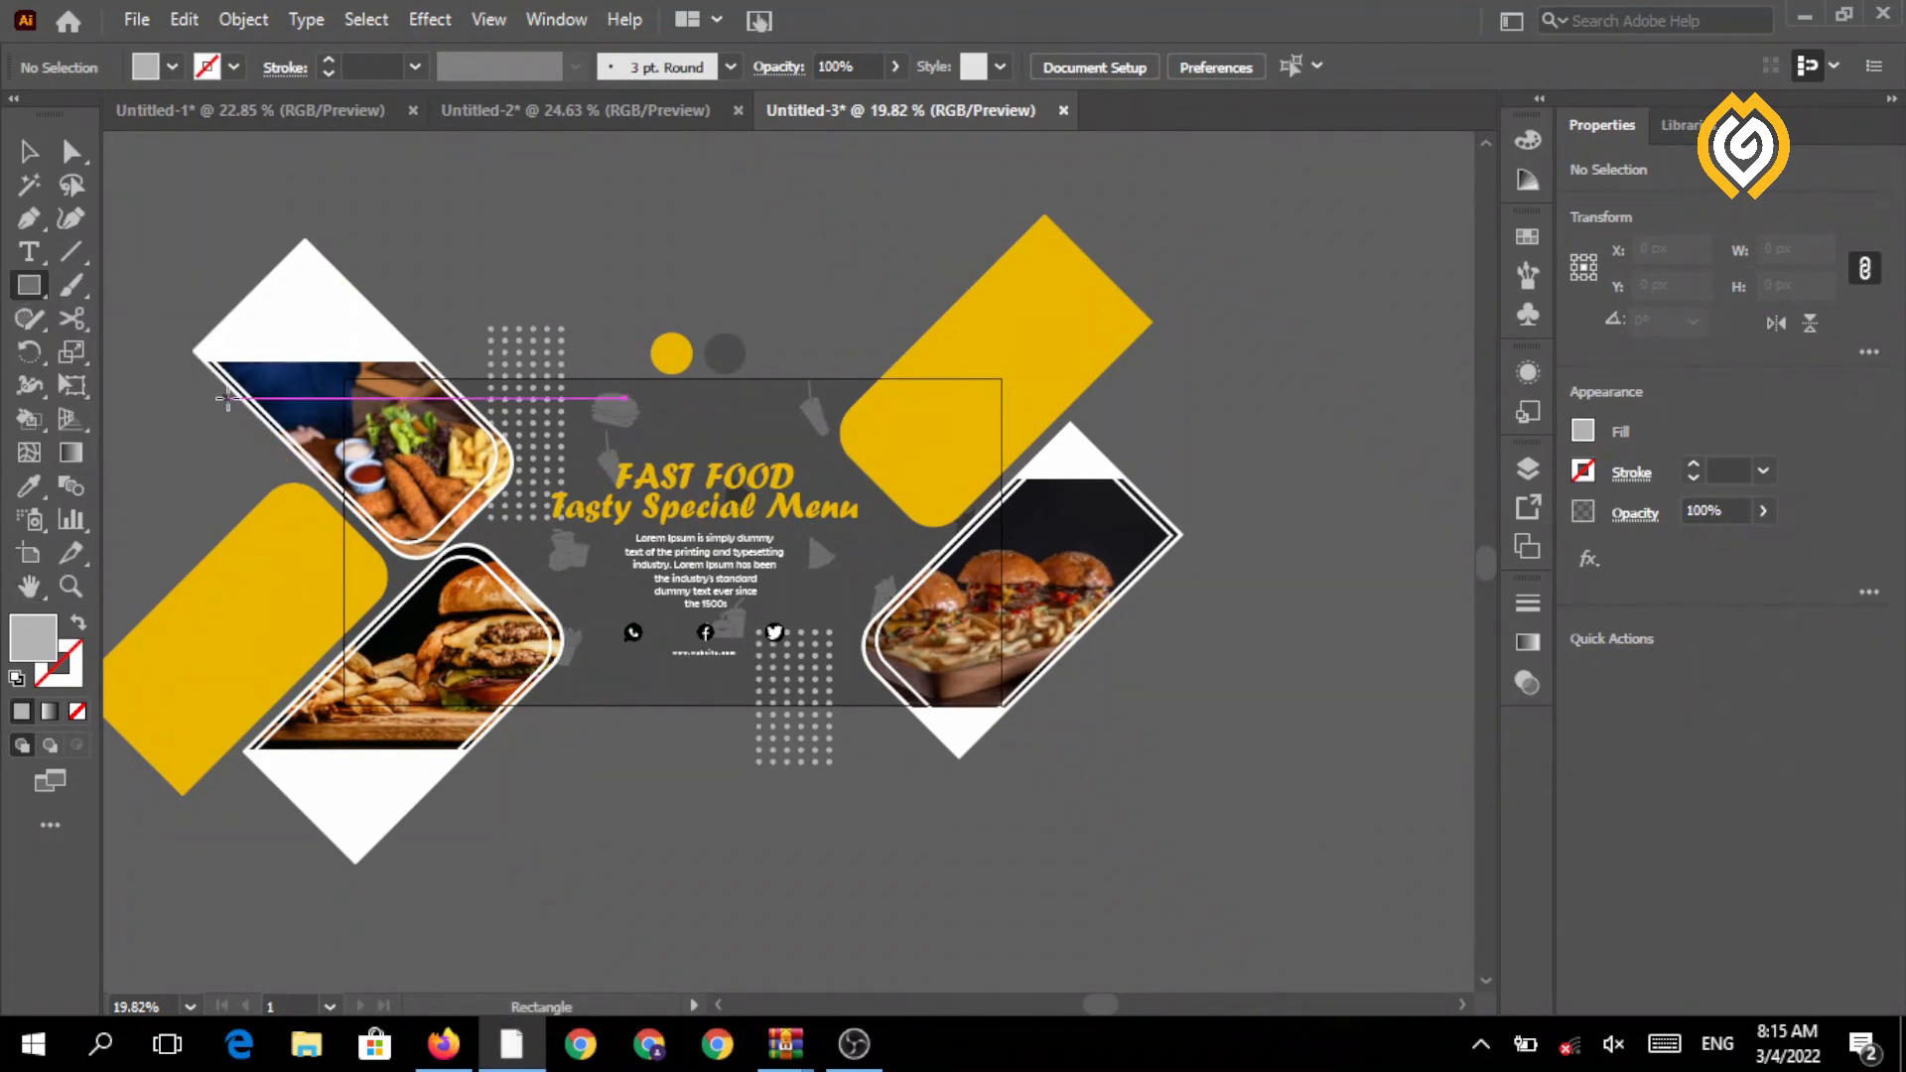
left_click_drag(347, 376, 1000, 706)
left_click(29, 150)
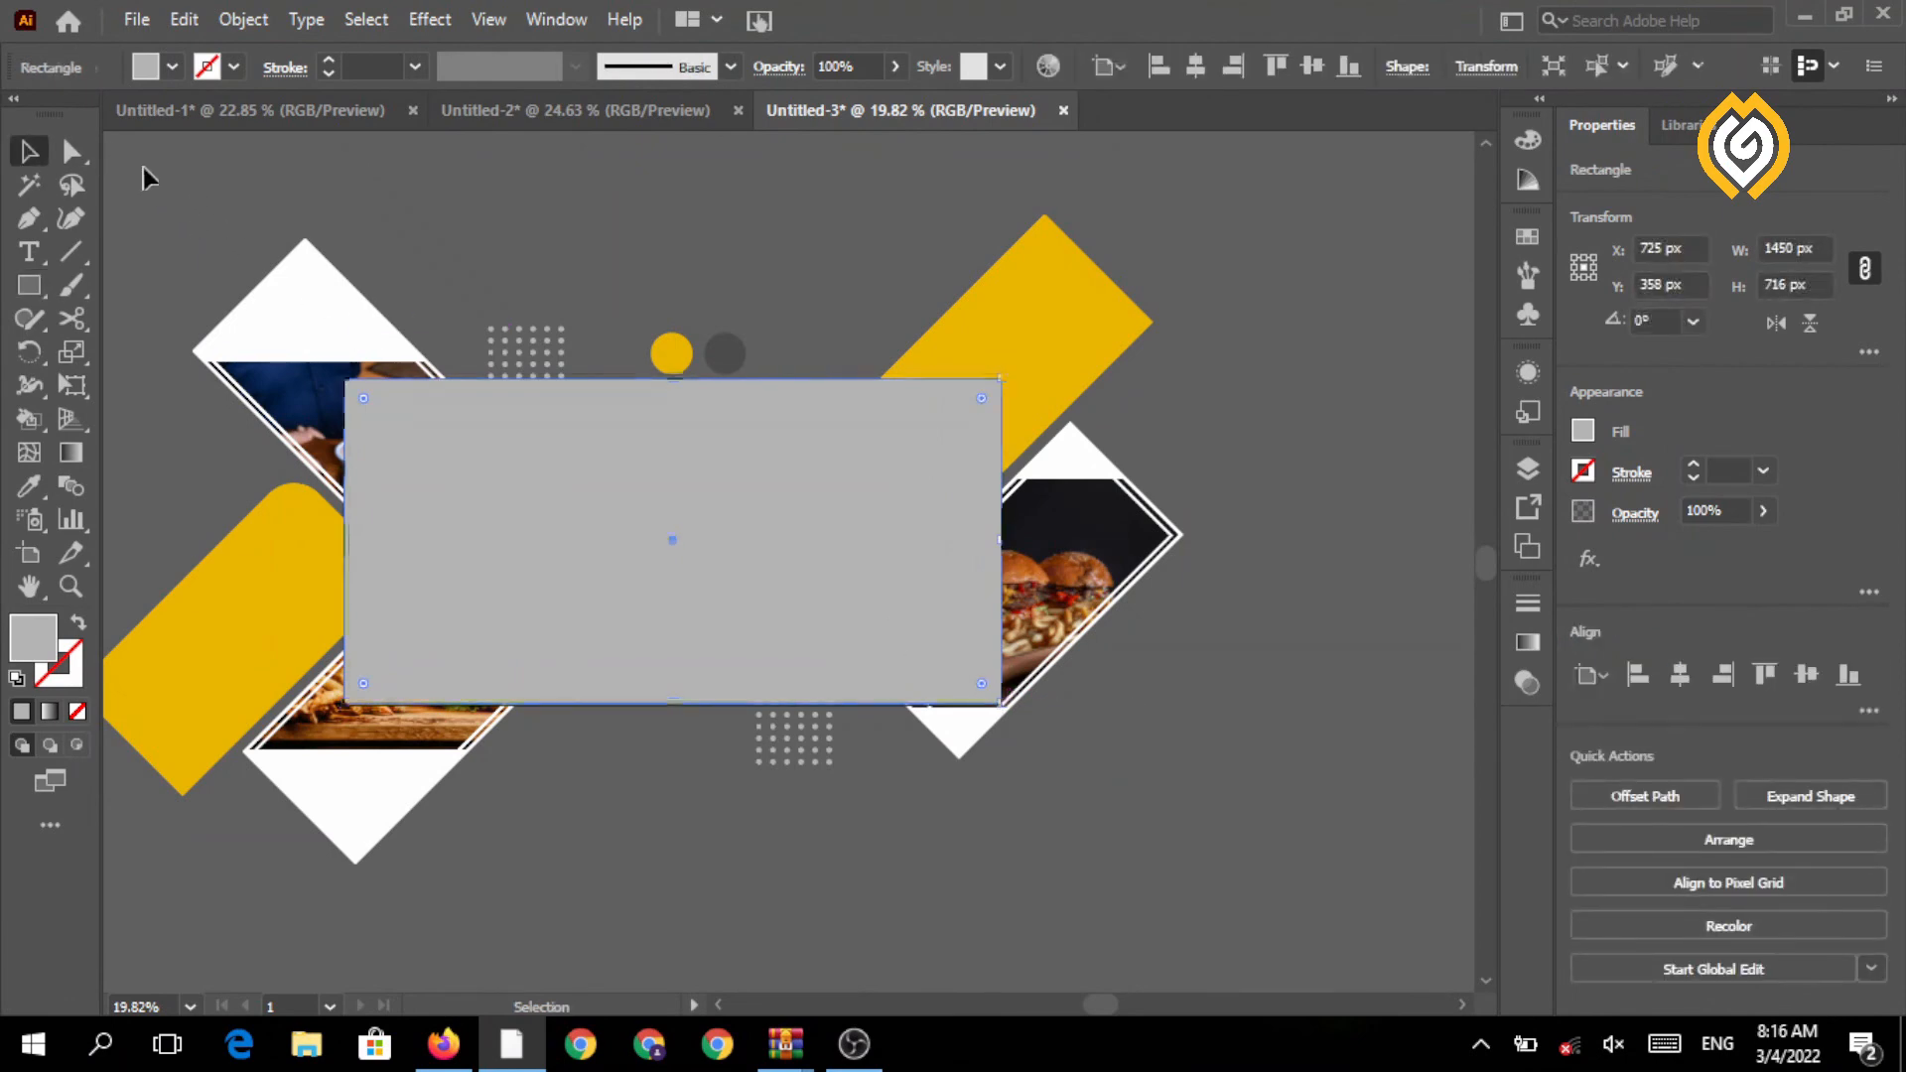
- Select all the artwork and make a clipping mask with the rectangle so everything is trimmed to the artboard
left_click(1166, 784)
key("ctrl+a")
left_click(243, 19)
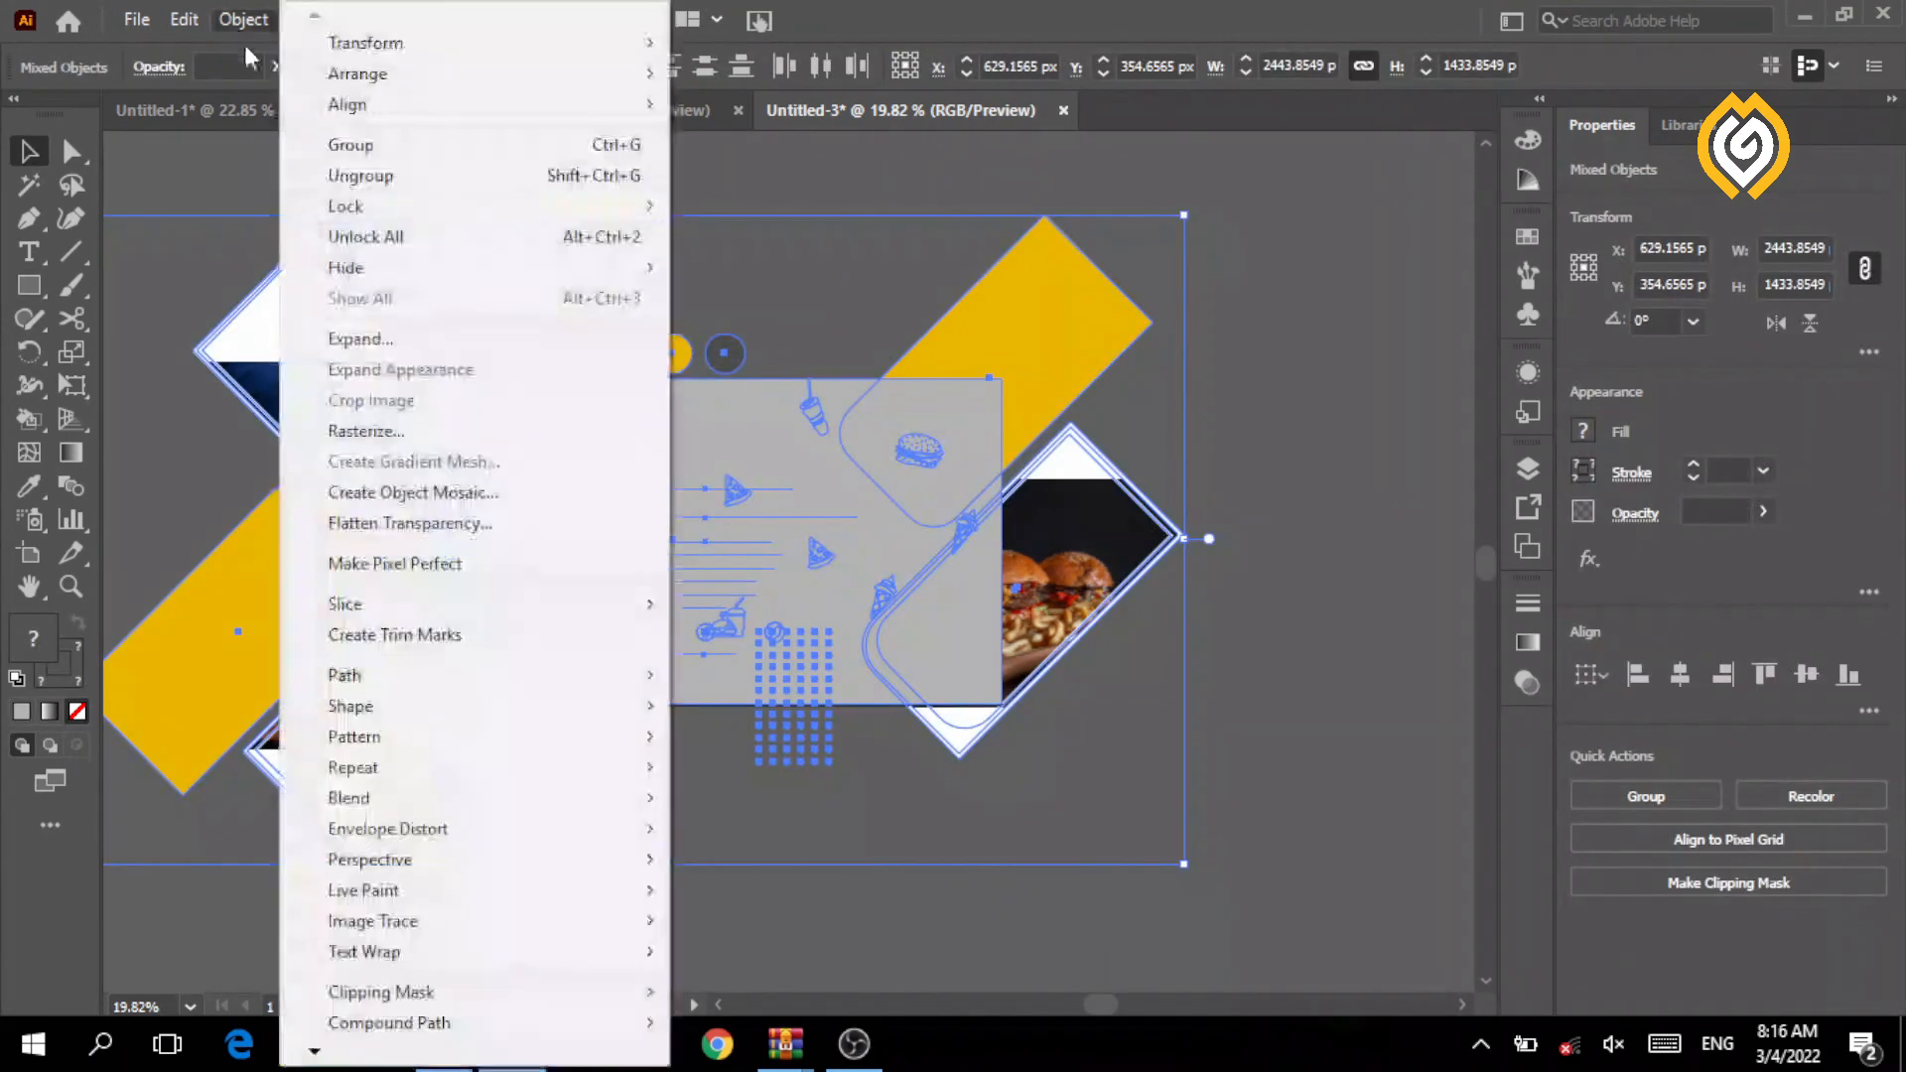
mouse_move(476, 992)
left_click(730, 929)
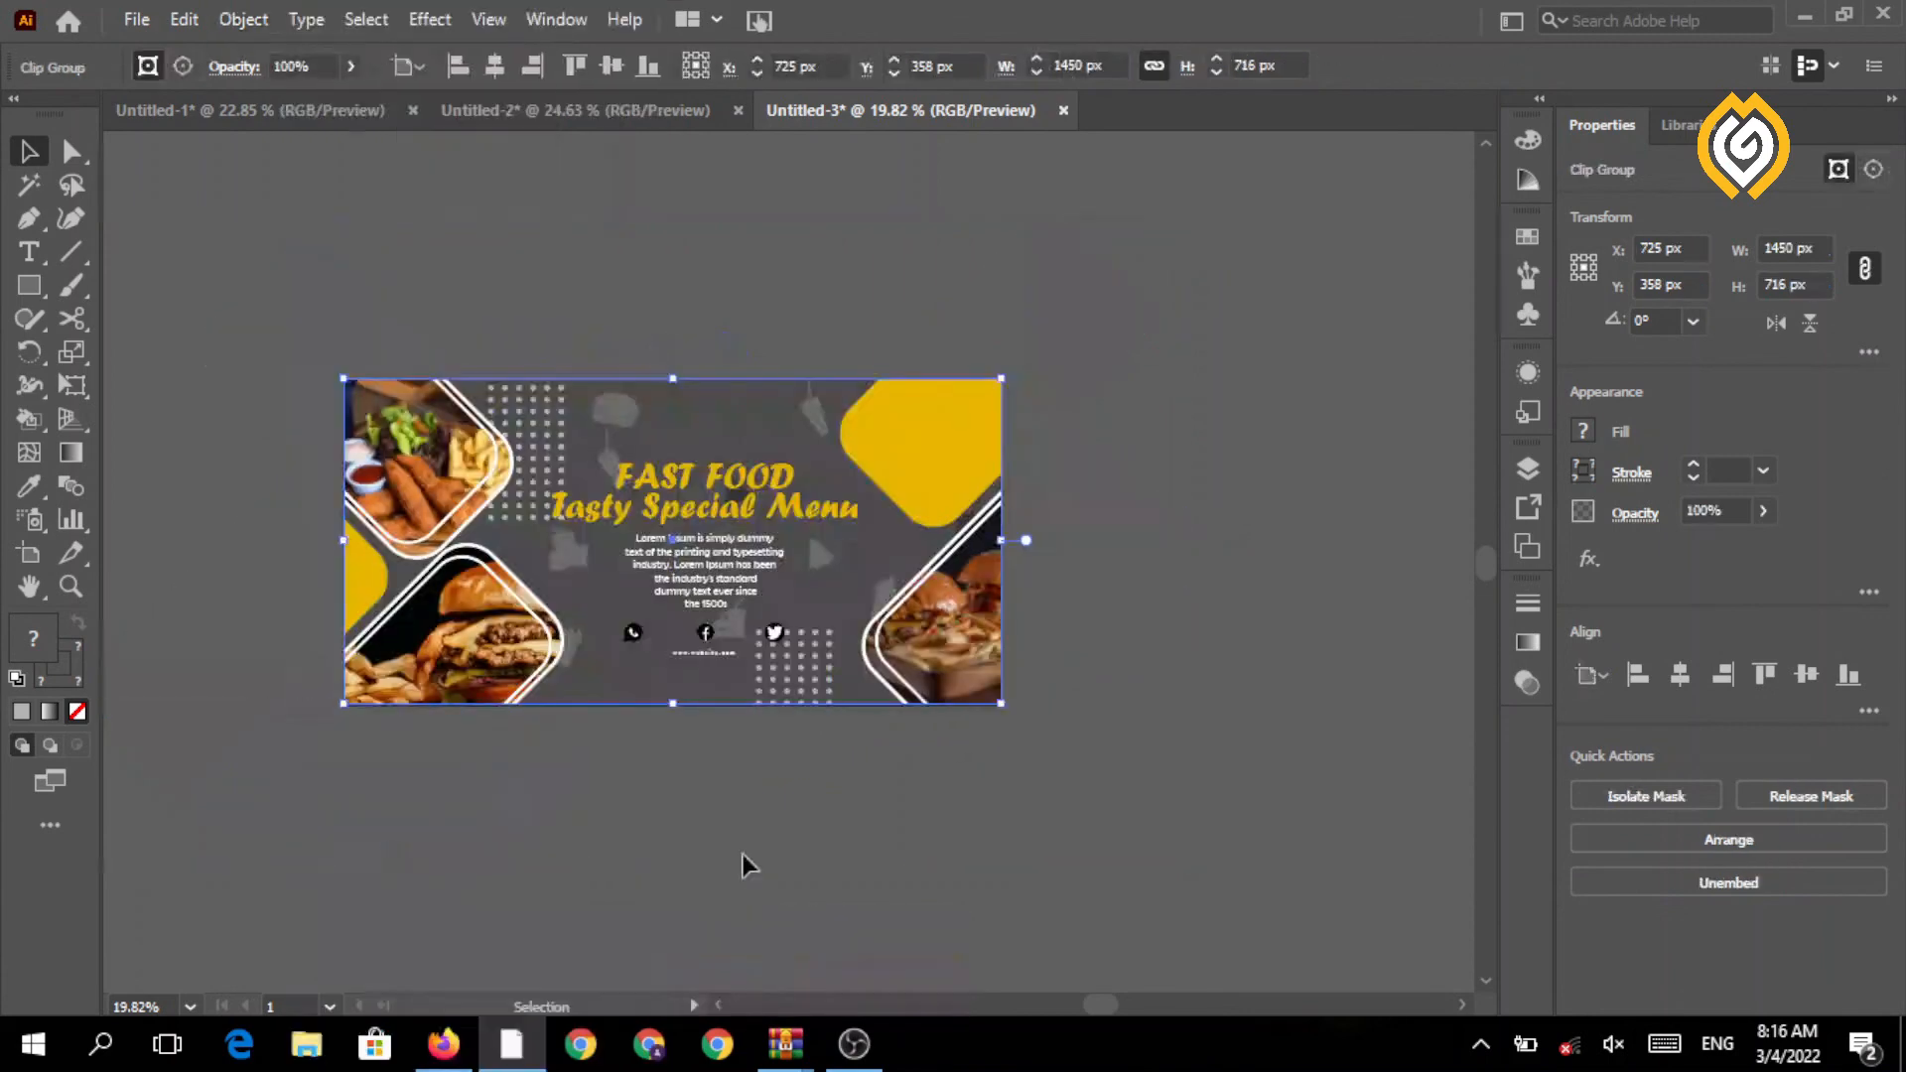
left_click(708, 792)
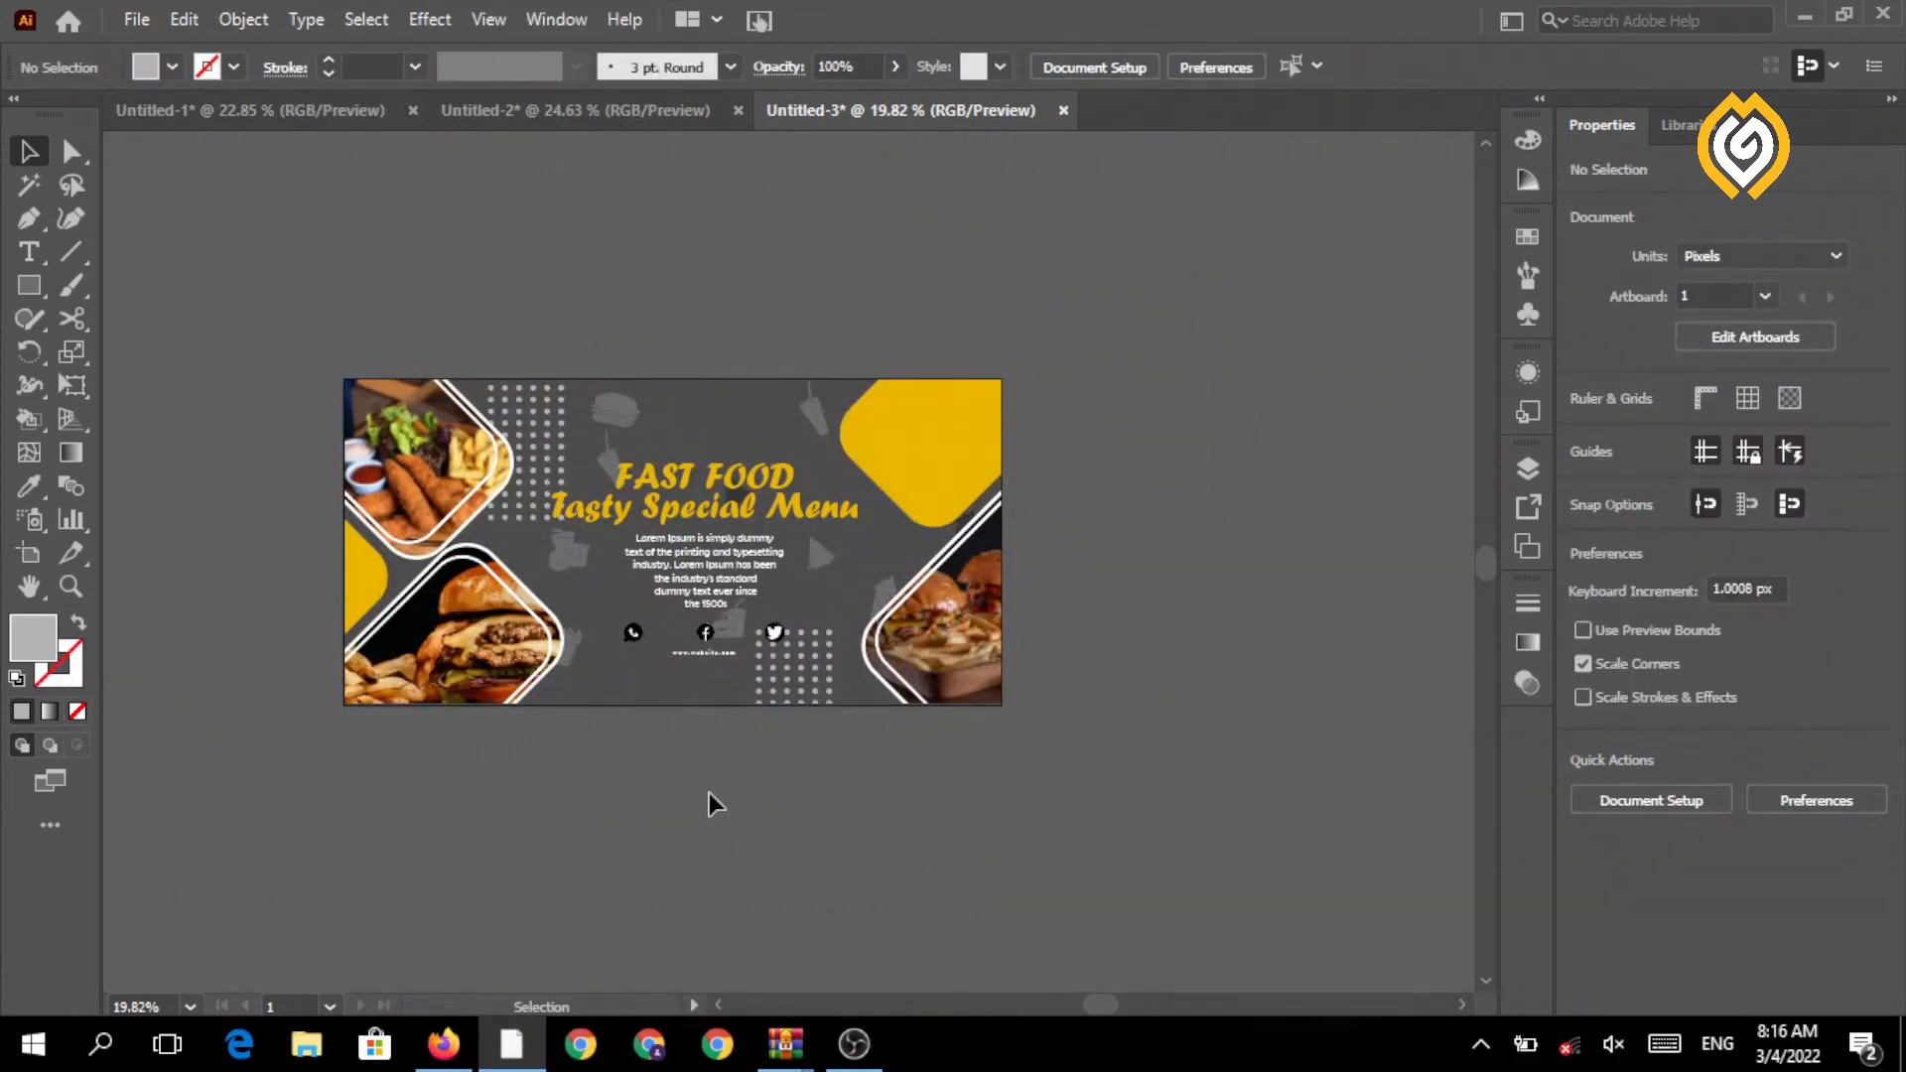